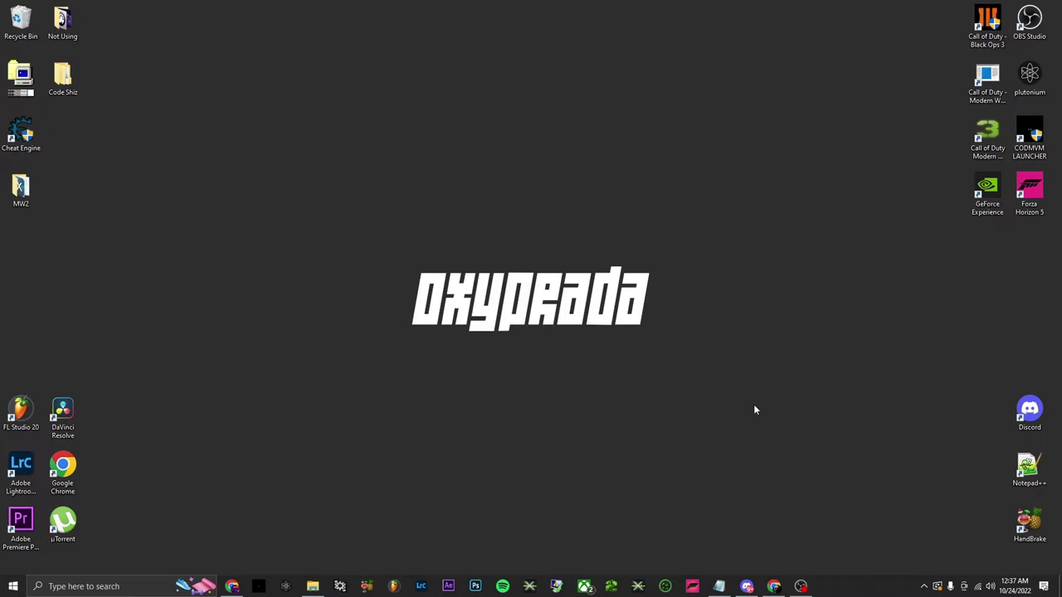
# - Switch to Chrome and examine the tool links in the description of the IW4X ActorMenu and ActorConsole cinematics video
pyautogui.click(775, 586)
pyautogui.click(864, 9)
pyautogui.scroll(-1, 108, 565)
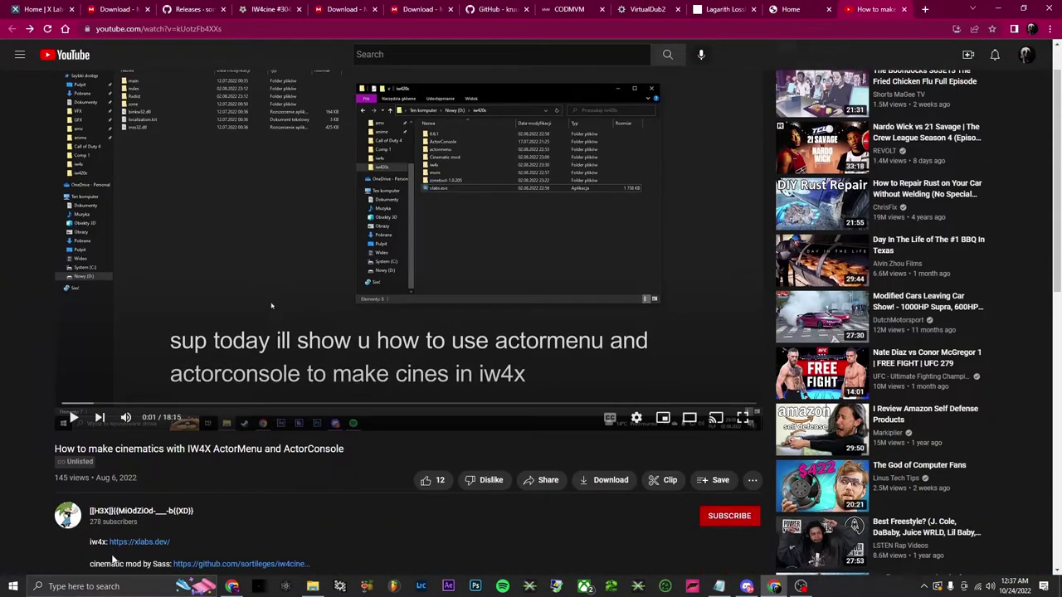
pyautogui.scroll(-4, 160, 499)
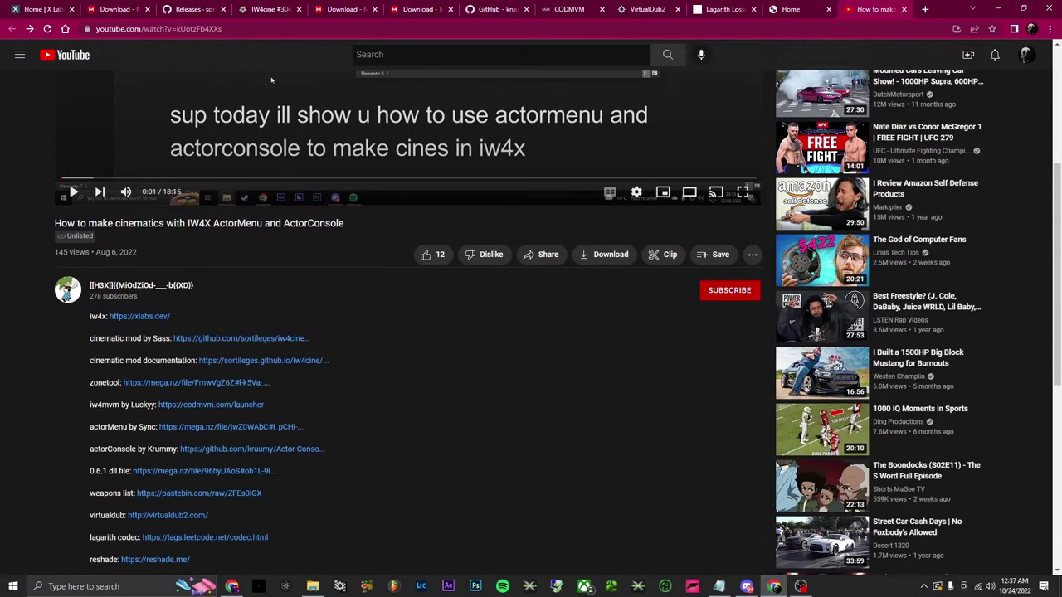
pyautogui.scroll(-2, 63, 388)
pyautogui.scroll(6, 63, 388)
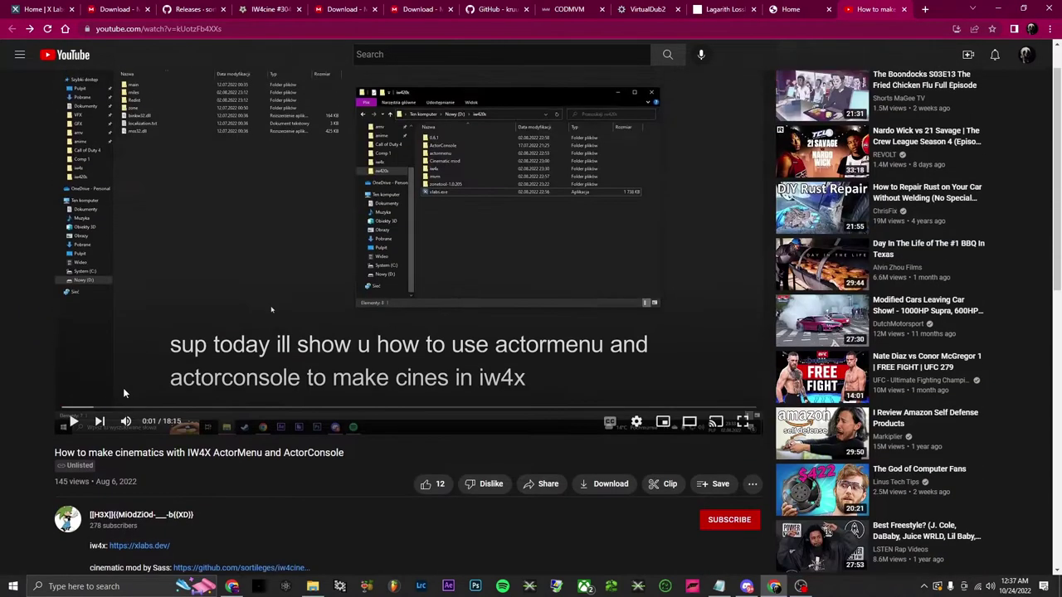
pyautogui.scroll(1, 174, 406)
# - Open the IW4x client support page from the X Labs site and view its download options and install guide
pyautogui.click(56, 5)
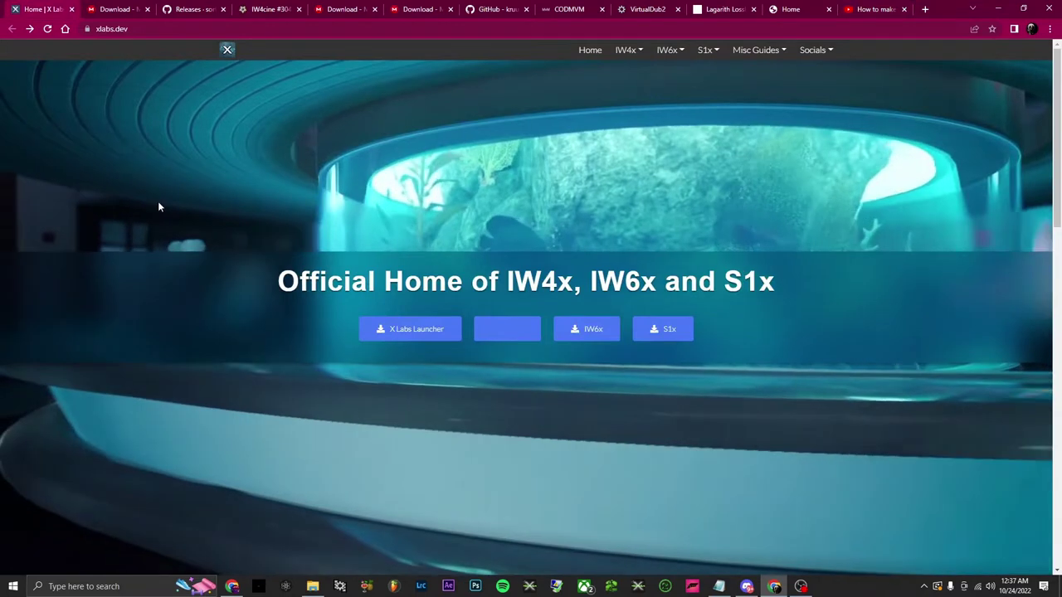
pyautogui.click(515, 332)
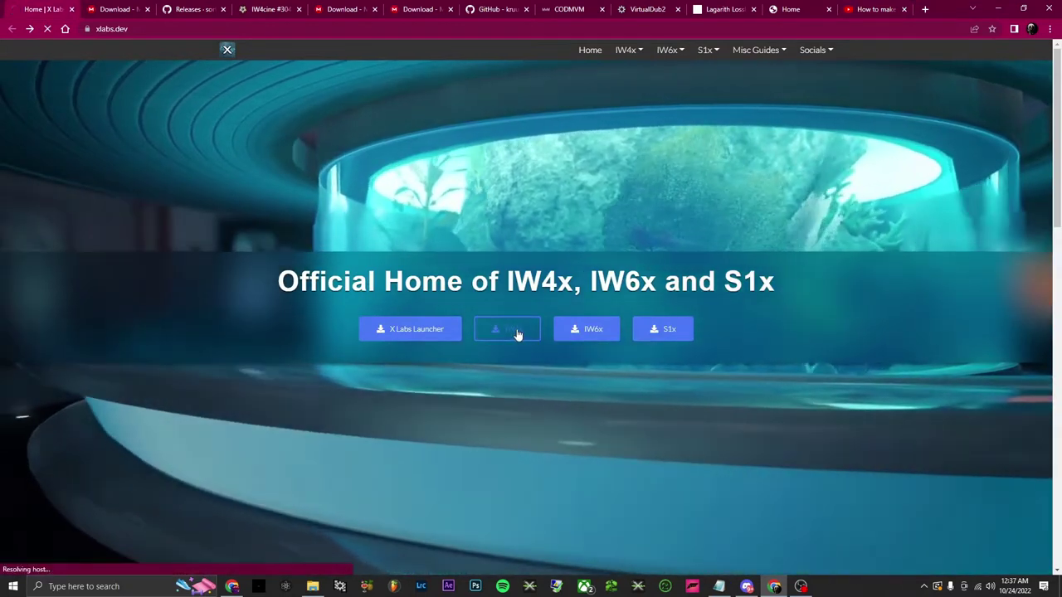
pyautogui.scroll(-2, 368, 346)
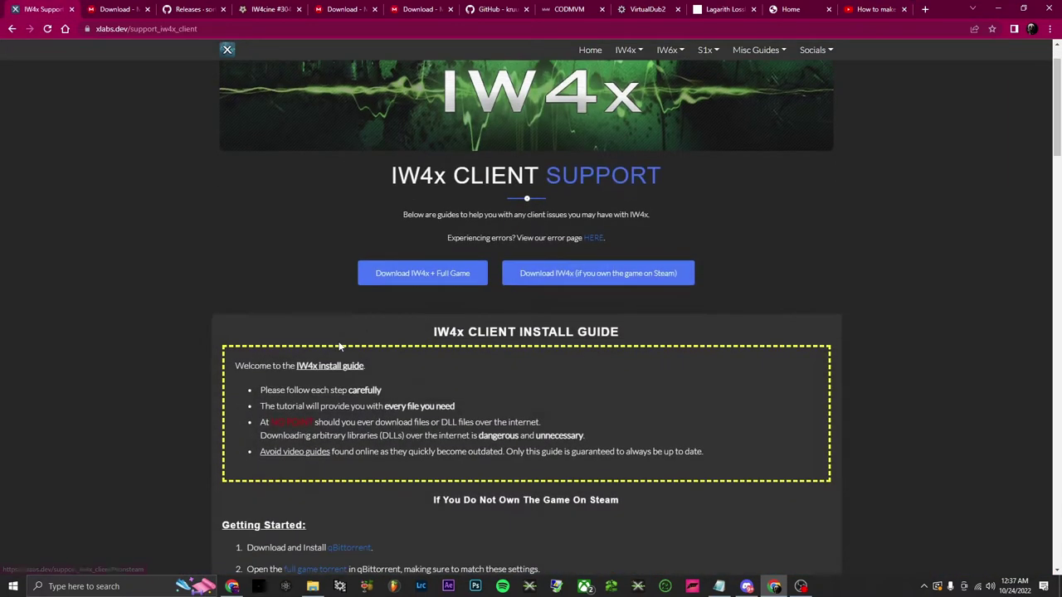
pyautogui.scroll(2, 404, 460)
# - View the MEGA download page for 0.6.1.zip and highlight the file name
pyautogui.click(108, 8)
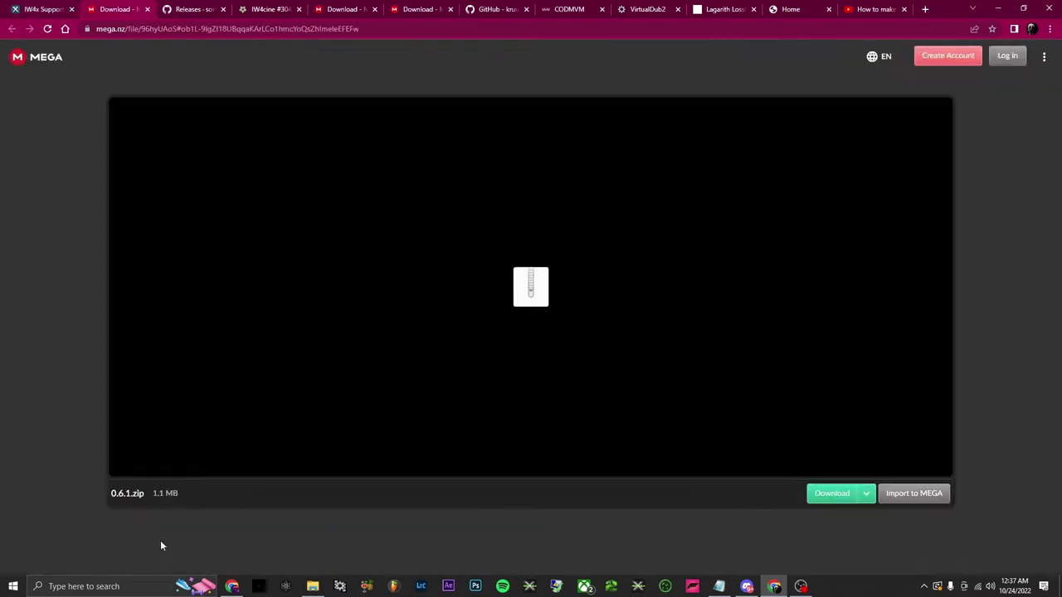
pyautogui.moveTo(147, 494); pyautogui.dragTo(91, 497)
pyautogui.click(178, 493)
pyautogui.moveTo(143, 497); pyautogui.dragTo(118, 495)
pyautogui.click(179, 495)
# - From the Cinematic Mod releases page, open the downloaded iw4cine-304-iw4x.zip and place the game's iw4x_full_game folder beside it
pyautogui.click(188, 8)
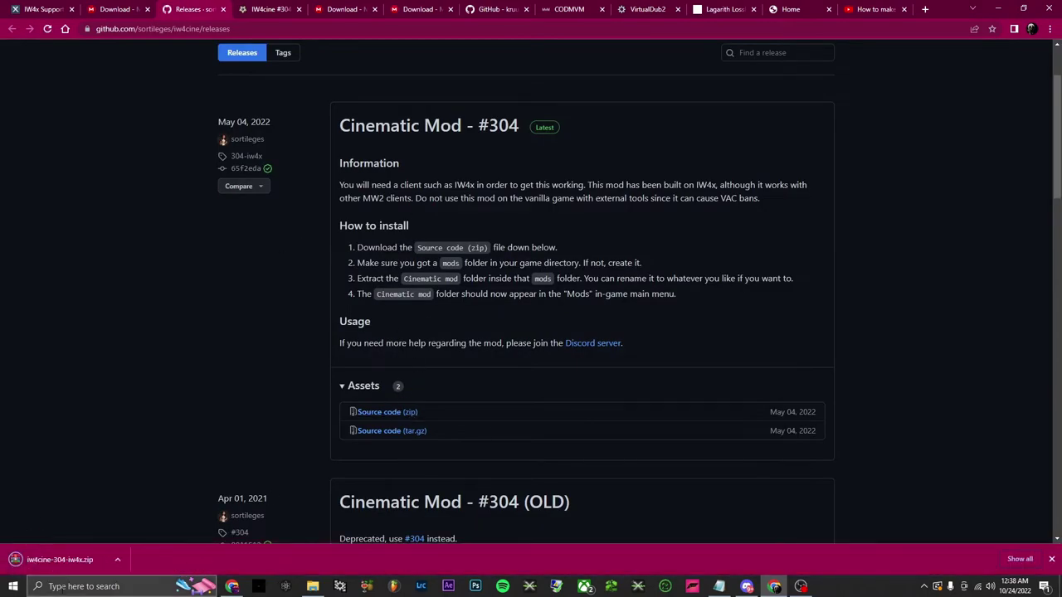
pyautogui.click(76, 560)
pyautogui.click(312, 587)
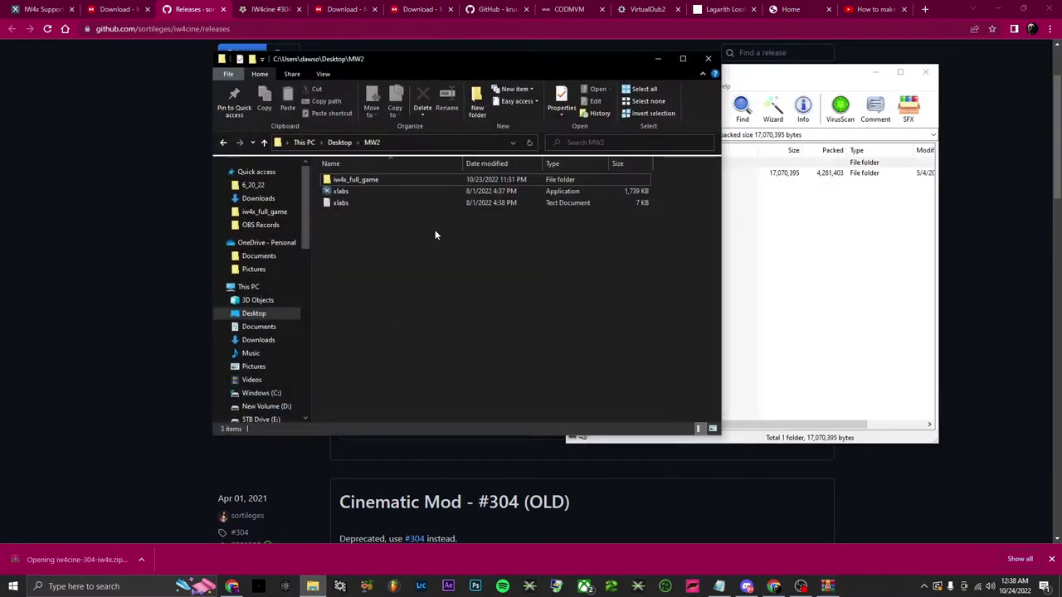
pyautogui.moveTo(374, 62); pyautogui.dragTo(226, 53)
pyautogui.click(207, 169)
pyautogui.doubleClick(207, 169)
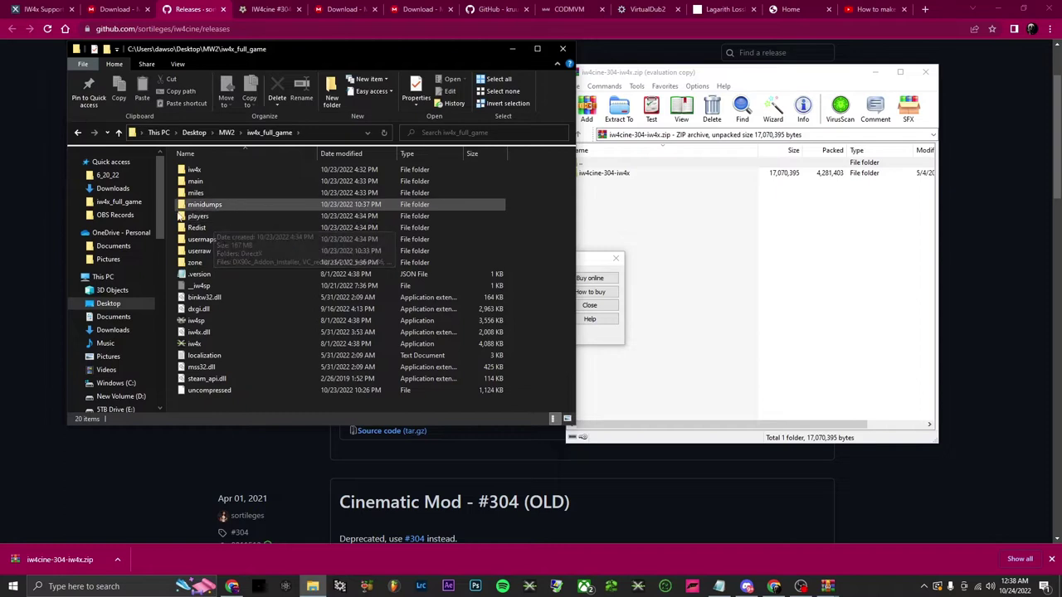
# - Create a new folder named Mods in iw4x_full_game and open it
pyautogui.rightClick(527, 235)
pyautogui.moveTo(590, 368)
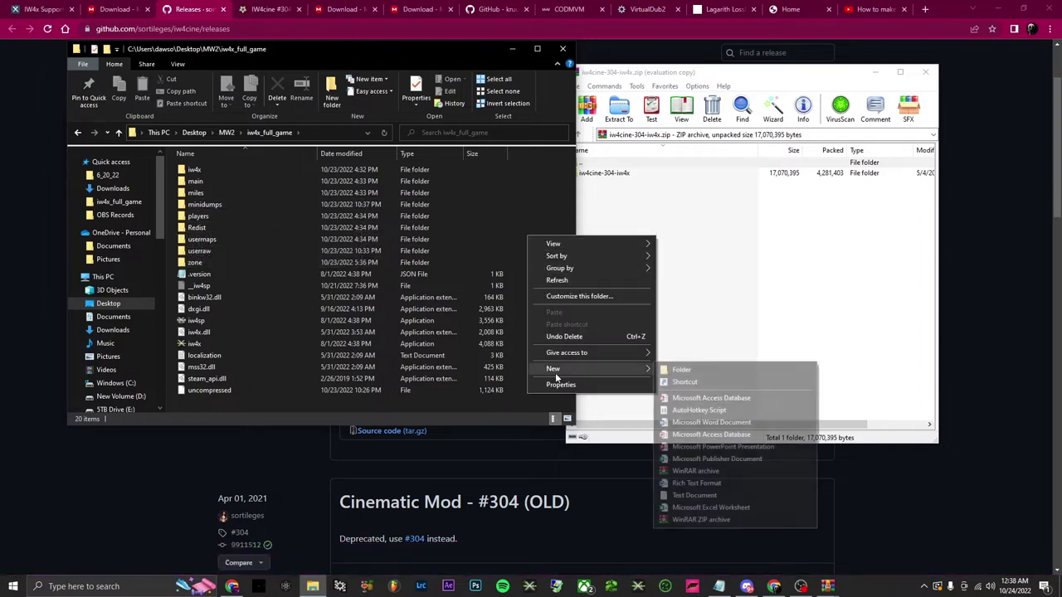
pyautogui.click(736, 368)
pyautogui.write('Mod')
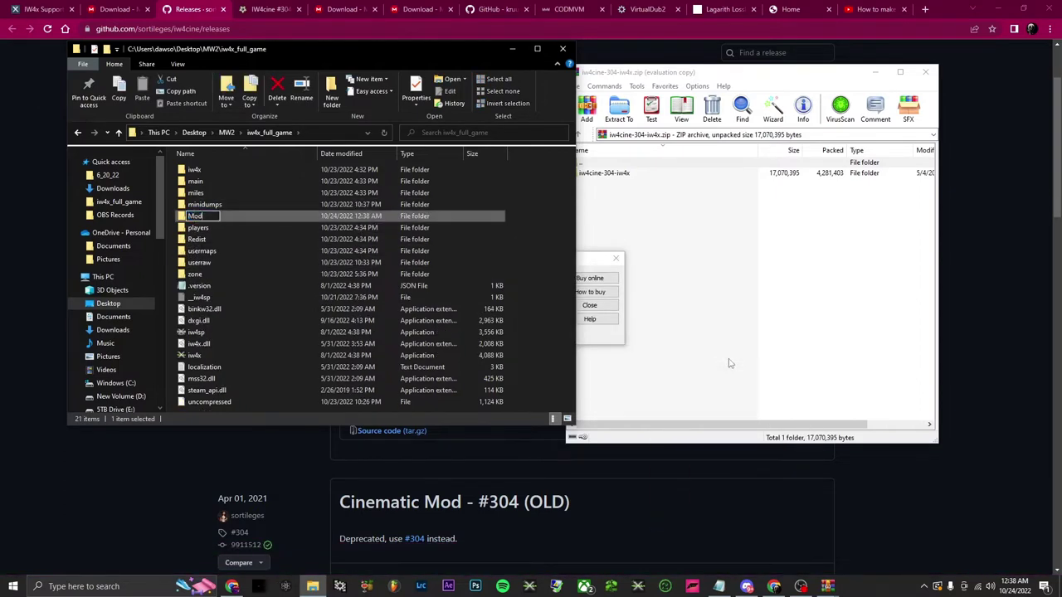
pyautogui.press('Return')
pyautogui.press('Return')
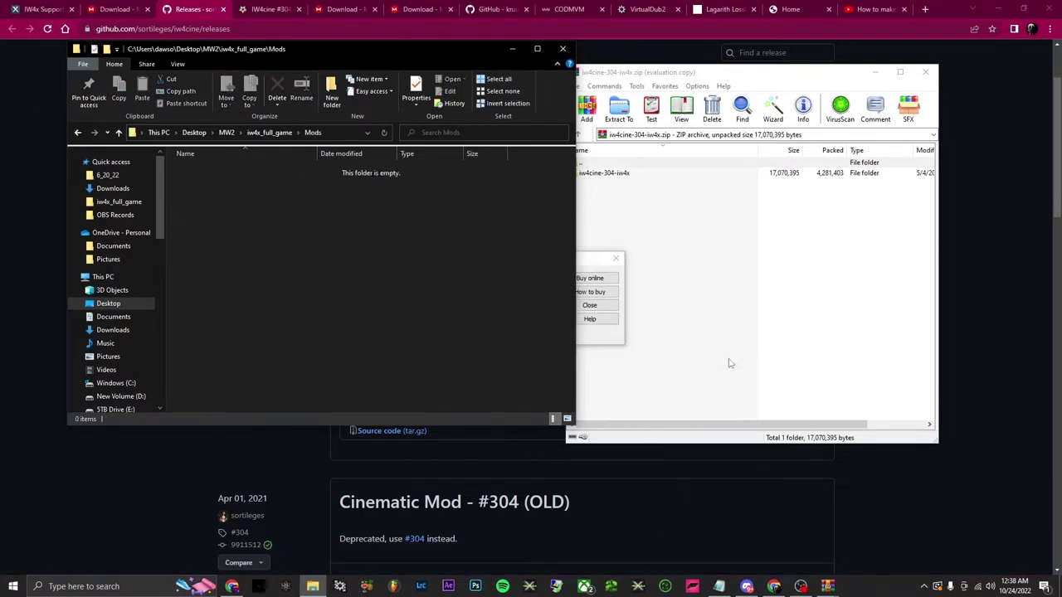
# - Extract the Cinematic mod folder from the archive into Mods, return to iw4x_full_game and close the archive
pyautogui.click(598, 306)
pyautogui.doubleClick(627, 175)
pyautogui.moveTo(627, 176); pyautogui.dragTo(553, 189)
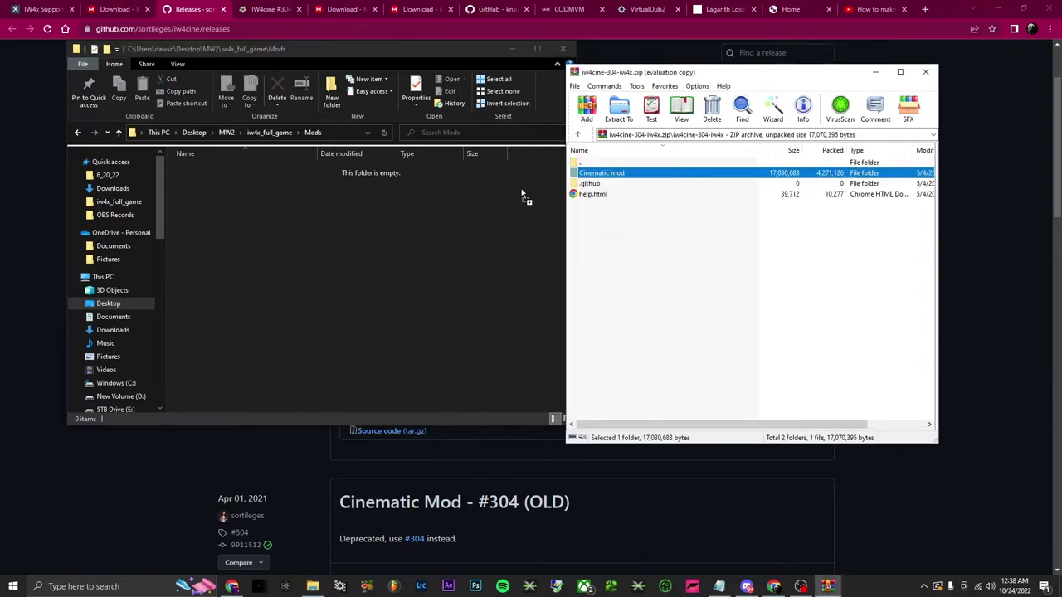
pyautogui.moveTo(290, 212); pyautogui.dragTo(341, 216)
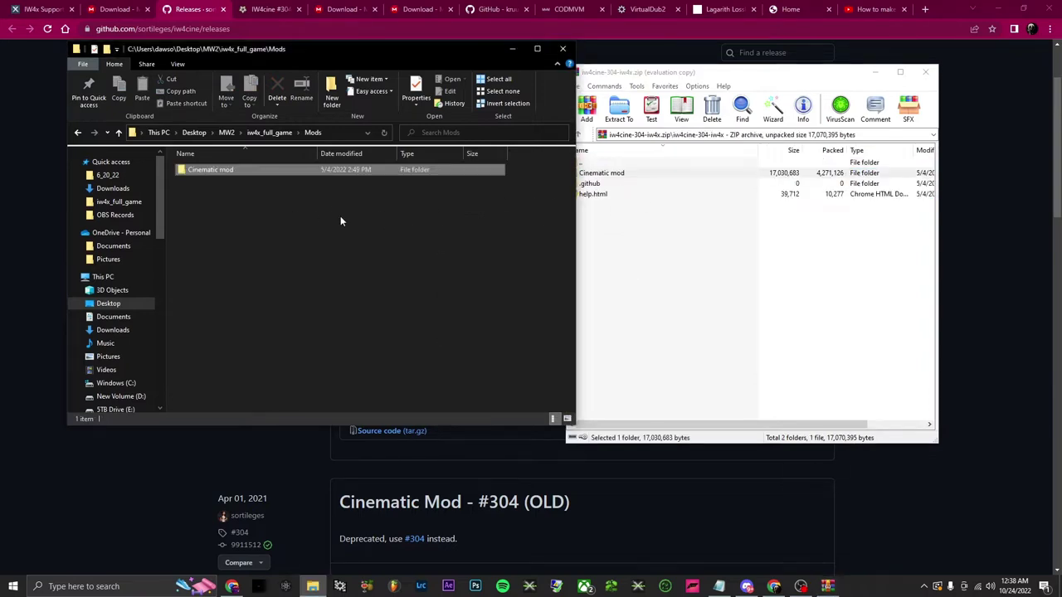
pyautogui.click(256, 133)
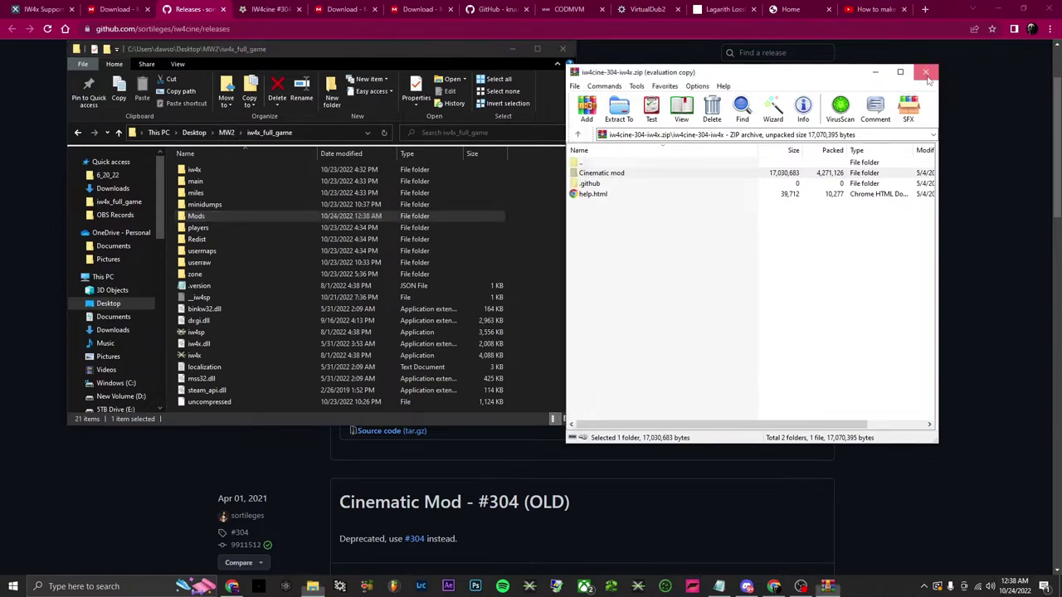
pyautogui.click(925, 73)
# - Look through the Cinematic mod #304 documentation, examining its links and the full list of commands
pyautogui.click(266, 9)
pyautogui.moveTo(310, 114); pyautogui.dragTo(360, 114)
pyautogui.click(609, 171)
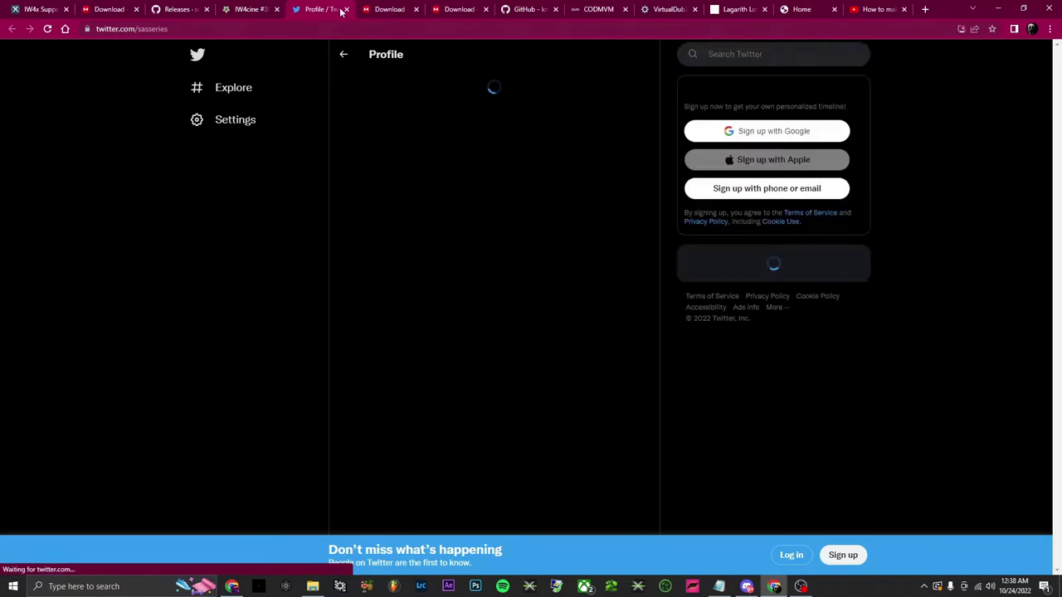
pyautogui.click(346, 9)
pyautogui.click(707, 236)
pyautogui.scroll(-2, 664, 282)
pyautogui.scroll(-8, 663, 287)
pyautogui.scroll(-8, 790, 384)
pyautogui.scroll(18, 653, 342)
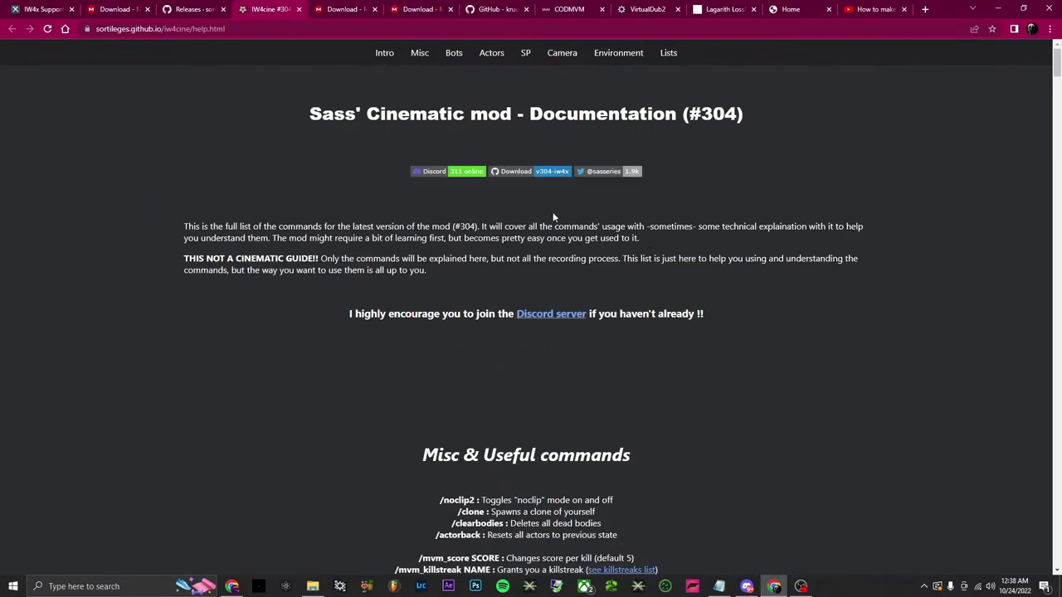
# - Download dd.zip from MEGA and open the archive beside the iw4x_full_game folder
pyautogui.click(337, 7)
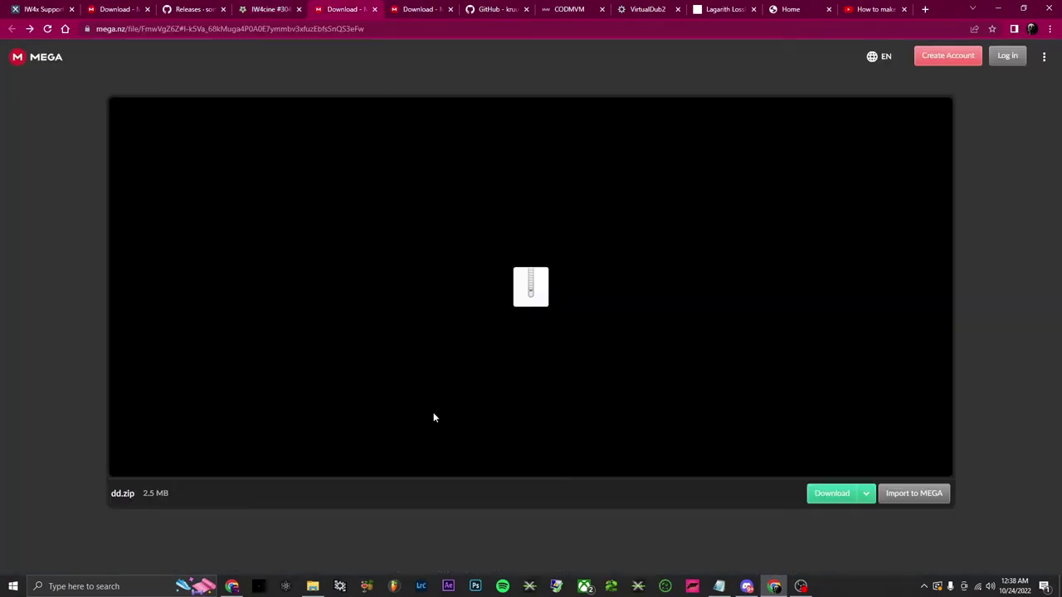
pyautogui.click(831, 493)
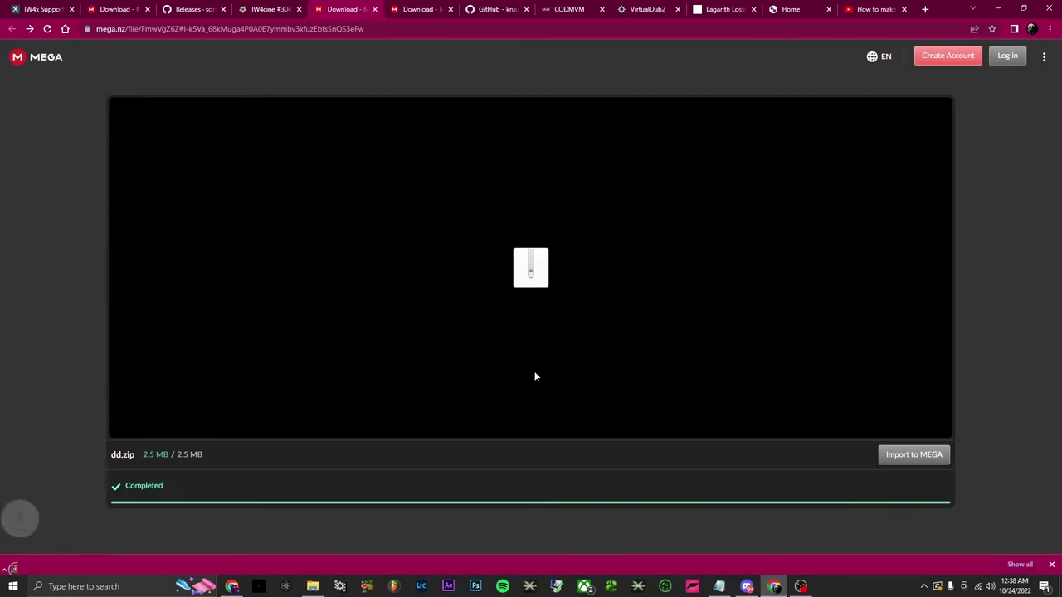
pyautogui.click(45, 561)
pyautogui.click(313, 586)
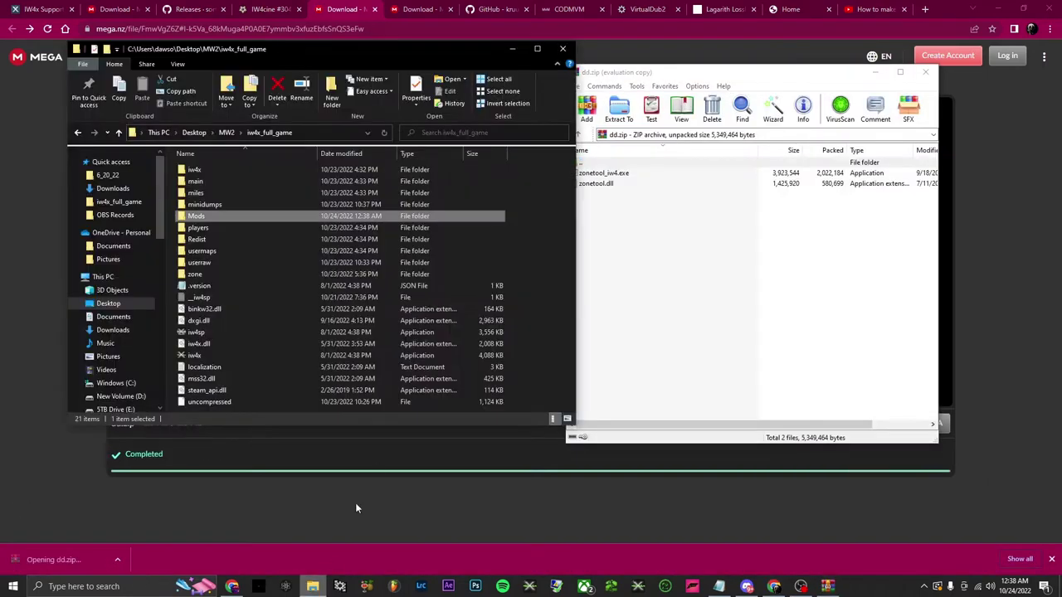
pyautogui.moveTo(256, 51); pyautogui.dragTo(223, 62)
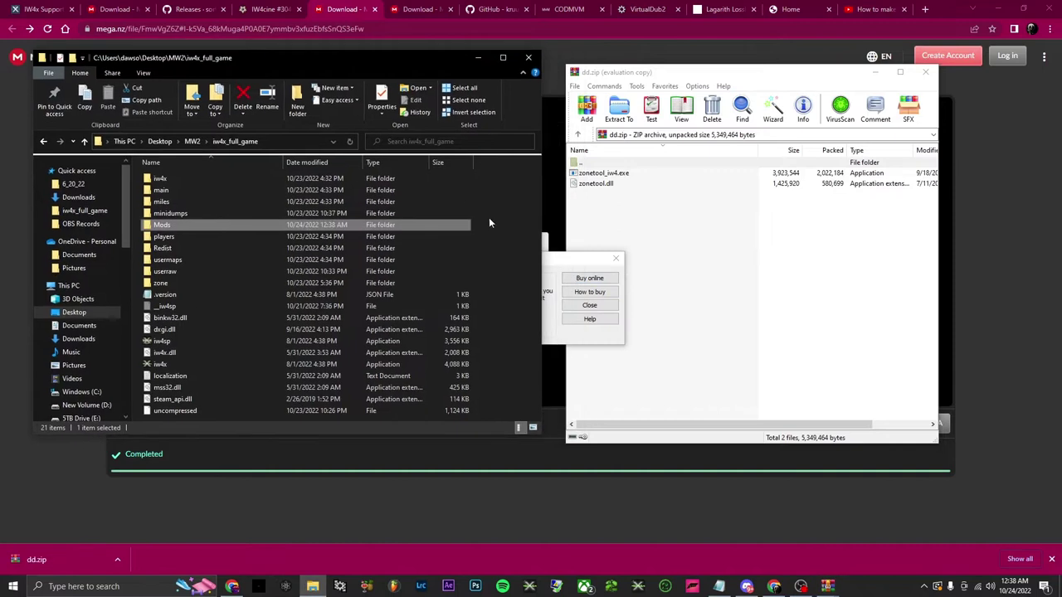
# - Extract zonetool_iw4.exe and zonetool.dll into iw4x_full_game and close the archive
pyautogui.click(590, 306)
pyautogui.moveTo(646, 214); pyautogui.dragTo(592, 174)
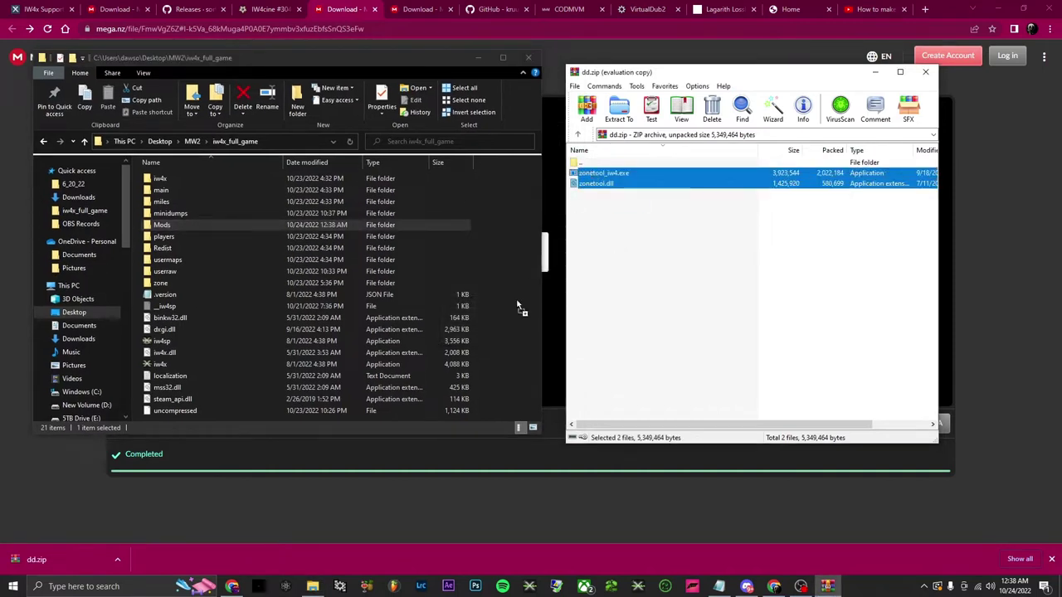
pyautogui.moveTo(503, 332); pyautogui.dragTo(507, 329)
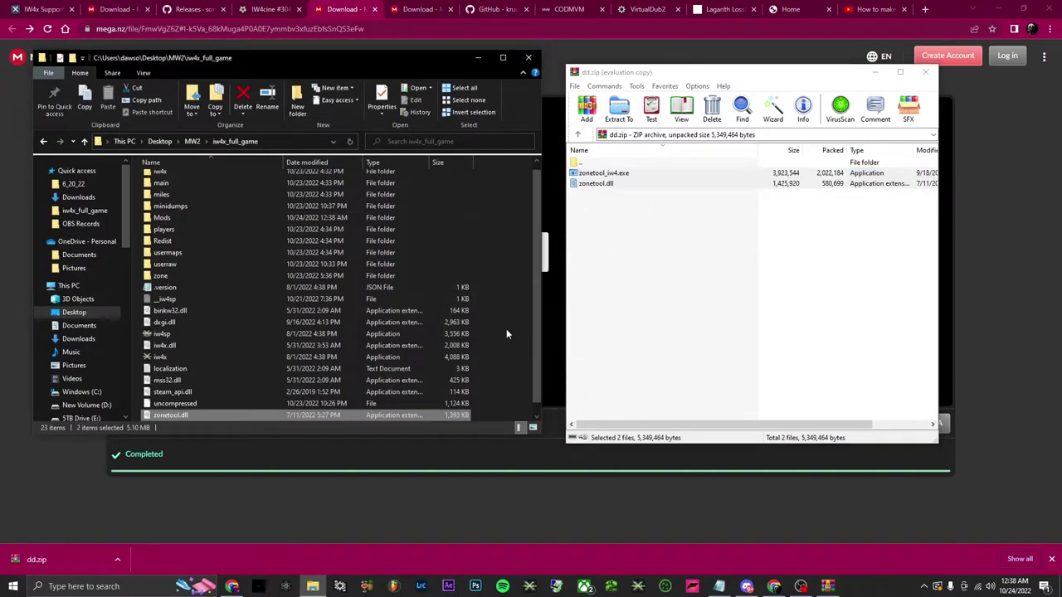
pyautogui.click(926, 73)
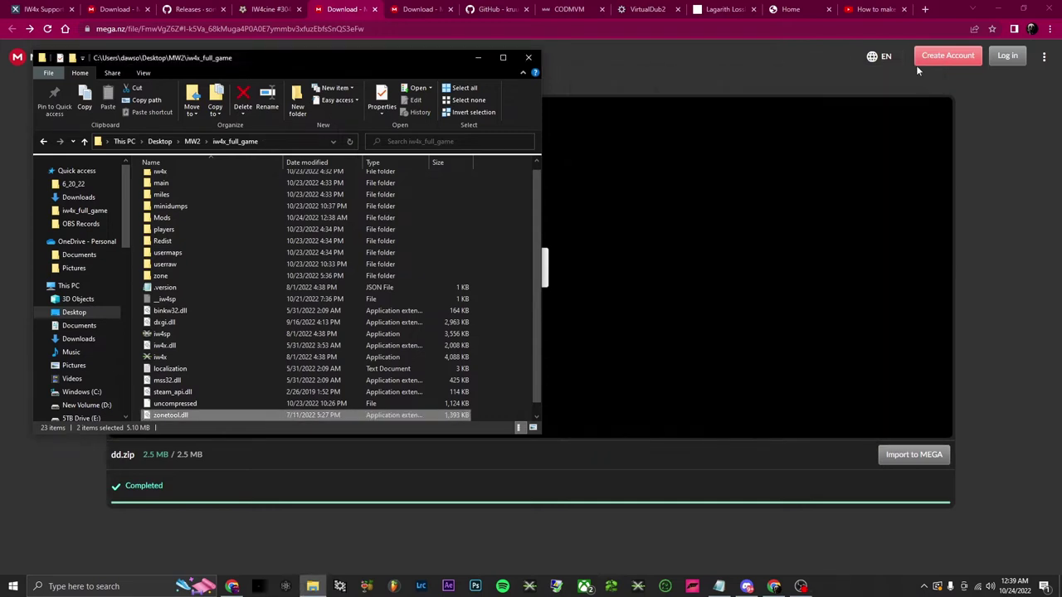
# - Create a shortcut to the iw4x application in the same folder and rename it "iw4x.exe - Shortcut"
pyautogui.rightClick(159, 356)
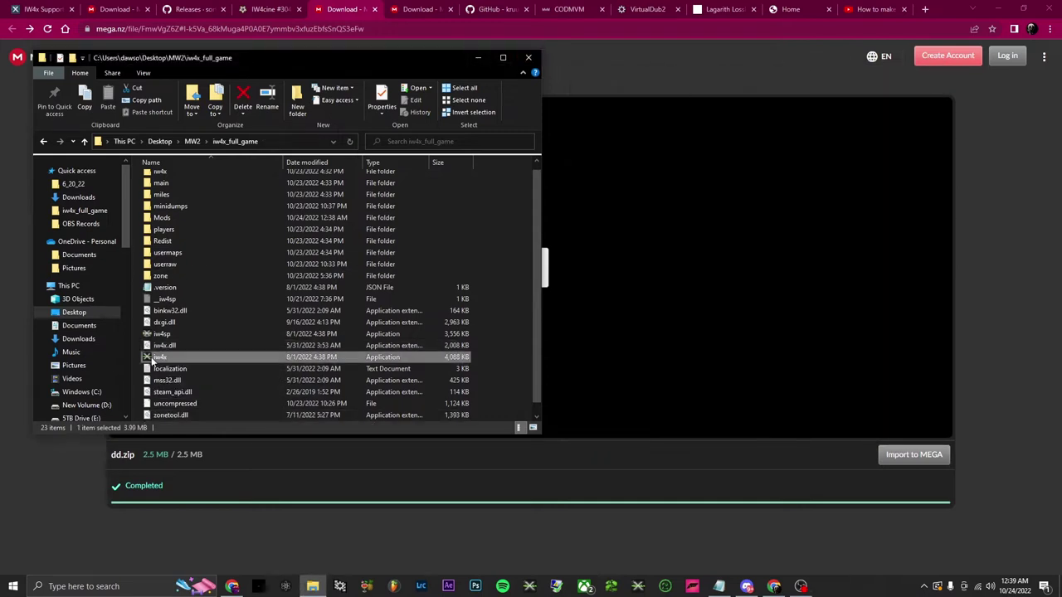
pyautogui.click(217, 308)
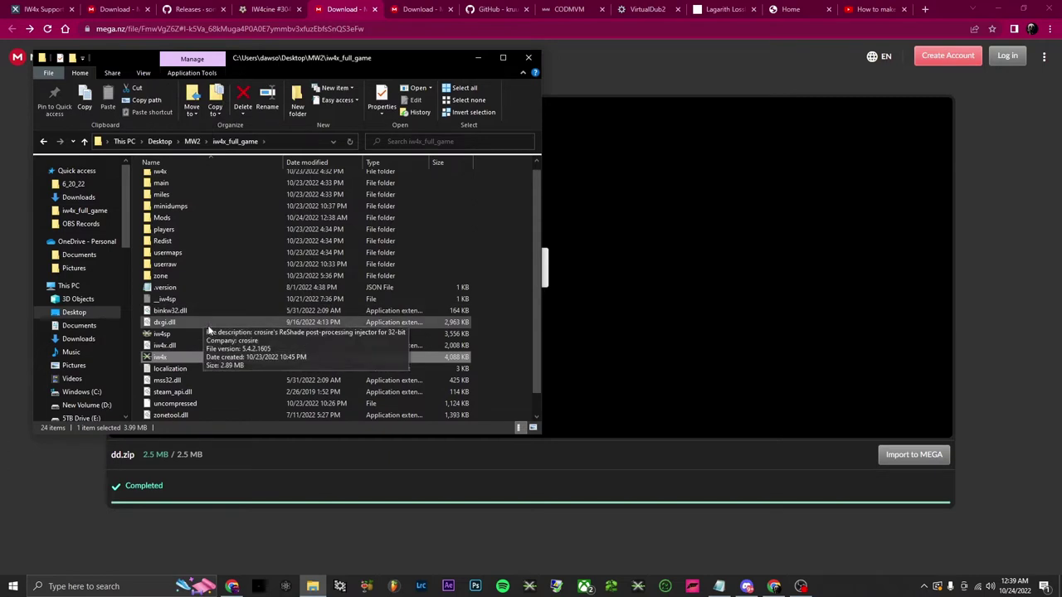
pyautogui.rightClick(171, 347)
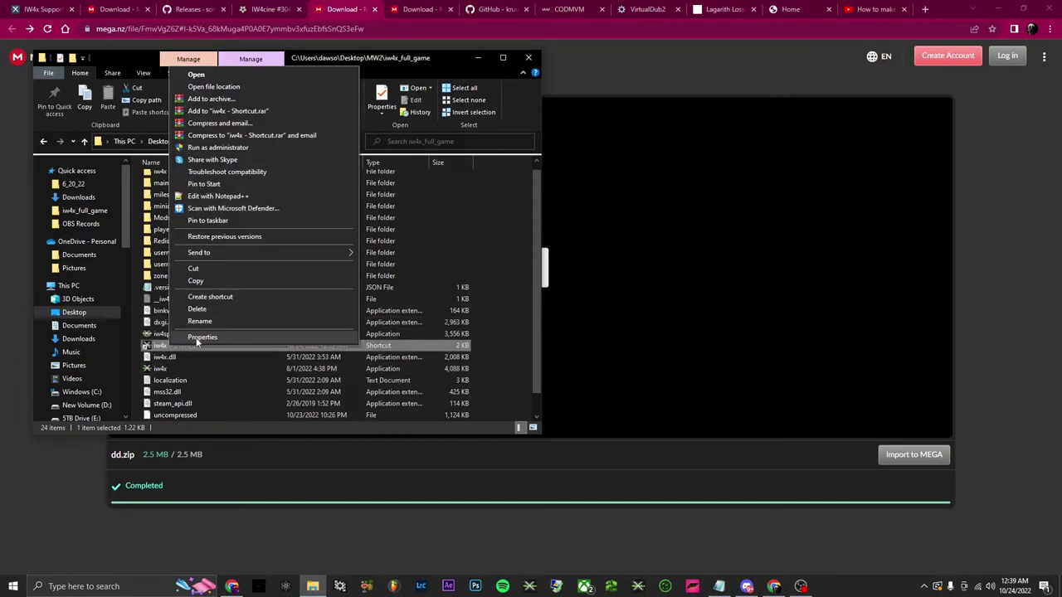
pyautogui.click(199, 321)
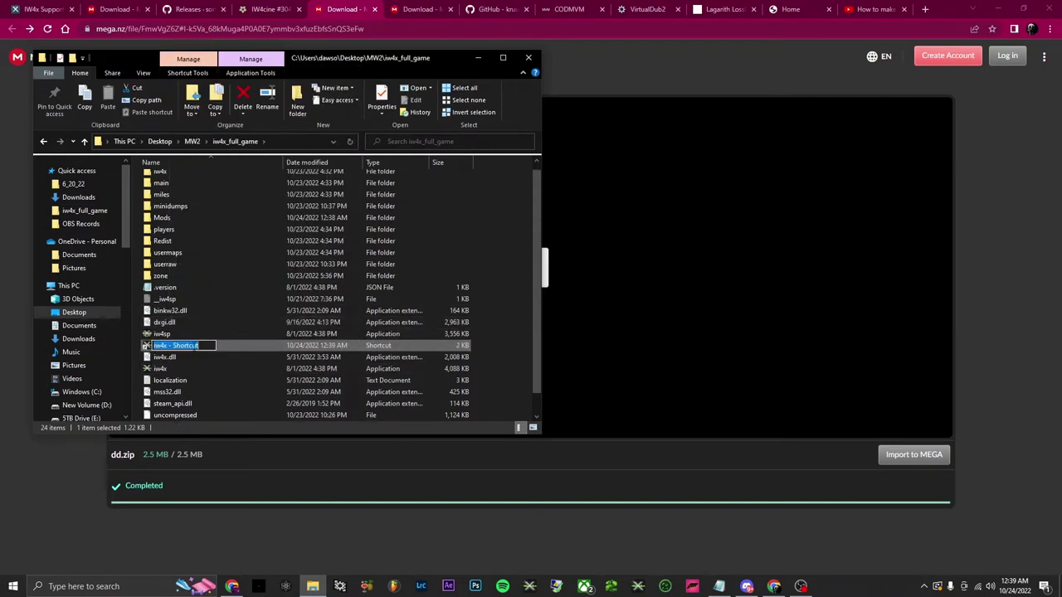
pyautogui.click(167, 345)
pyautogui.write('.exe')
pyautogui.press('Return')
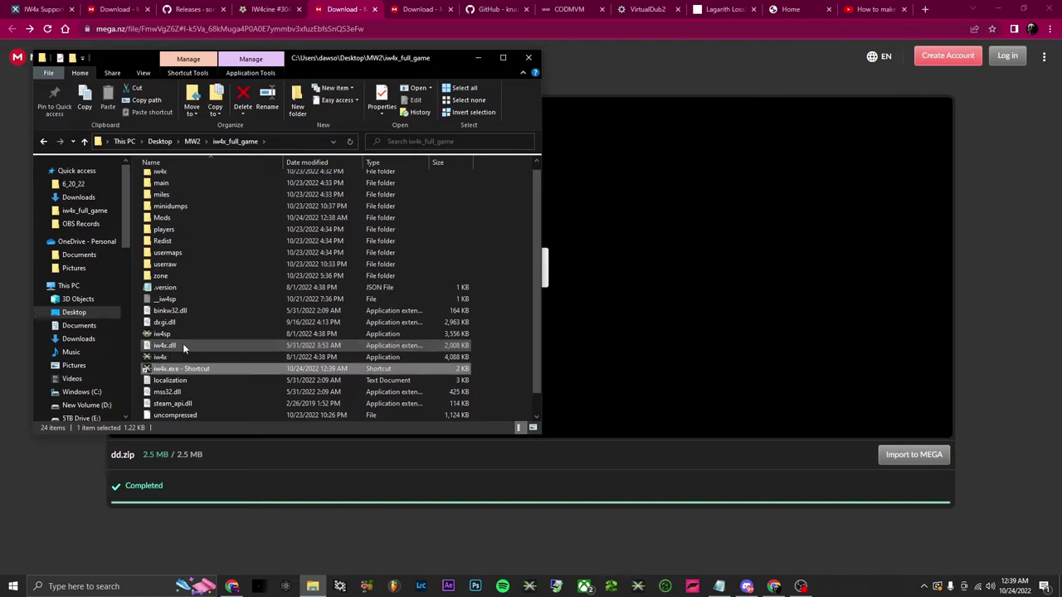
# - Change the shortcut's name to "iw4x.exe - shortcut" with a lowercase s
pyautogui.rightClick(167, 370)
pyautogui.click(199, 349)
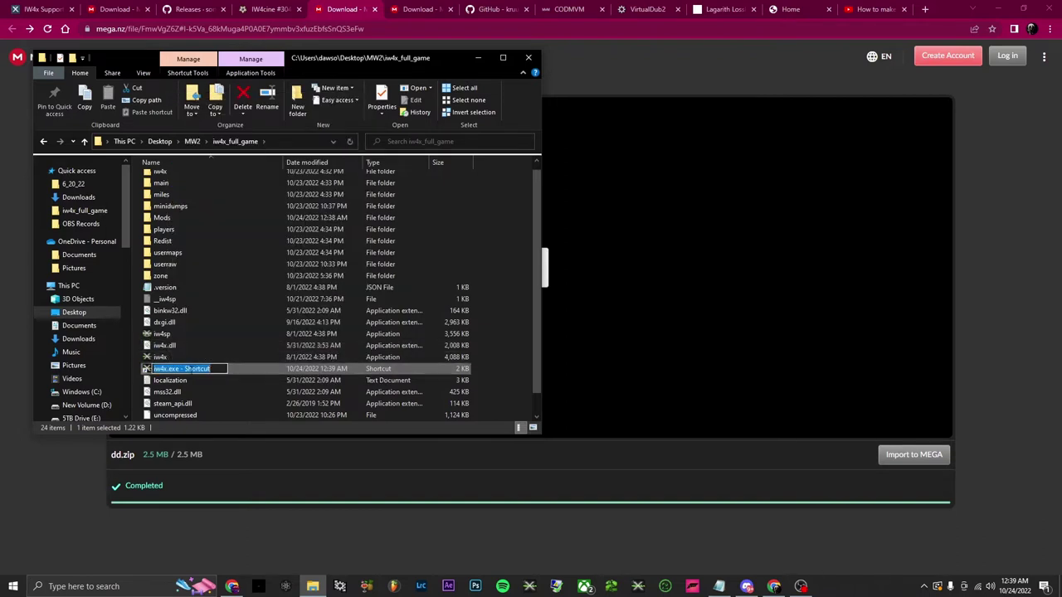
pyautogui.click(185, 368)
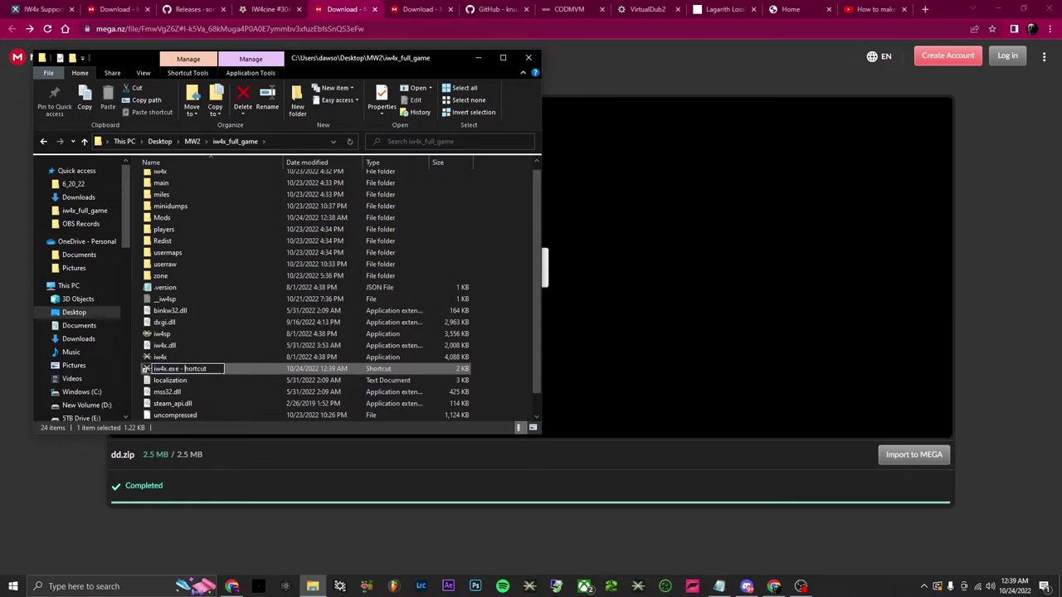
pyautogui.write('s')
pyautogui.press('Return')
# - Append the launch parameter -zonebuilder to the target path of the iw4x.exe shortcut and apply the change
pyautogui.rightClick(254, 367)
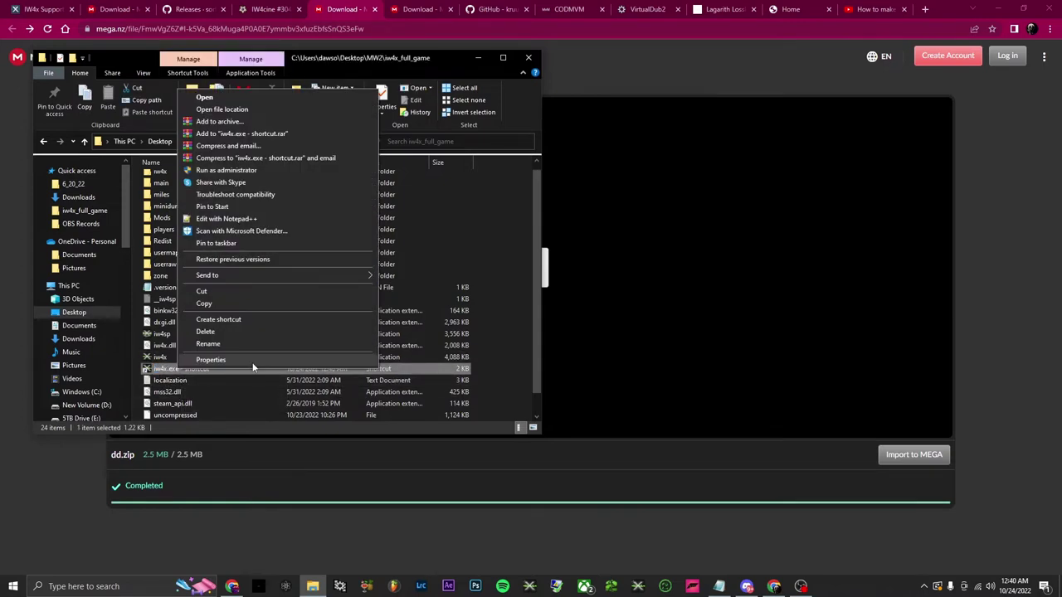
pyautogui.click(235, 360)
pyautogui.click(367, 379)
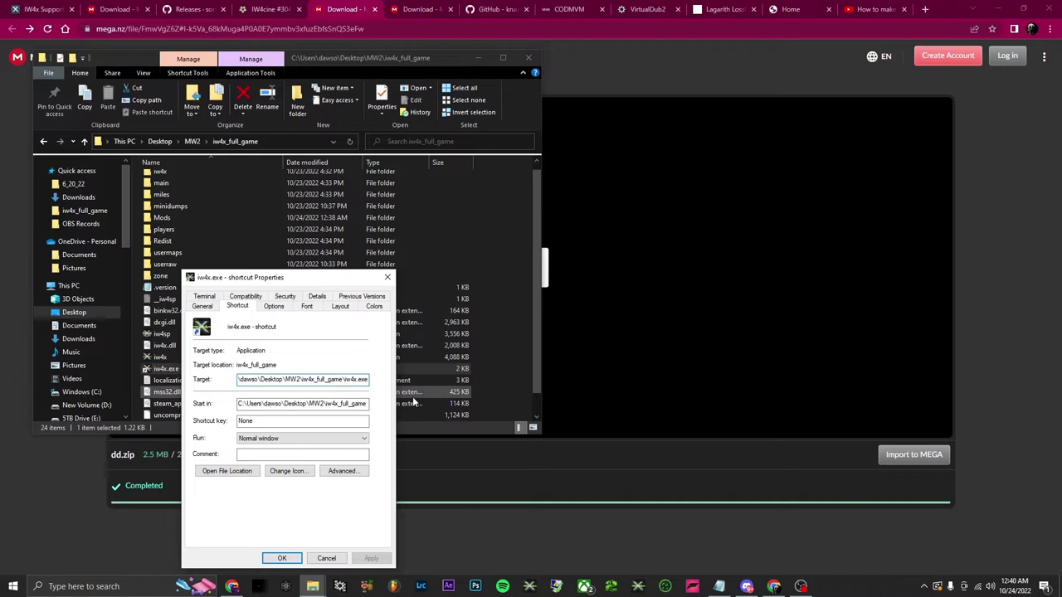
pyautogui.write('-z')
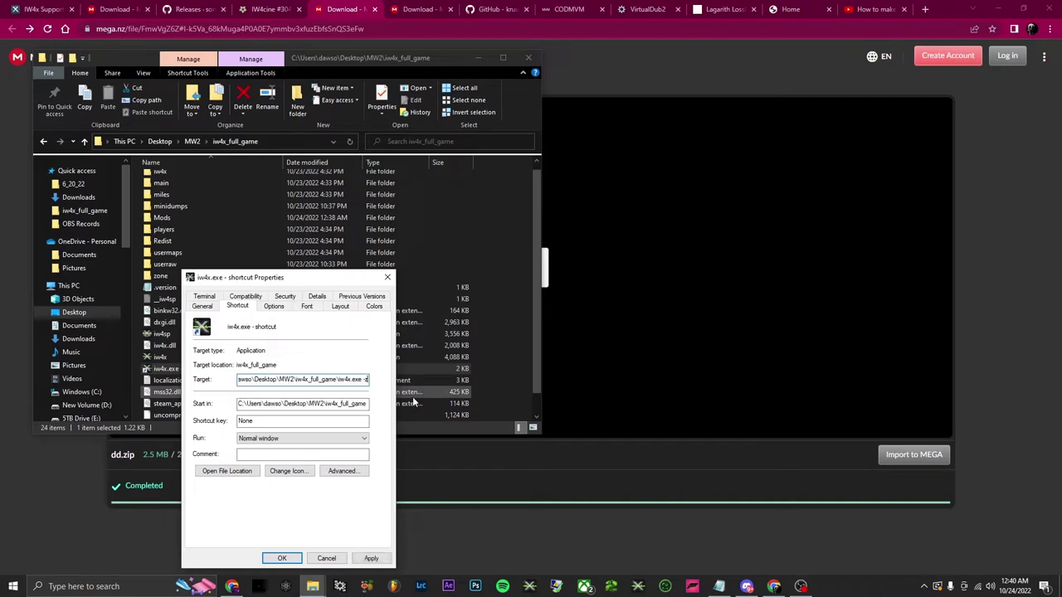
pyautogui.write('onebuilder')
pyautogui.click(371, 559)
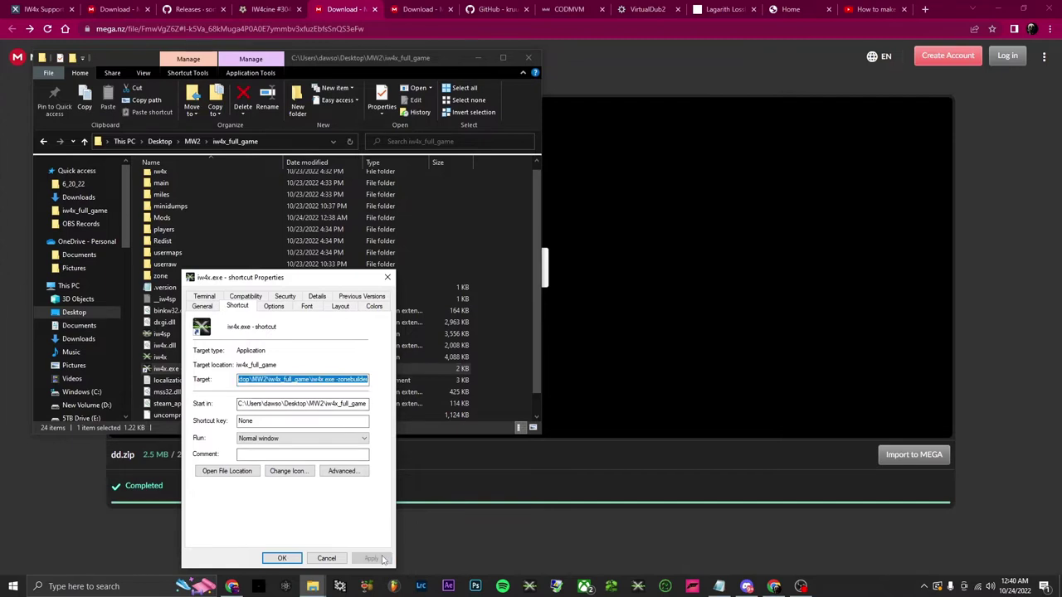
pyautogui.click(281, 558)
# - Launch the iw4x.exe shortcut to check the ZoneBuilder console, and force-close it
pyautogui.doubleClick(181, 370)
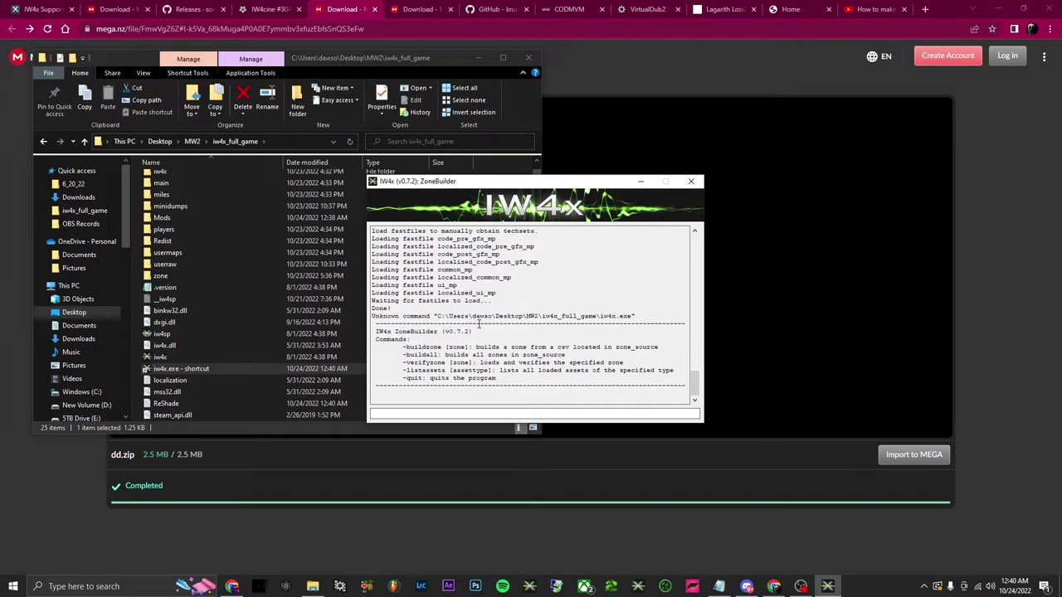
pyautogui.click(692, 181)
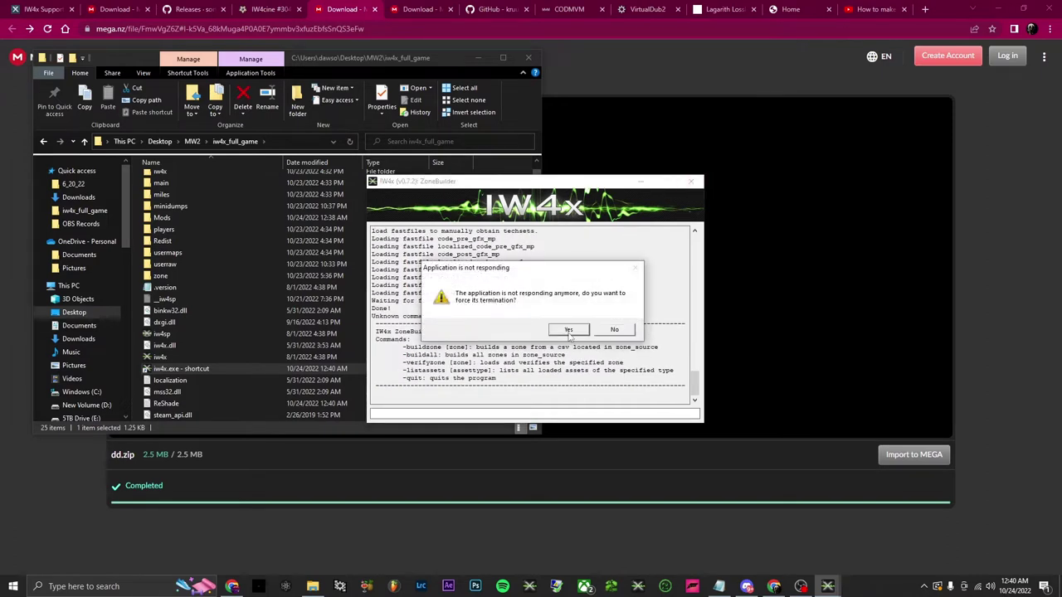
pyautogui.click(569, 330)
# - Create a new folder named zonetool in iw4x_full_game
pyautogui.rightClick(501, 273)
pyautogui.moveTo(544, 415)
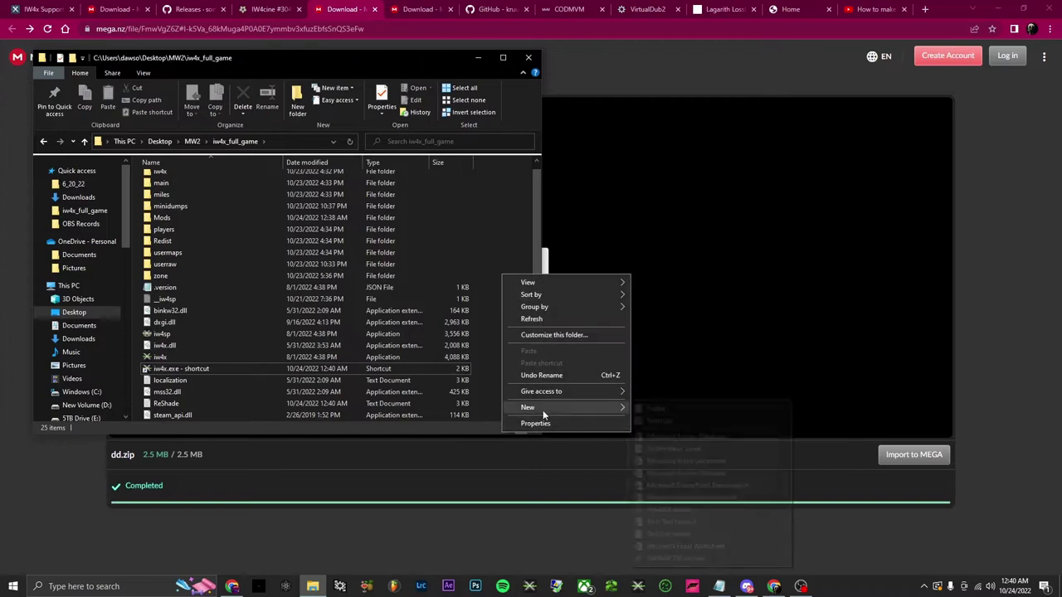
pyautogui.click(649, 407)
pyautogui.write('zo')
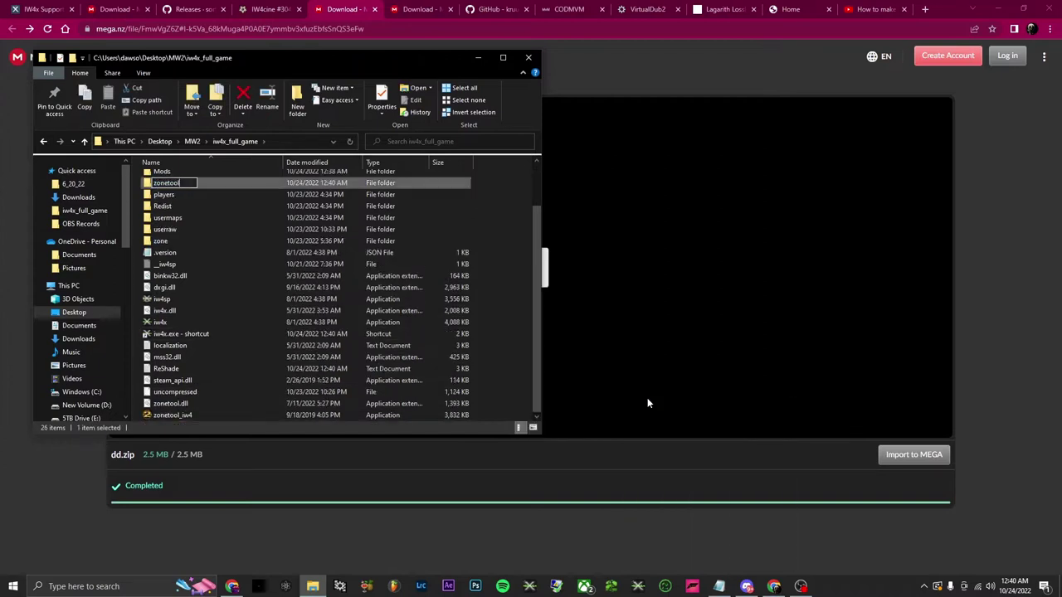
pyautogui.write('netool')
pyautogui.press('Return')
pyautogui.hotkey('ctrl', 'n')
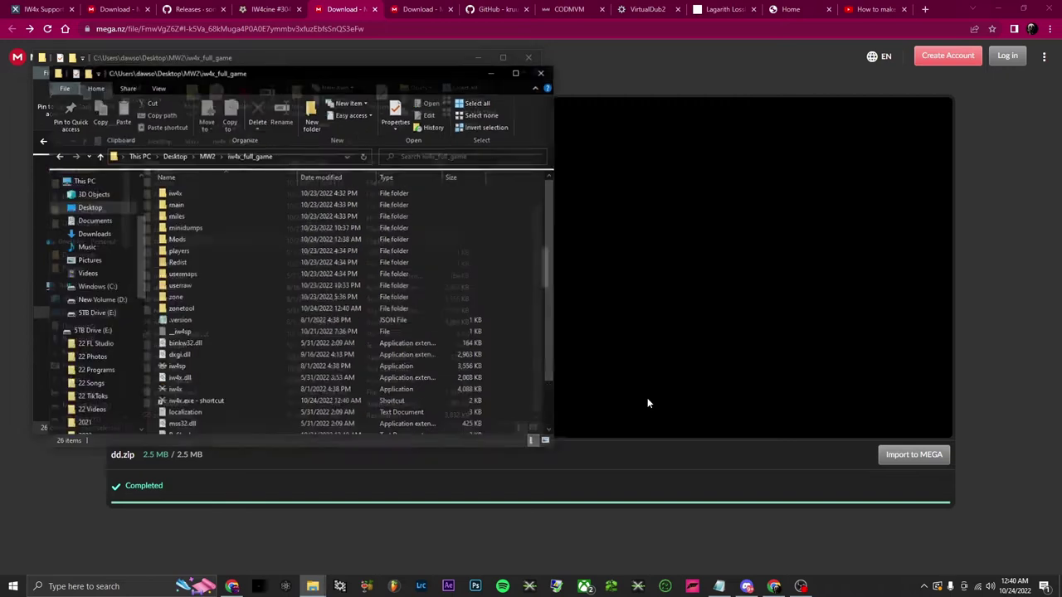
pyautogui.click(543, 72)
# - Create a new folder named zone_source in iw4x_full_game
pyautogui.rightClick(484, 231)
pyautogui.moveTo(520, 365)
pyautogui.click(631, 362)
pyautogui.write('zone_source')
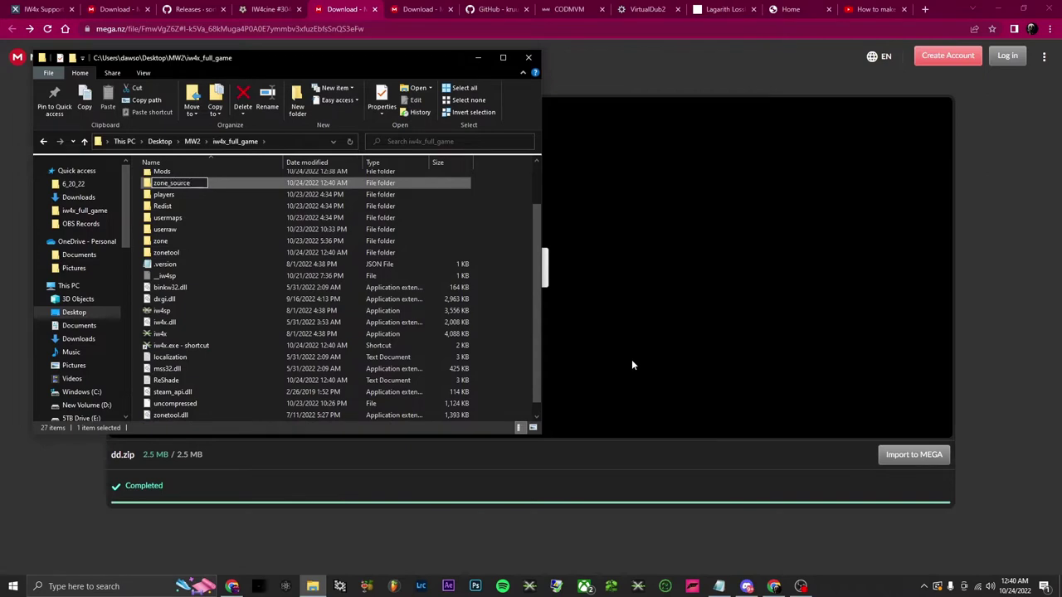
pyautogui.press('Return')
# - Create a new folder named dump in iw4x_full_game
pyautogui.rightClick(462, 272)
pyautogui.rightClick(496, 255)
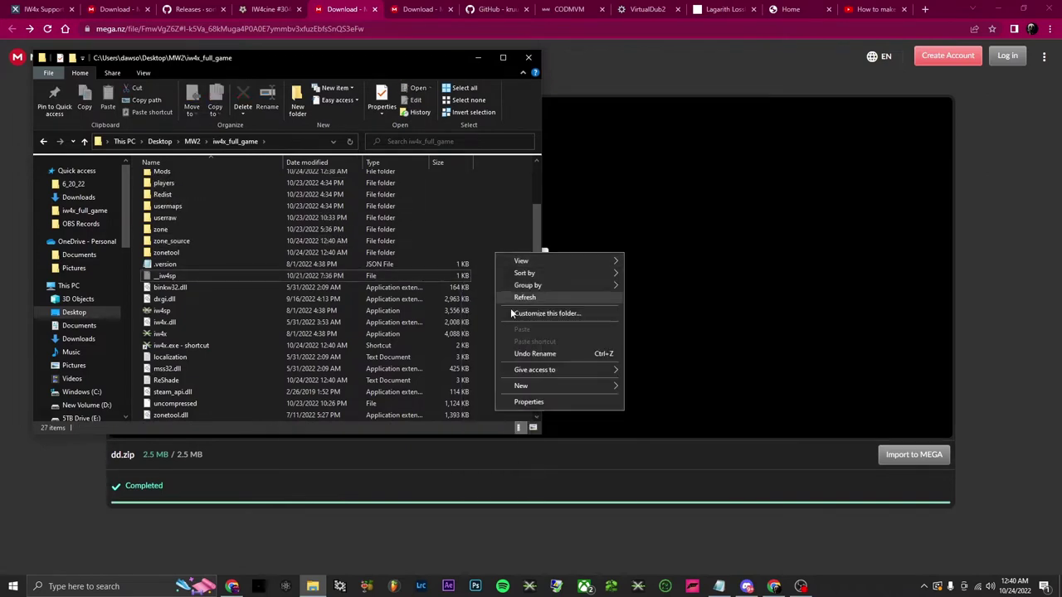
pyautogui.moveTo(539, 387)
pyautogui.click(650, 380)
pyautogui.write('dump')
pyautogui.press('Return')
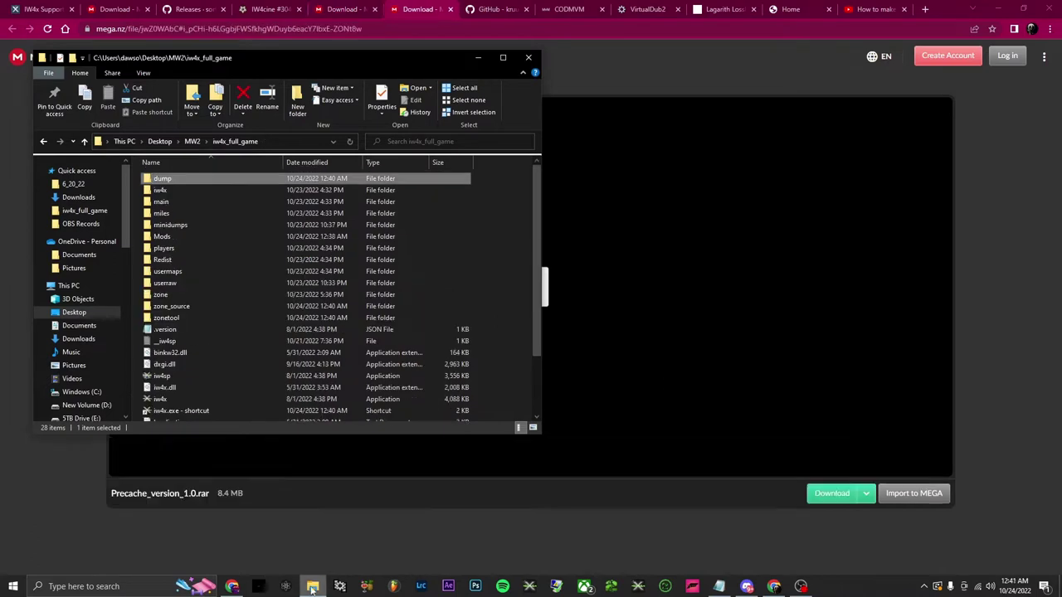
# - Download Precache_version_1.0.rar from its MEGA page and bring the game folder back into view
pyautogui.click(312, 585)
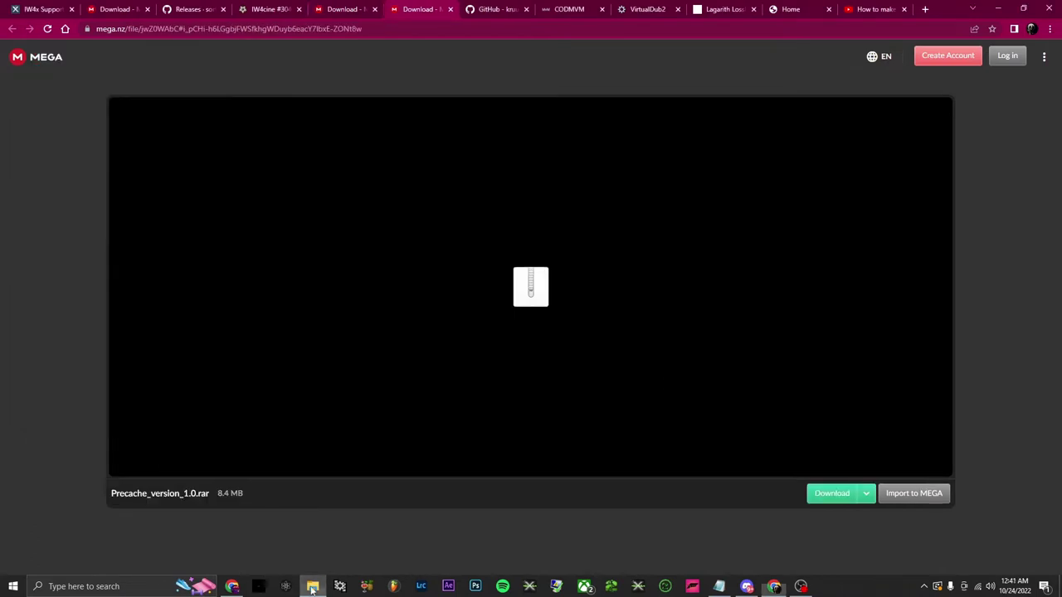
pyautogui.click(833, 498)
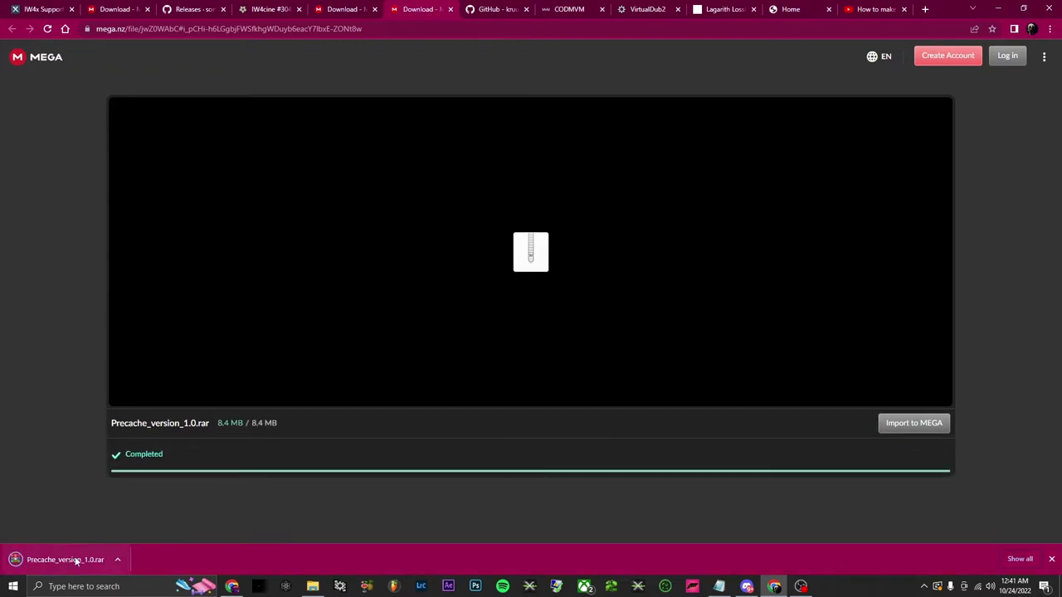
pyautogui.click(313, 587)
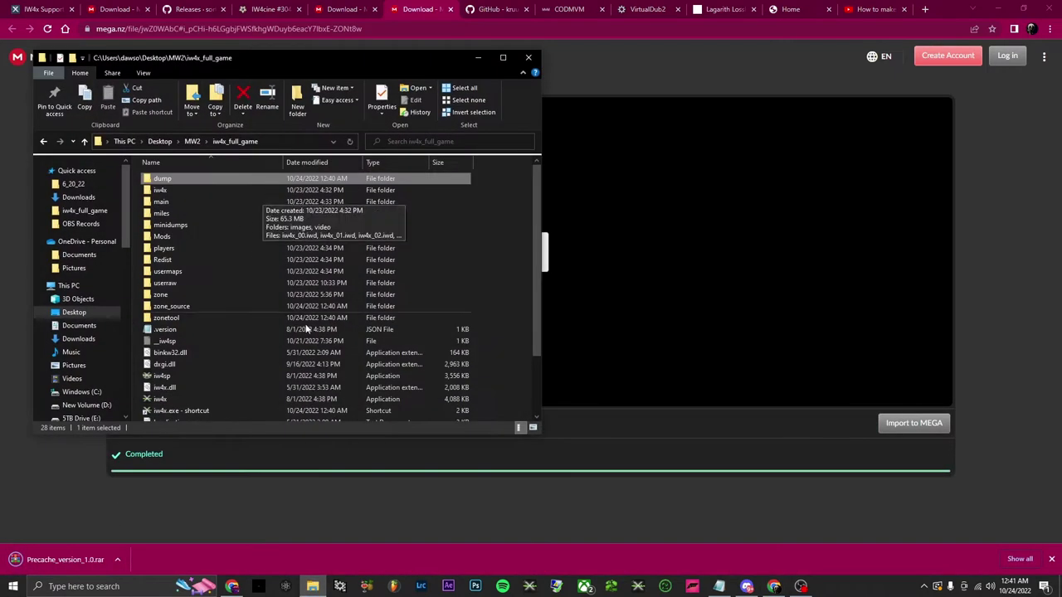
# - Open the Precache_version_1.0.rar archive and extract its actormenu folder into the MW2 folder
pyautogui.click(67, 560)
pyautogui.click(313, 586)
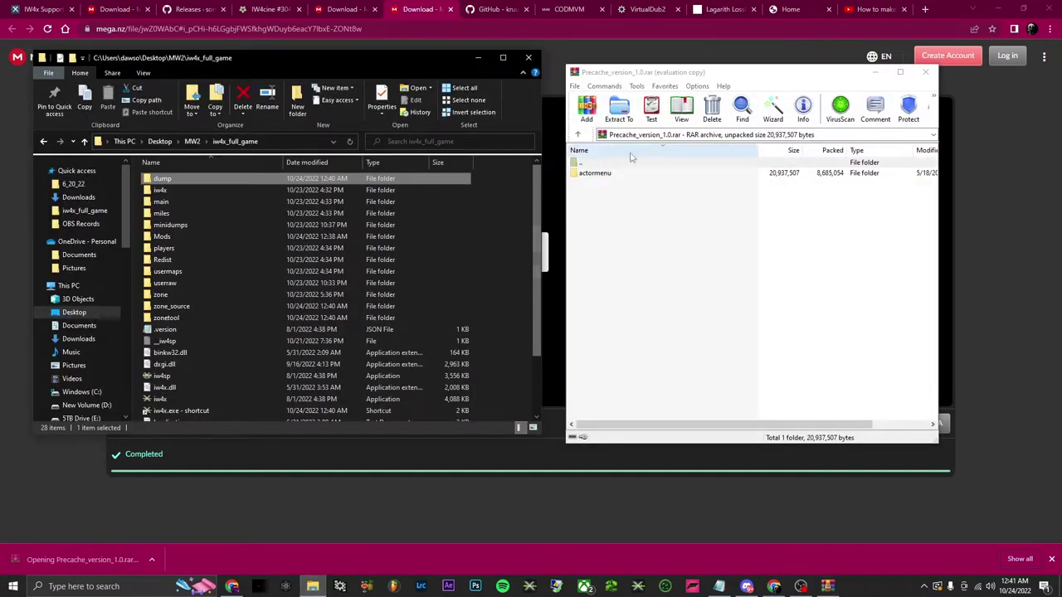
pyautogui.click(590, 307)
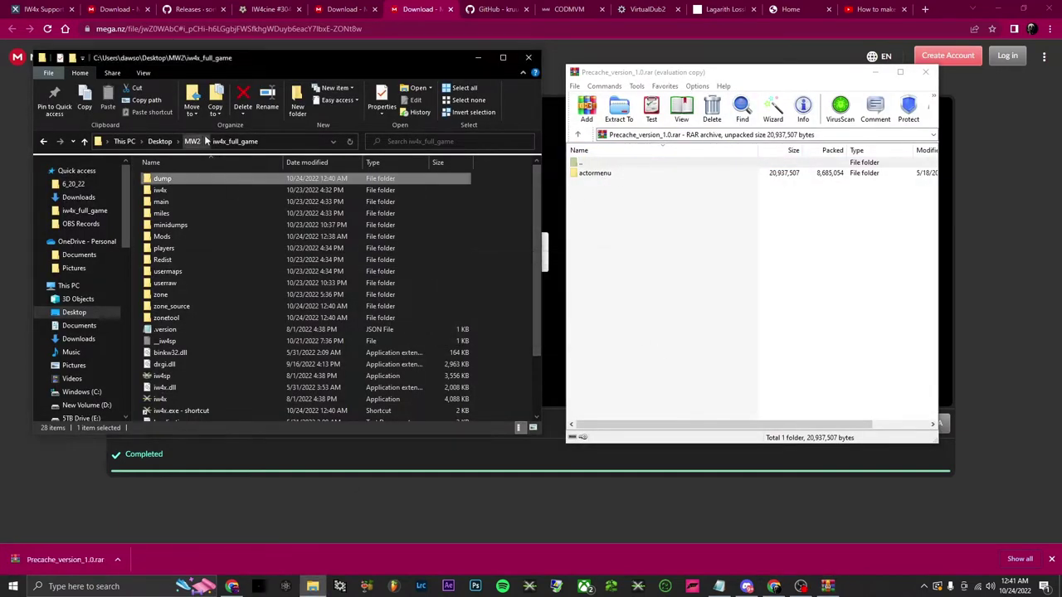
pyautogui.click(191, 141)
pyautogui.moveTo(595, 173); pyautogui.dragTo(241, 240)
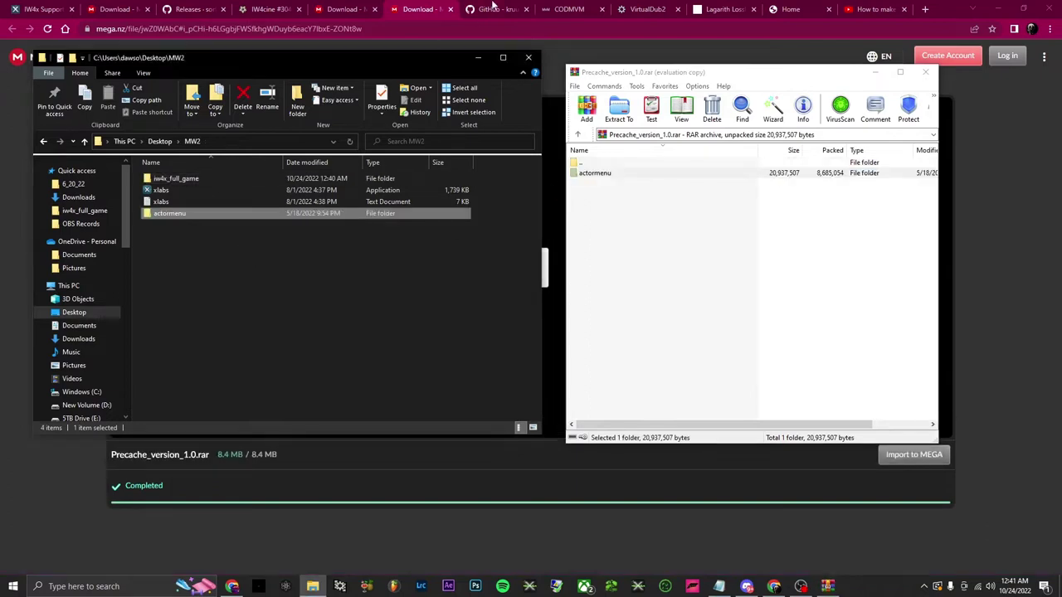
# - Download ActorConsole1.0.1.zip from the latest release of the Actor-Console-iw4 GitHub repository
pyautogui.click(489, 7)
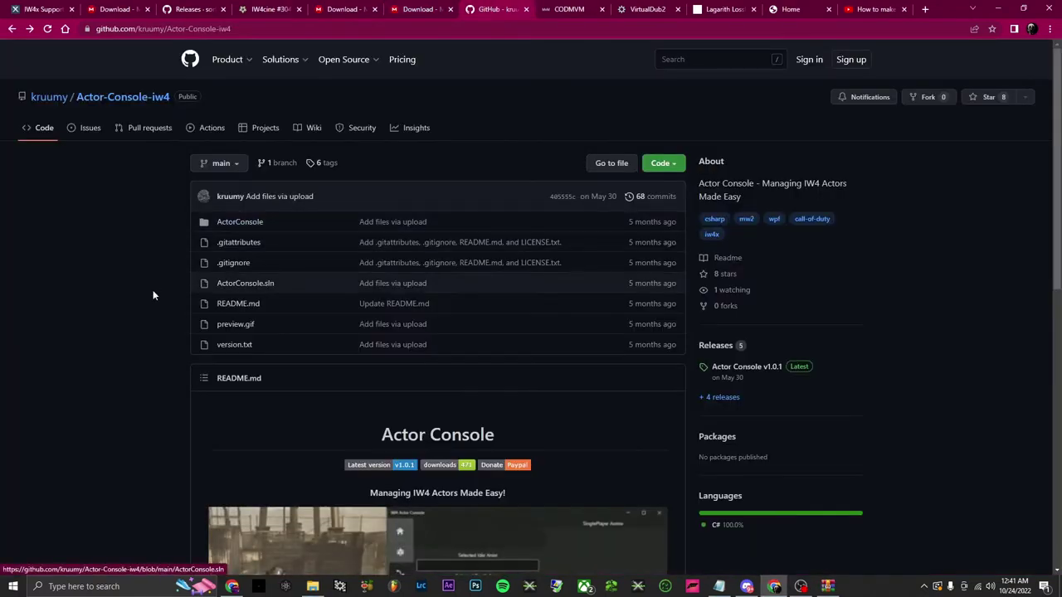
pyautogui.scroll(-6, 290, 421)
pyautogui.click(247, 390)
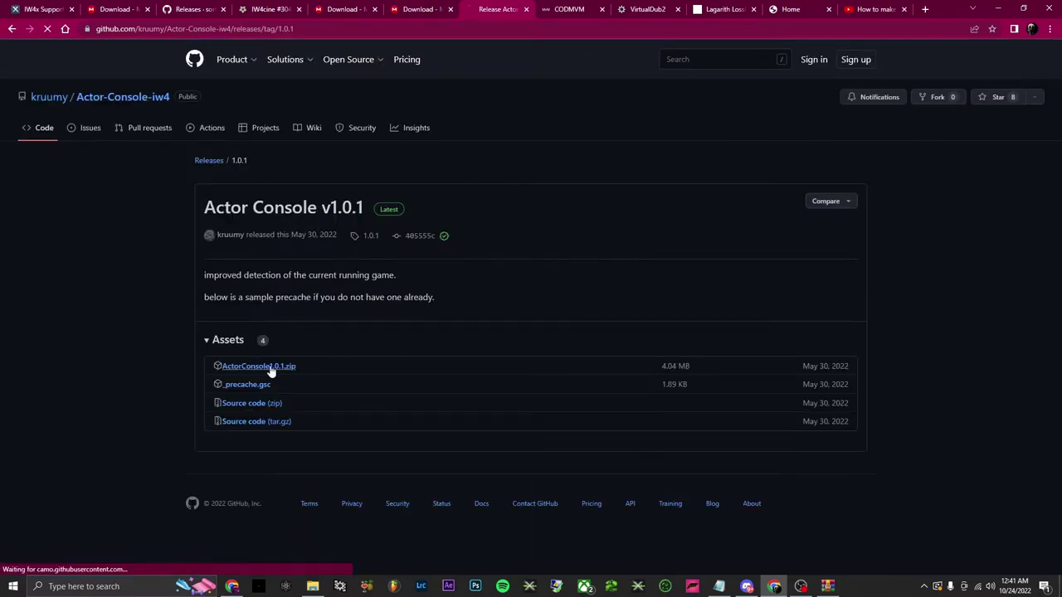
pyautogui.click(273, 370)
# - Extract the ActorConsole folder from ActorConsole1.0.1.zip into the MW2 folder and close the open archive windows
pyautogui.click(56, 561)
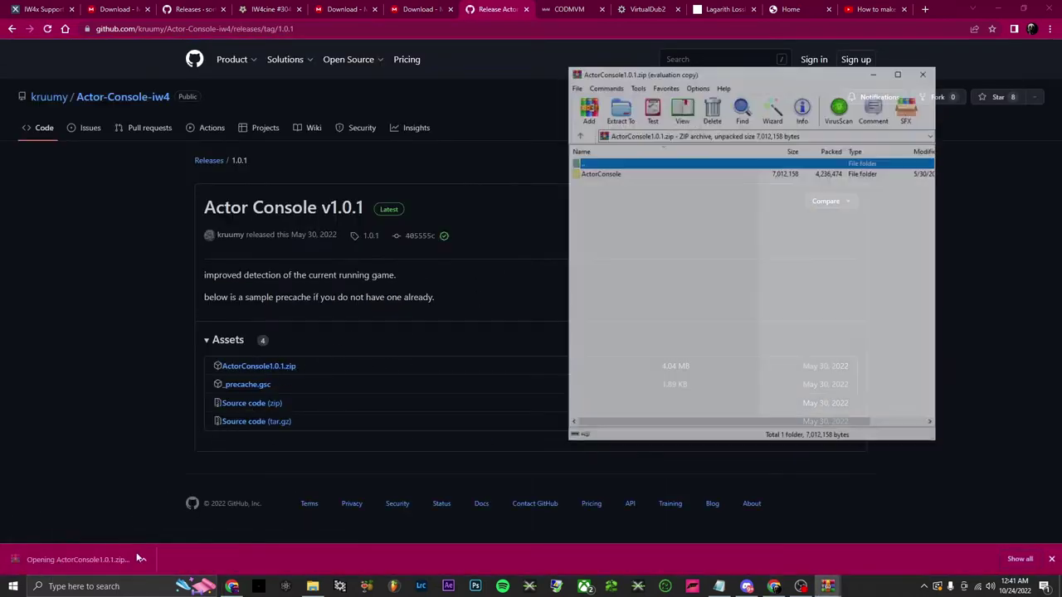
pyautogui.click(313, 587)
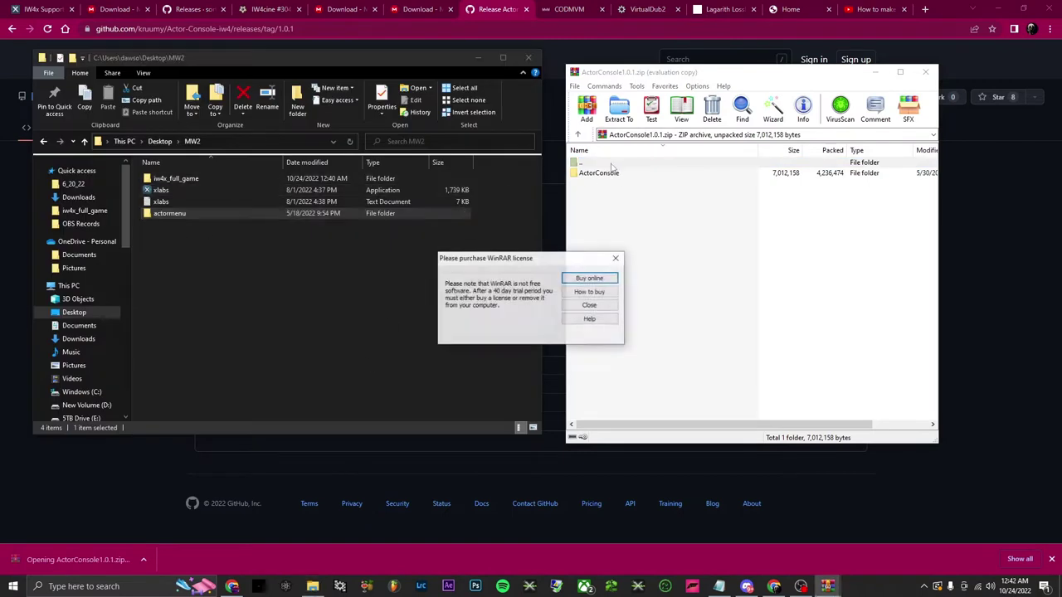
pyautogui.click(590, 305)
pyautogui.click(606, 172)
pyautogui.moveTo(606, 173); pyautogui.dragTo(261, 268)
pyautogui.rightClick(827, 587)
pyautogui.click(796, 564)
# - Launch the actormenu application from the actormenu folder and set its MW2 file directory to iw4x_full_game
pyautogui.doubleClick(167, 218)
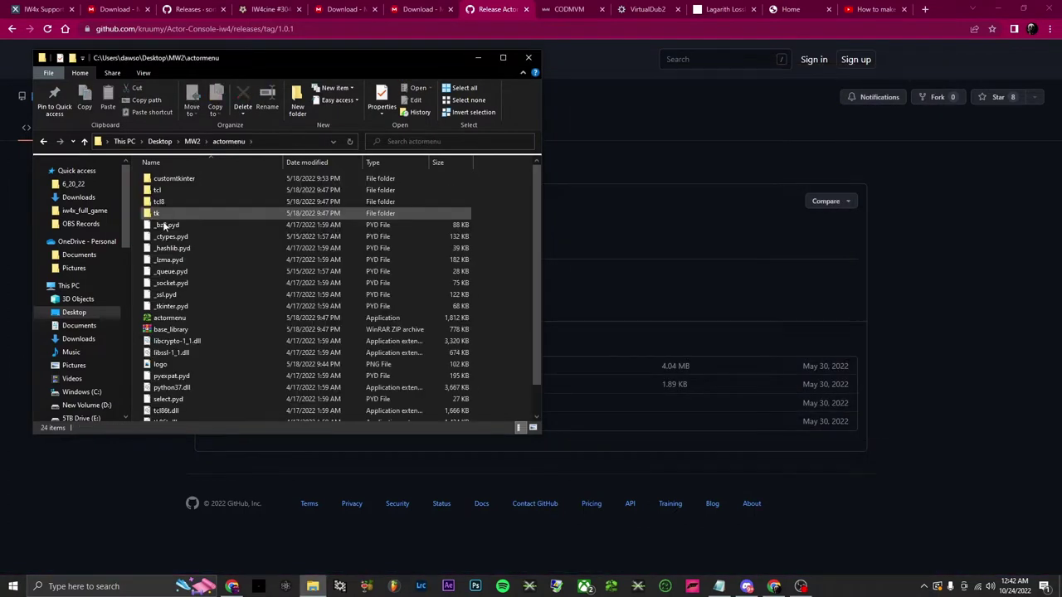
pyautogui.doubleClick(199, 320)
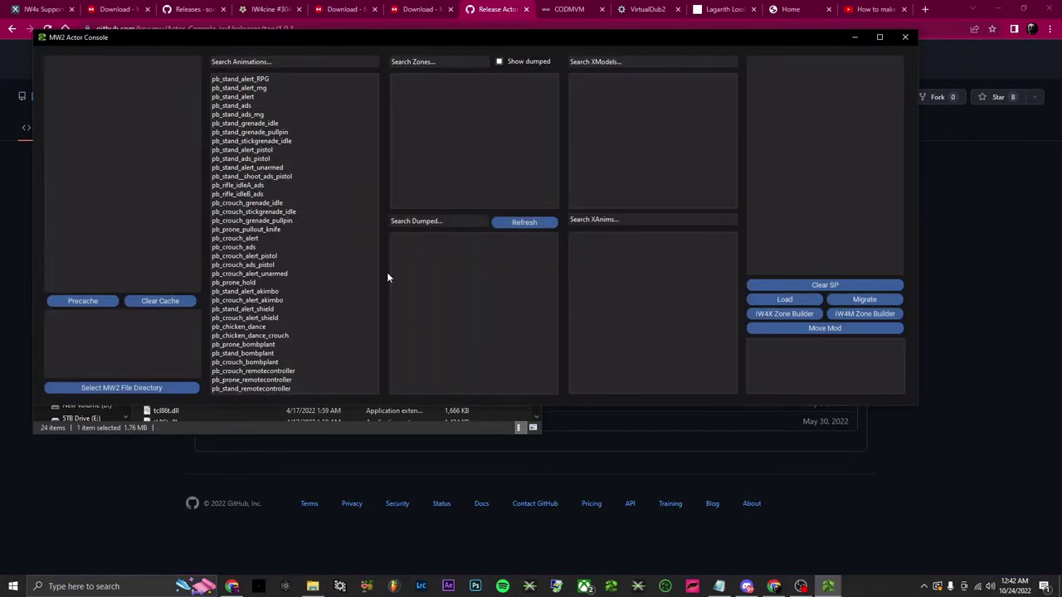
pyautogui.click(125, 389)
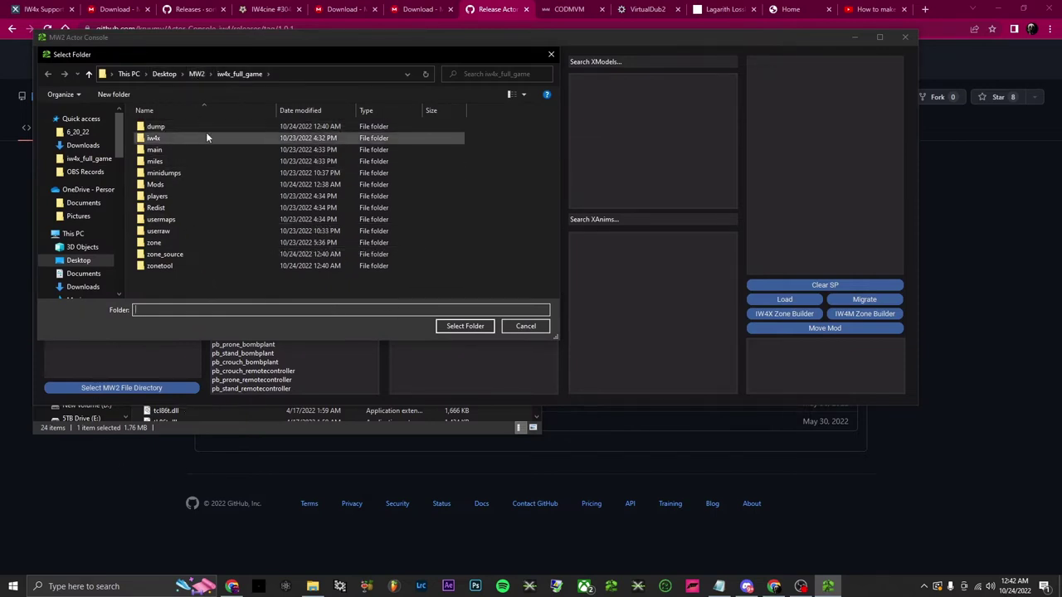
pyautogui.click(238, 73)
pyautogui.click(465, 326)
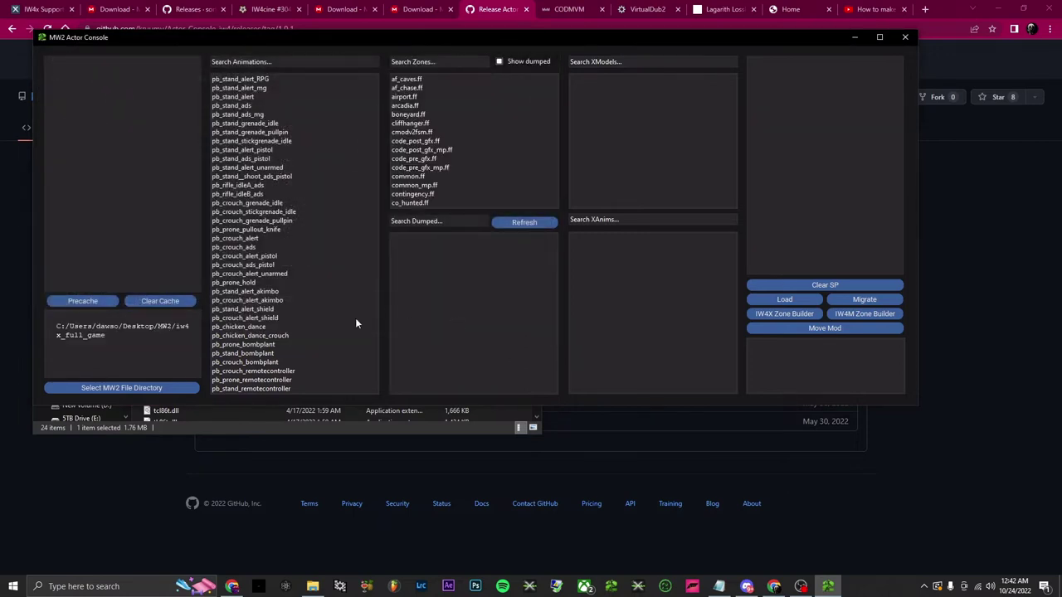
# - Dump the common.ff zone with ZoneTool, close its console and refresh the list of dumped zones
pyautogui.scroll(-8, 419, 133)
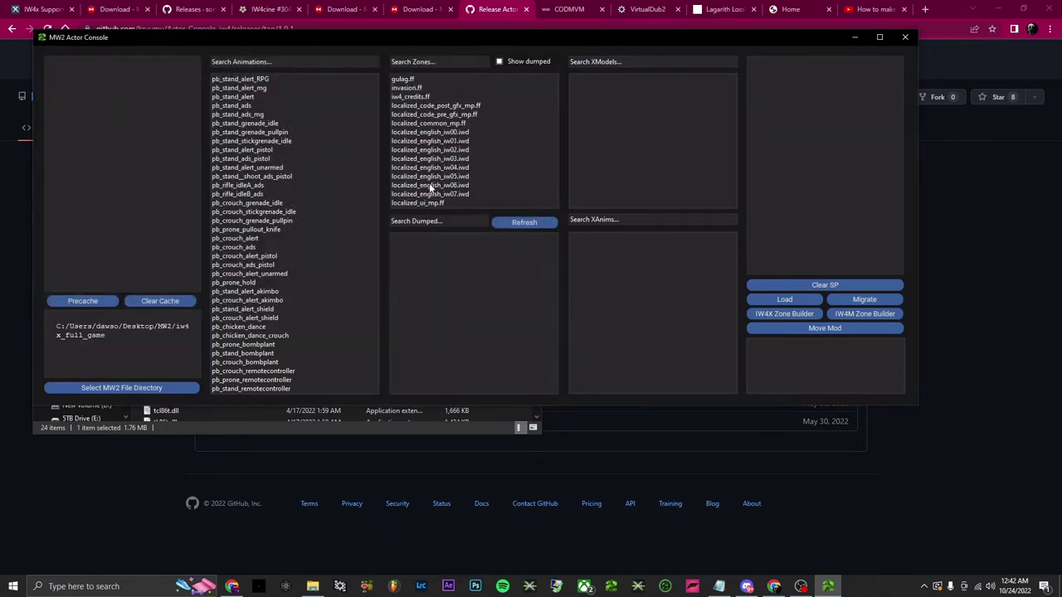
pyautogui.scroll(10, 432, 166)
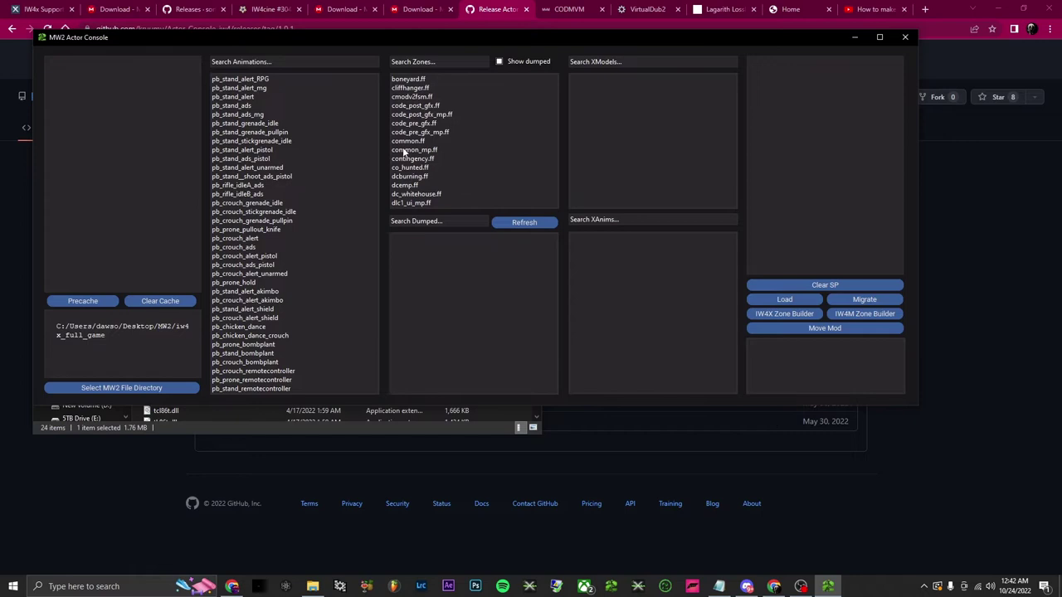
pyautogui.scroll(2, 419, 179)
pyautogui.scroll(-2, 415, 185)
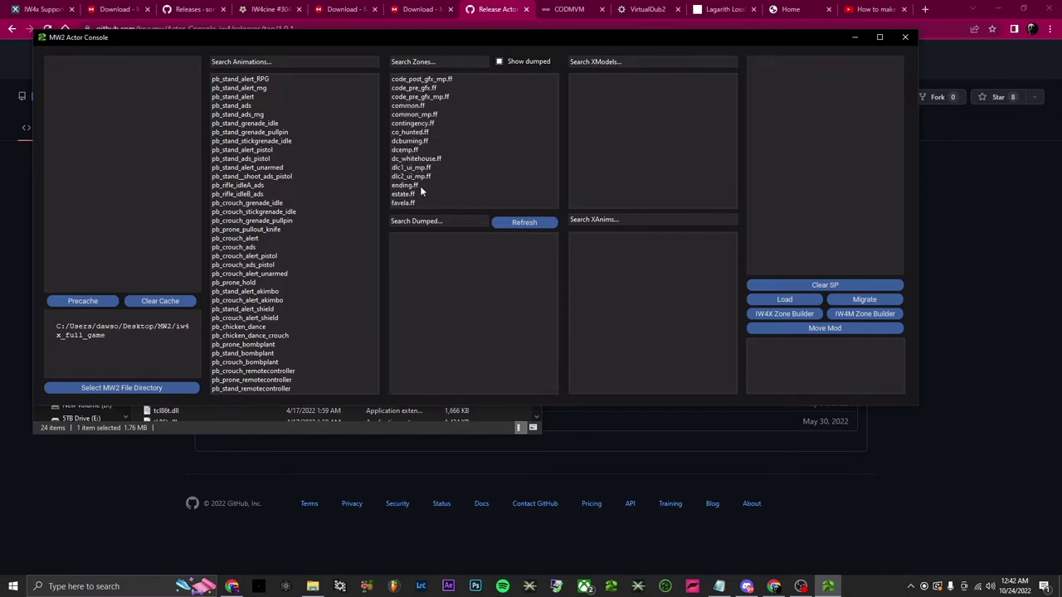
pyautogui.doubleClick(413, 141)
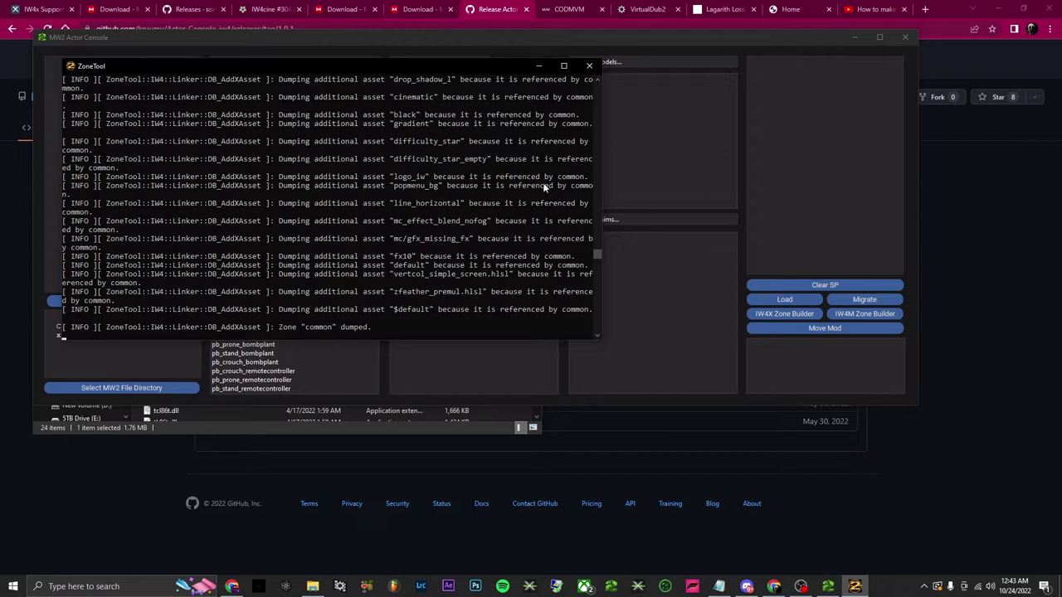
pyautogui.click(589, 67)
pyautogui.click(541, 224)
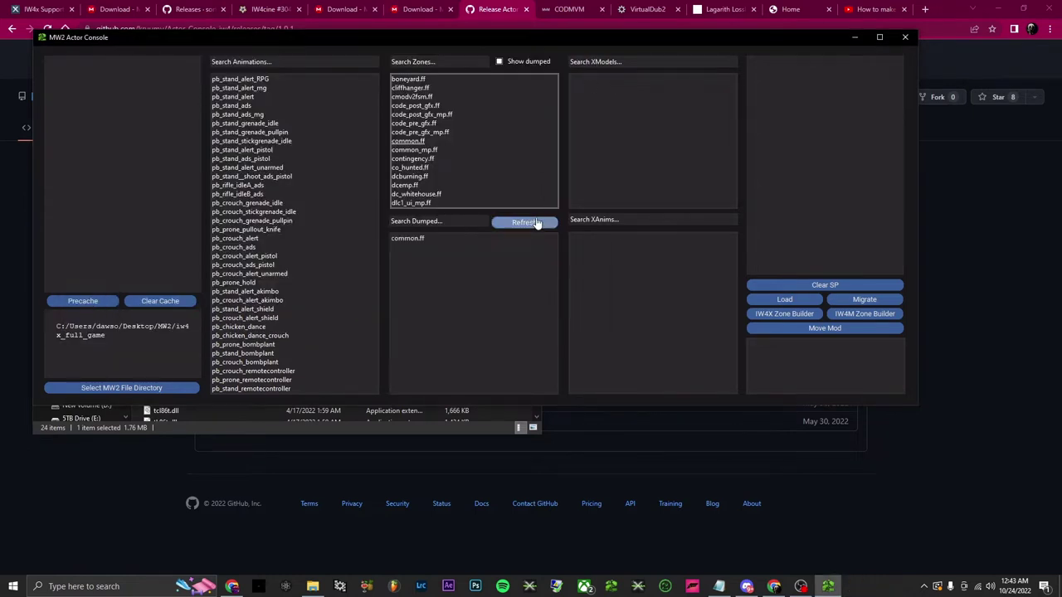
# - Select the dumped common.ff zone and look through its XAnims and XModels
pyautogui.click(432, 243)
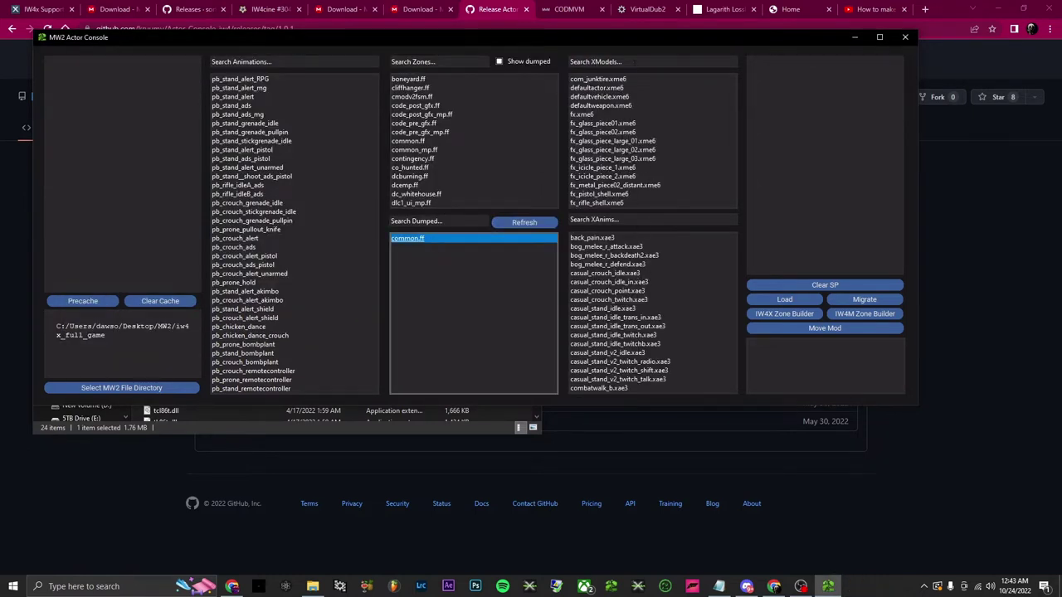
pyautogui.scroll(-4, 614, 315)
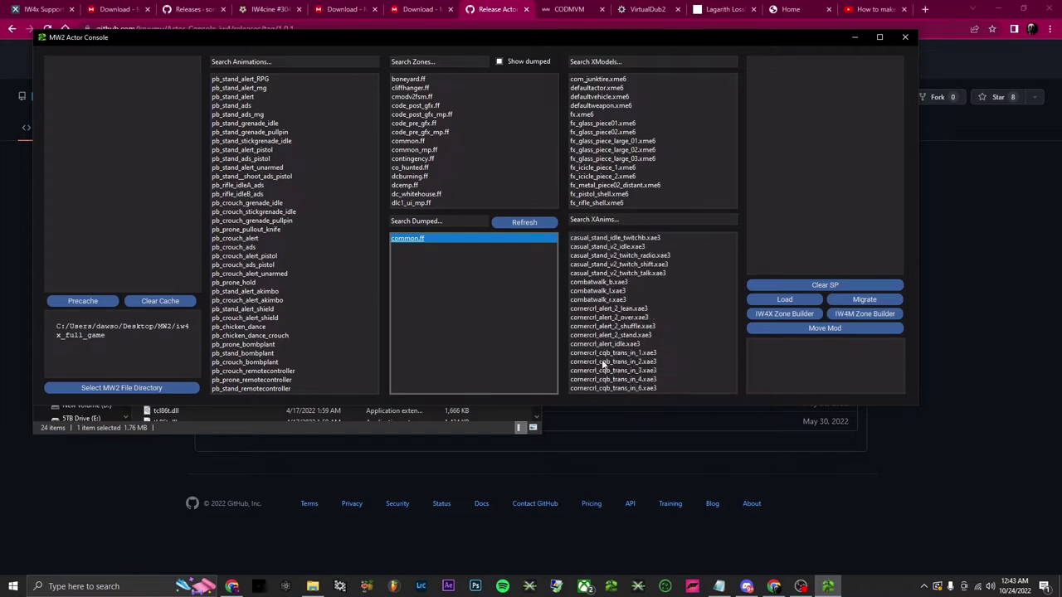
pyautogui.scroll(-2, 607, 345)
pyautogui.scroll(-6, 618, 170)
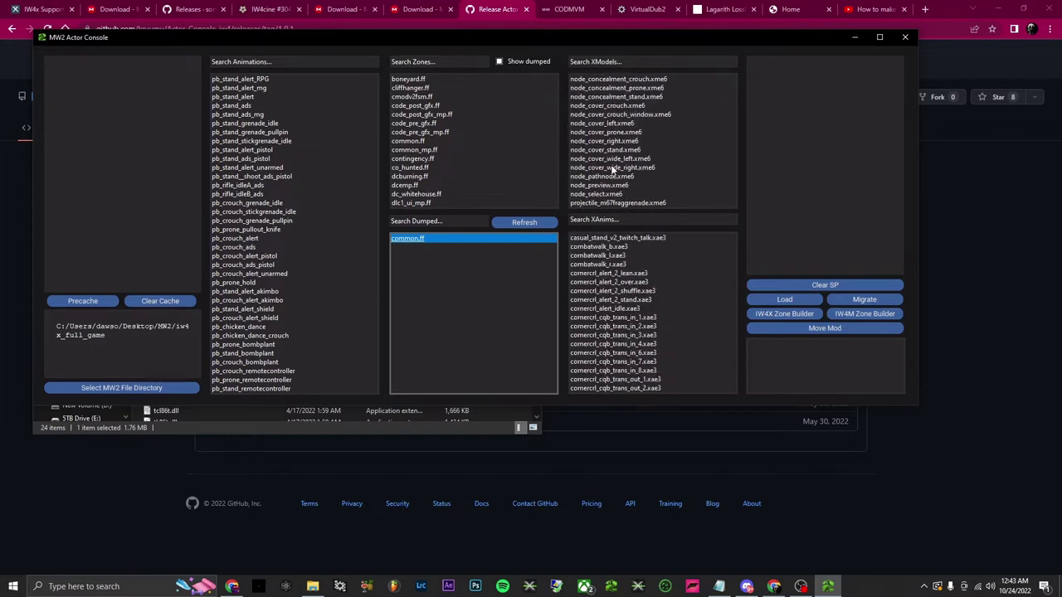
pyautogui.scroll(10, 620, 170)
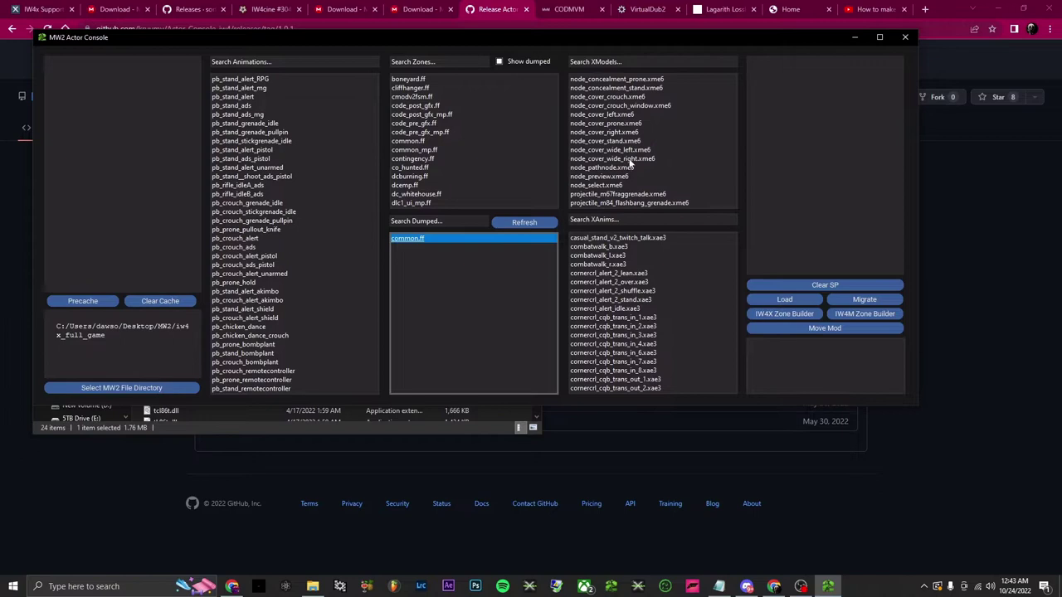
# - Look through the XModels and XAnims of common.ff, the available zones and the built-in animations
pyautogui.scroll(3, 635, 150)
pyautogui.scroll(-7, 622, 323)
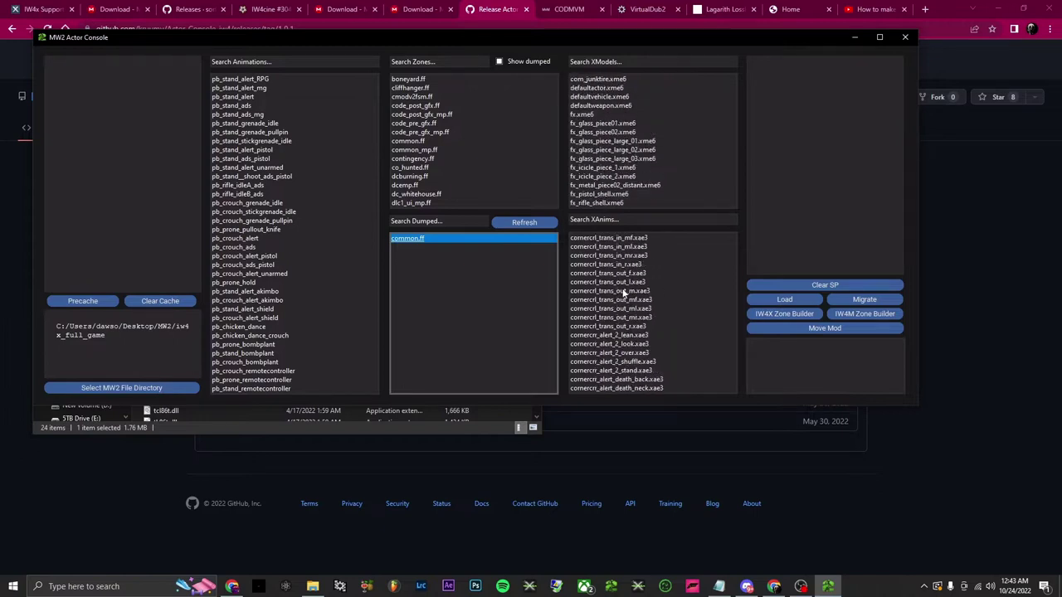
pyautogui.scroll(6, 624, 292)
pyautogui.scroll(-2, 445, 171)
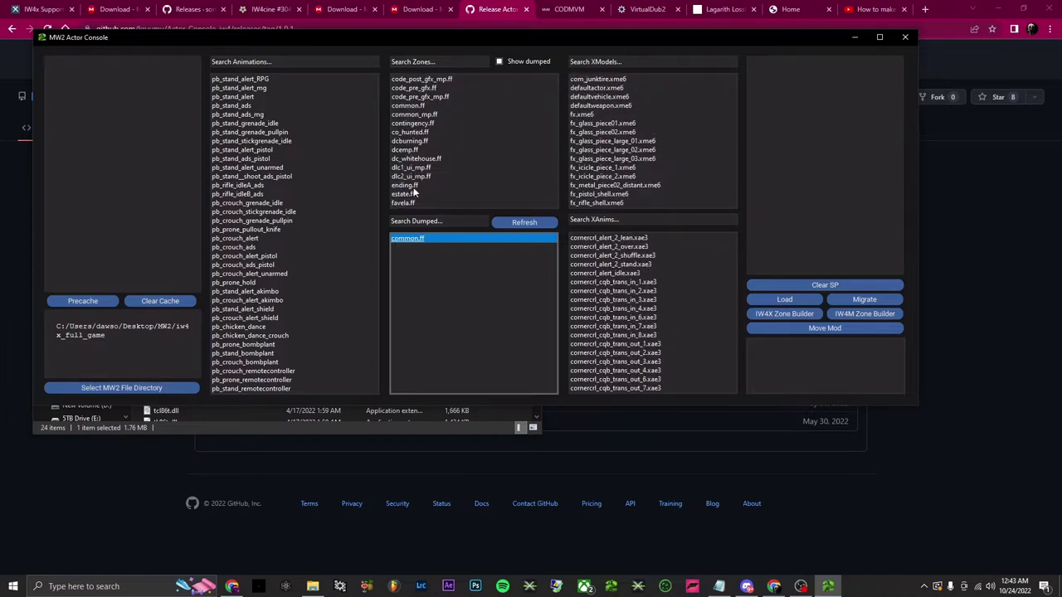
pyautogui.scroll(3, 423, 137)
pyautogui.scroll(-7, 257, 143)
pyautogui.scroll(-7, 257, 144)
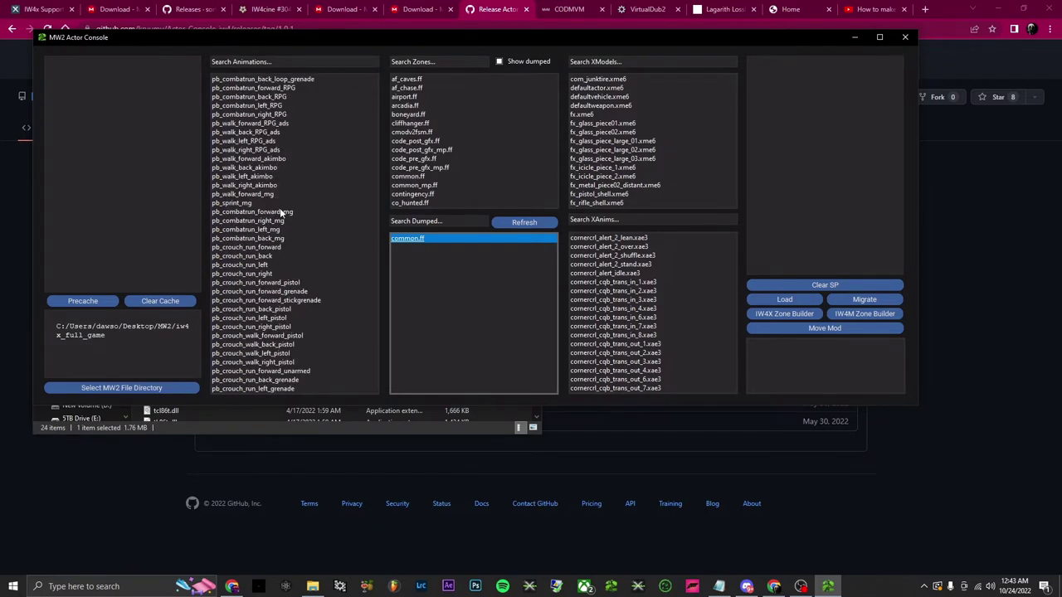
pyautogui.scroll(8, 282, 185)
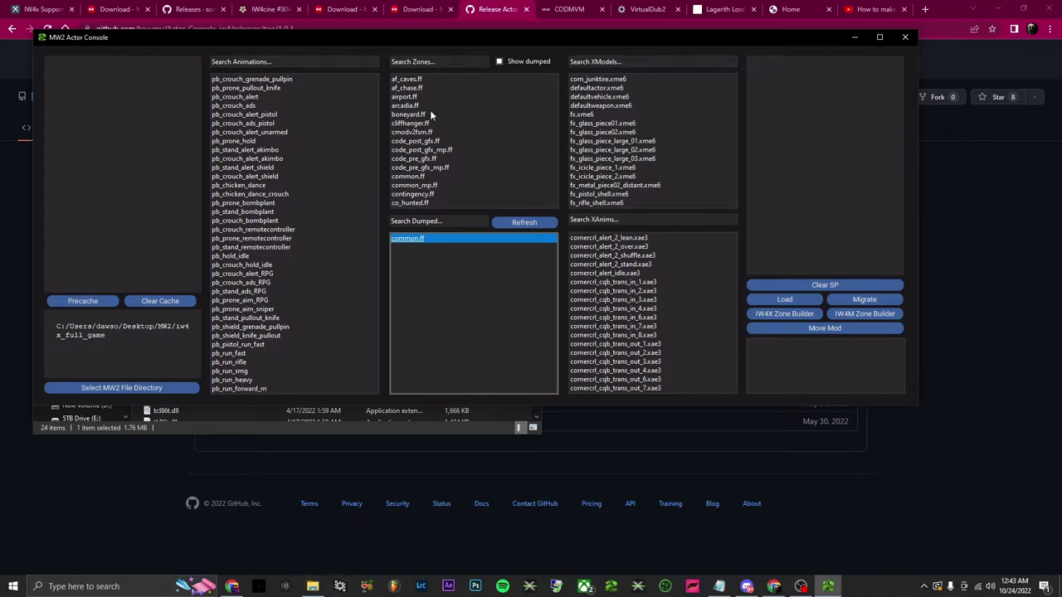
# - Dump the ending.ff zone with ZoneTool, dismiss the error dialog and refresh the list of dumped zones
pyautogui.doubleClick(403, 192)
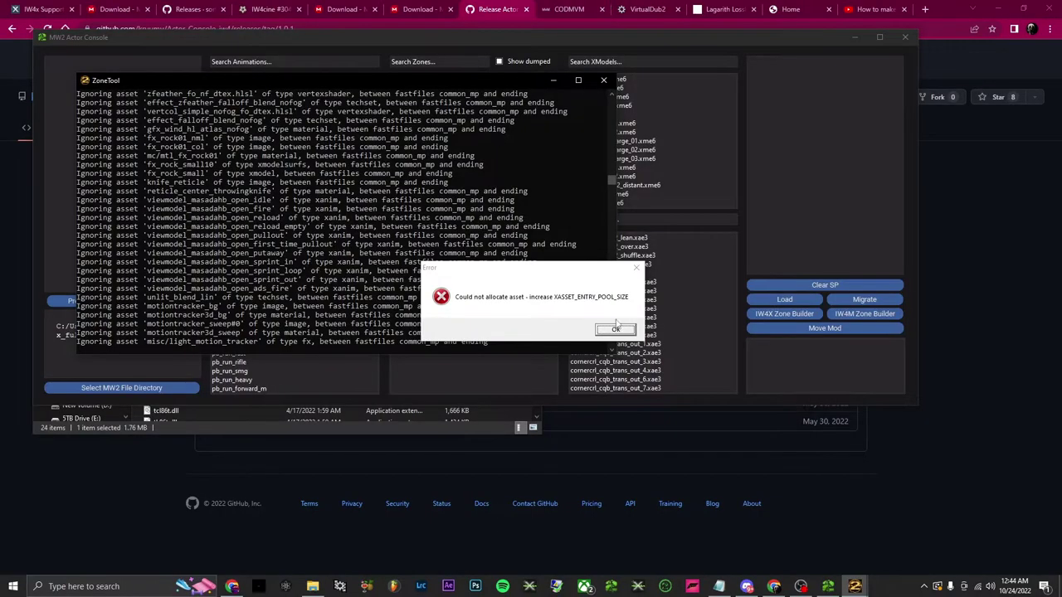
pyautogui.click(614, 331)
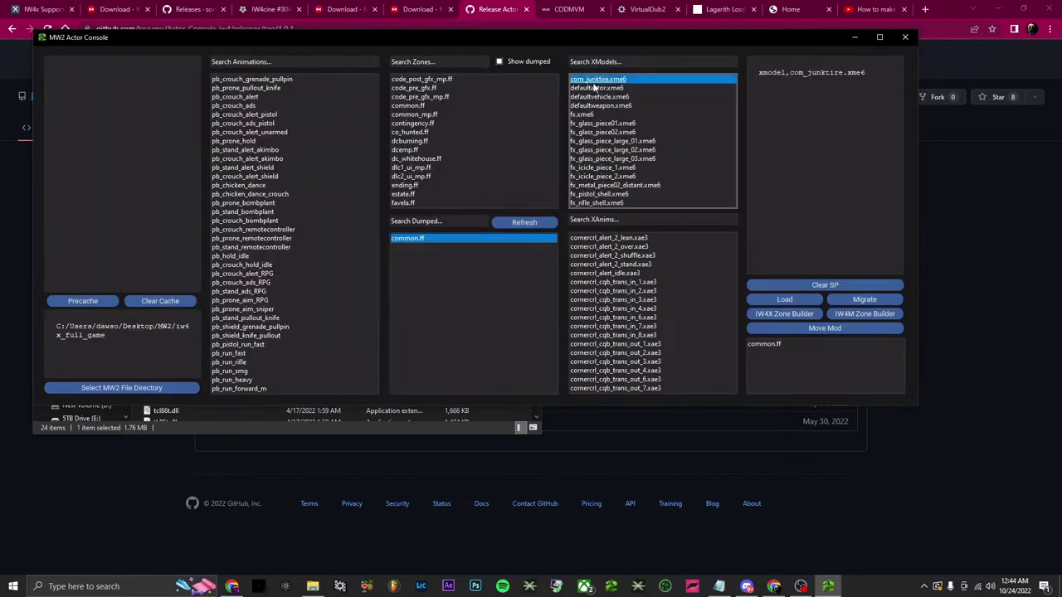
pyautogui.click(521, 223)
# - Select the dumped ending.ff zone and look through its XModels
pyautogui.click(421, 248)
pyautogui.scroll(-10, 633, 160)
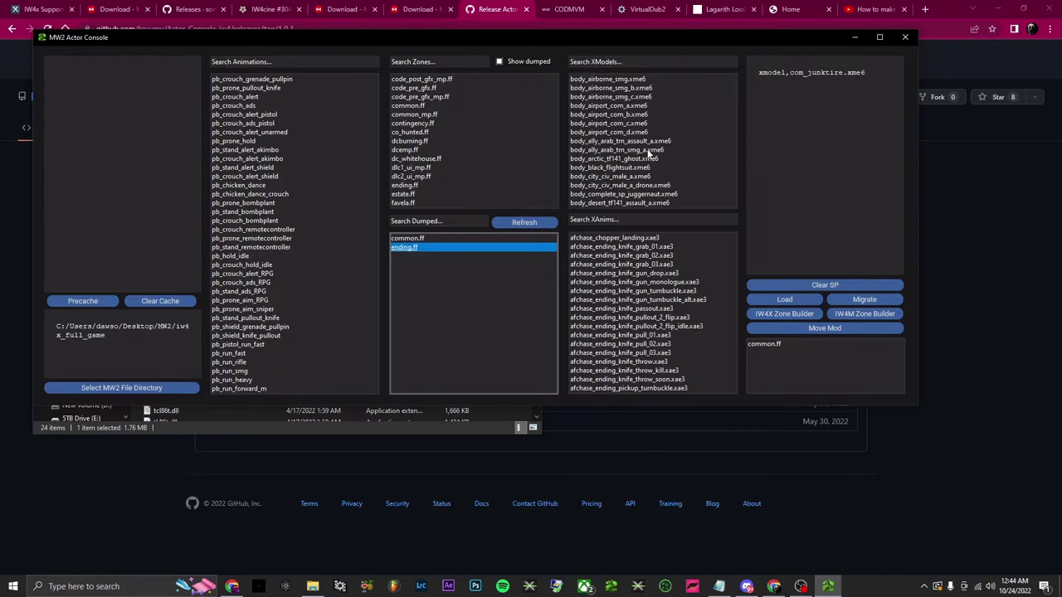
pyautogui.scroll(10, 654, 141)
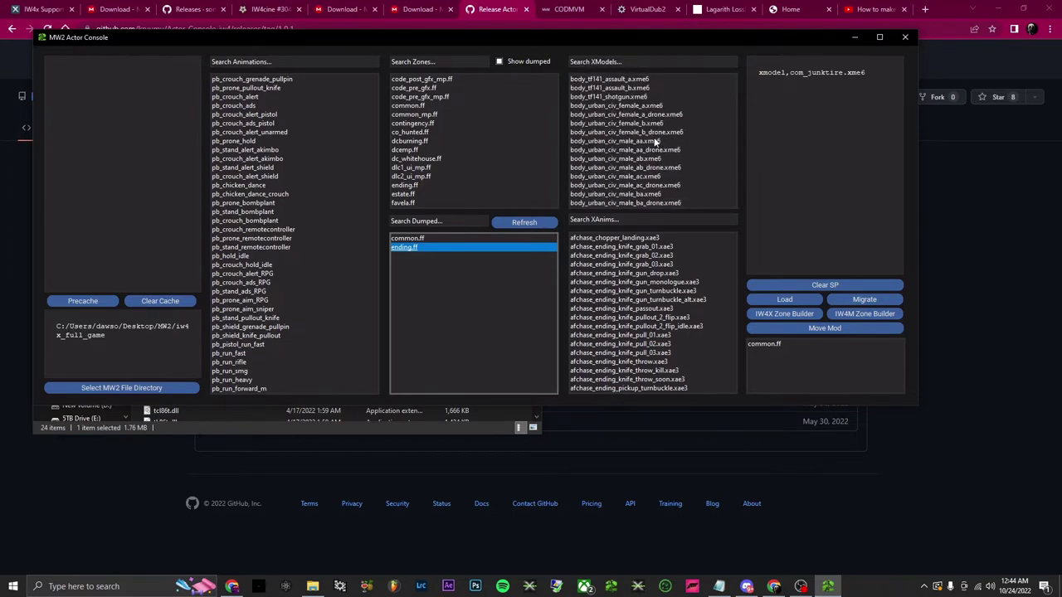
# - Remove the com_junktire.xme6 entry from the mod's asset list, leaving the list empty
pyautogui.moveTo(877, 73); pyautogui.dragTo(679, 60)
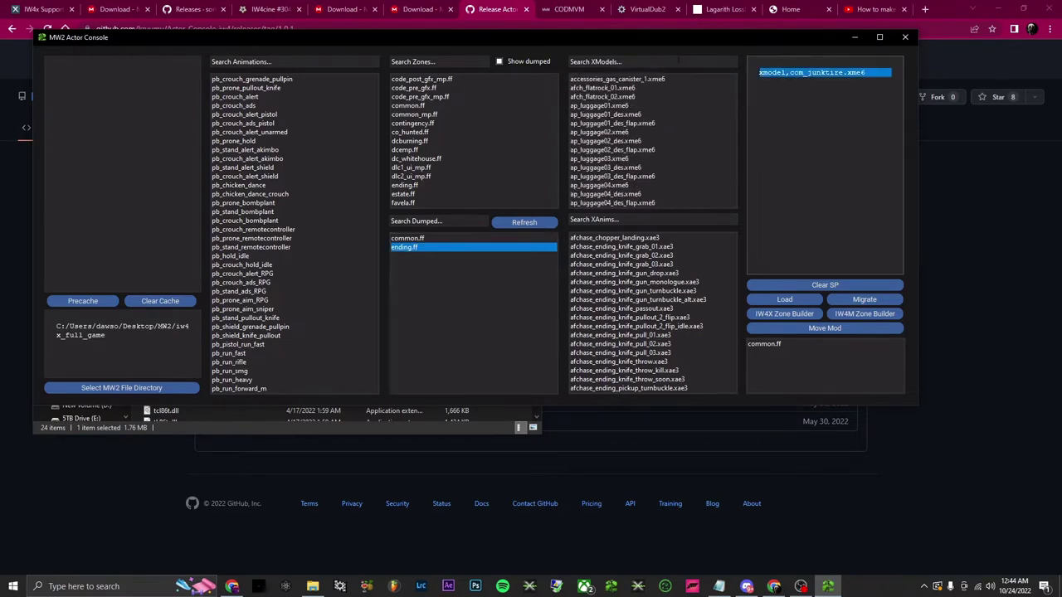
pyautogui.press('BackSpace')
pyautogui.hotkey('ctrl', 'v')
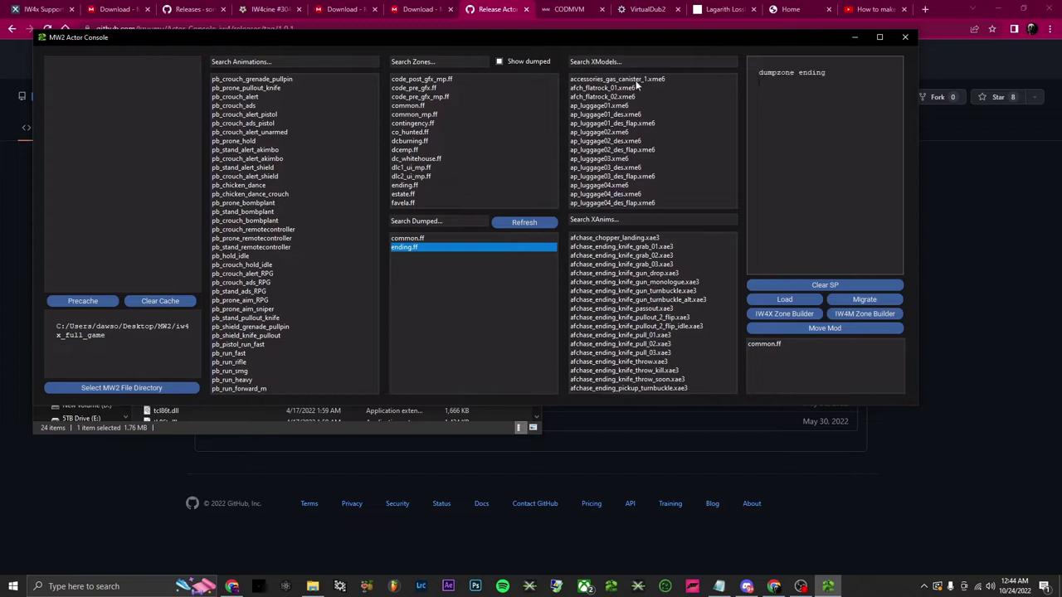
pyautogui.hotkey('ctrl', 'a')
pyautogui.press('BackSpace')
# - Filter the XModels by "body" and add body_shadow_co_assault.xme6 to the mod's asset list
pyautogui.click(598, 61)
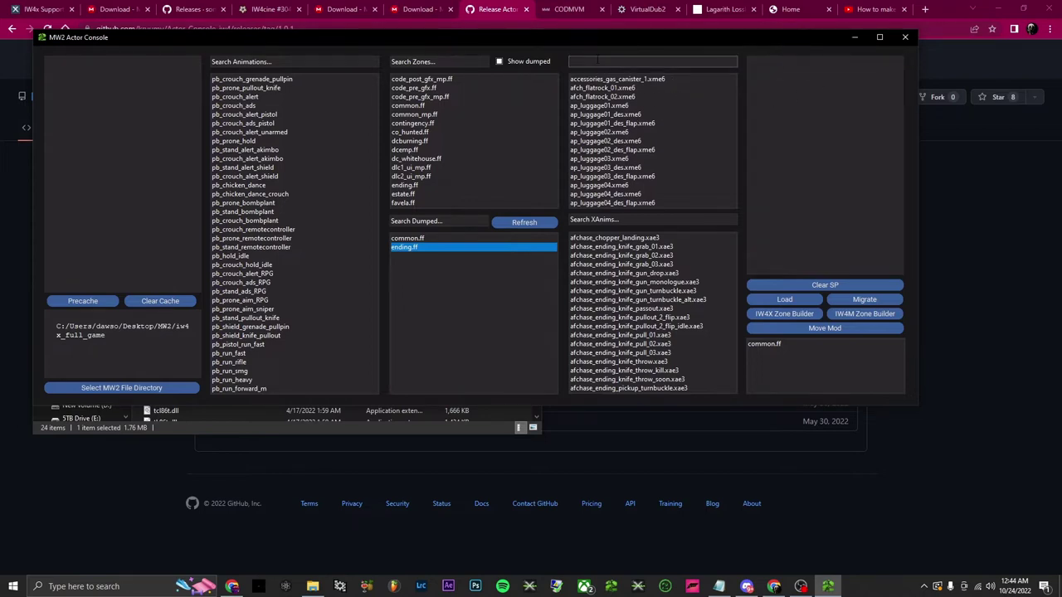
pyautogui.write('body')
pyautogui.scroll(-5, 637, 168)
pyautogui.scroll(-6, 626, 170)
pyautogui.click(599, 149)
pyautogui.click(598, 142)
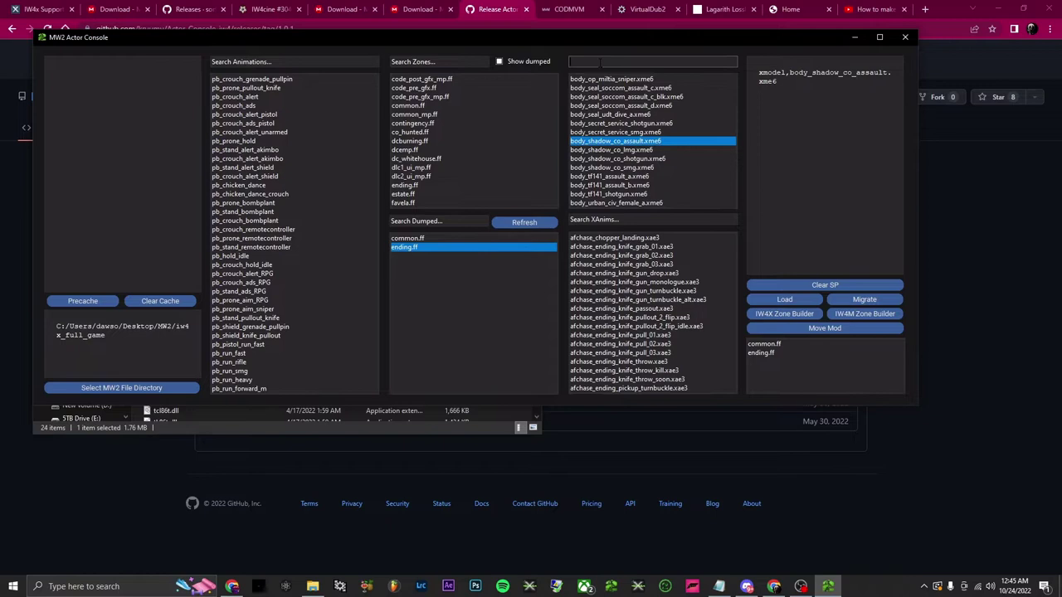
# - Filter the XModels by "head" and add head_shadow_co_b.xme6 and head_shadow_co_c.xme6 to the asset list
pyautogui.write('head')
pyautogui.scroll(-10, 582, 177)
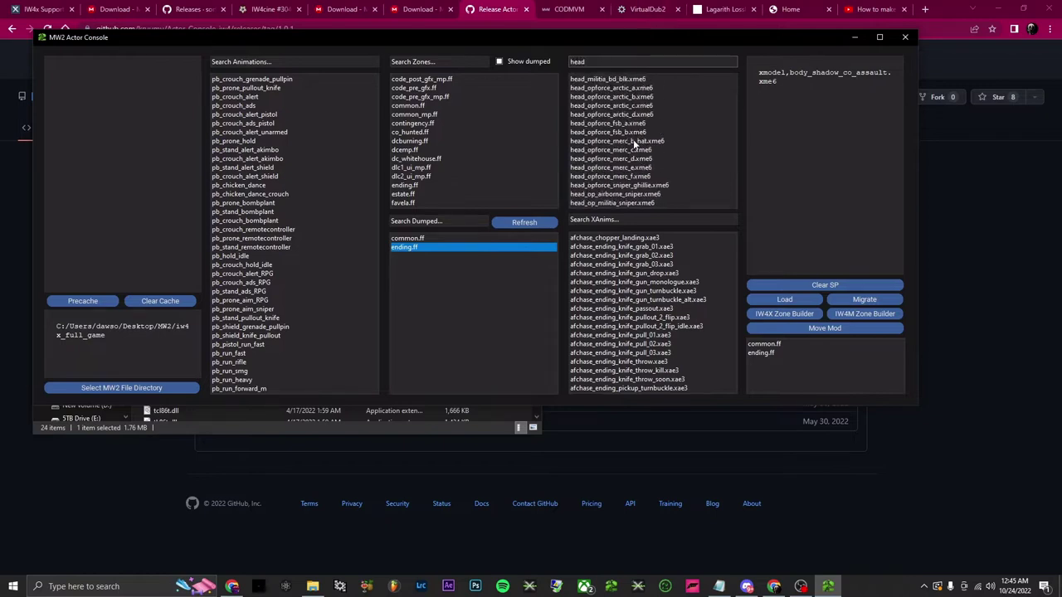
pyautogui.doubleClick(633, 151)
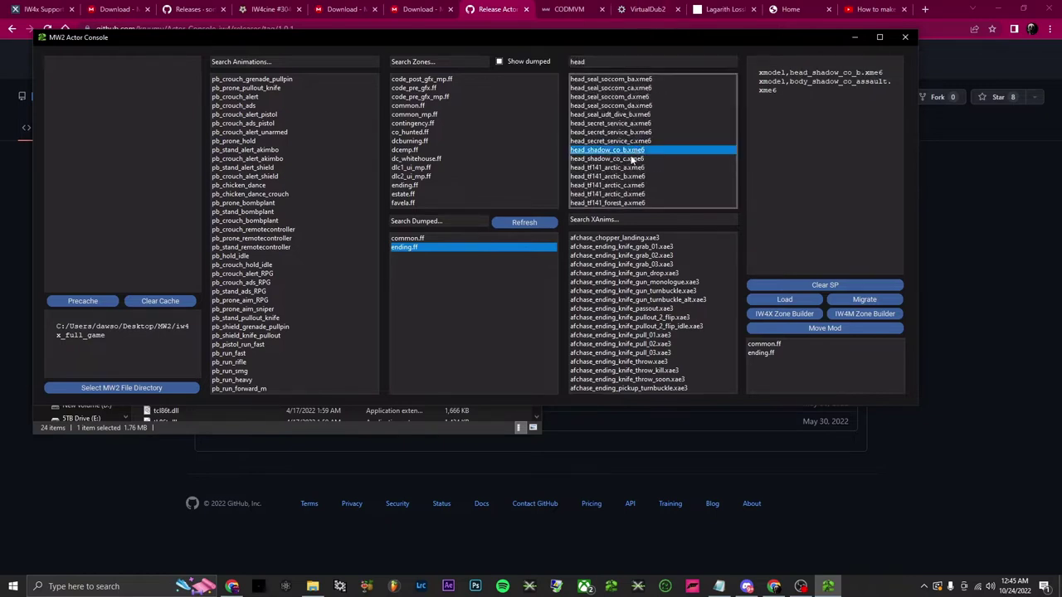
pyautogui.doubleClick(630, 159)
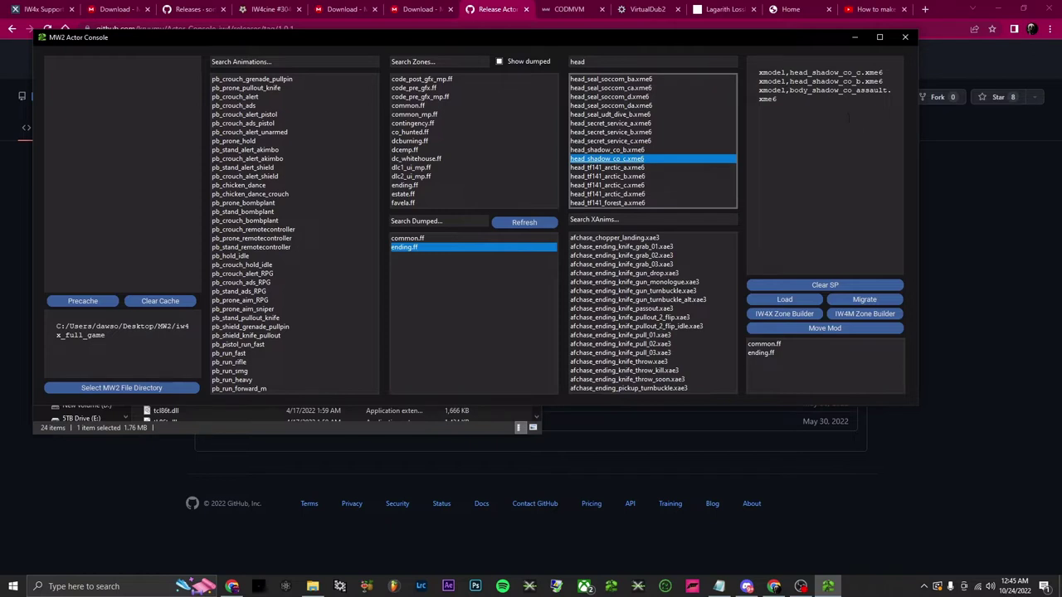
# - Select the dumped common.ff zone and add its casual_stand_v2_twitch_radio.xae3 animation to the asset list
pyautogui.click(415, 239)
pyautogui.click(617, 219)
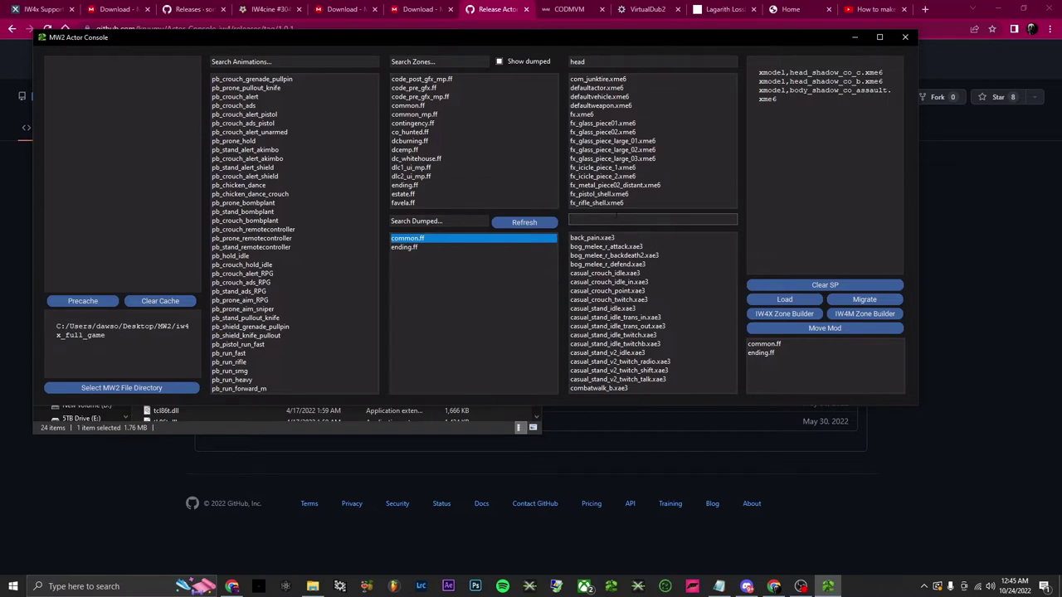
pyautogui.scroll(-2, 630, 324)
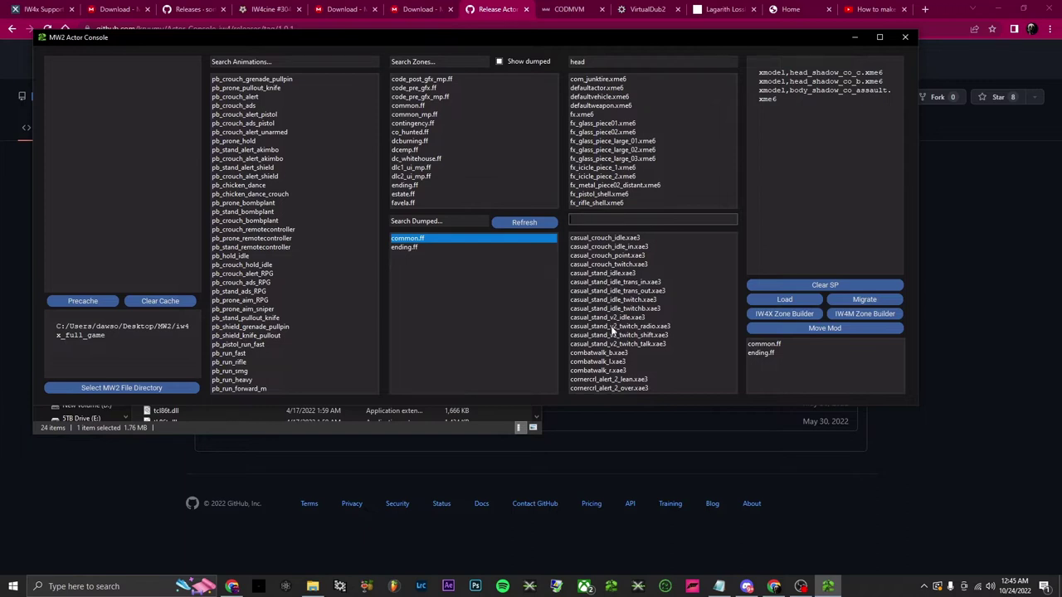
pyautogui.doubleClick(611, 327)
# - Filter the XAnims by "walk" and add walk_cqb_f.xae3 to the asset list
pyautogui.click(592, 220)
pyautogui.write('walk')
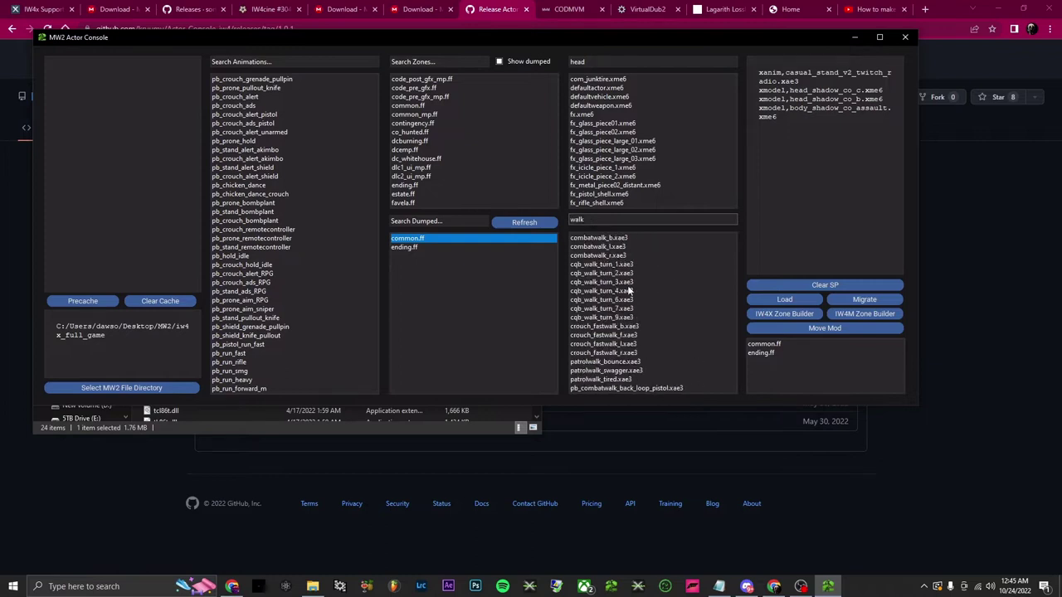
pyautogui.scroll(-10, 642, 304)
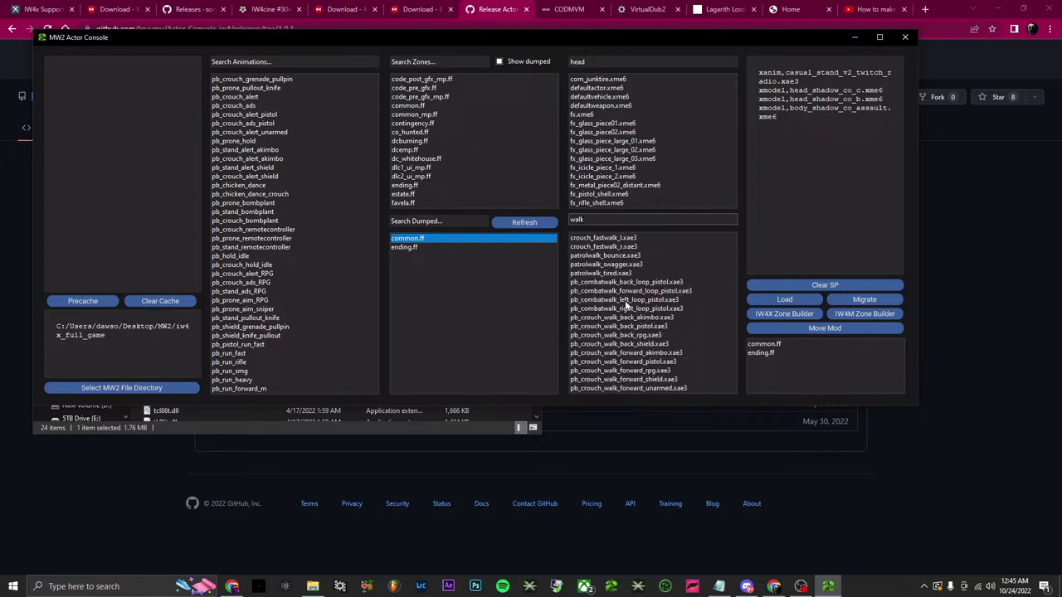
pyautogui.scroll(-1, 644, 306)
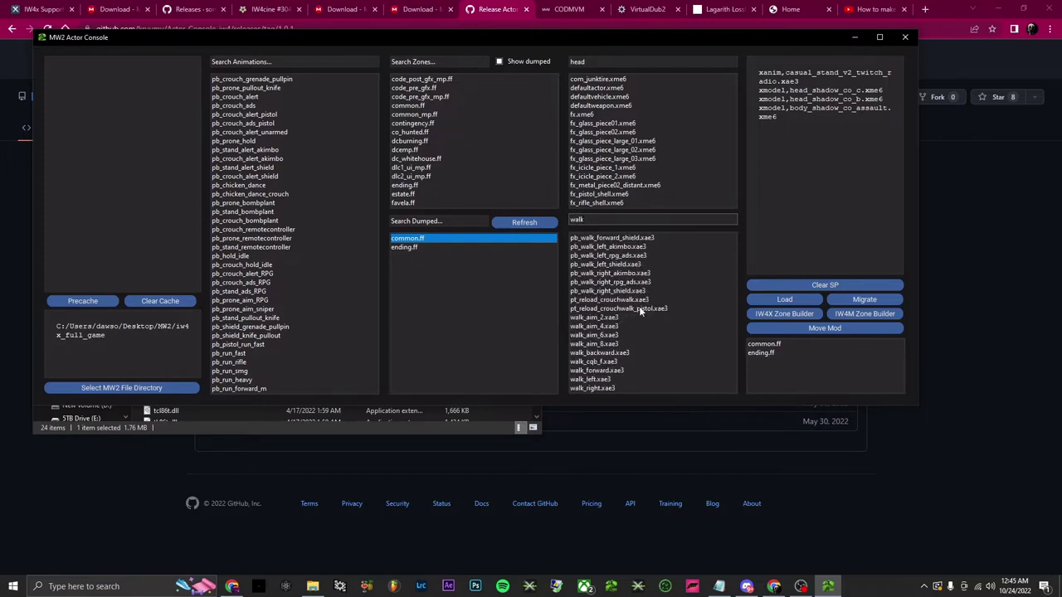
pyautogui.click(605, 364)
# - Filter the XAnims by "death" and add stand_death_tumbleback.xae3 to the asset list
pyautogui.moveTo(603, 219); pyautogui.dragTo(559, 220)
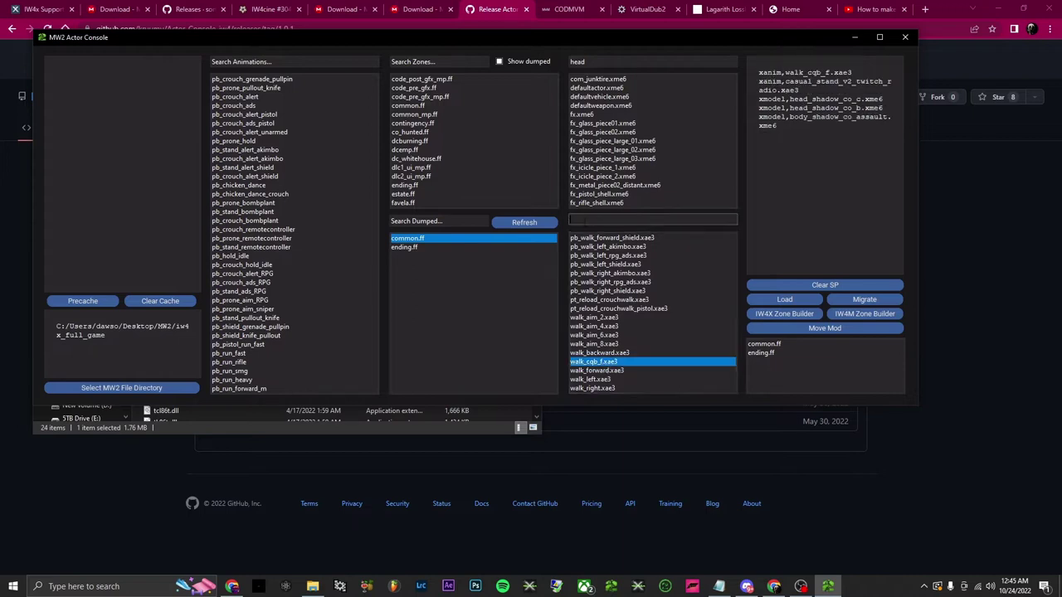
pyautogui.write('death')
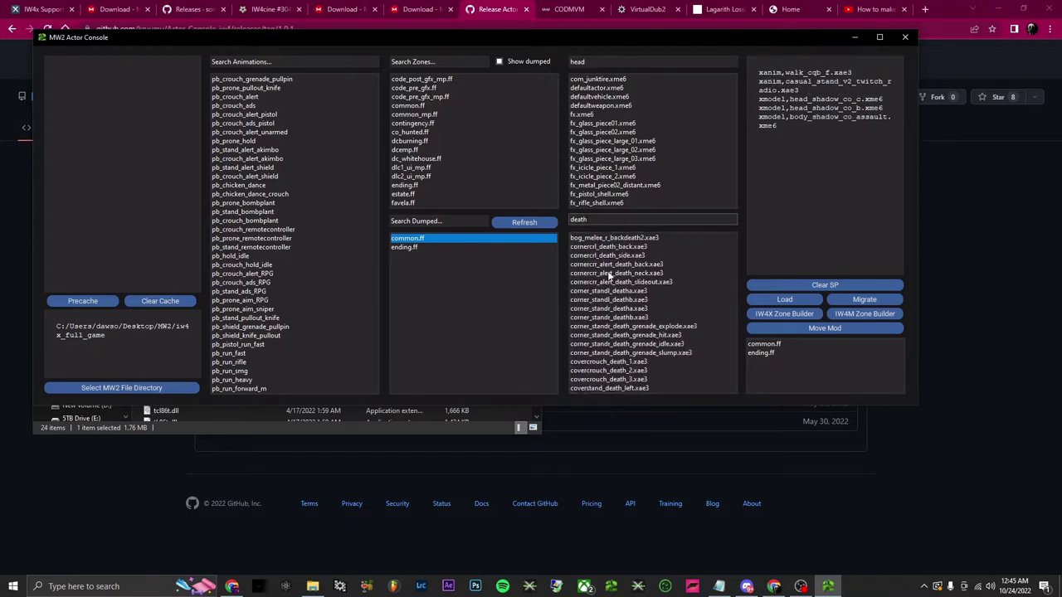
pyautogui.scroll(-20, 610, 274)
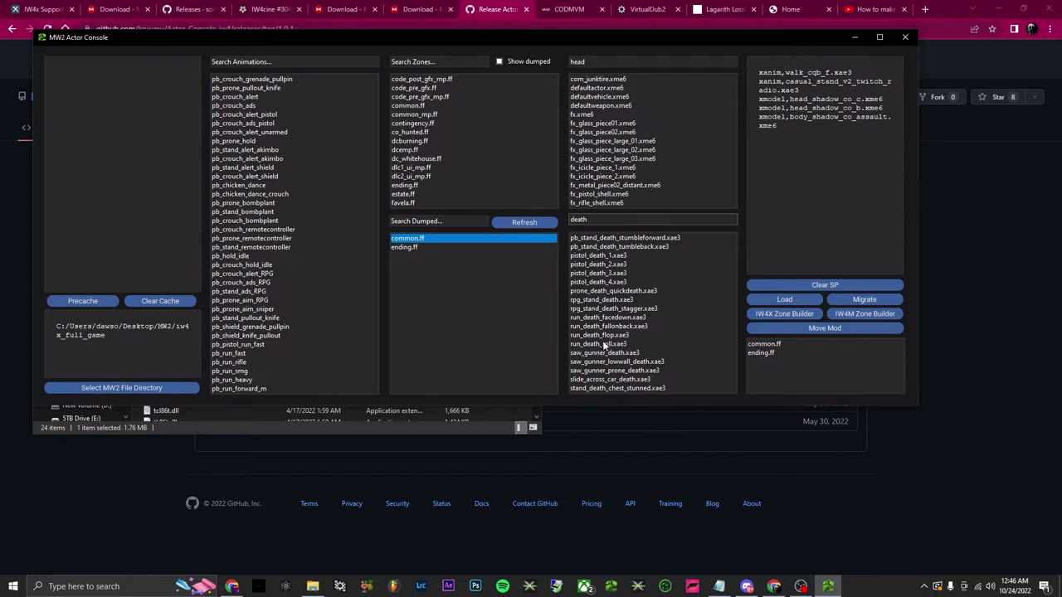
pyautogui.scroll(4, 614, 307)
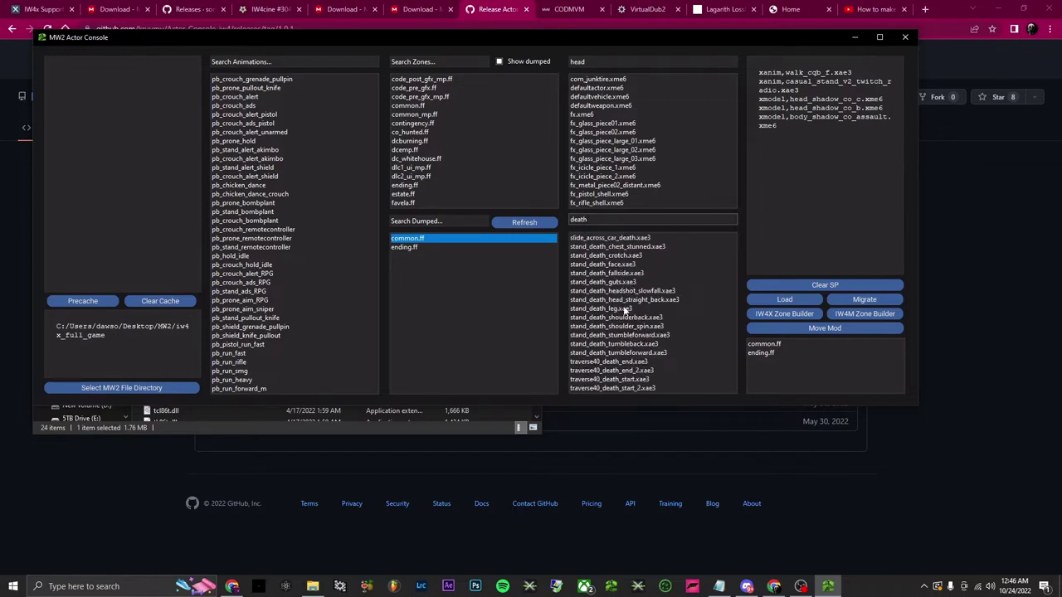
pyautogui.click(639, 343)
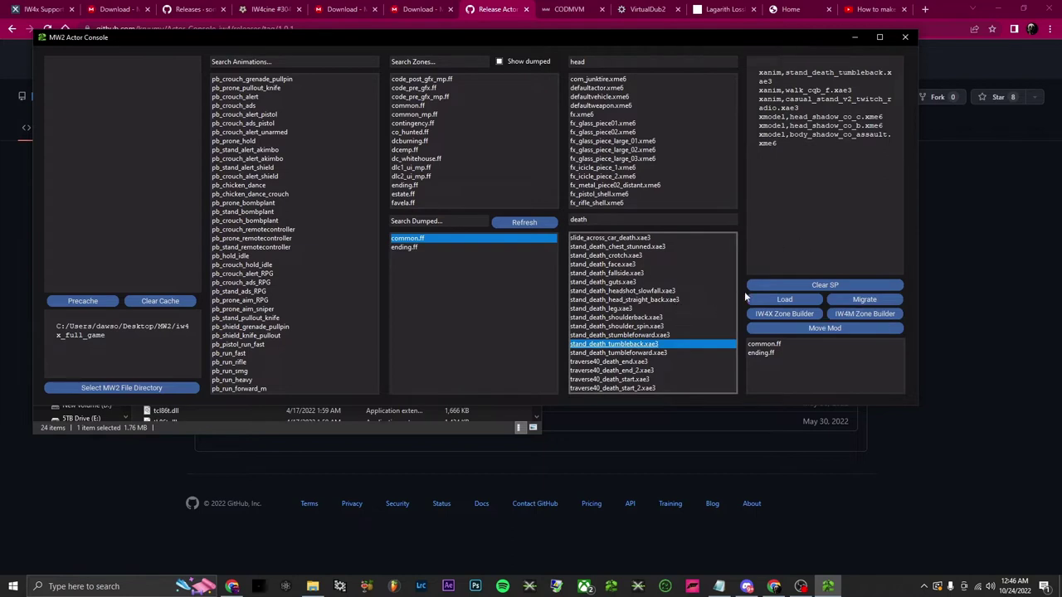
# - Build the mod zone with the IW4X Zone Builder, close its console, and migrate and precache the listed assets
pyautogui.click(790, 315)
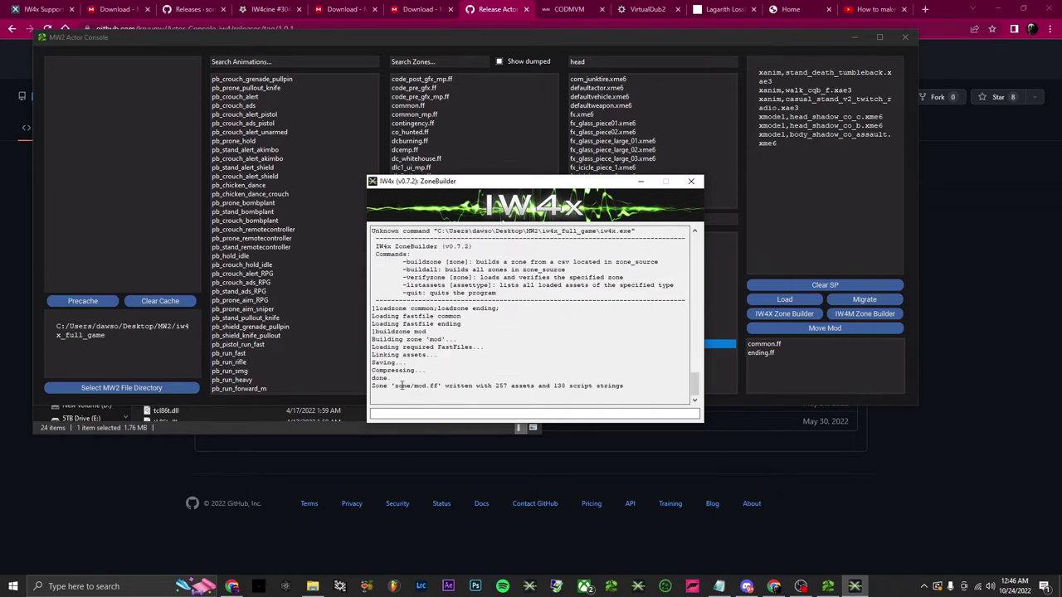
pyautogui.moveTo(373, 388); pyautogui.dragTo(620, 387)
pyautogui.hotkey('ctrl', 'c')
pyautogui.click(692, 182)
pyautogui.click(570, 330)
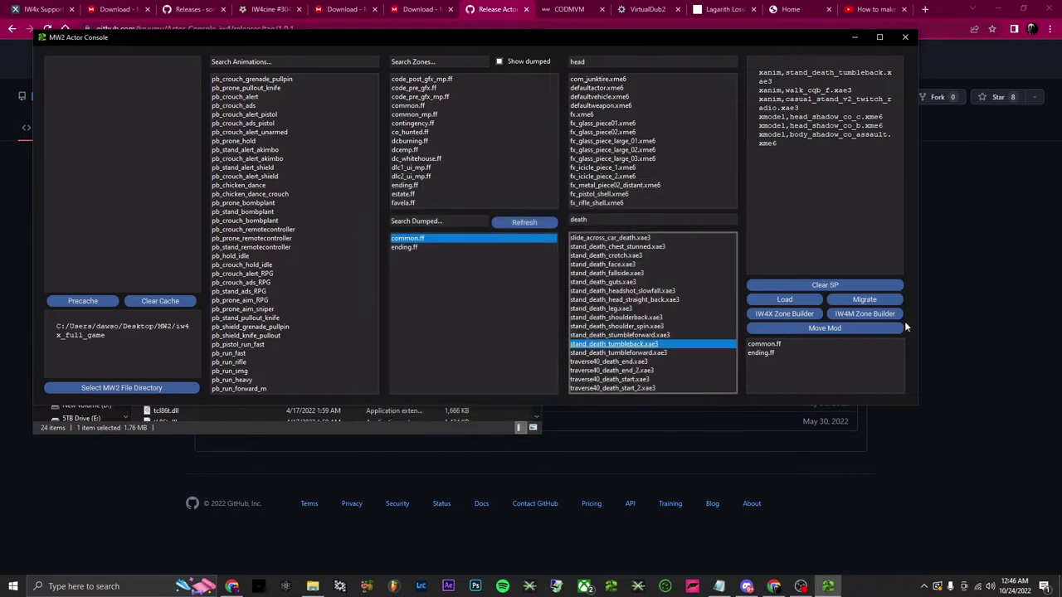
pyautogui.click(865, 299)
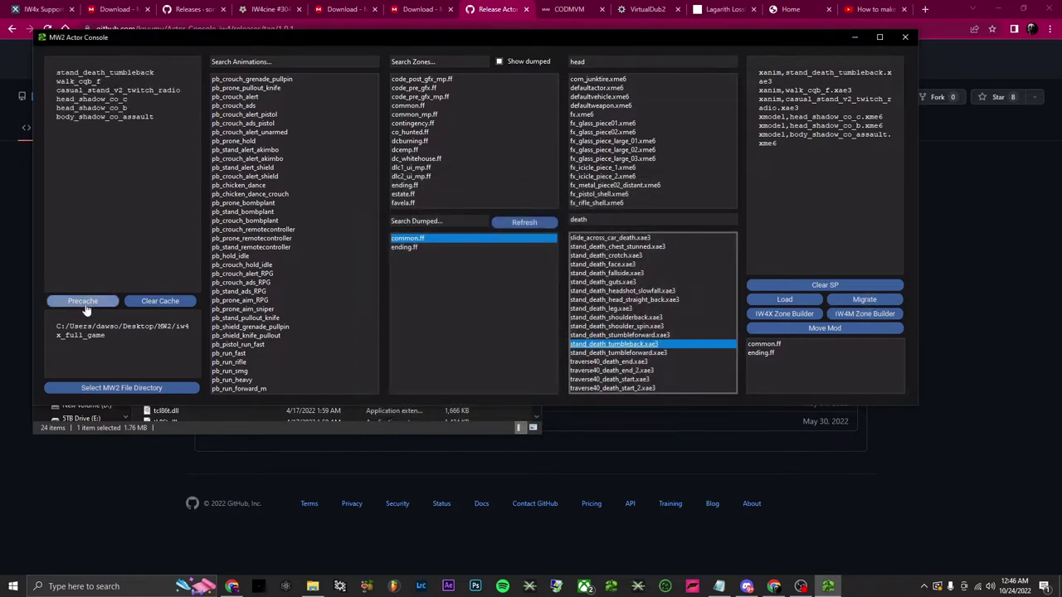
# - Open the Cinematic mod folder inside iw4x_full_game\Mods and move the built mod into it
pyautogui.click(265, 428)
pyautogui.click(192, 141)
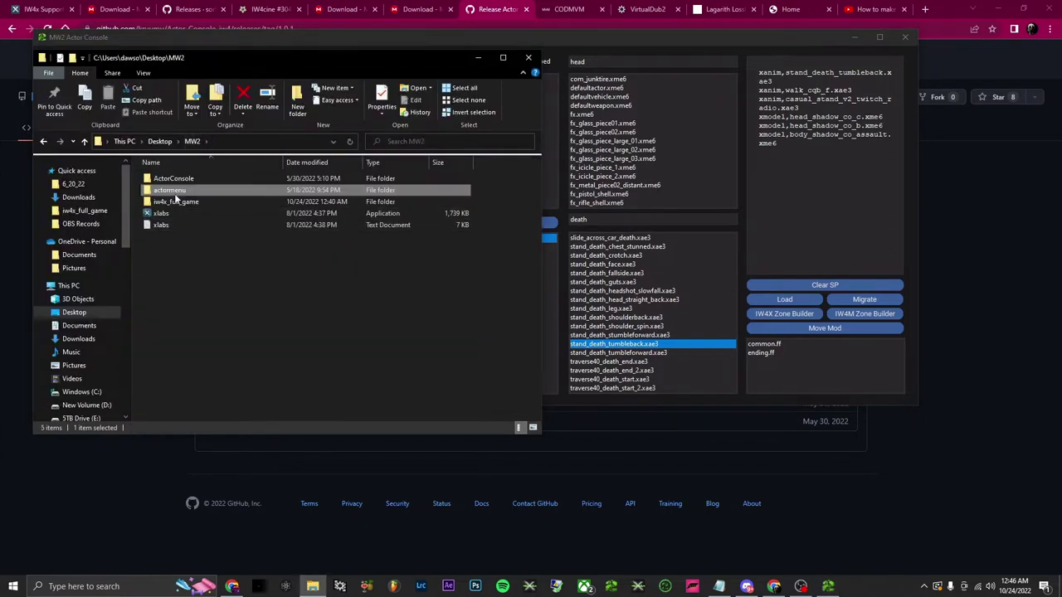
pyautogui.doubleClick(176, 202)
pyautogui.doubleClick(179, 238)
pyautogui.doubleClick(176, 179)
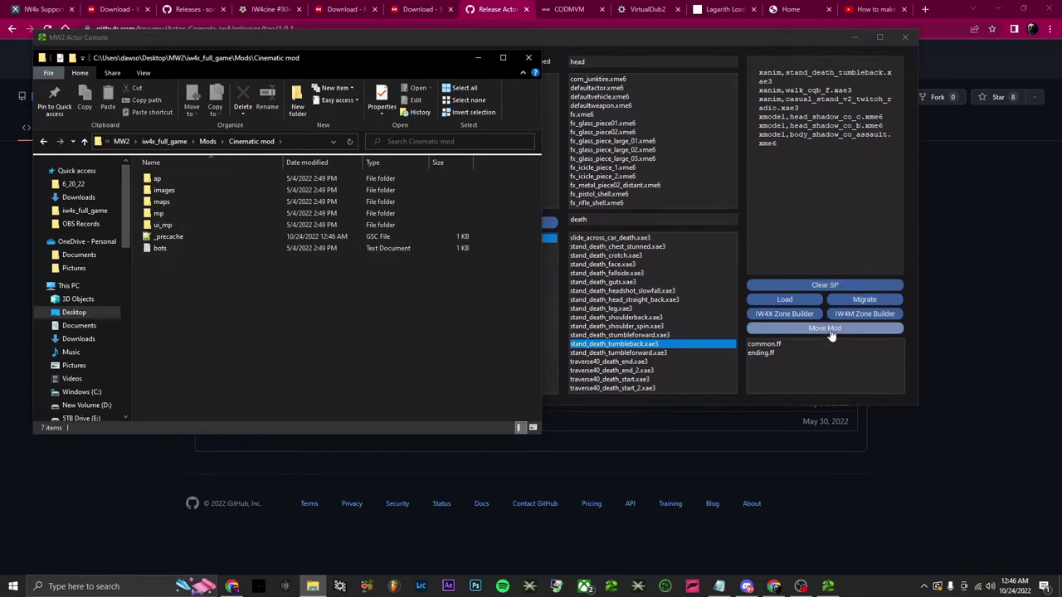
pyautogui.click(788, 342)
pyautogui.click(276, 418)
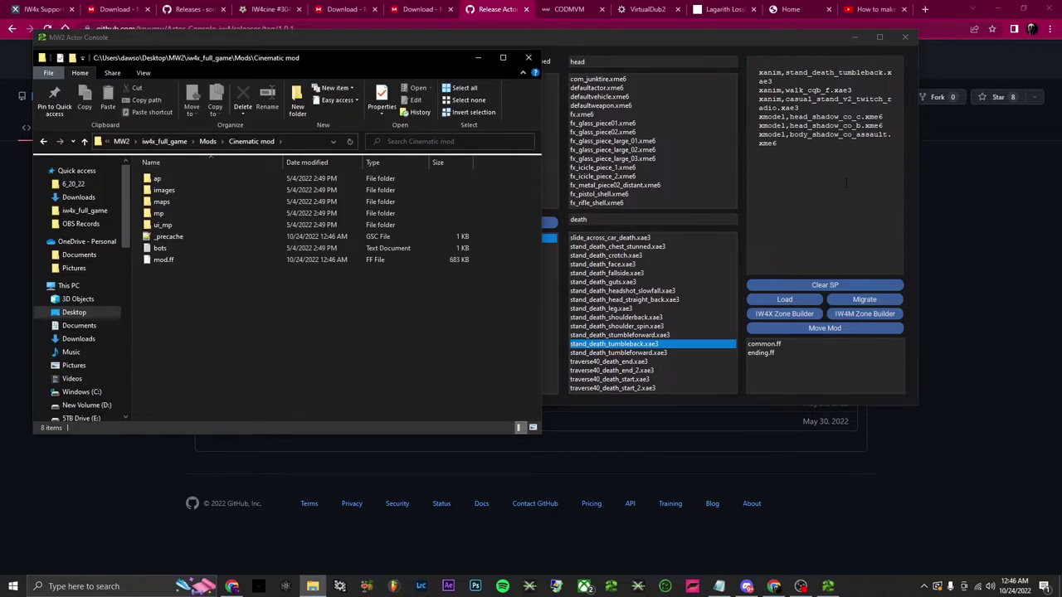
# - Review the asset list and the mod.ff file in the Cinematic mod folder, and return to the iw4x_full_game folder
pyautogui.click(847, 183)
pyautogui.hotkey('ctrl', 'a')
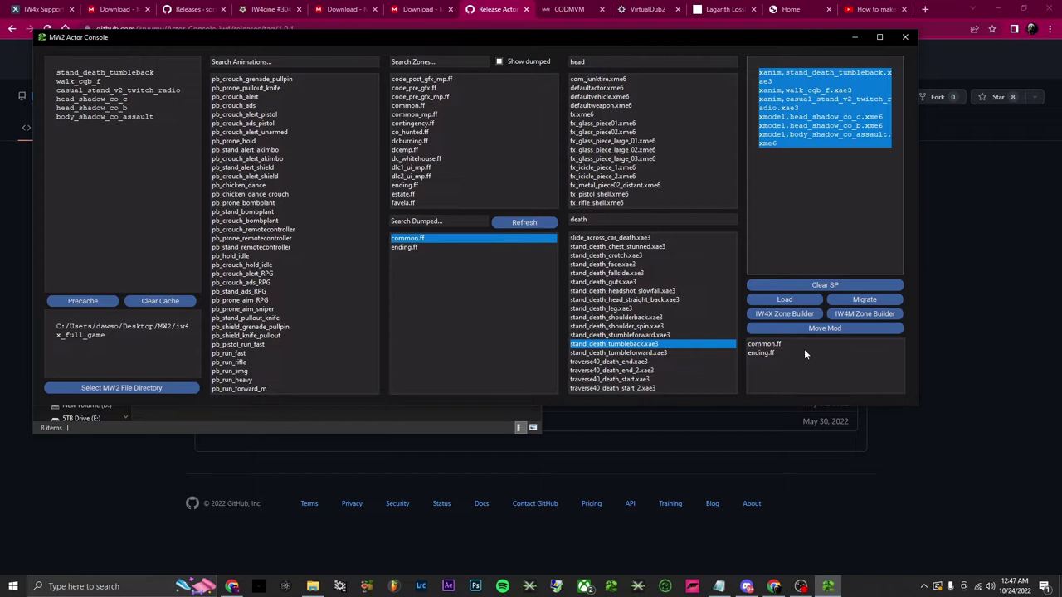
pyautogui.click(312, 587)
pyautogui.click(166, 261)
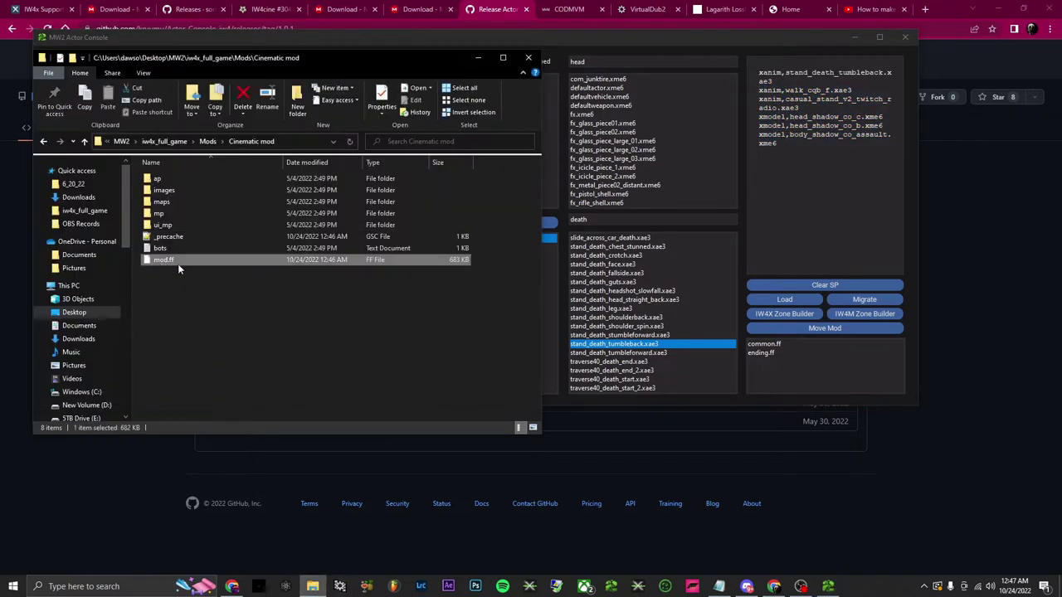
pyautogui.click(910, 345)
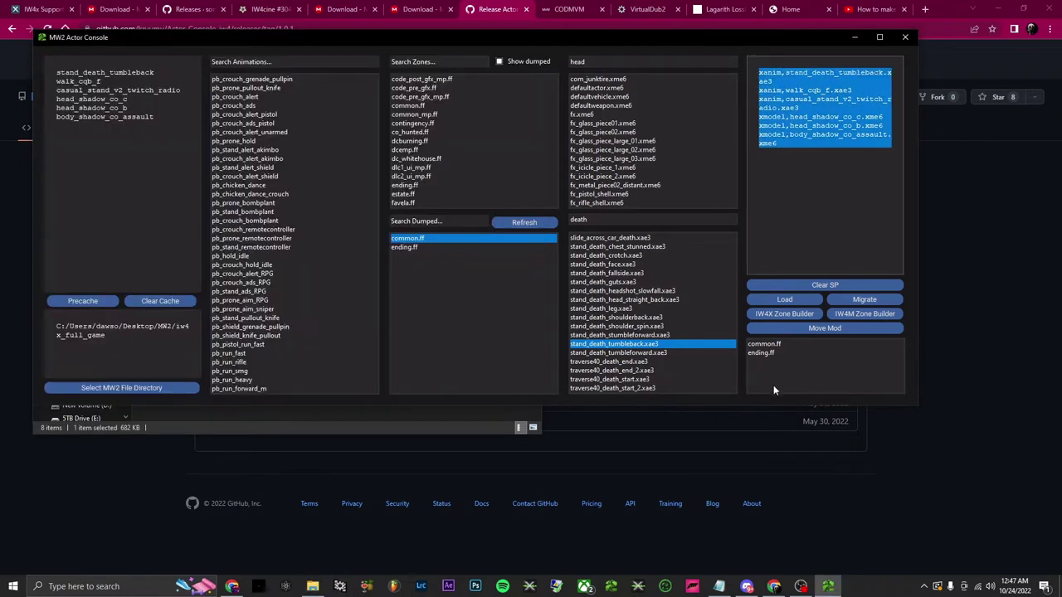
pyautogui.click(313, 587)
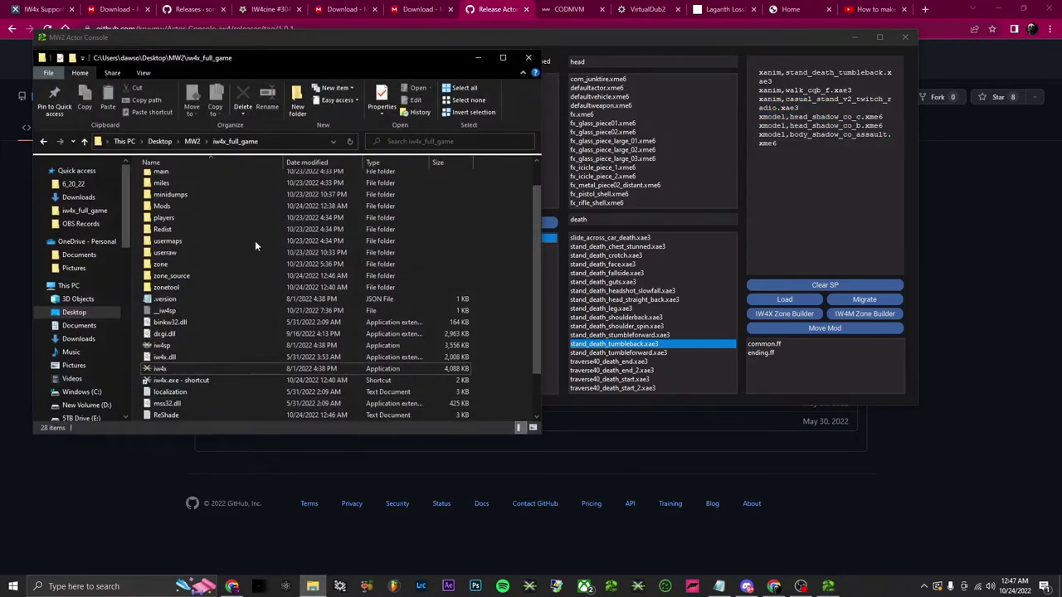
# - Rename the iw4x application in the iw4x_full_game folder to iw4m
pyautogui.rightClick(173, 367)
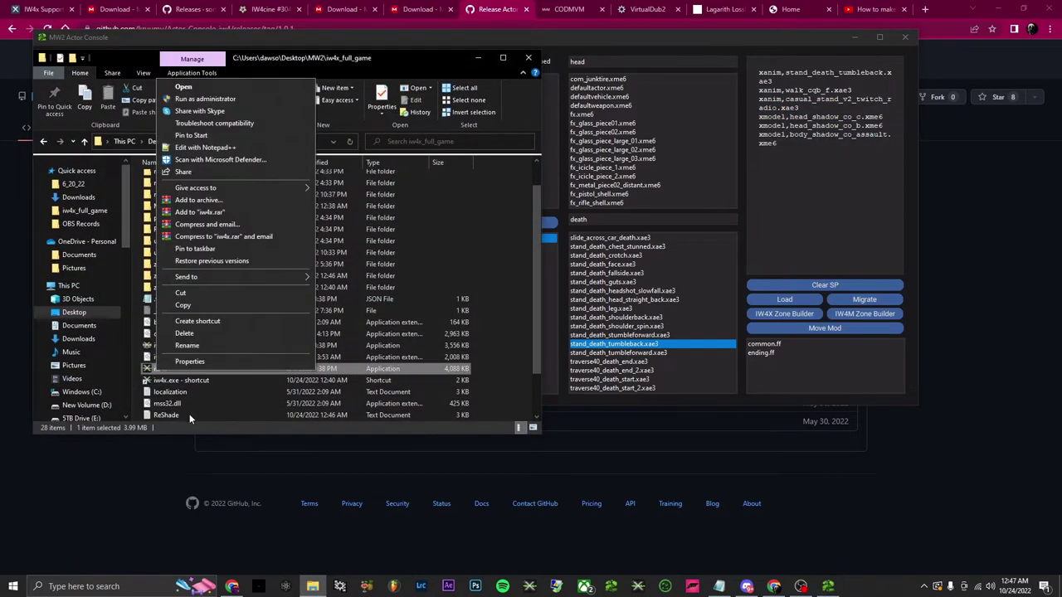
pyautogui.click(197, 345)
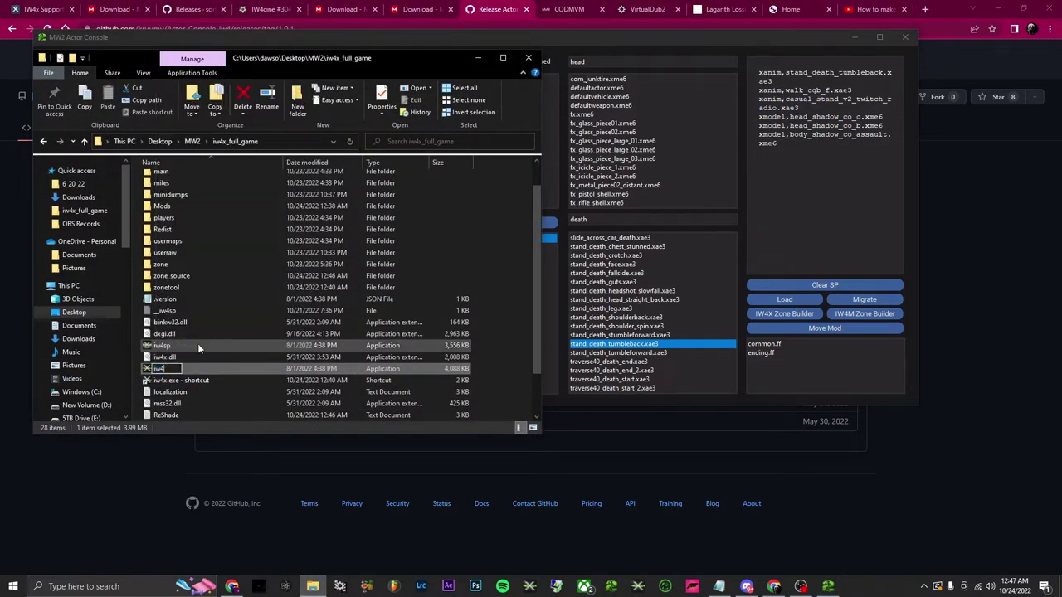
pyautogui.write('m')
pyautogui.press('Return')
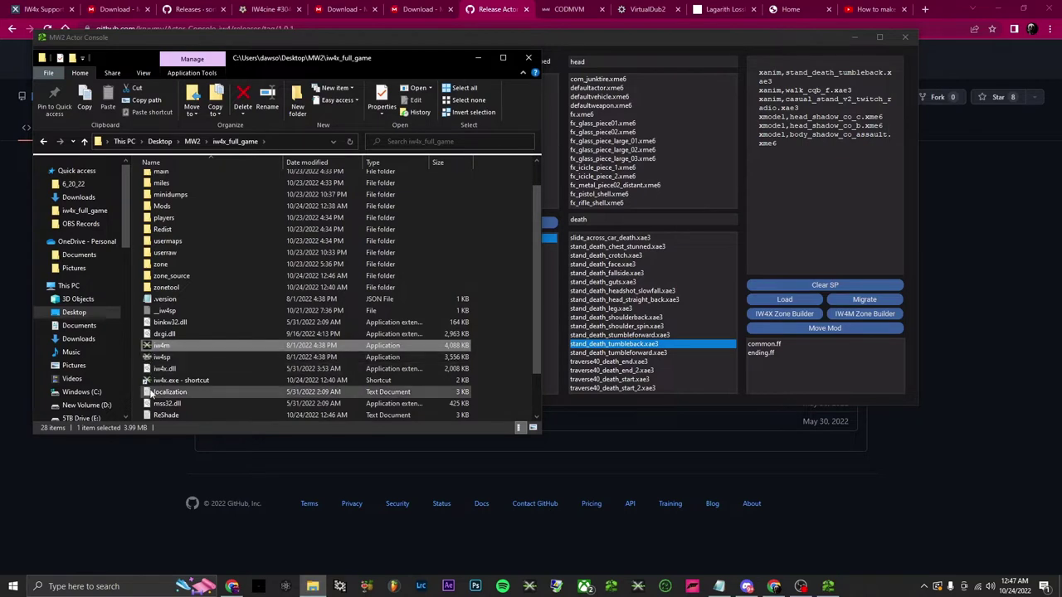
# - Rename the "iw4x.exe - shortcut" file to "iw4m.exe - shortcut"
pyautogui.rightClick(156, 384)
pyautogui.click(188, 361)
pyautogui.click(164, 380)
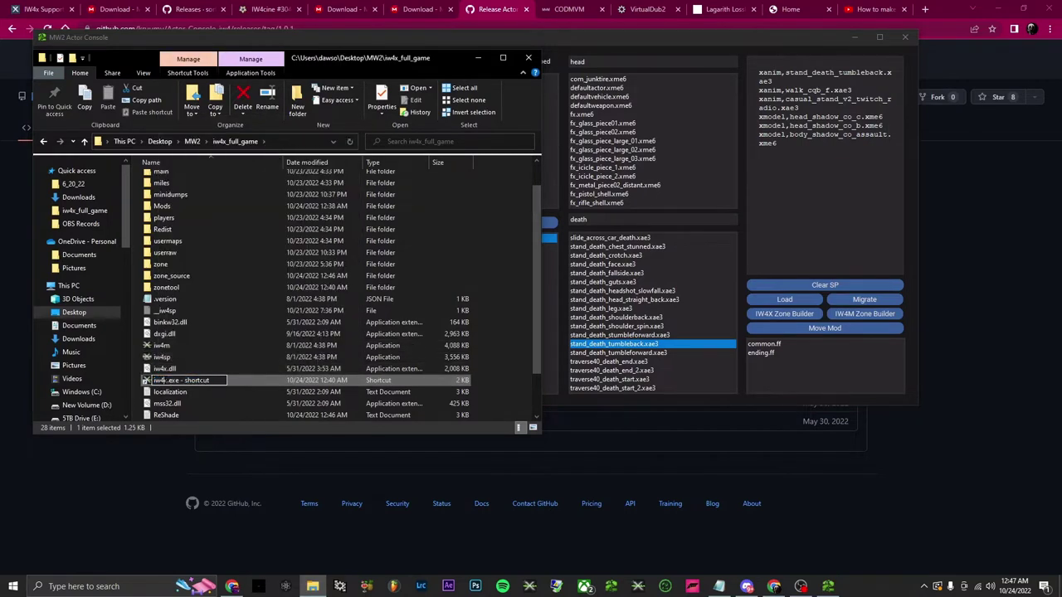
pyautogui.press('Delete')
pyautogui.write('m')
pyautogui.press('Return')
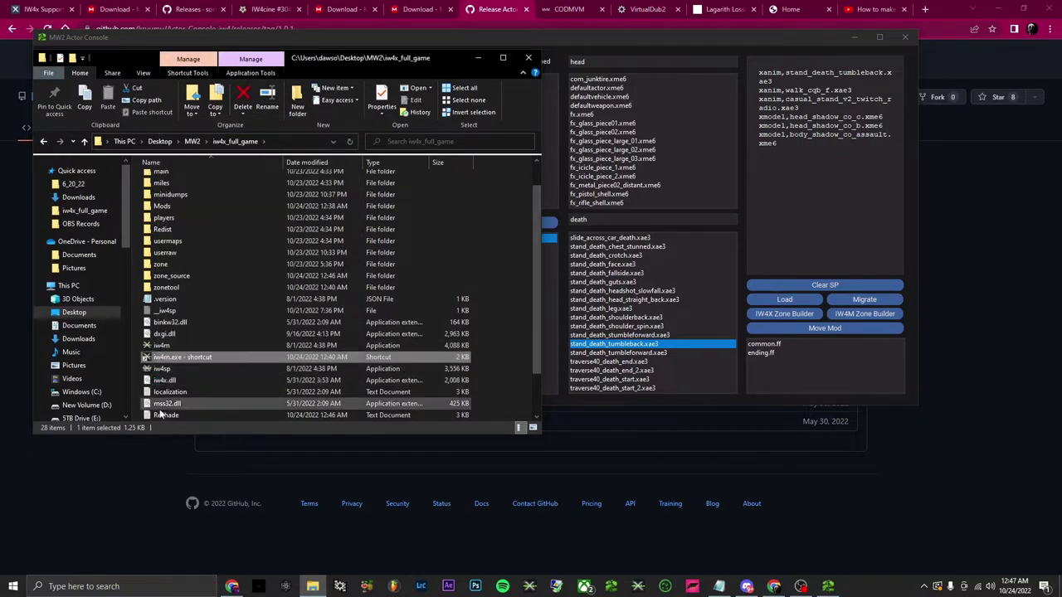
# - Point the zone builder shortcut's target at iw4m.exe, keeping its launch argument, and save its properties
pyautogui.rightClick(176, 361)
pyautogui.click(203, 352)
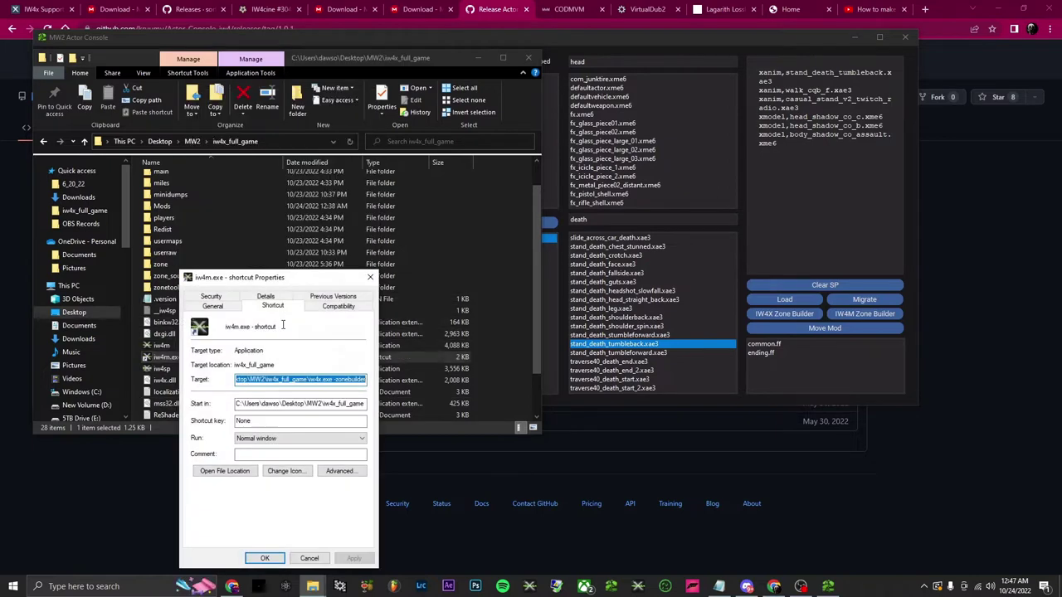
pyautogui.click(279, 380)
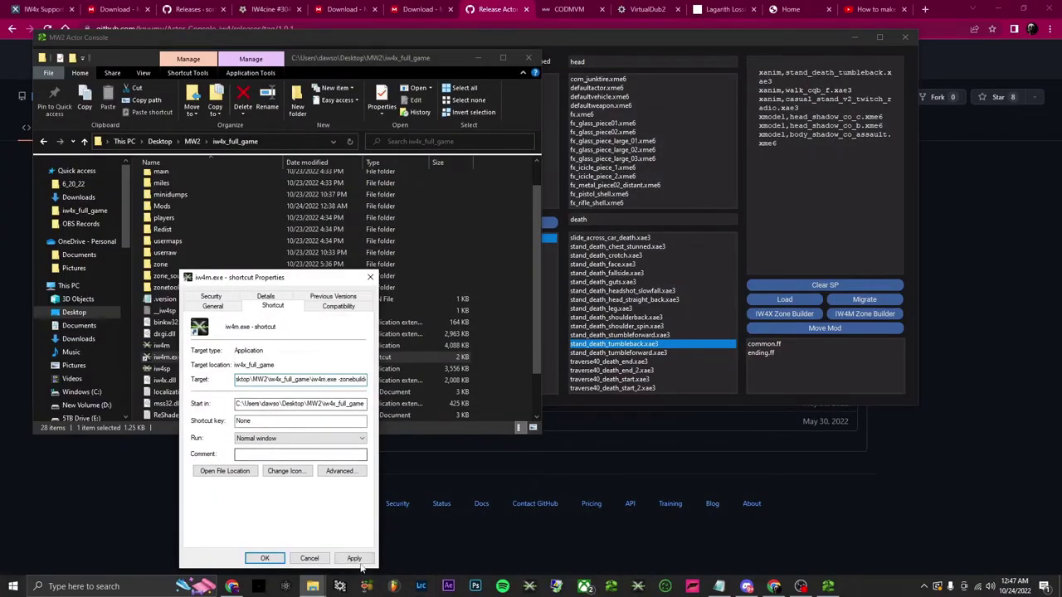
pyautogui.click(355, 559)
pyautogui.click(266, 560)
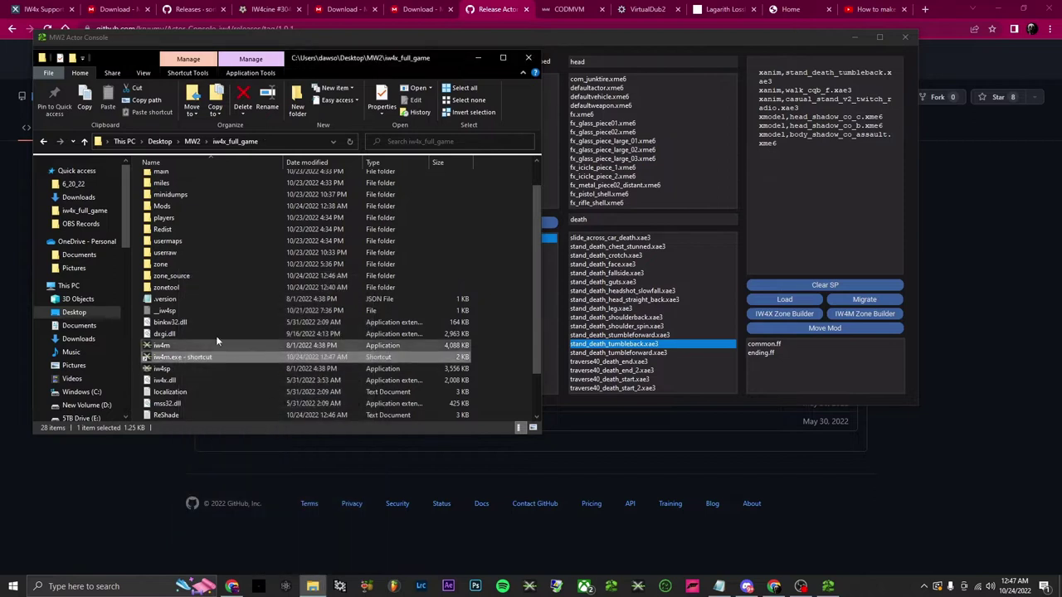
# - Create a new shortcut to the iw4m application and rename it Actors Mod
pyautogui.rightClick(161, 347)
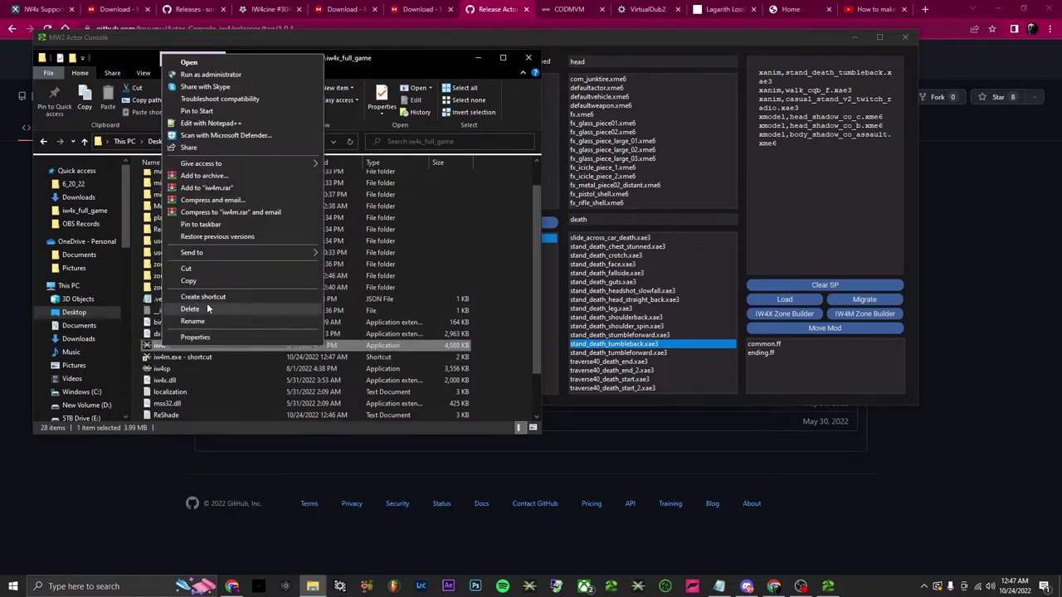
pyautogui.click(208, 307)
pyautogui.rightClick(176, 348)
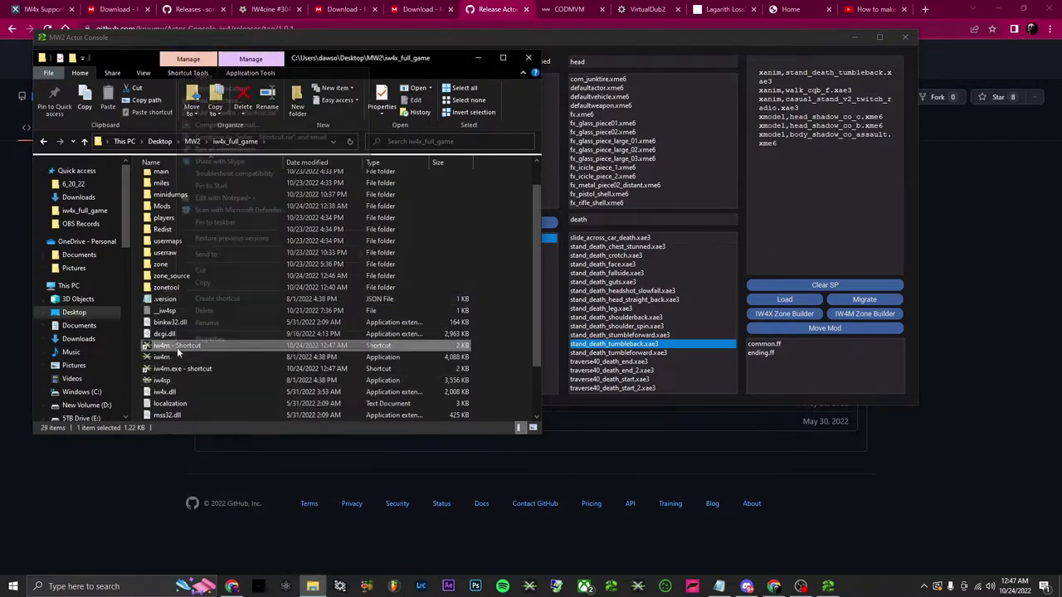
pyautogui.click(208, 330)
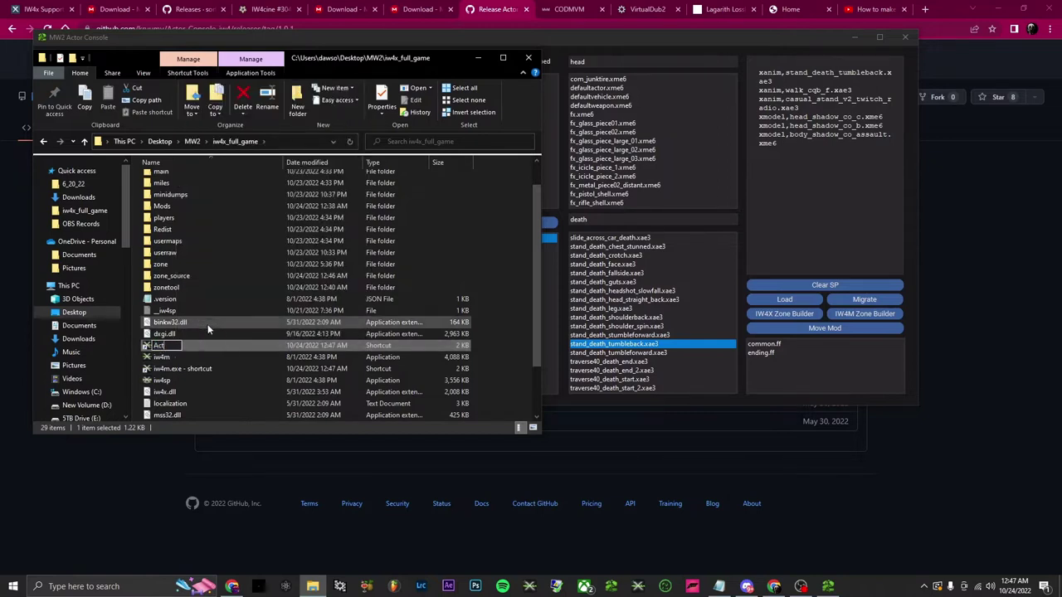
pyautogui.write('Actors Mod')
pyautogui.press('Return')
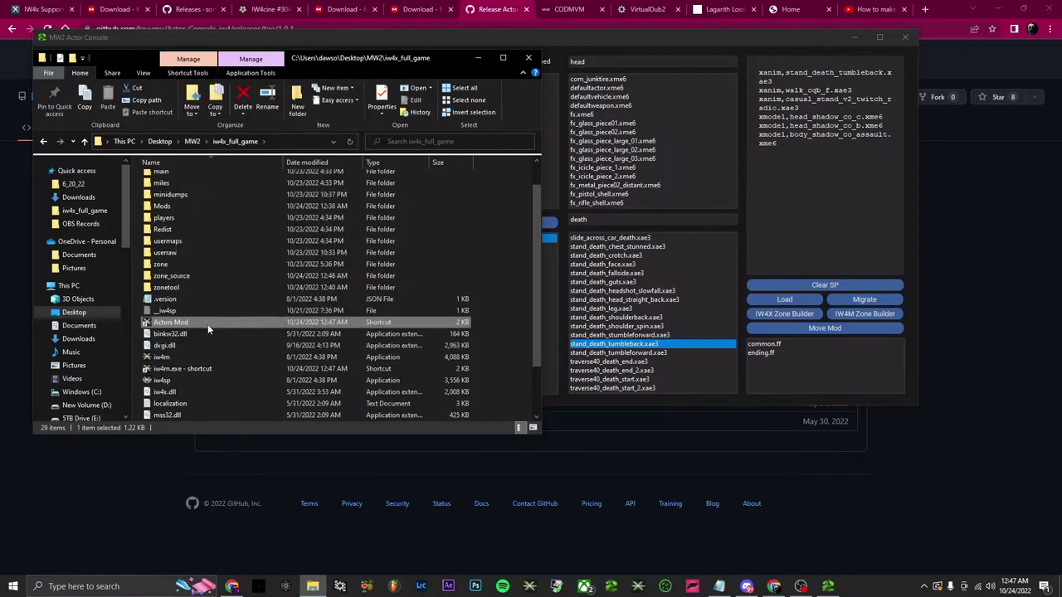
# - Append +seta fs_game "Mods/Cinematic Mod" to the Actors Mod shortcut's target and save its properties
pyautogui.rightClick(200, 322)
pyautogui.click(232, 309)
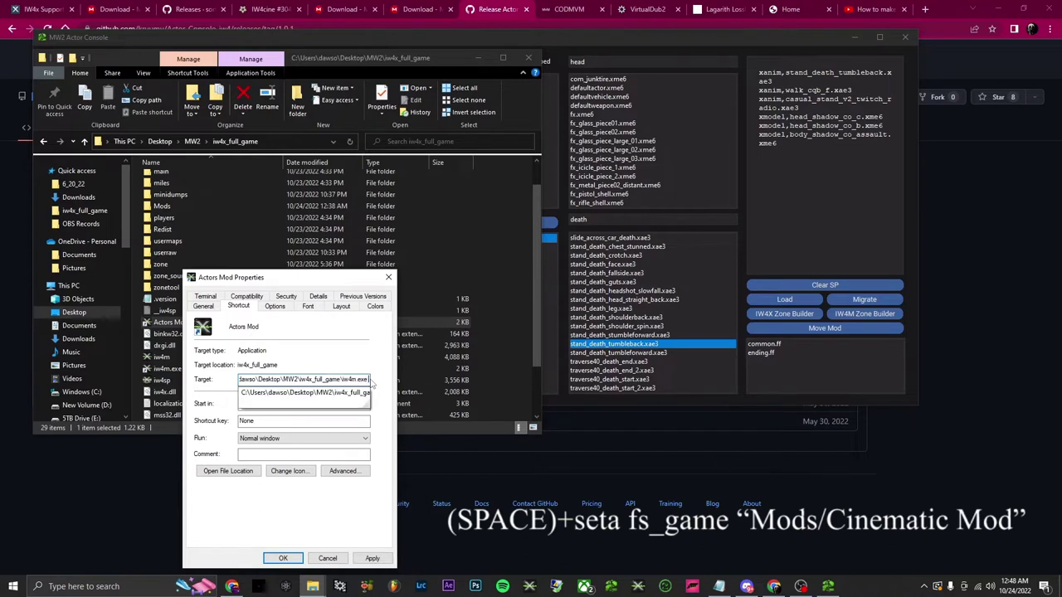
pyautogui.write('+s')
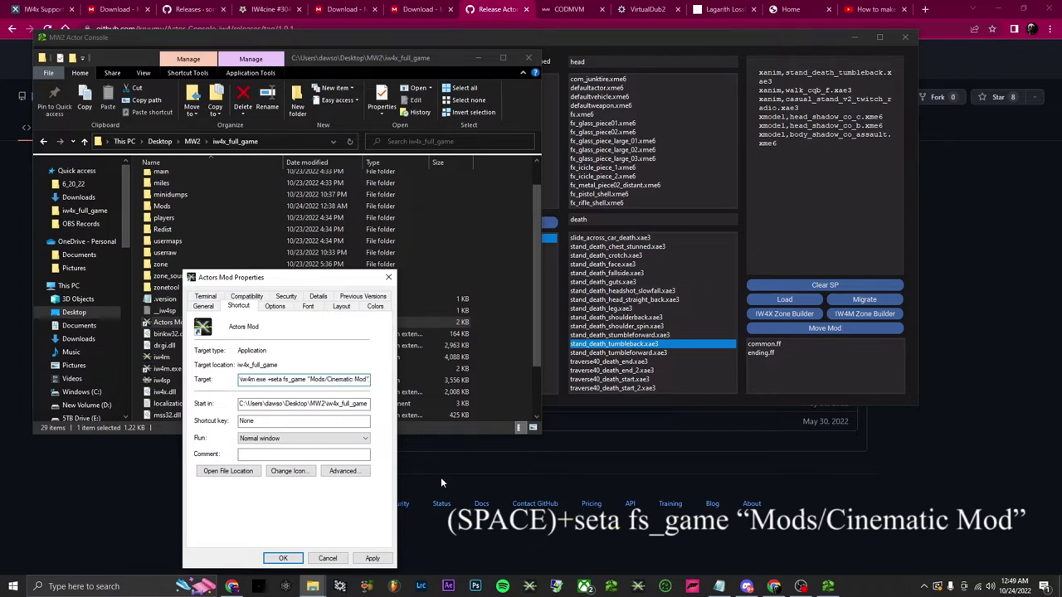
pyautogui.click(372, 559)
pyautogui.click(291, 560)
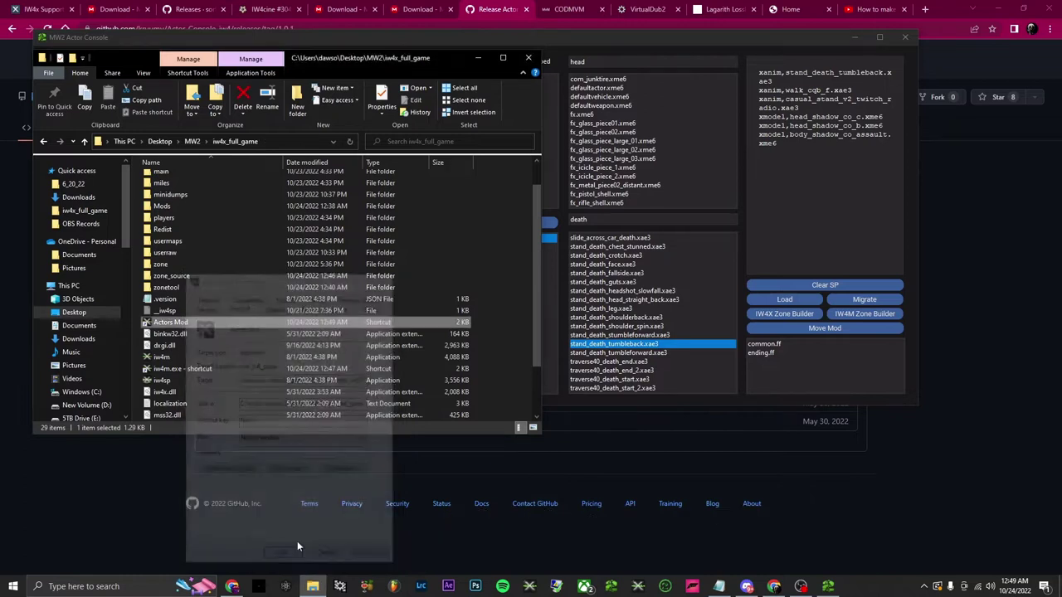
# - Launch the game from the Actors Mod shortcut, choose Terminal as the map, and start the devmap
pyautogui.doubleClick(182, 324)
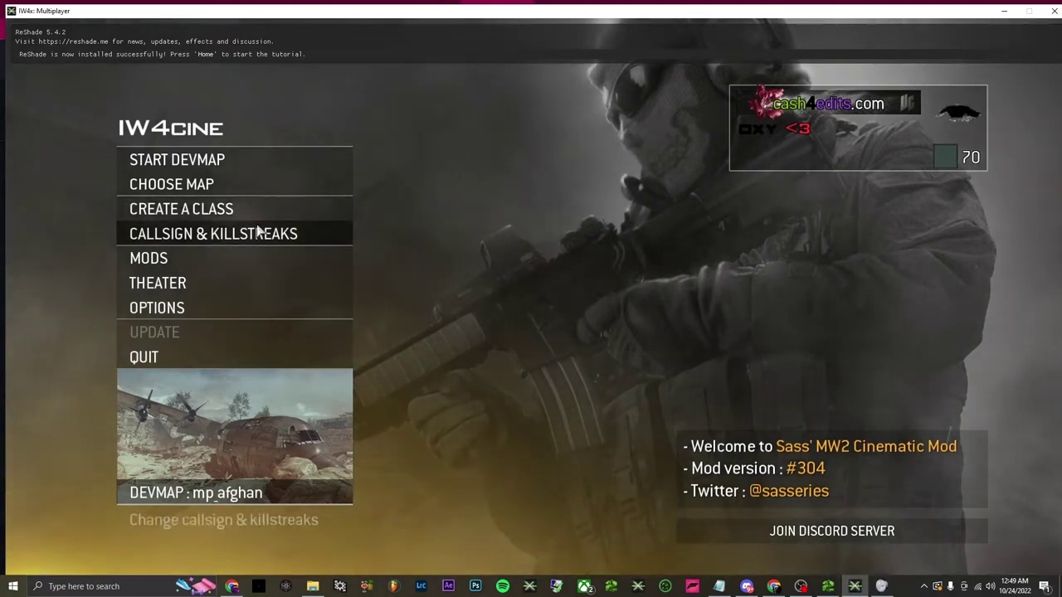
pyautogui.click(163, 186)
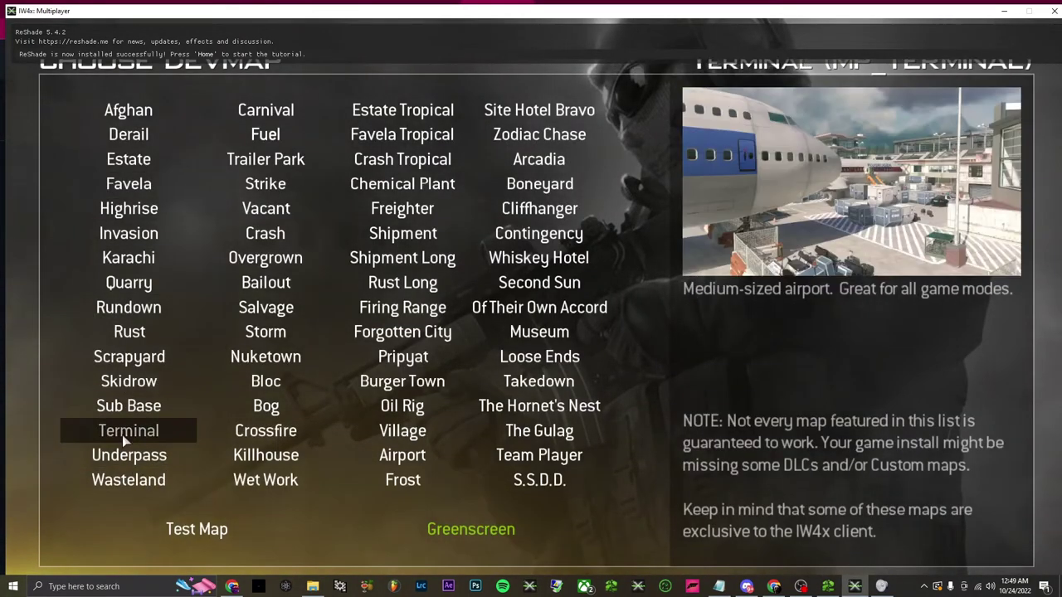
pyautogui.click(125, 433)
pyautogui.click(204, 169)
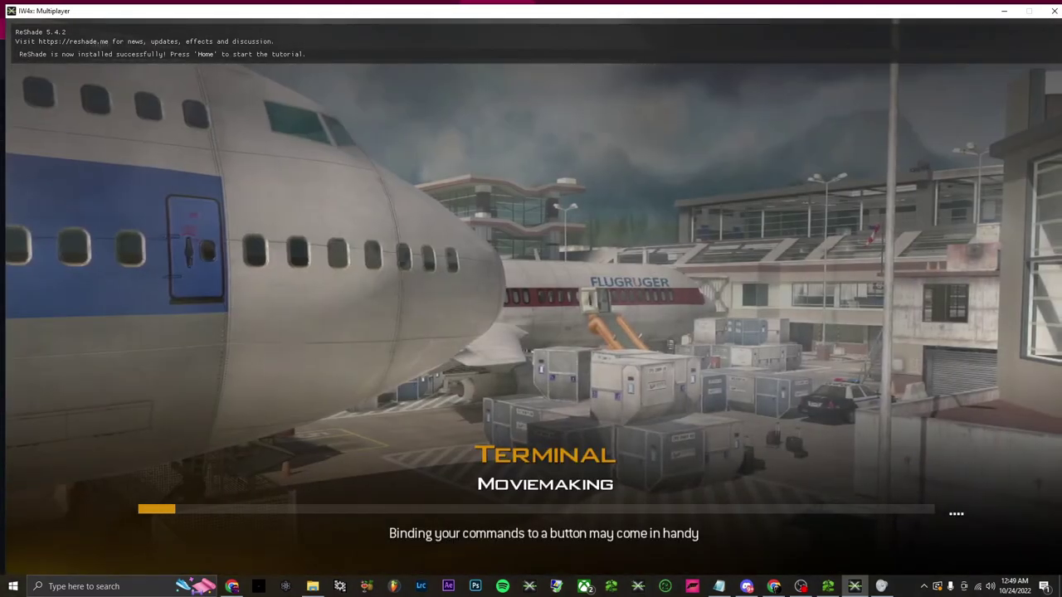
# - Join the Terminal match with an auto-assigned team and Custom Class 4
pyautogui.press('super')
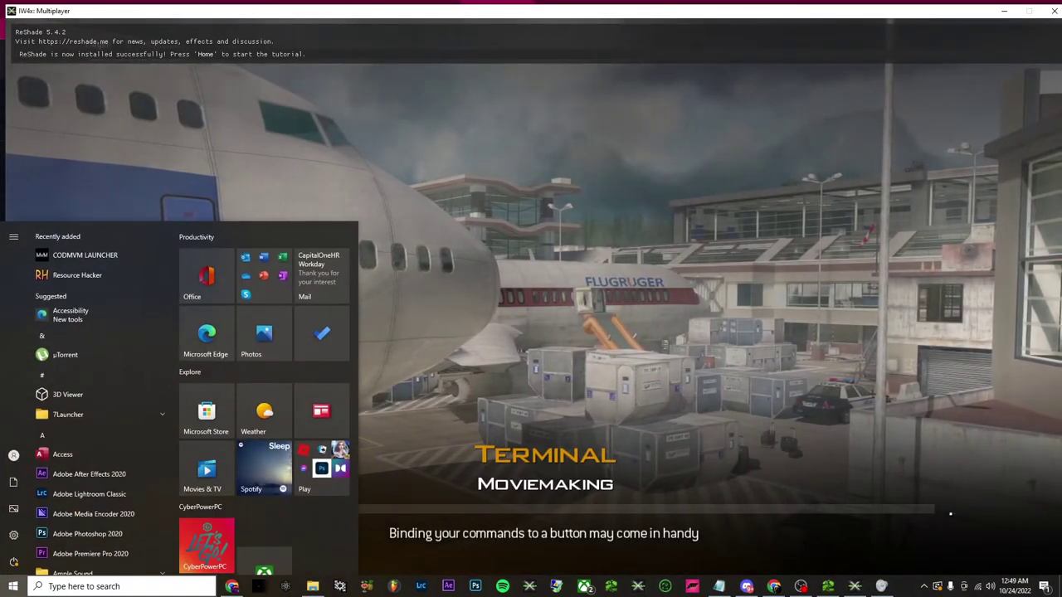
pyautogui.press('super')
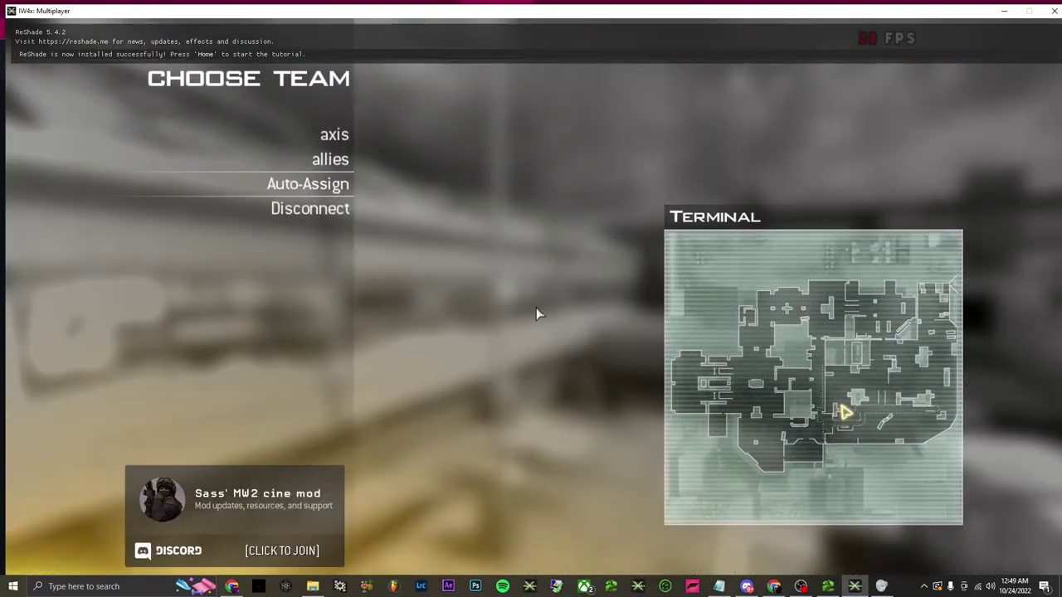
pyautogui.click(331, 186)
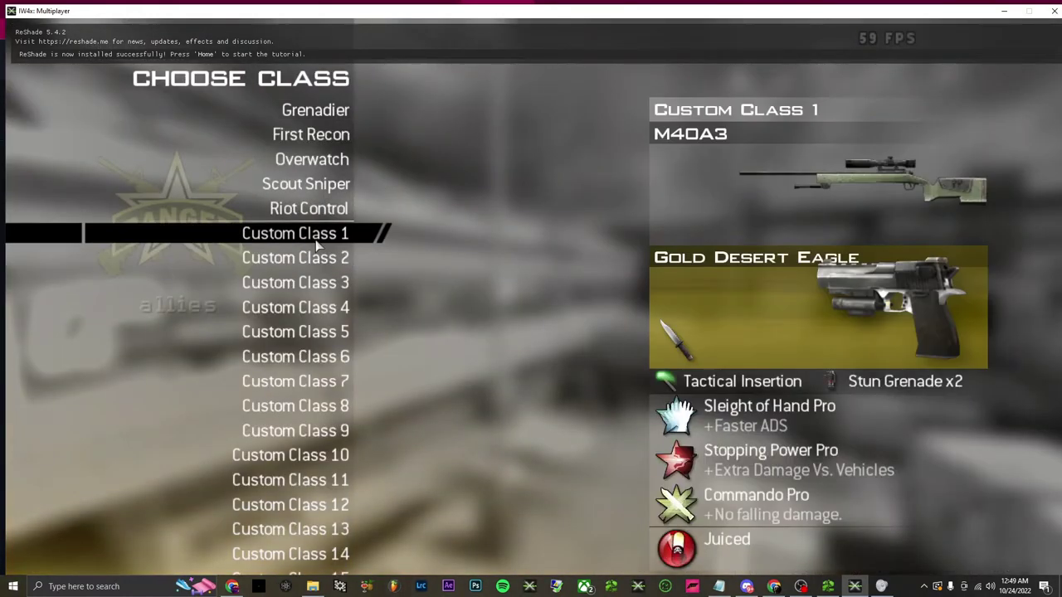
pyautogui.click(341, 306)
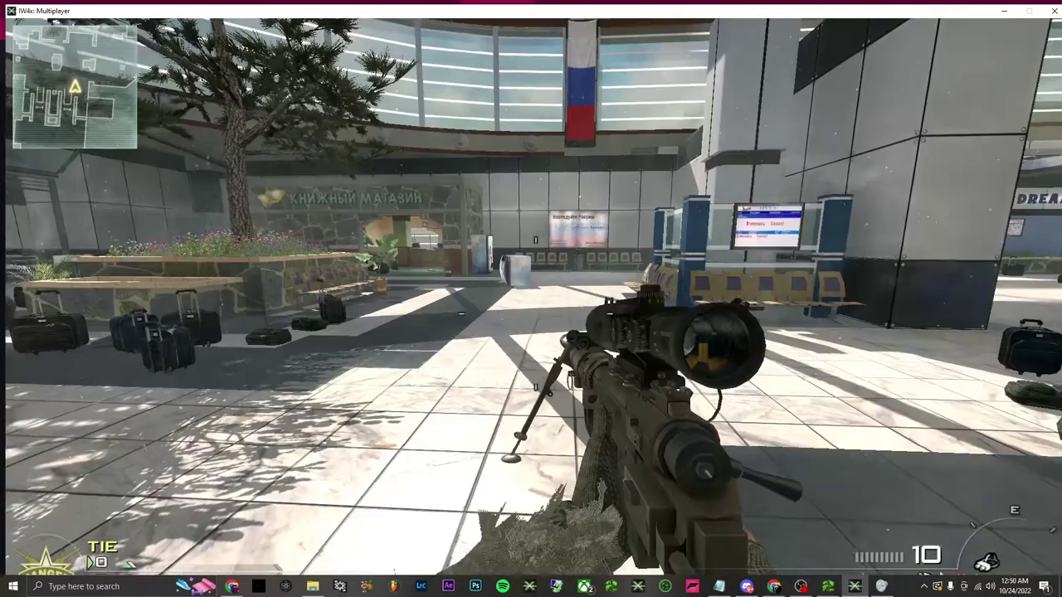
# - Bind a key to noclip through the in-game console and toggle noclip with it
pyautogui.press('`')
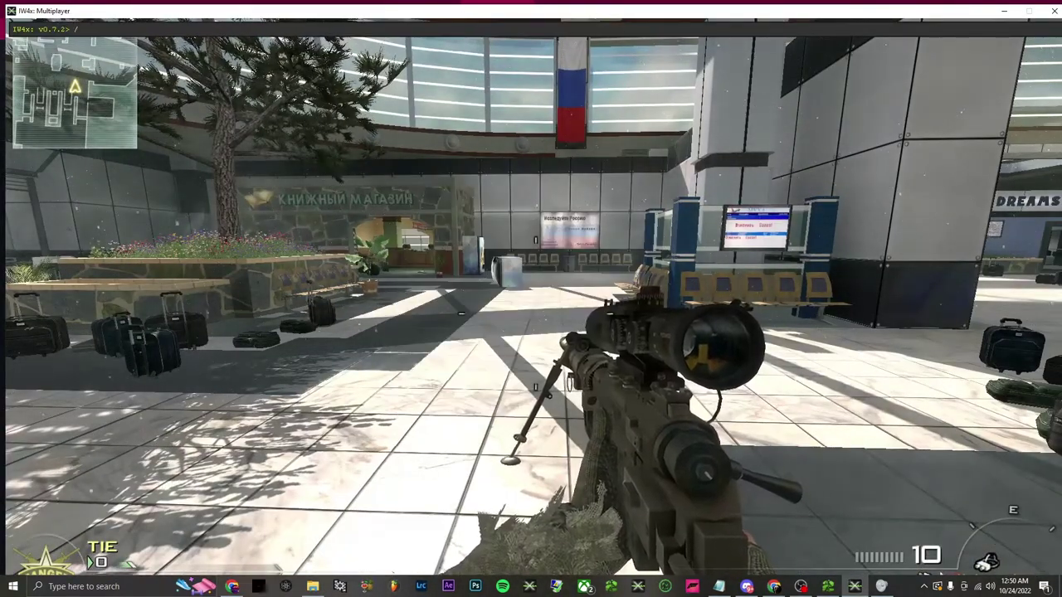
pyautogui.write('/bind')
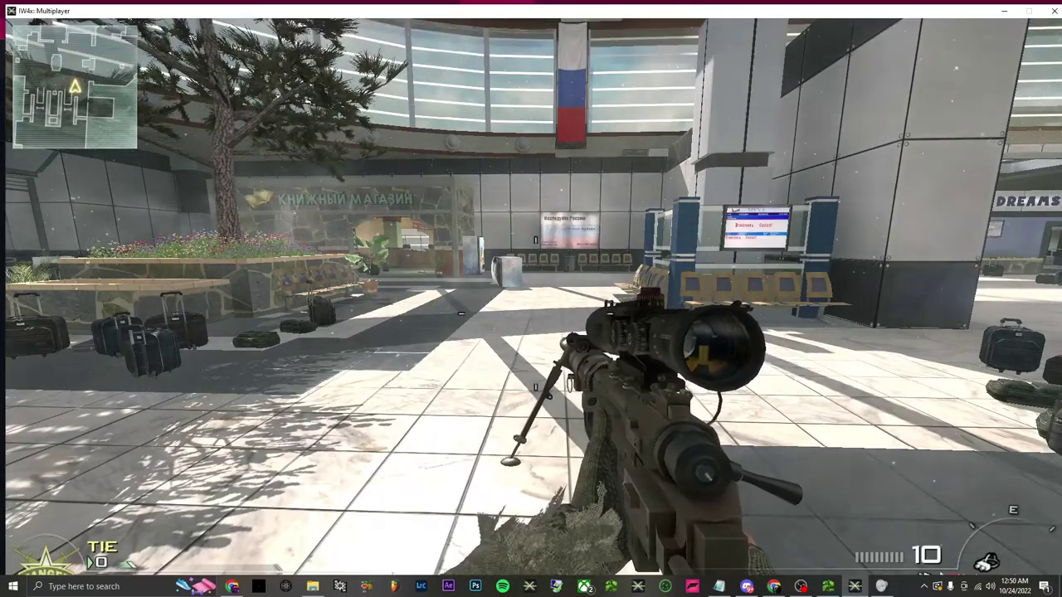
pyautogui.press('b')
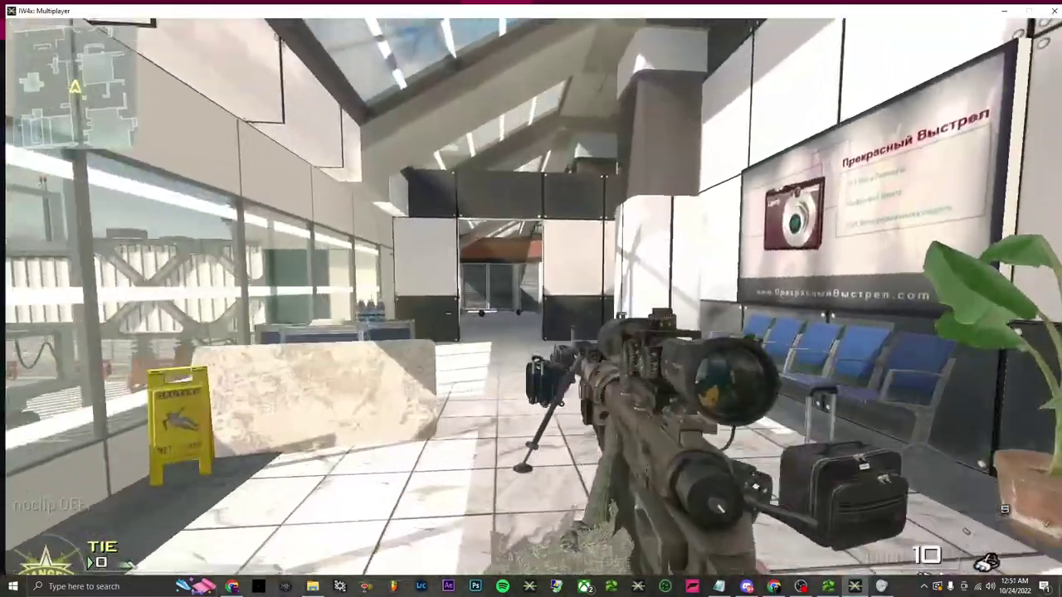
# - Move the player out of the terminal building onto the tarmac, facing the plane with the orange evacuation slide
pyautogui.press('w')
pyautogui.press('w')
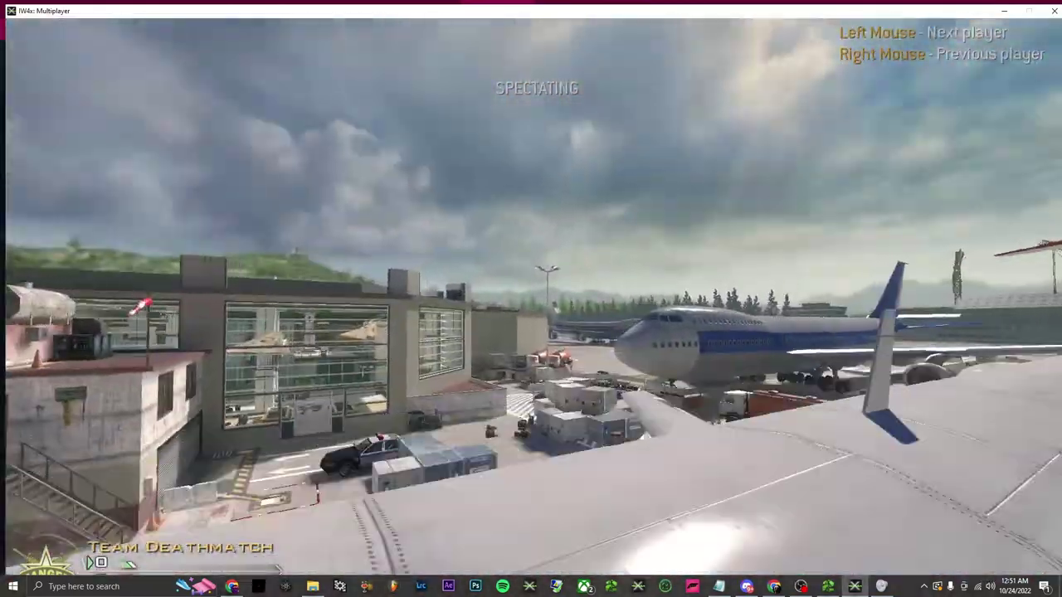
pyautogui.press('w')
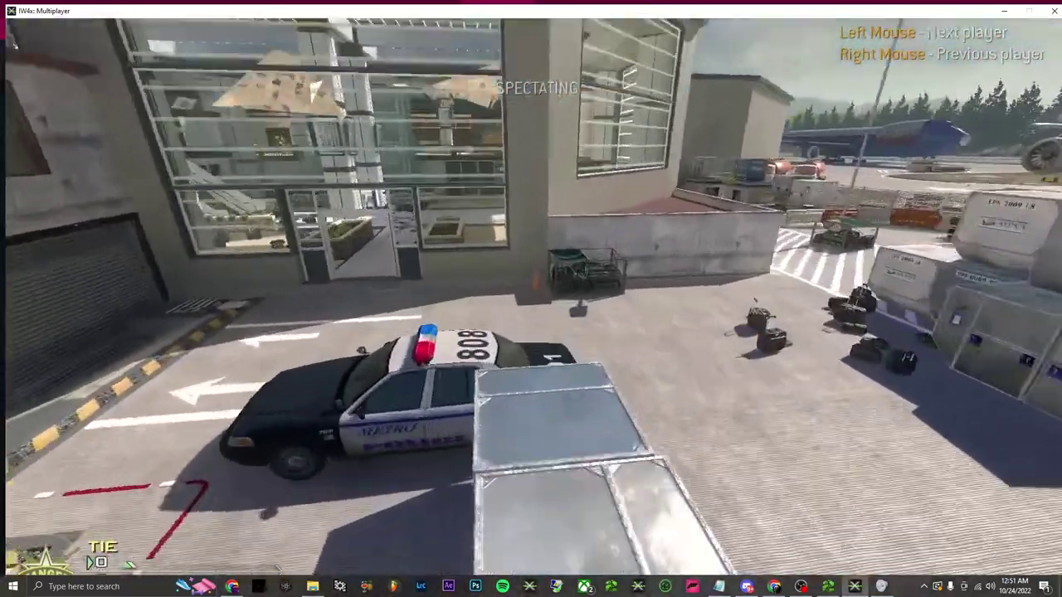
pyautogui.press('w')
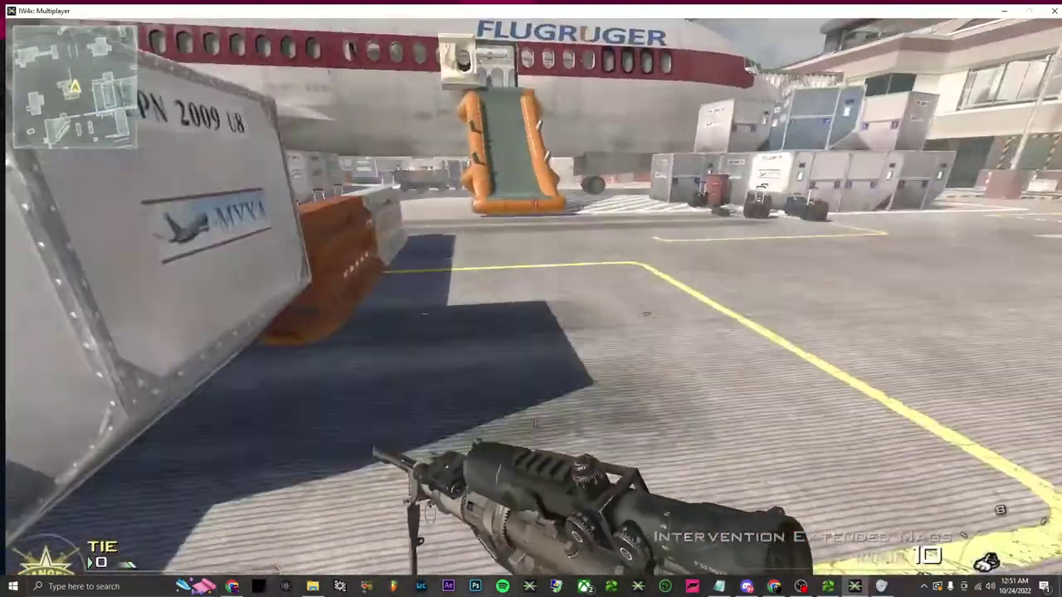
pyautogui.press('w')
pyautogui.press('d')
pyautogui.press('s')
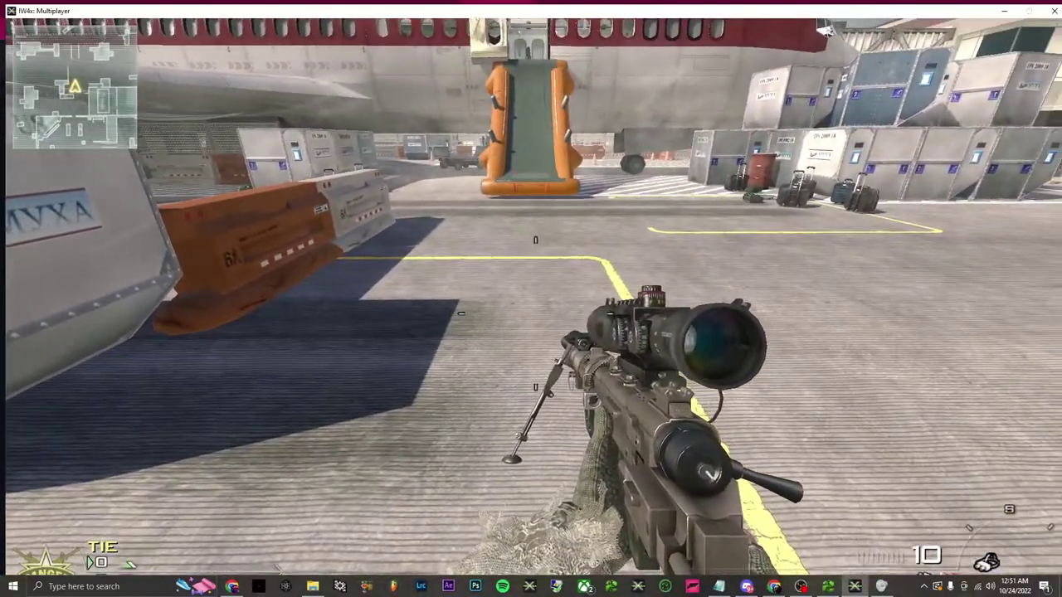
pyautogui.press('d')
# - Switch to File Explorer, run the ActorConsole application from the MW2\ActorConsole folder, and minimize the Explorer window
pyautogui.press('super')
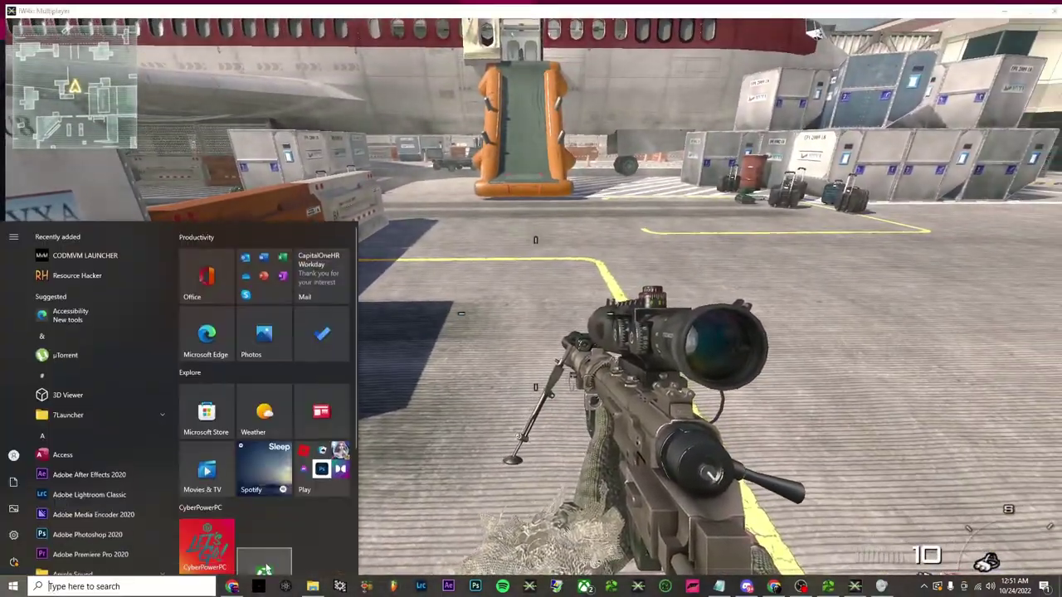
pyautogui.click(313, 587)
pyautogui.click(192, 141)
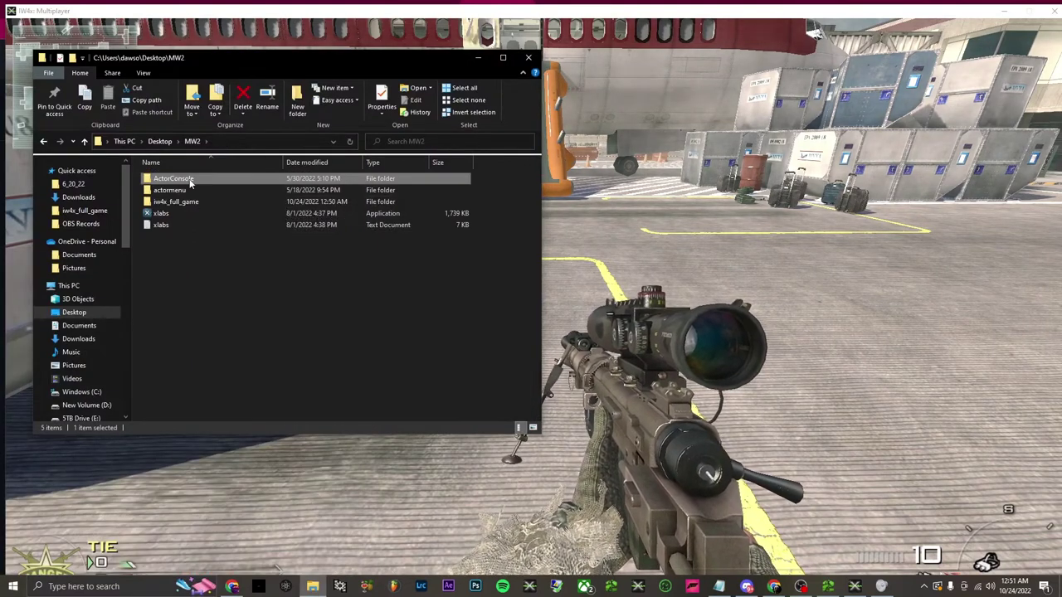
pyautogui.doubleClick(190, 180)
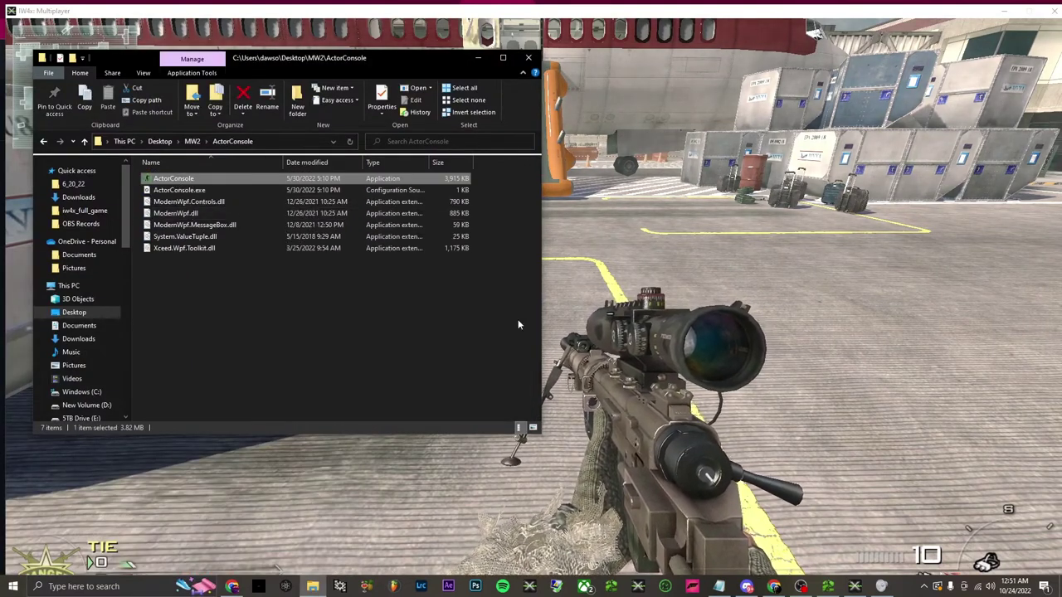
pyautogui.moveTo(302, 143); pyautogui.dragTo(608, 85)
pyautogui.click(476, 58)
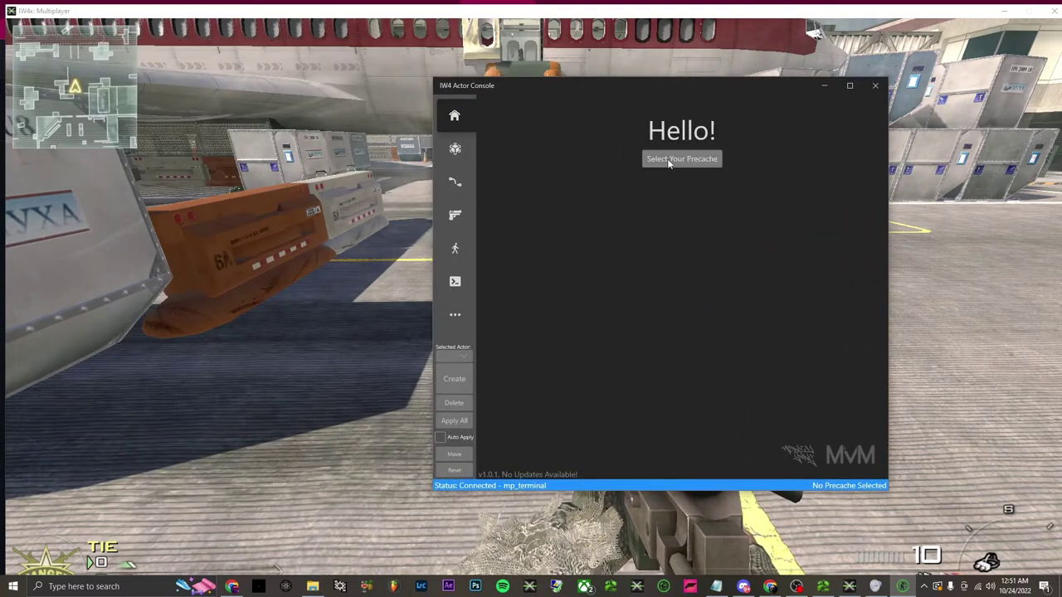
# - Load the _precache GSC file from MW2\iw4x_full_game\Mods\Cinematic mod as the precache and move the console window clear of the orange slide
pyautogui.click(667, 159)
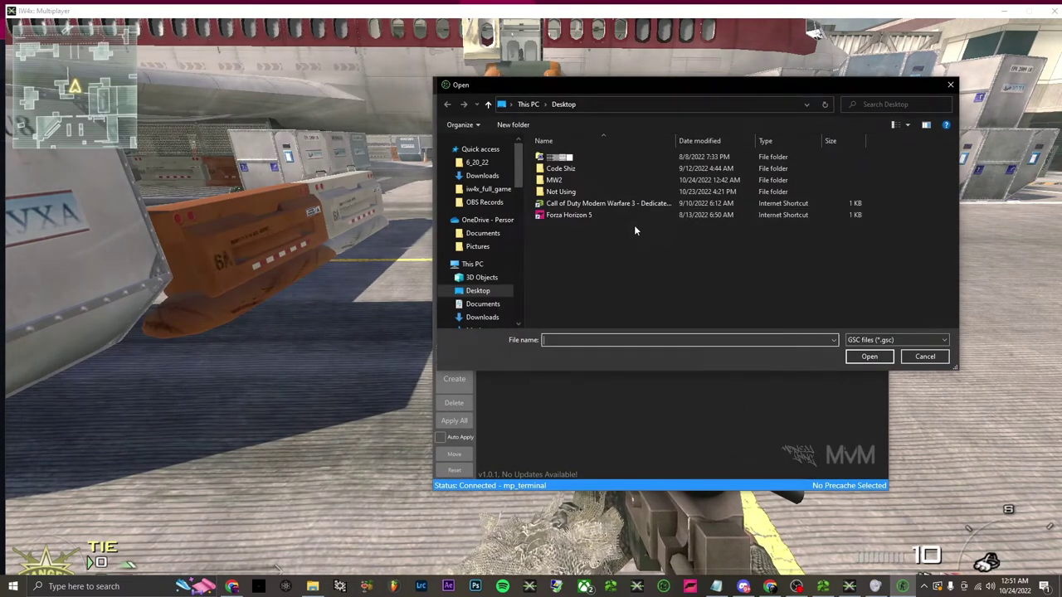
pyautogui.doubleClick(567, 181)
pyautogui.doubleClick(572, 179)
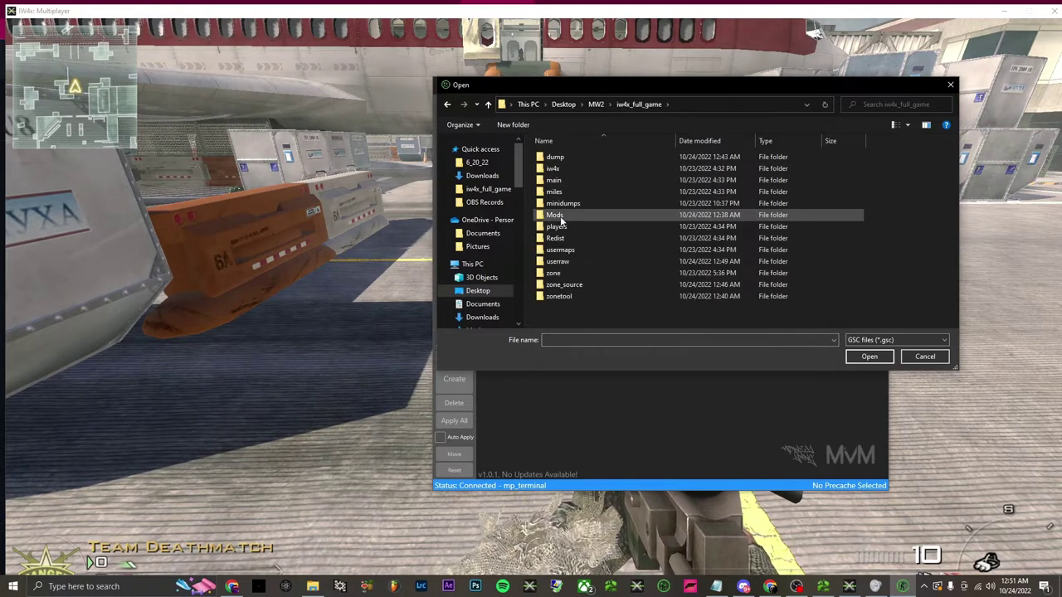
pyautogui.doubleClick(560, 214)
pyautogui.doubleClick(558, 162)
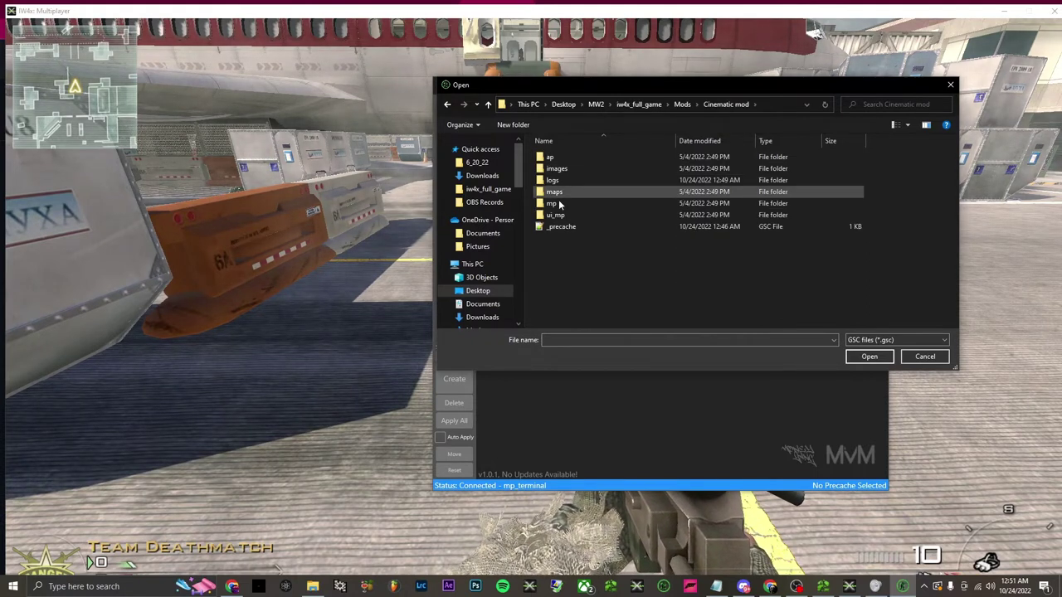
pyautogui.doubleClick(557, 226)
pyautogui.moveTo(607, 98); pyautogui.dragTo(185, 71)
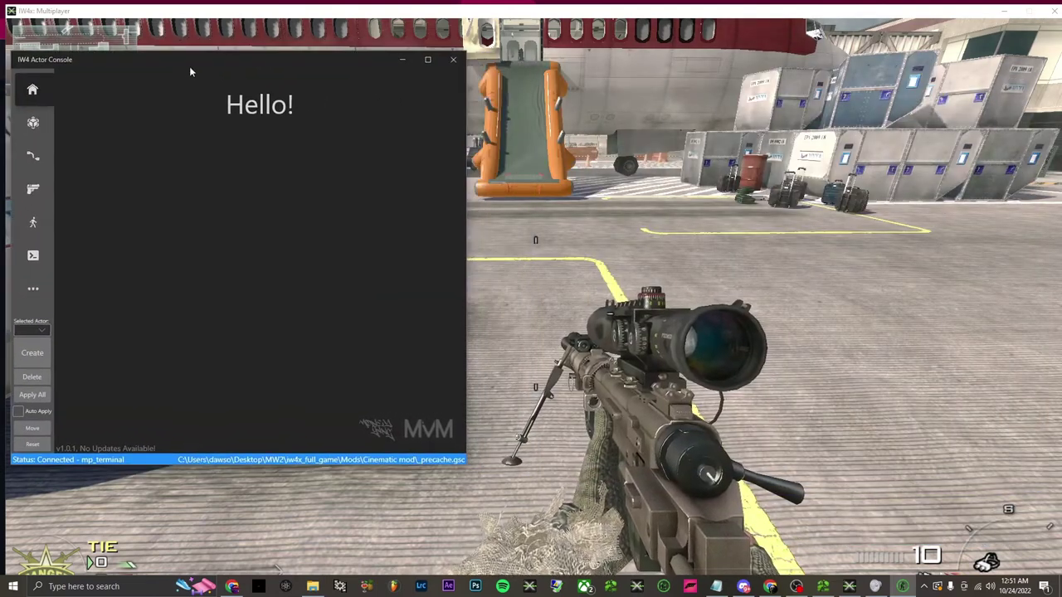
# - Create an actor and send it the body model body_shadow_co_assault and the head model head_shadow_co_b
pyautogui.click(32, 352)
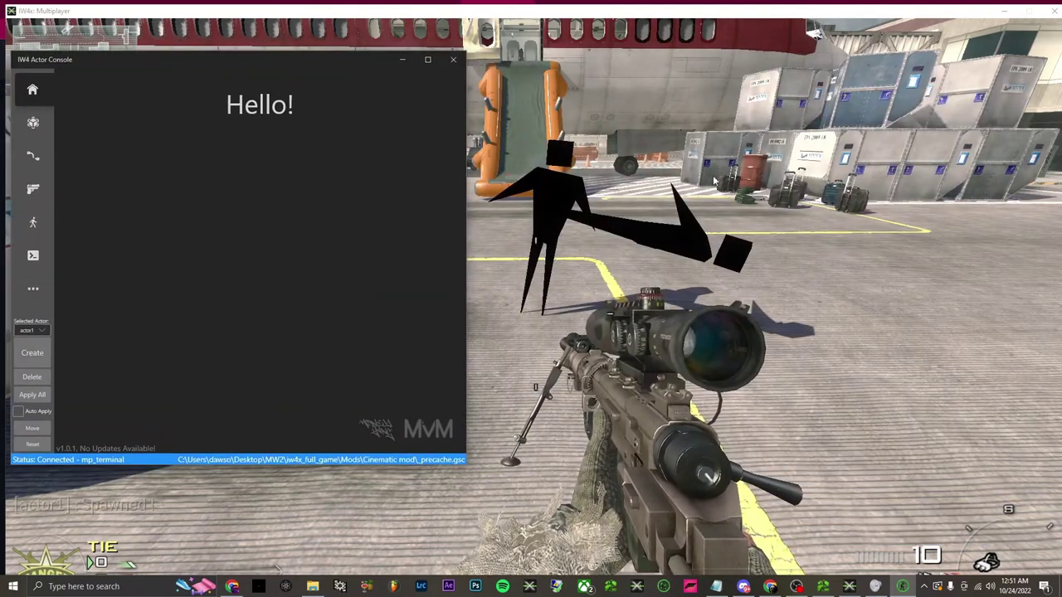
pyautogui.click(32, 121)
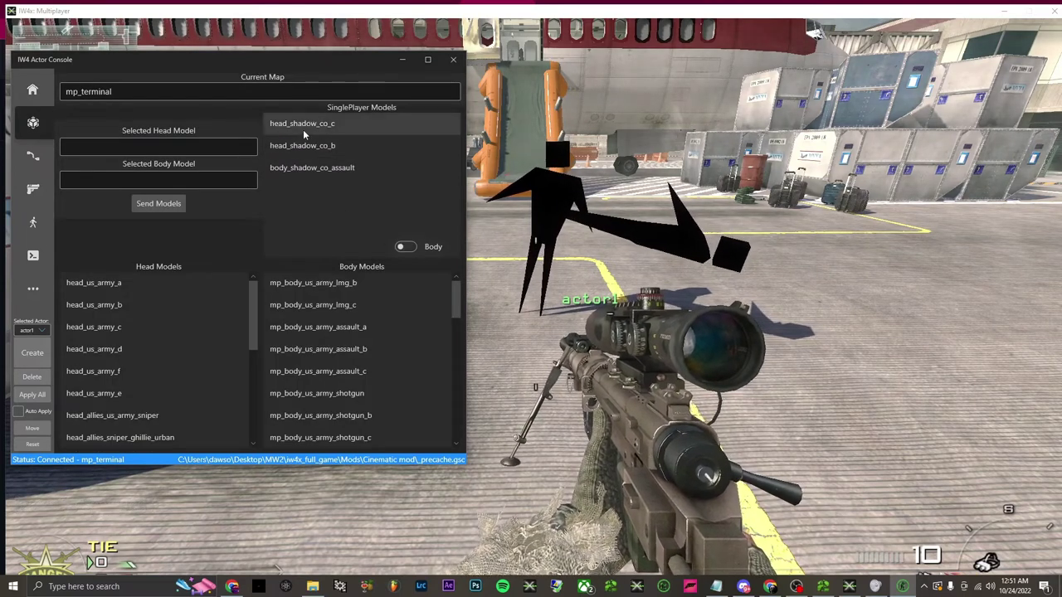
pyautogui.click(304, 168)
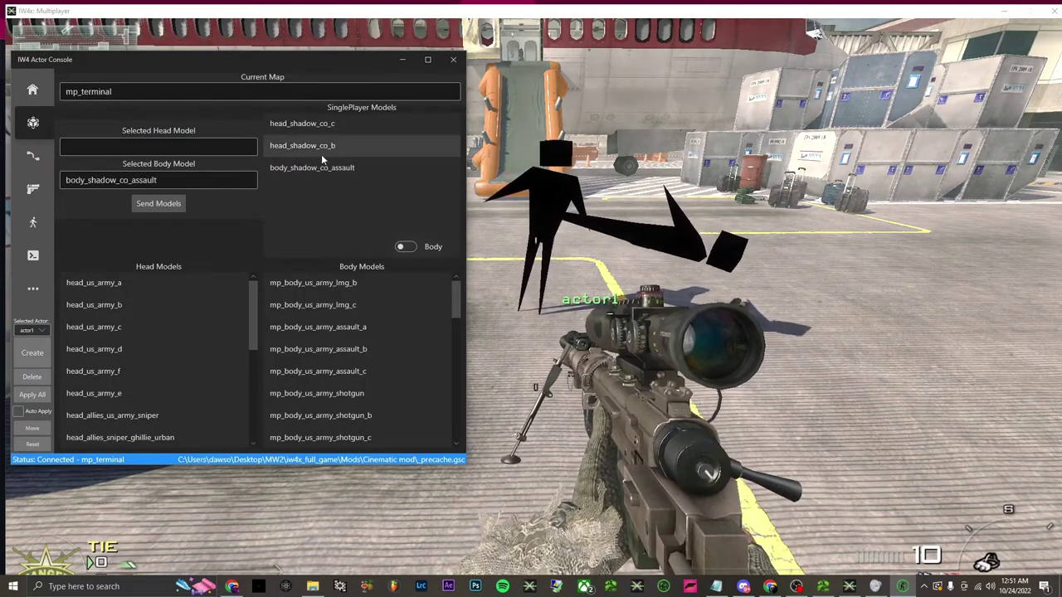
pyautogui.click(403, 247)
pyautogui.click(302, 145)
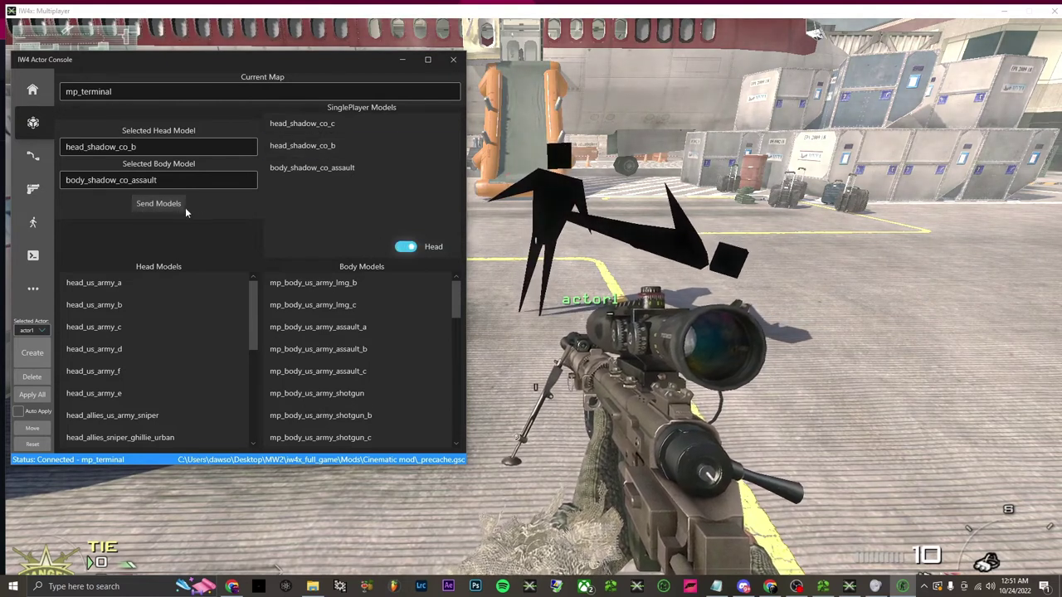
pyautogui.click(175, 205)
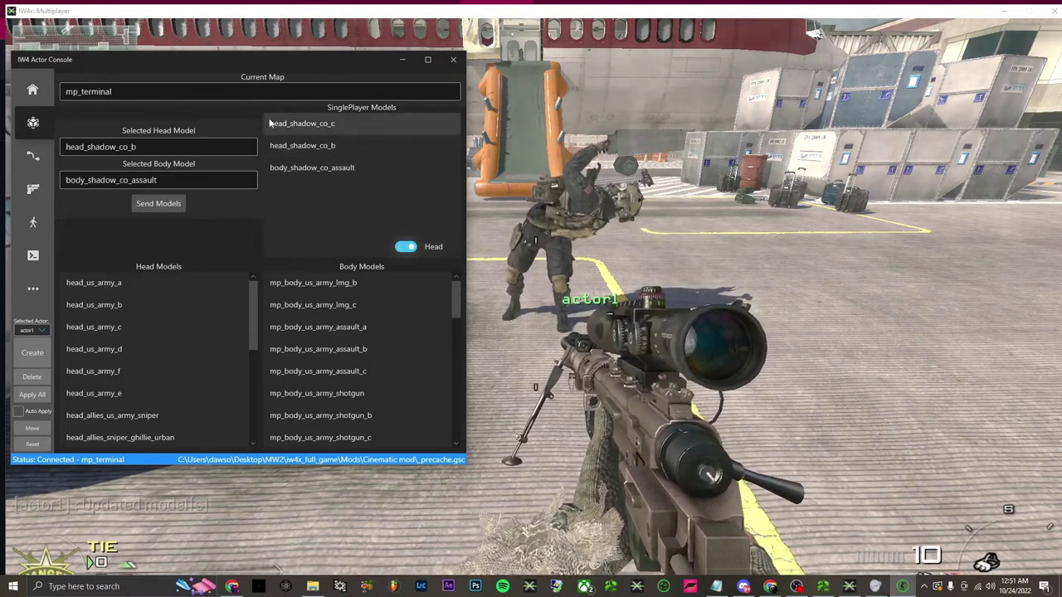
# - Try the head model head_shadow_co_c on the actor and switch it back to head_shadow_co_b
pyautogui.click(285, 125)
pyautogui.click(158, 203)
pyautogui.click(305, 145)
pyautogui.click(158, 203)
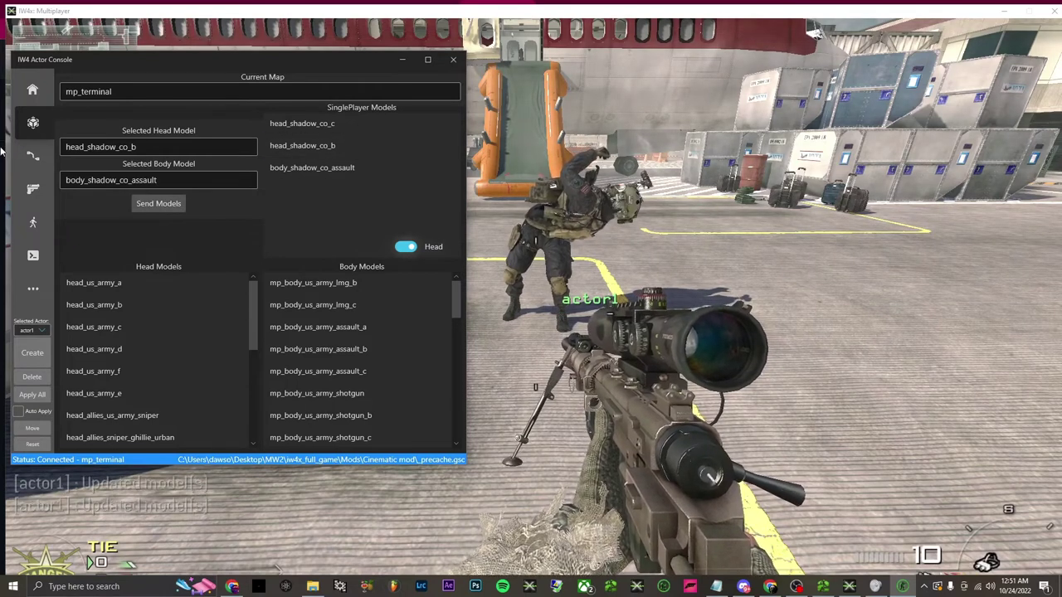
# - Attach an AK-47 to the actor's j_gun and apply casual_stand_v2_twitch_radio as its idle animation
pyautogui.click(47, 188)
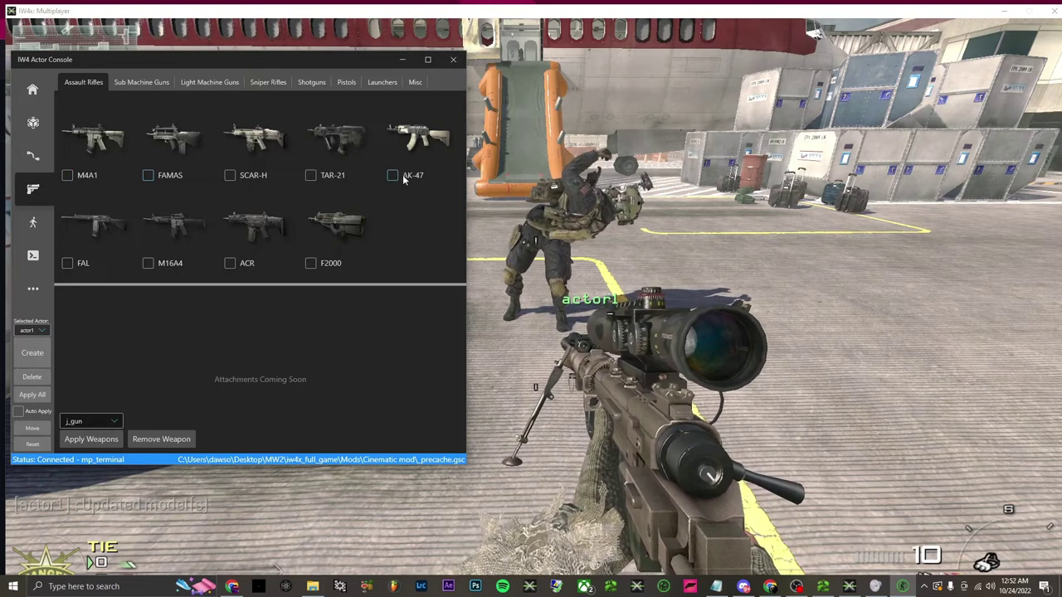
pyautogui.click(101, 437)
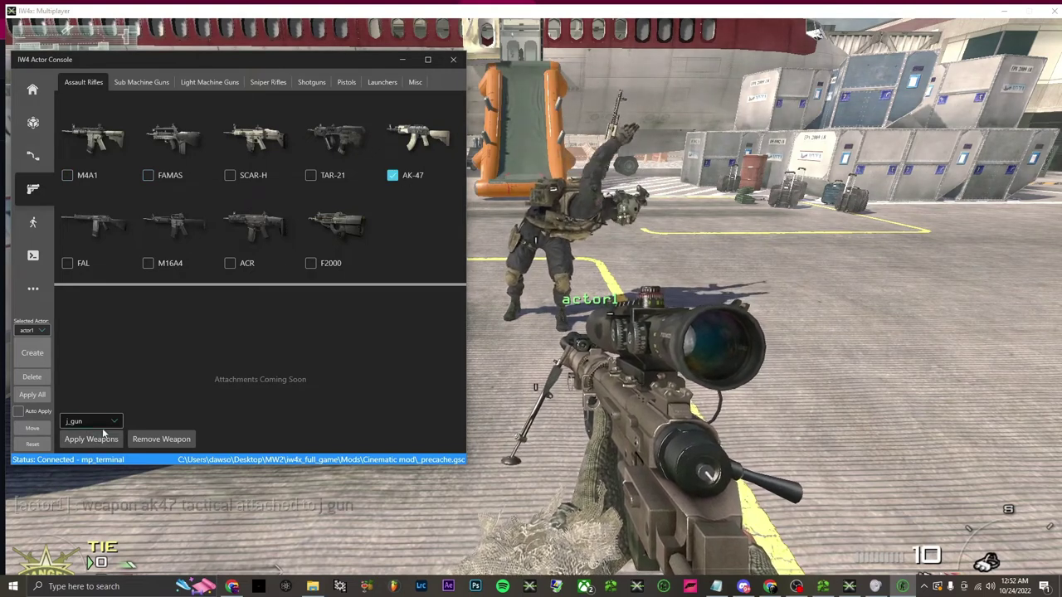
pyautogui.click(43, 157)
pyautogui.click(403, 247)
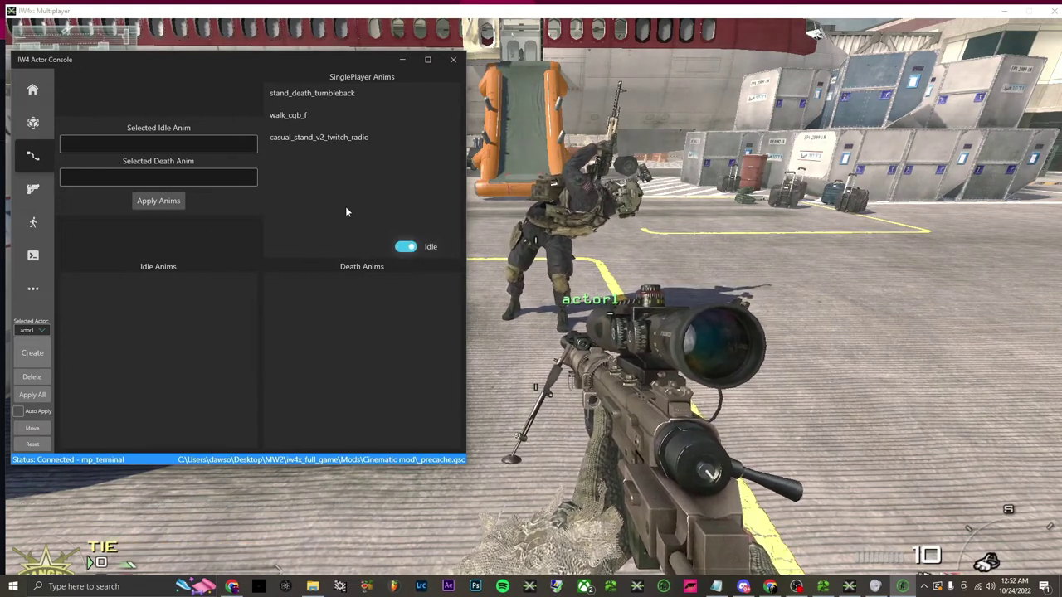
pyautogui.click(292, 139)
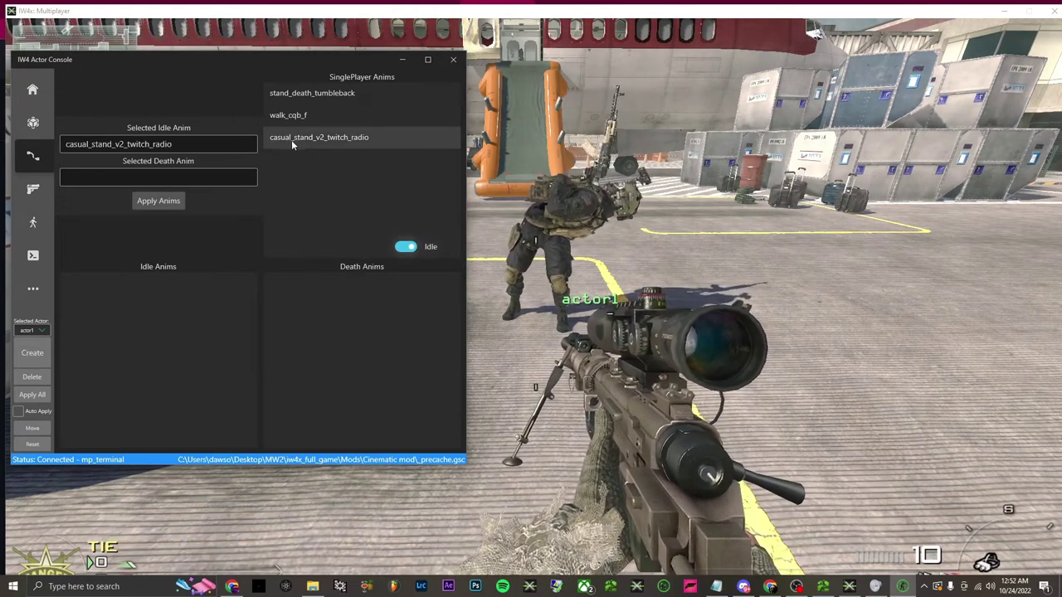
pyautogui.click(166, 202)
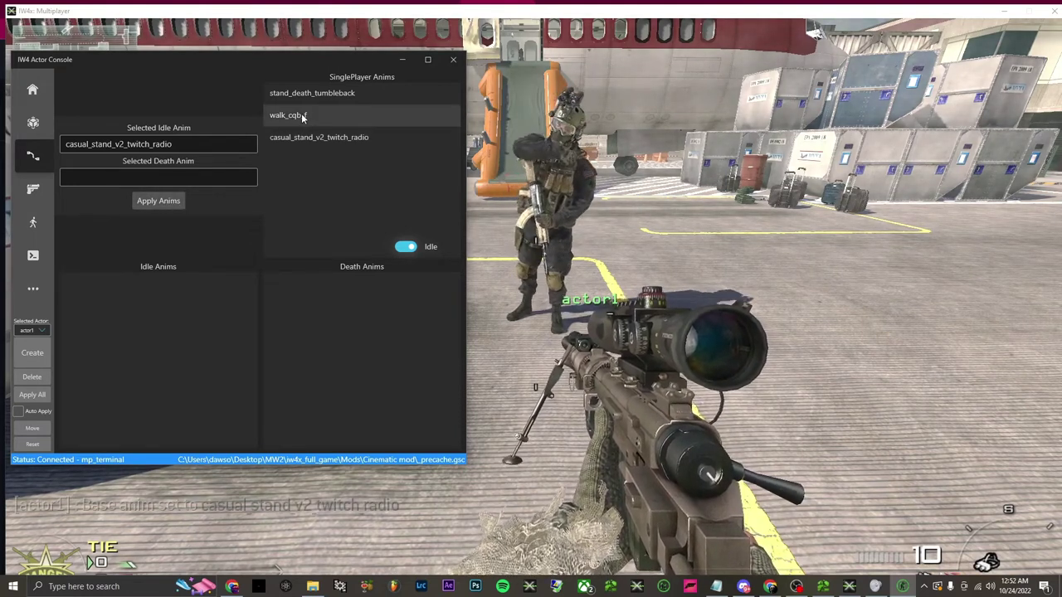
# - Try the walk_cqb_f and stand_death_tumbleback animations as the actor's idle animation
pyautogui.click(301, 114)
pyautogui.click(166, 201)
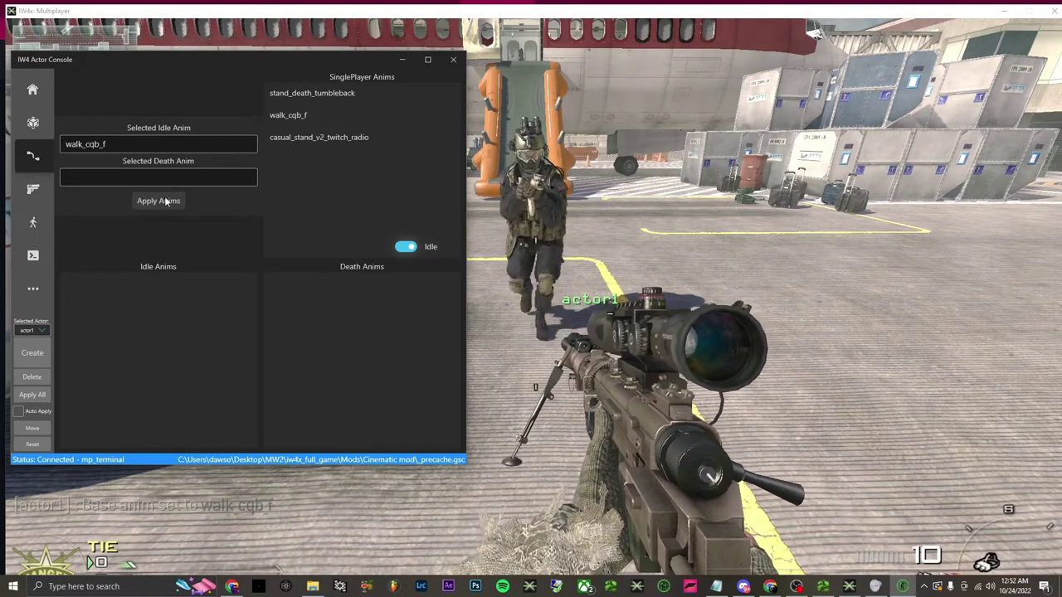
pyautogui.click(303, 94)
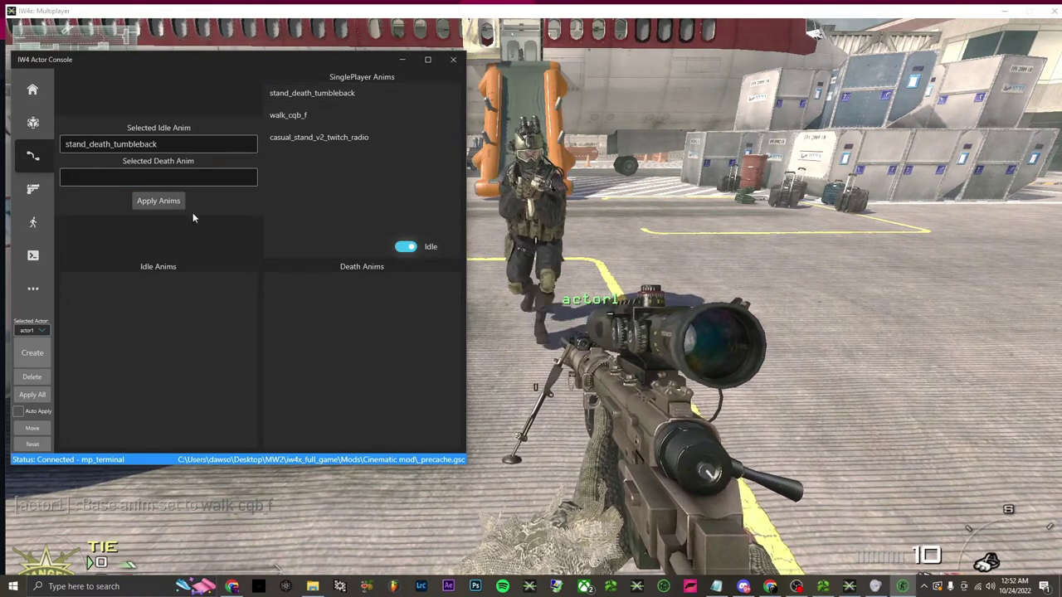
pyautogui.click(179, 200)
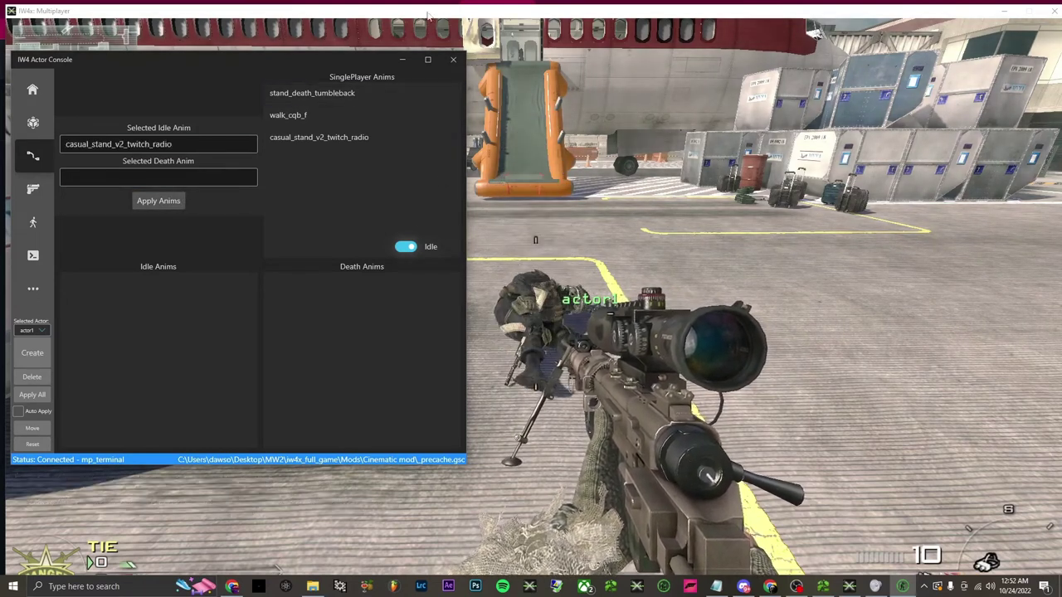
# - Switch to the game window and run /stoprecord in the in-game console
pyautogui.click(427, 13)
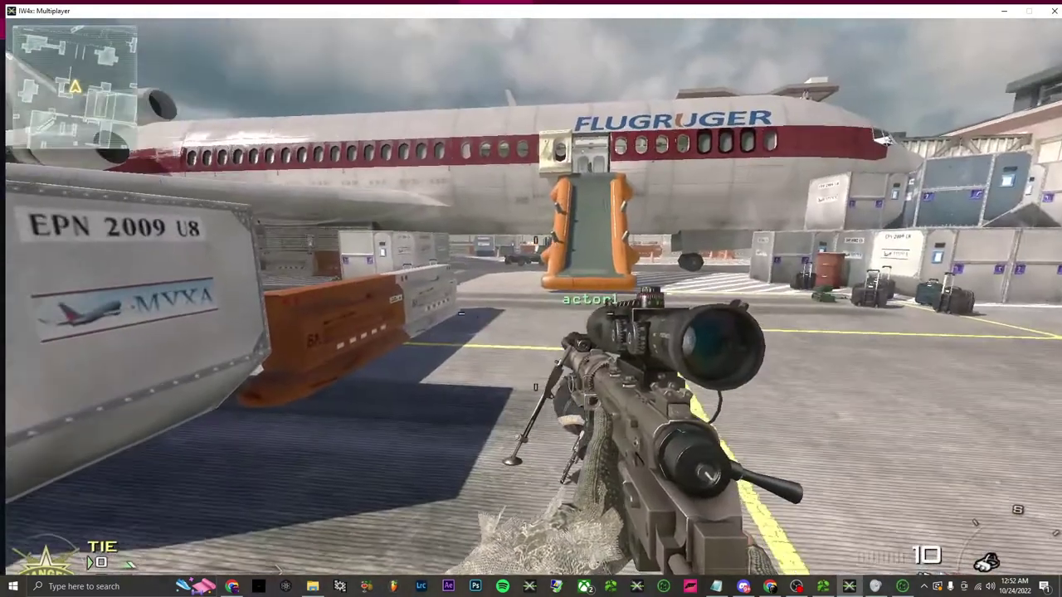
pyautogui.press('`')
pyautogui.write('/s')
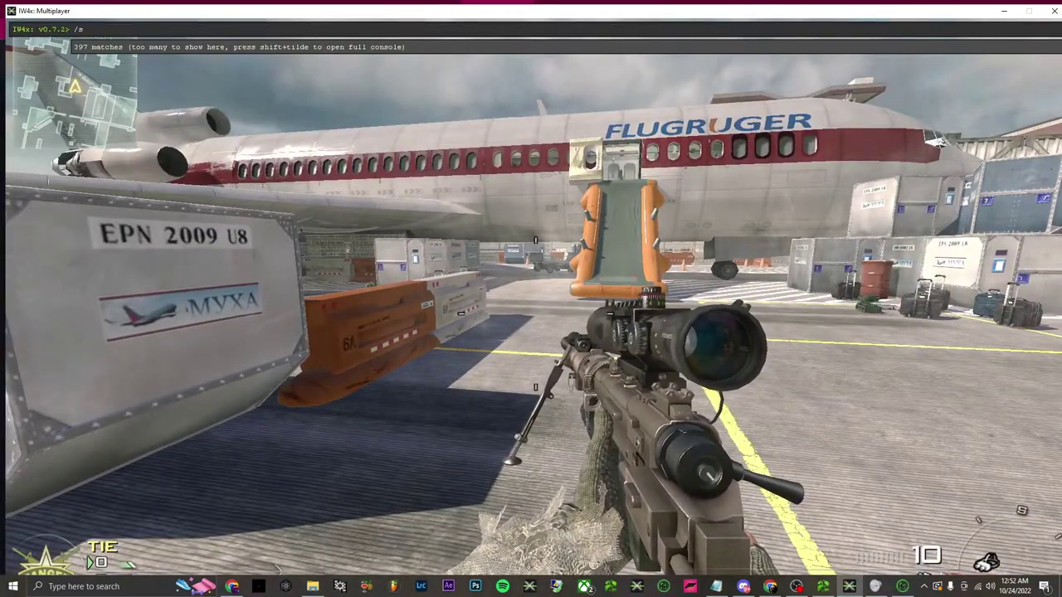
pyautogui.write('toprecord')
pyautogui.press('Return')
pyautogui.press('`')
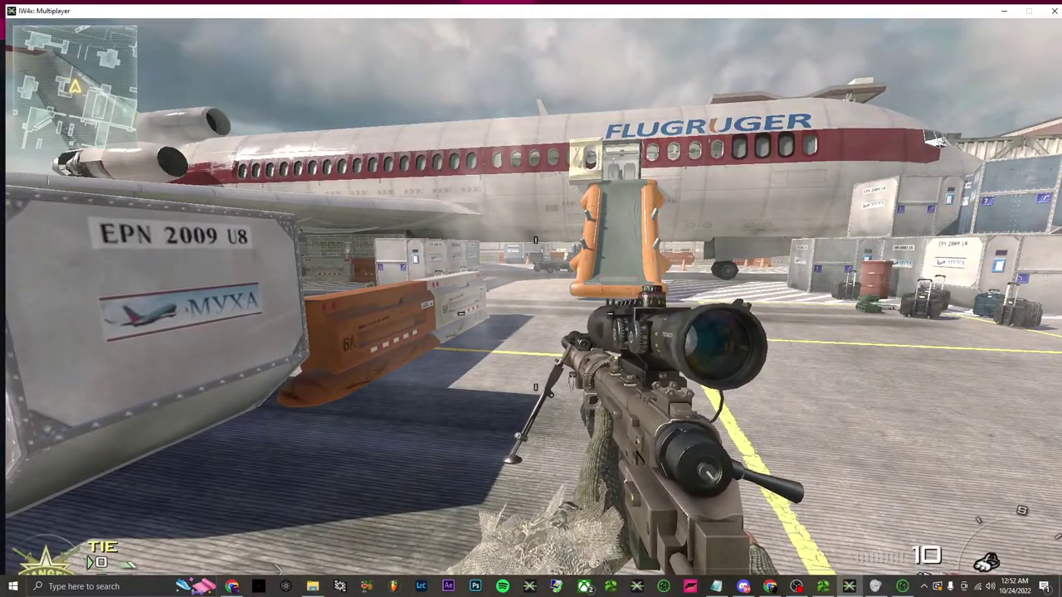
# - Move the player past the police car and around the tarmac to an overhead spectator view of the actor
pyautogui.press('w')
pyautogui.press('w')
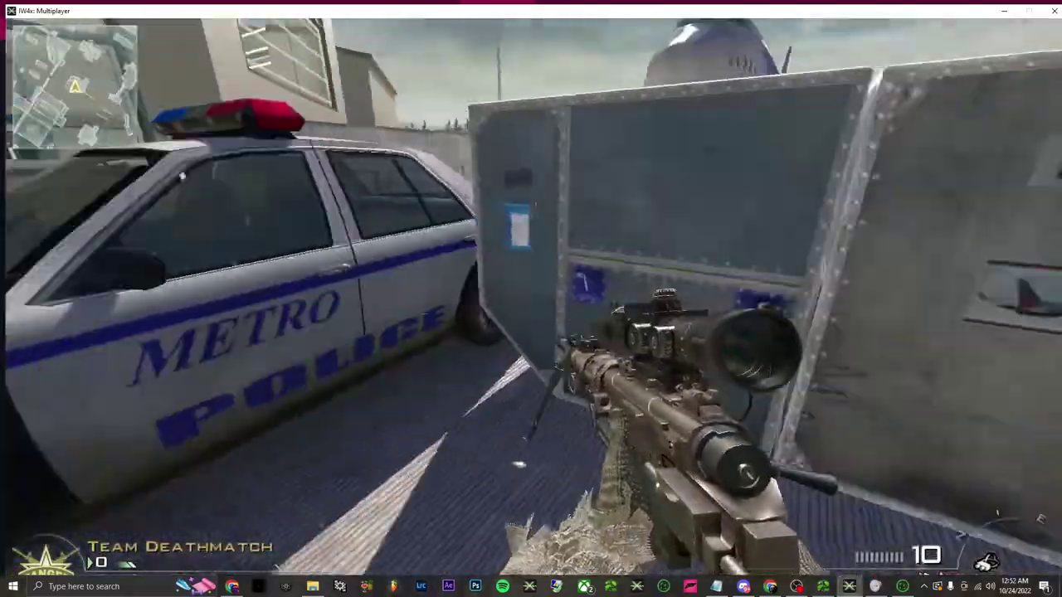
pyautogui.press('w')
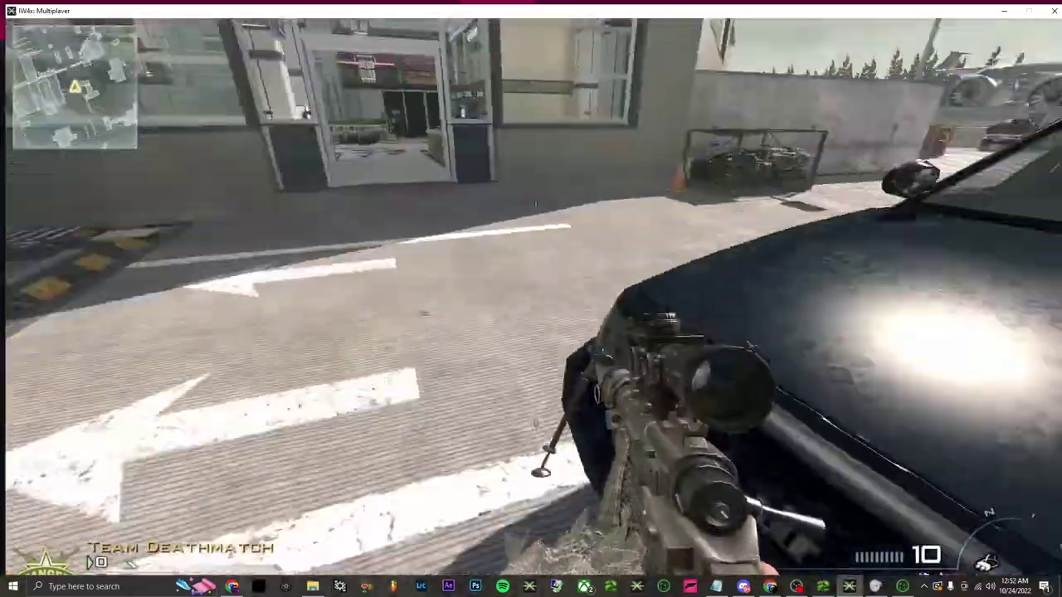
pyautogui.press('d')
pyautogui.press('space')
pyautogui.press('w')
pyautogui.press('space')
pyautogui.press('w')
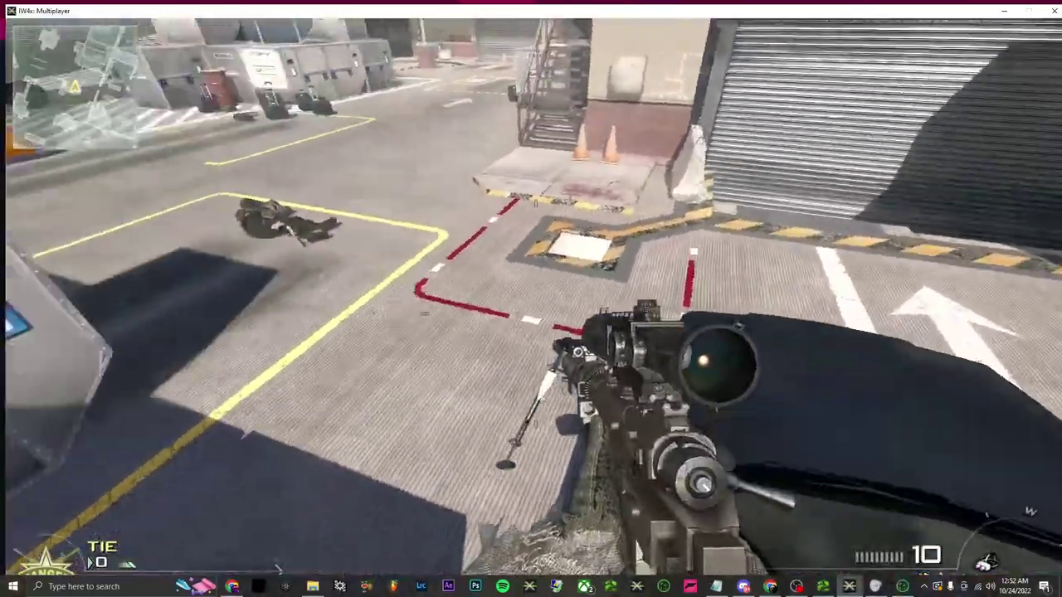
pyautogui.press('w')
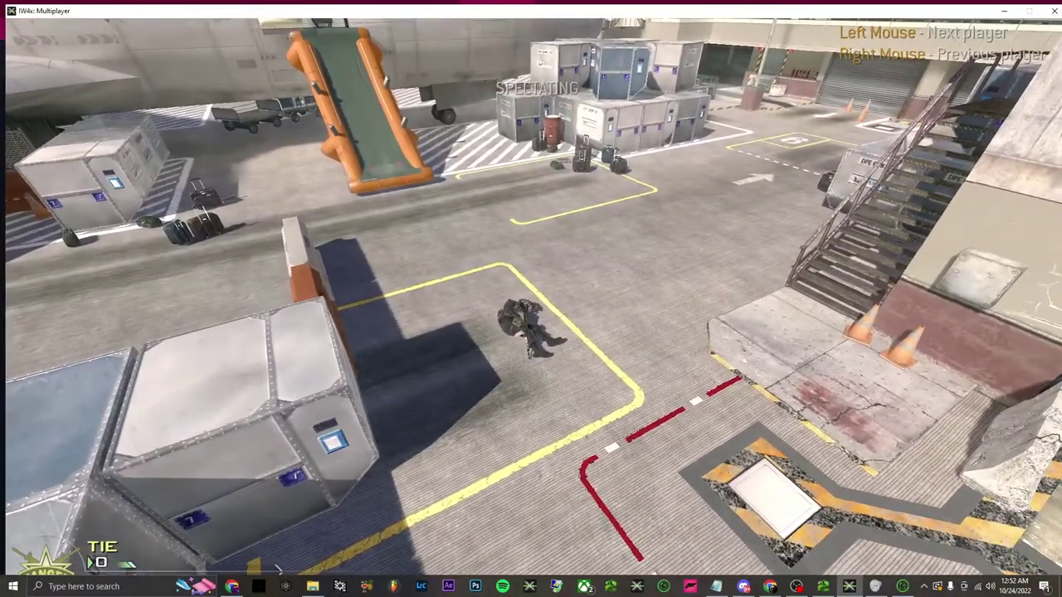
# - Start recording a demo named ox with the /record command in the in-game console
pyautogui.write('/record')
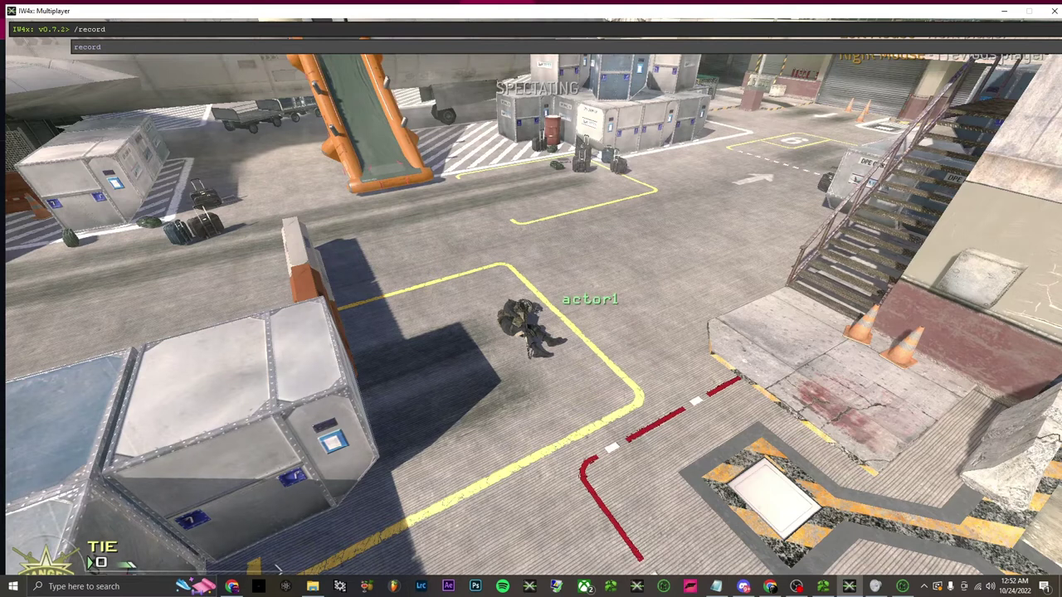
pyautogui.write(' ox')
pyautogui.press('Return')
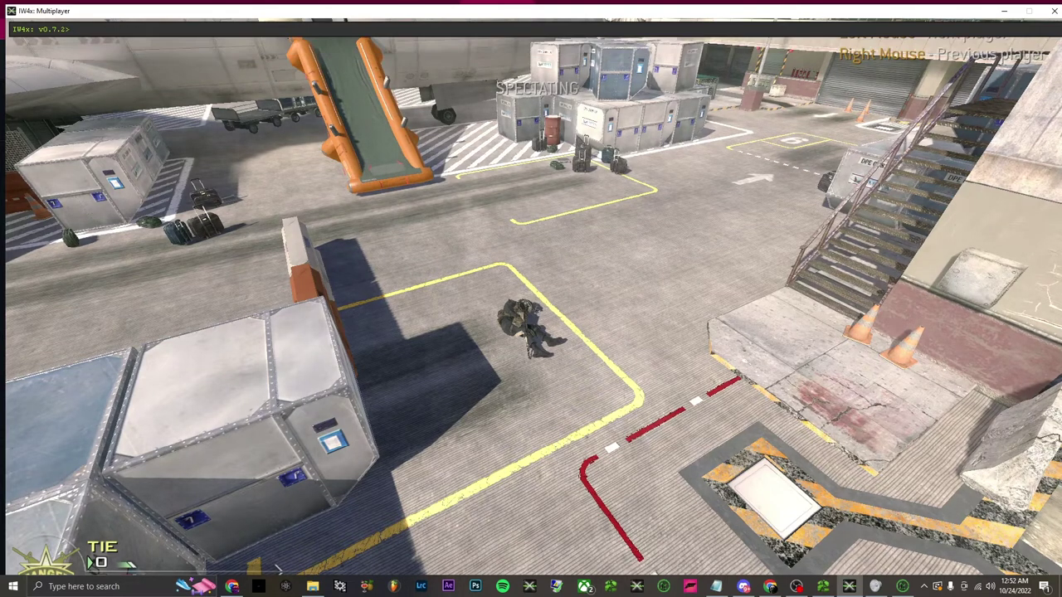
pyautogui.press('`')
# - Switch to the Actor Console, apply casual_stand_v2_twitch_radio as the actor's idle animation, and select walk_cqb_f as the idle animation
pyautogui.press('super')
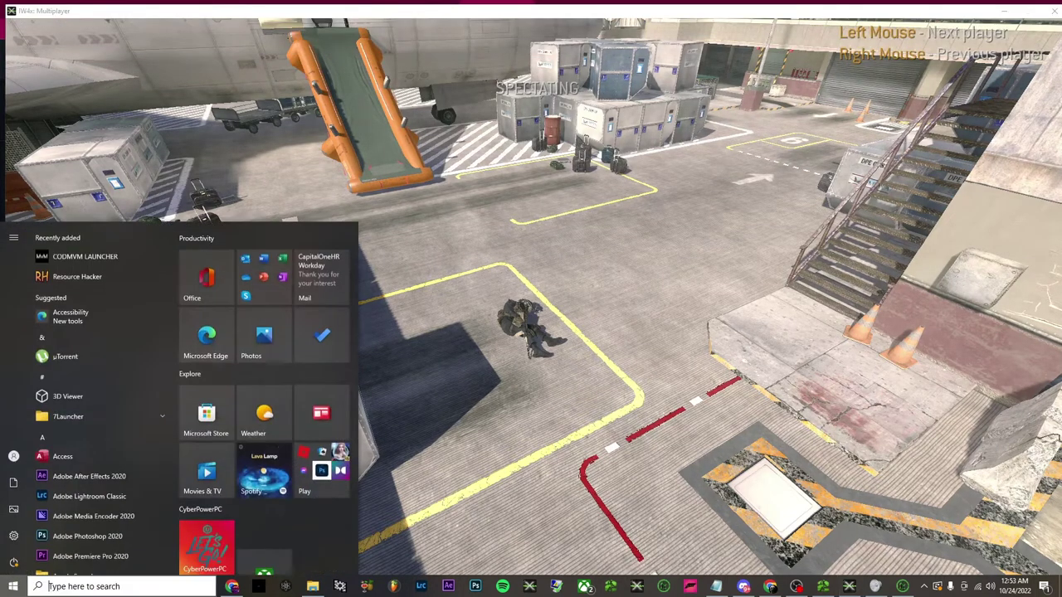
pyautogui.click(903, 587)
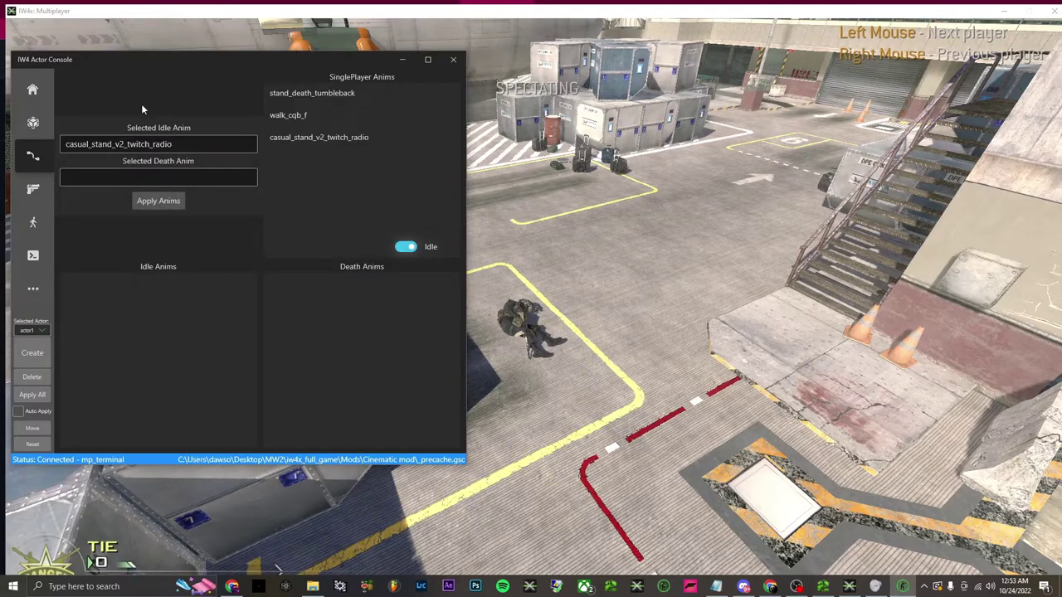
pyautogui.click(167, 203)
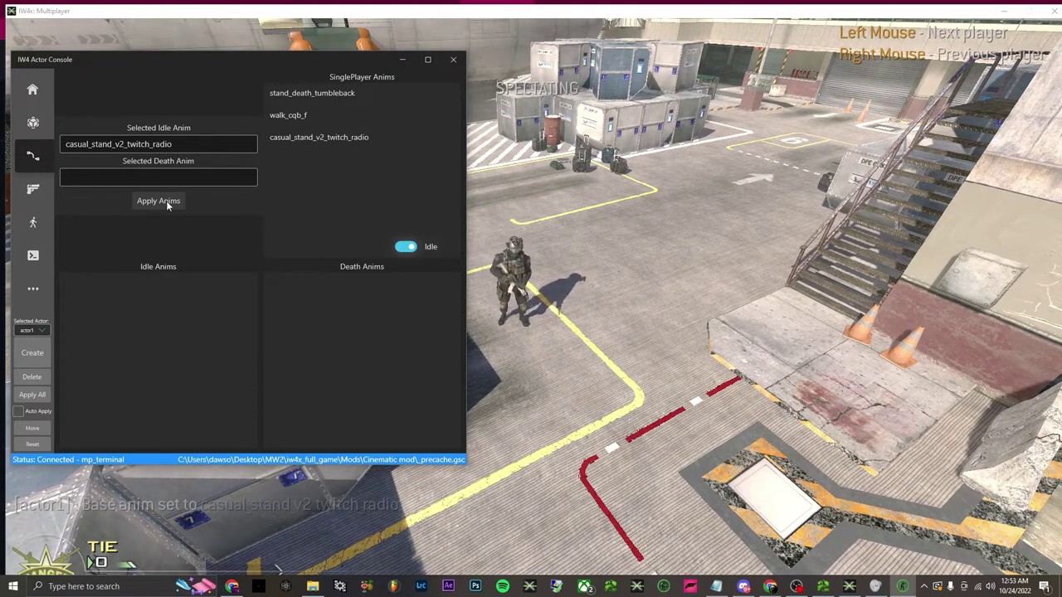
pyautogui.click(292, 120)
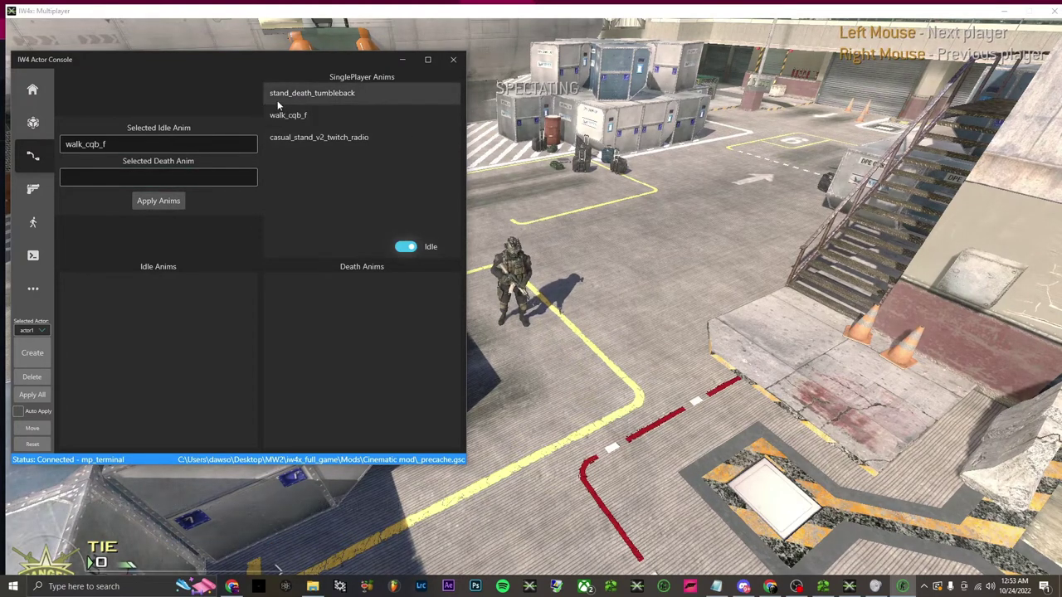
# - Move the player in-game to a spot behind the actor, facing the terminal building, and return to the Actor Console
pyautogui.click(287, 20)
pyautogui.press('w')
pyautogui.press('f')
pyautogui.press('w')
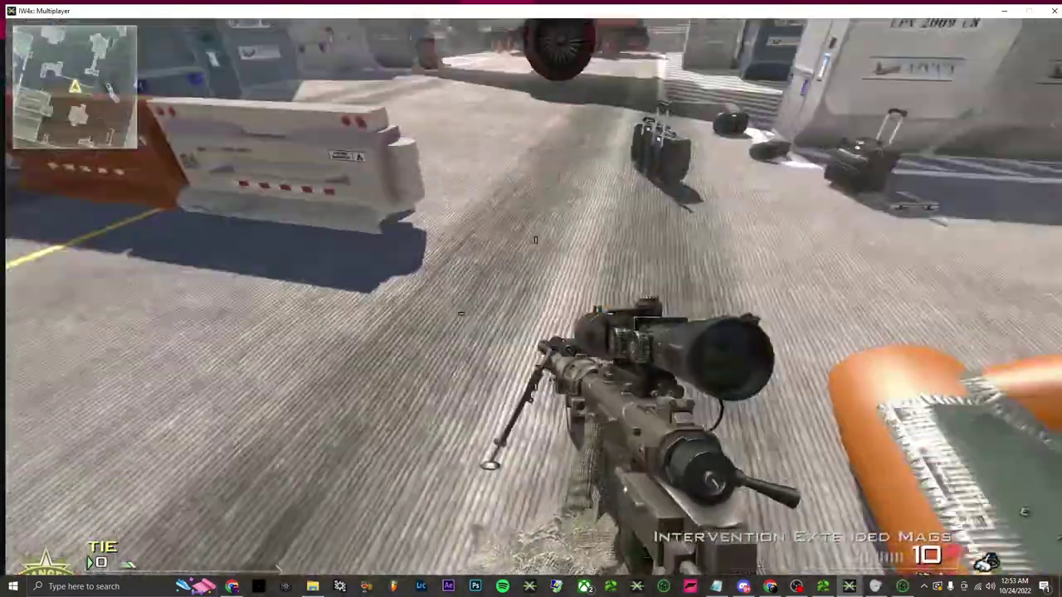
pyautogui.press('w')
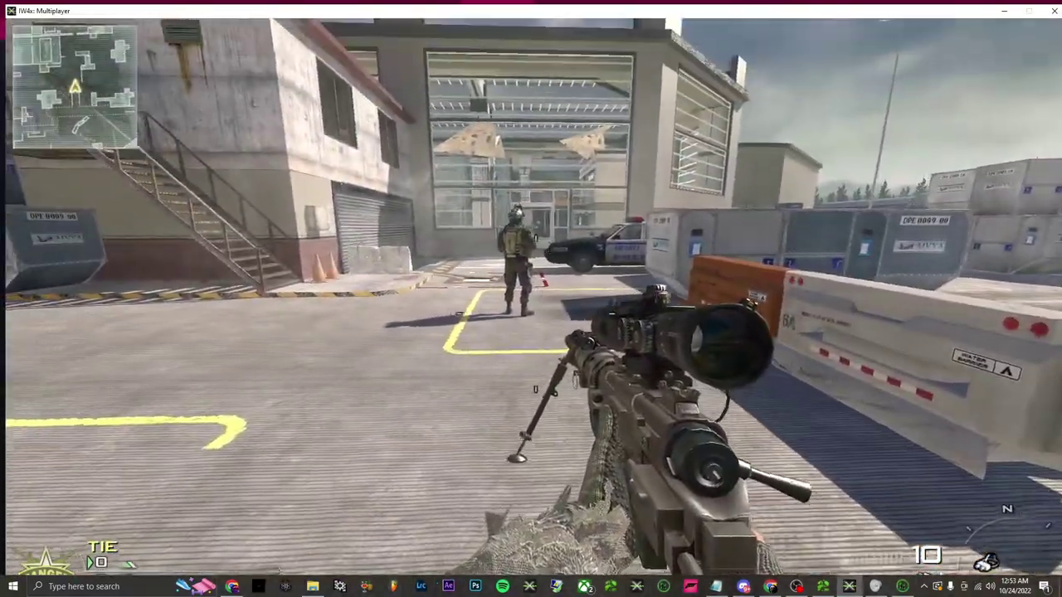
pyautogui.press('super')
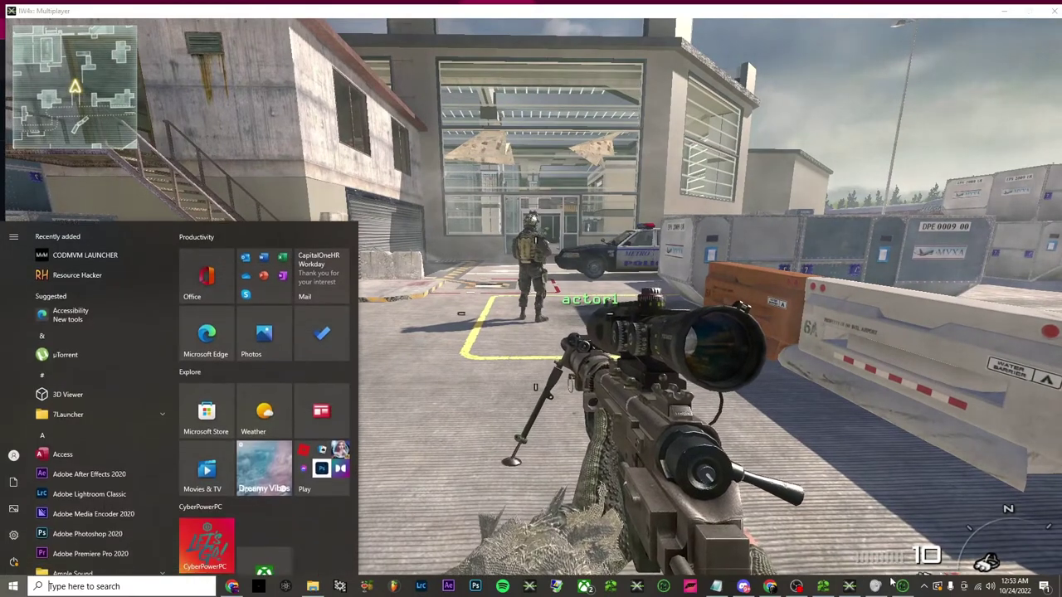
pyautogui.click(903, 587)
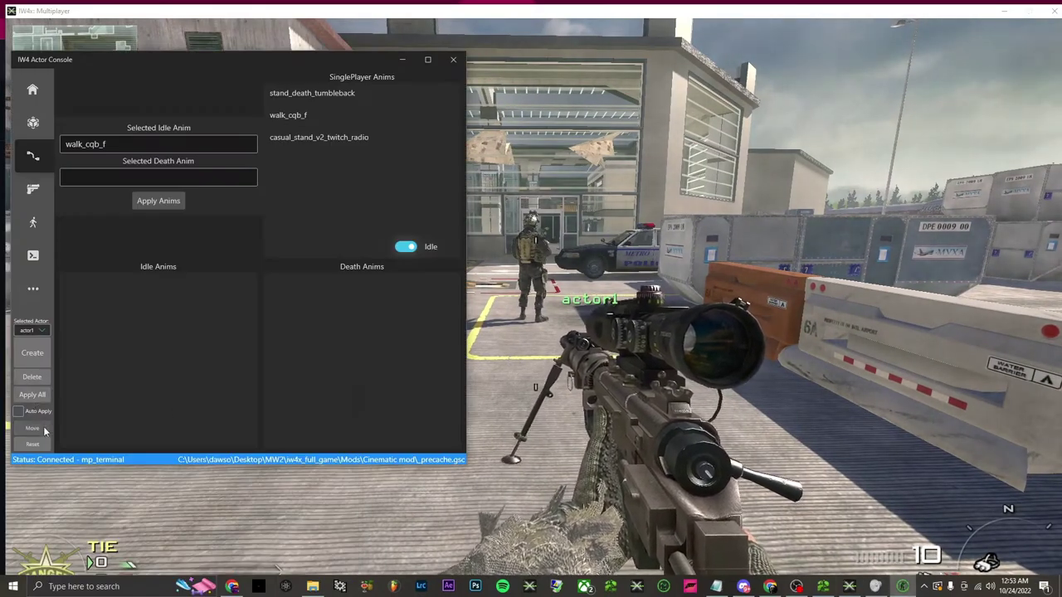
# - Move to an overhead spectator view in-game, and in the Actor Console bind key 0 to walk actor1 forward at speed 5
pyautogui.click(418, 13)
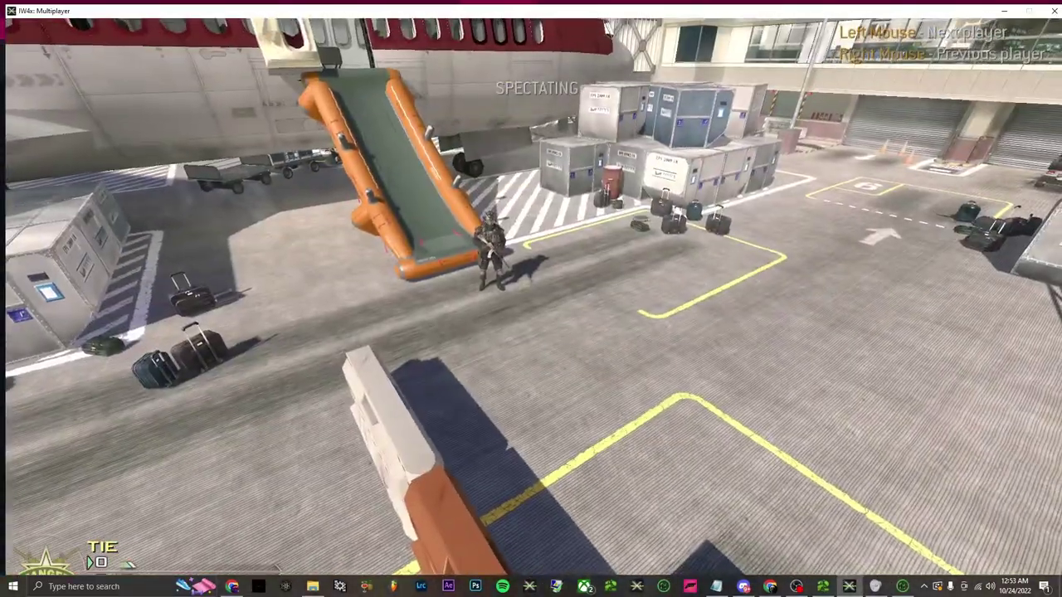
pyautogui.press('super')
pyautogui.click(902, 587)
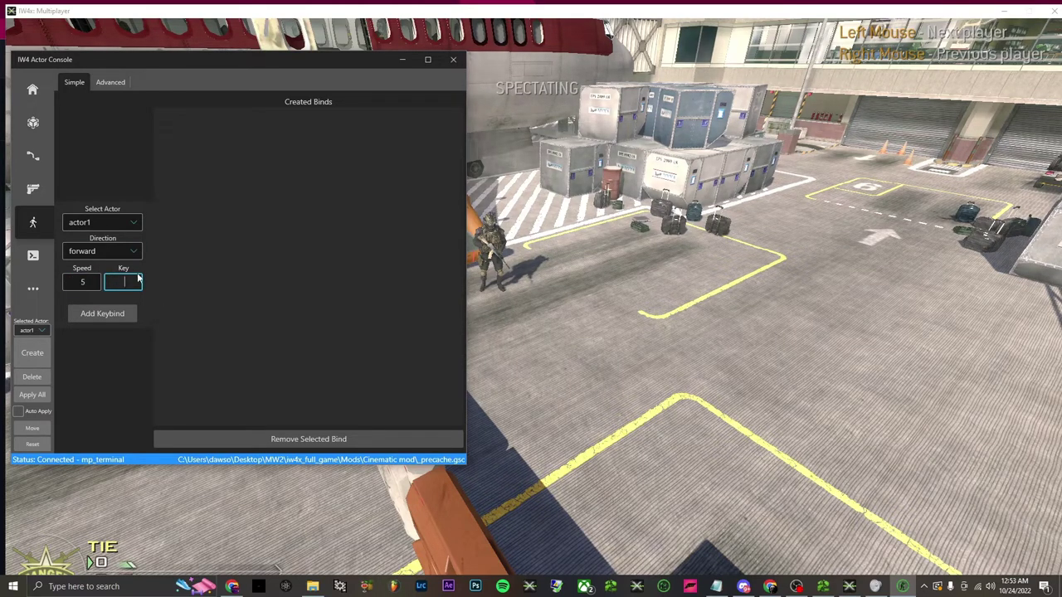
pyautogui.click(107, 319)
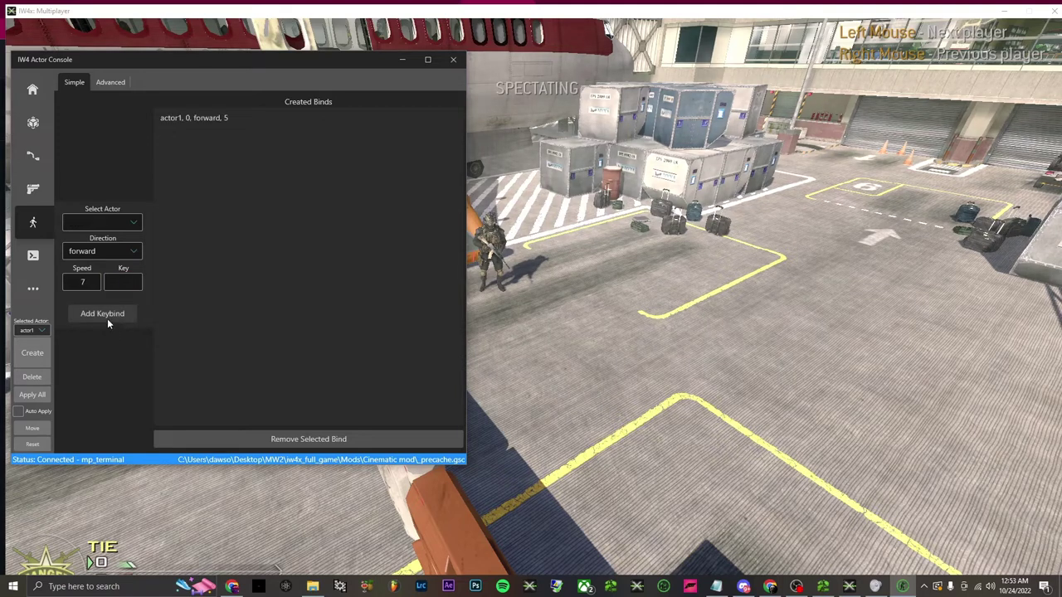
# - Apply walk_cqb_f as actor1's idle animation and return to the game to follow the walking actor
pyautogui.click(33, 156)
pyautogui.click(167, 205)
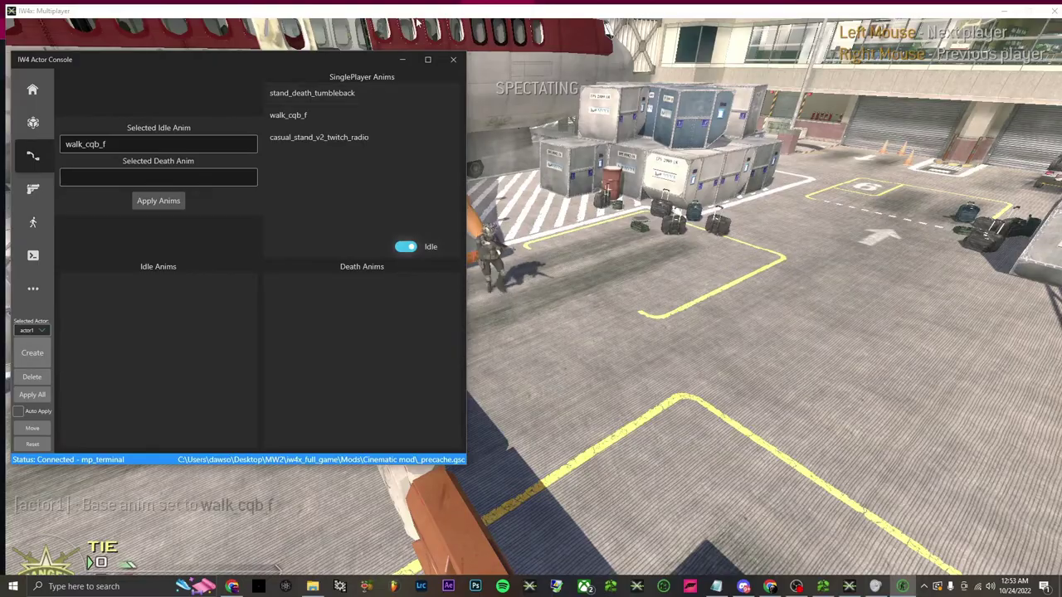
pyautogui.hotkey('alt', 'Tab')
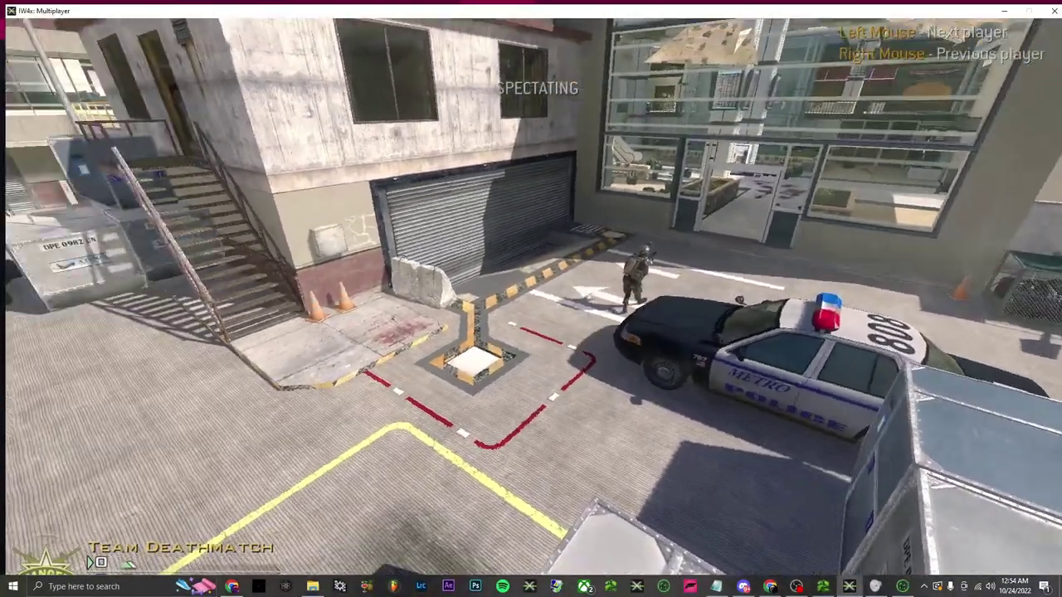
# - Reset all actors with the /actorback command in the in-game console
pyautogui.press('`')
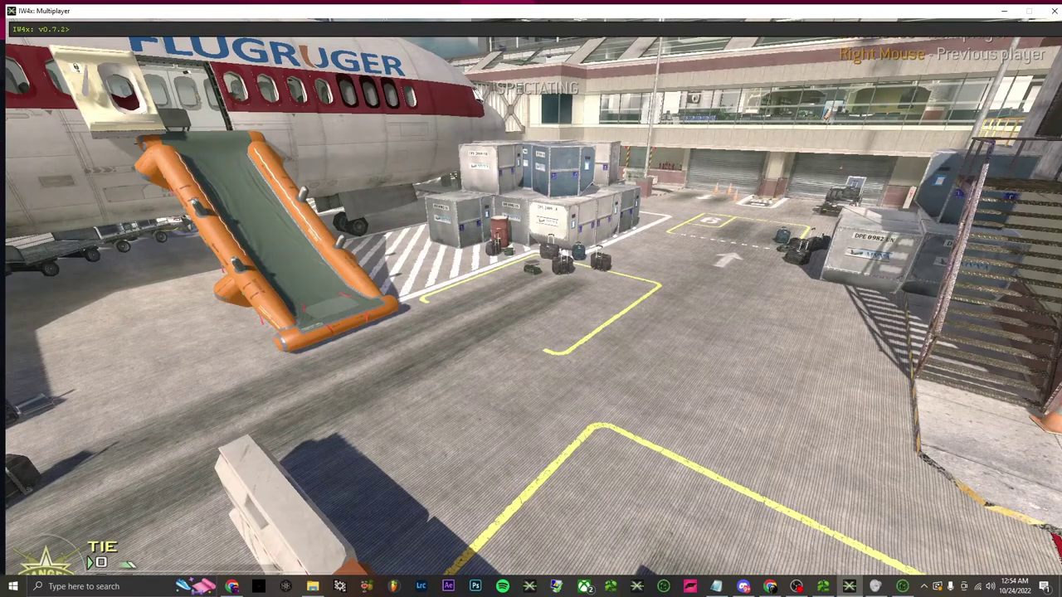
pyautogui.write('/ac')
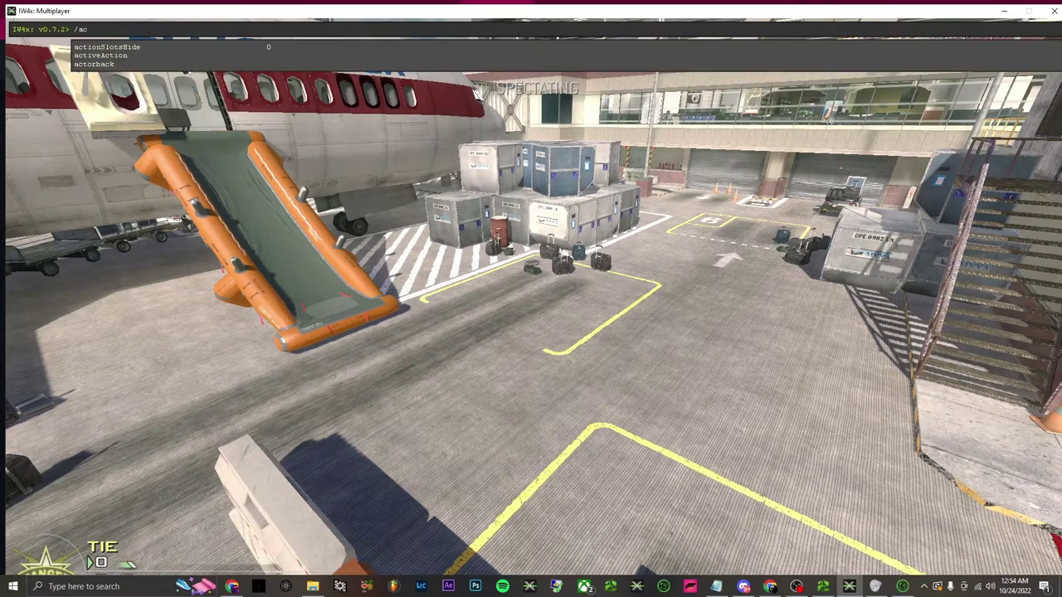
pyautogui.write('torback')
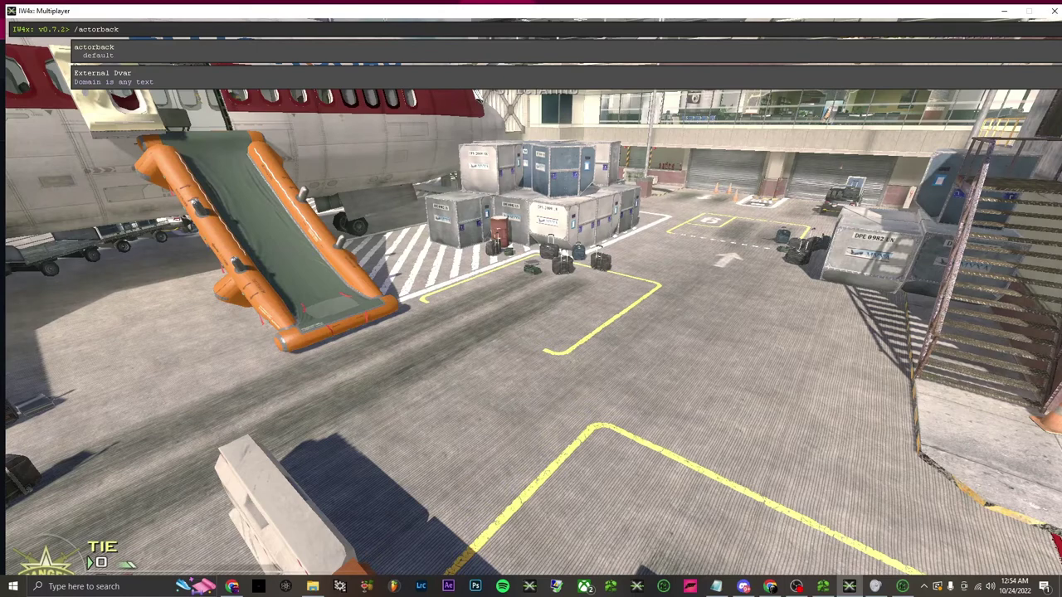
pyautogui.press('Return')
pyautogui.press('`')
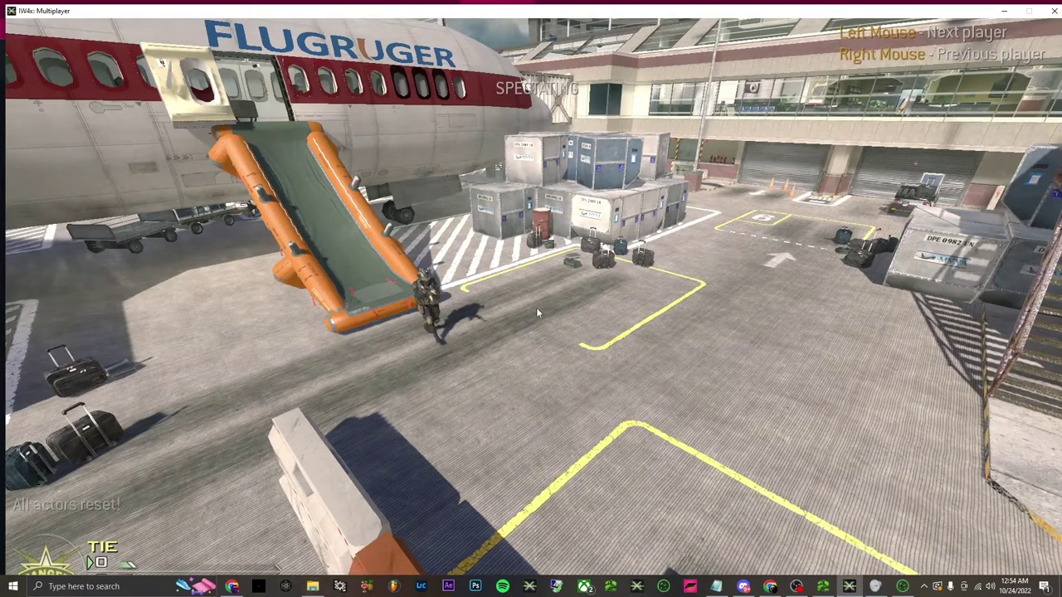
pyautogui.press('super')
pyautogui.click(443, 10)
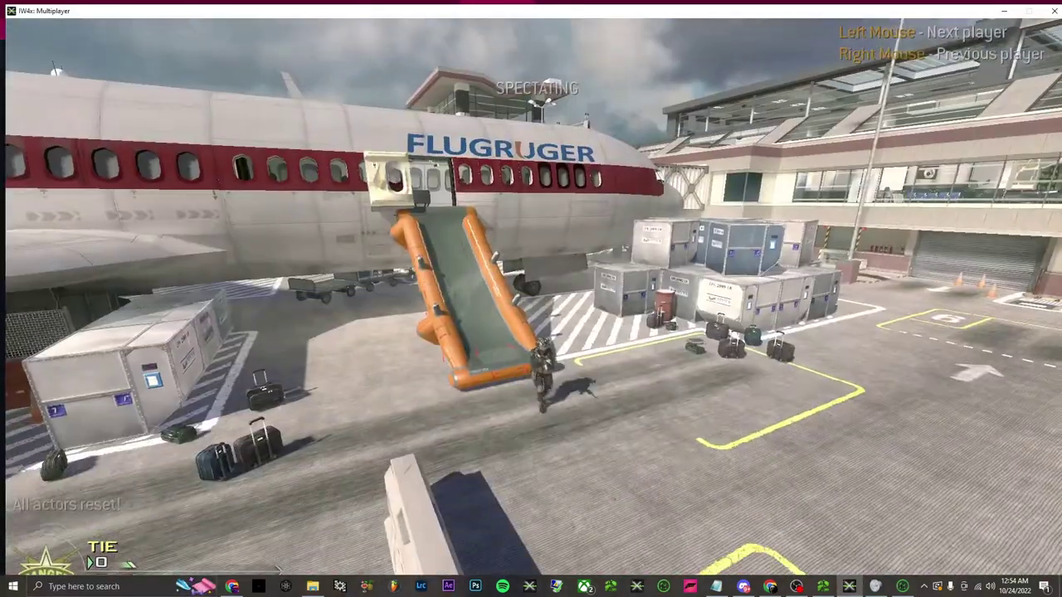
# - Walk the actor forward by running /mvm_actor_walk actor1 6 forward in the in-game console, and watch the movement
pyautogui.press('`')
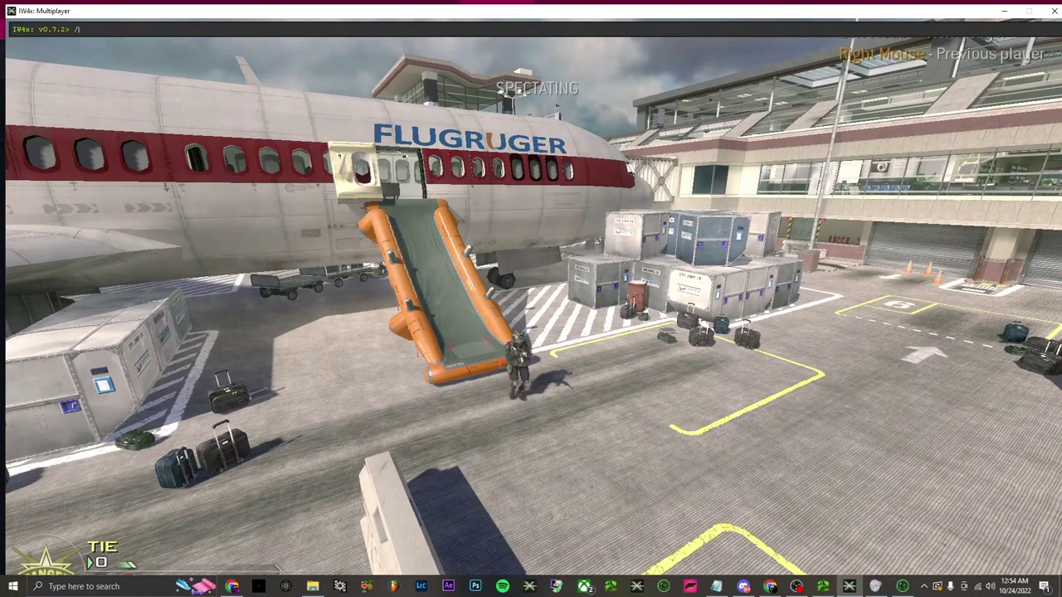
pyautogui.write('/mvm')
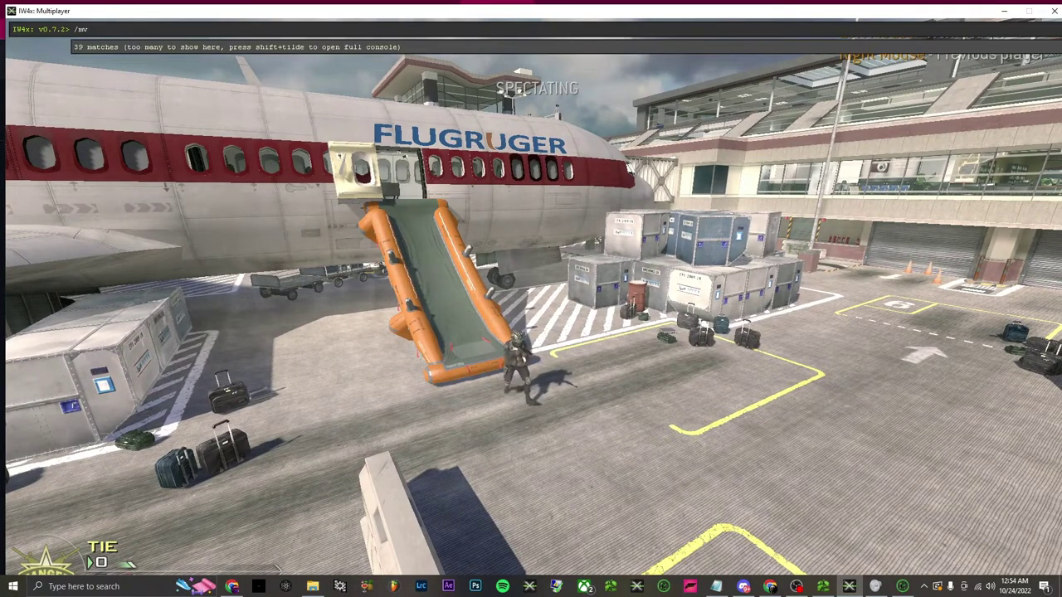
pyautogui.write('_actor_')
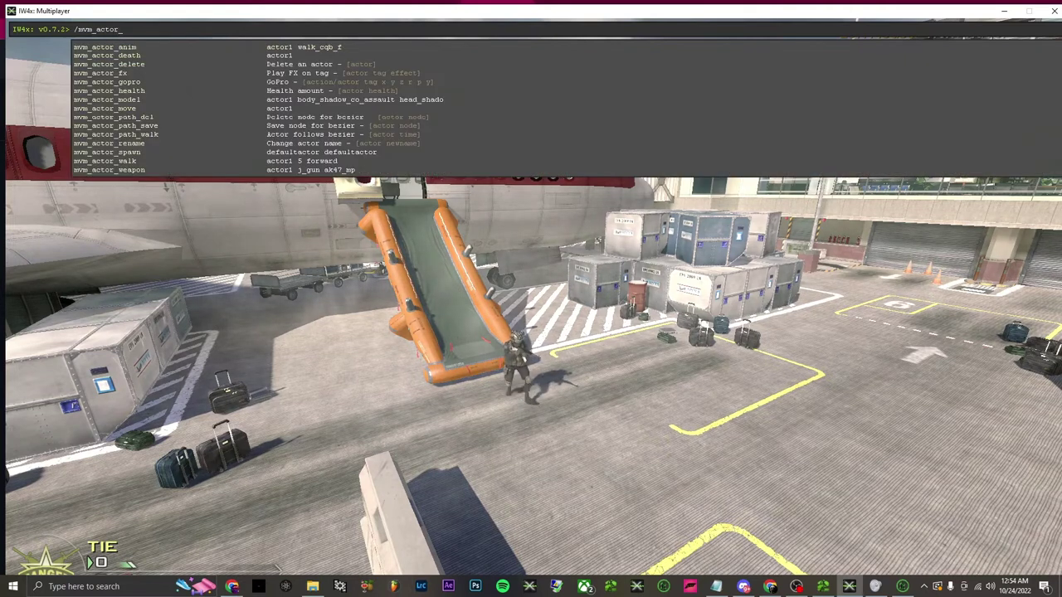
pyautogui.write('walk actor1')
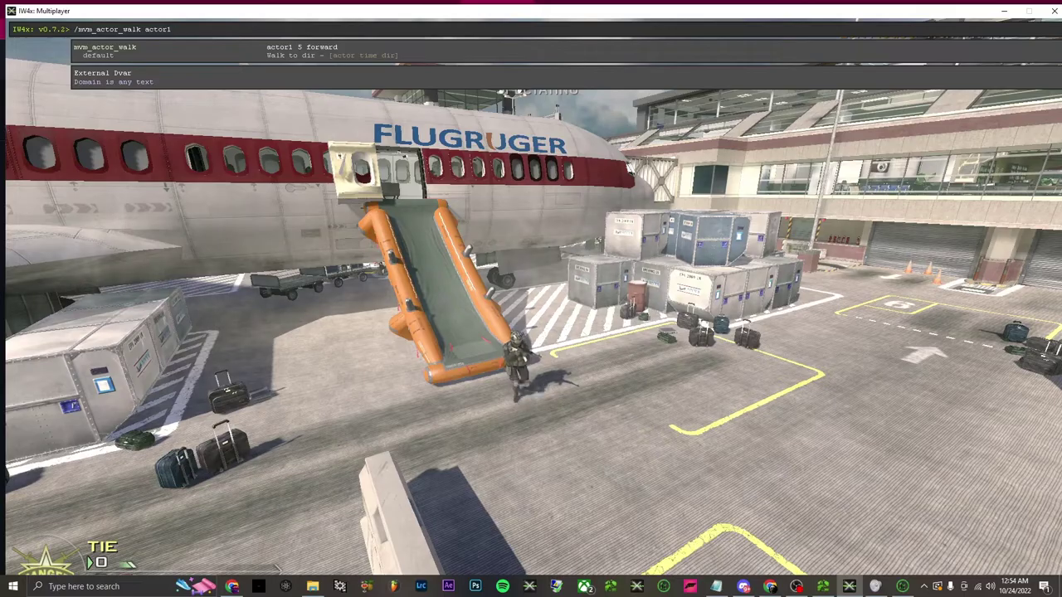
pyautogui.write(' 6 forward')
pyautogui.press('Return')
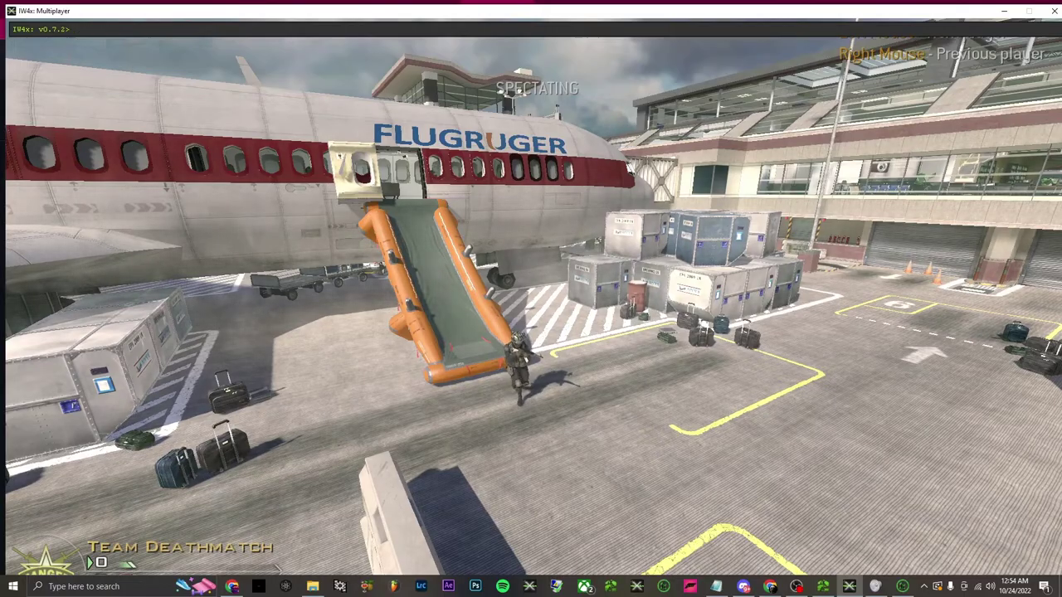
pyautogui.press('`')
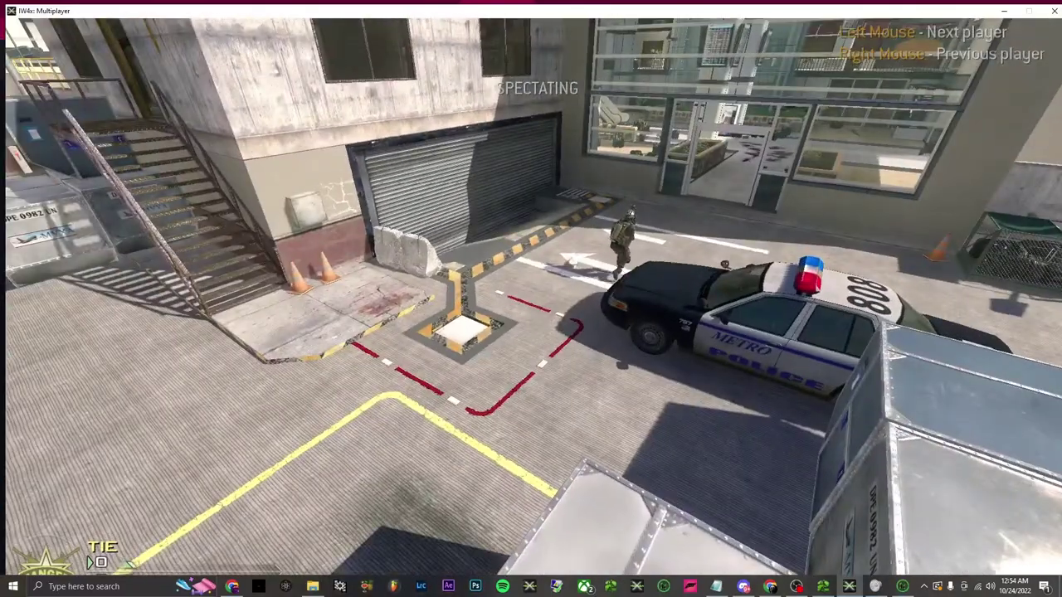
# - Stop the demo recording with /stoprecord in the in-game console and leave the spectator view
pyautogui.press('`')
pyautogui.write('/s')
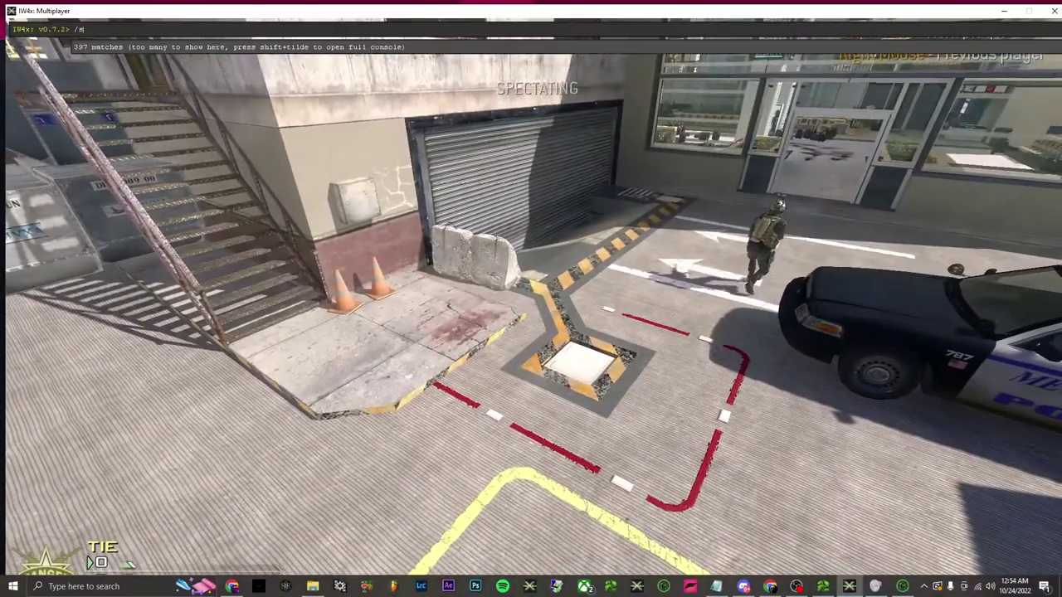
pyautogui.write('toprecord')
pyautogui.press('Return')
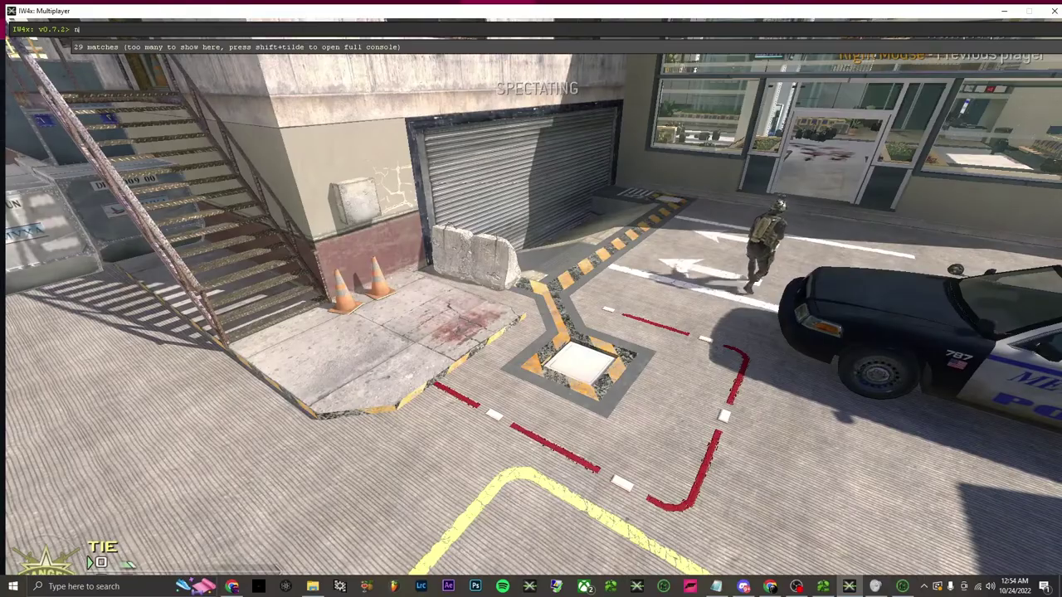
pyautogui.press('`')
pyautogui.press('n')
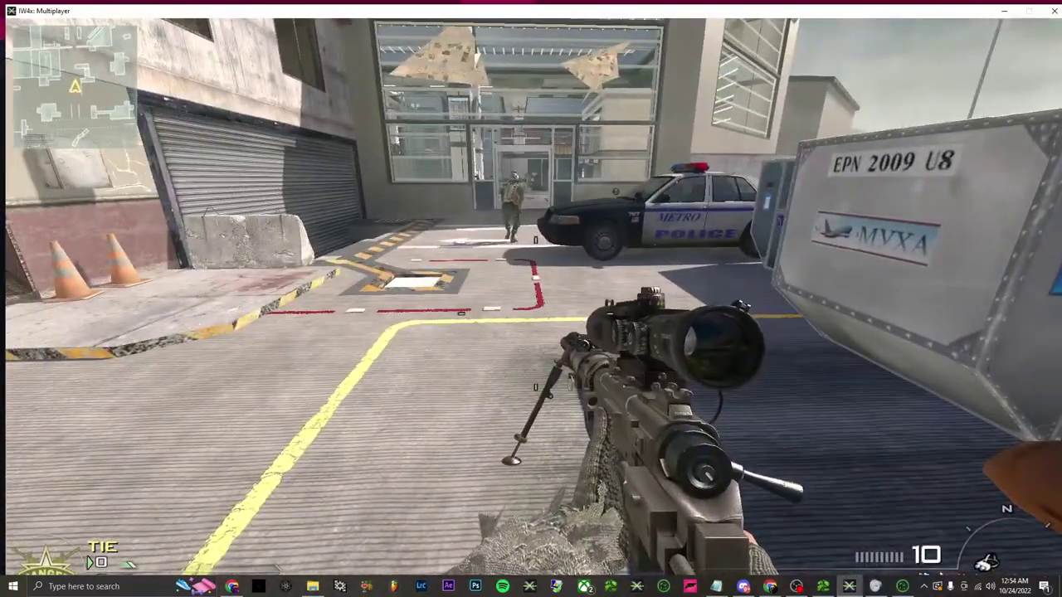
# - Switch to the Actor Console, attach the SPAS-12 shotgun to actor1's tag_stowed_back, and inspect the actor's back in-game
pyautogui.press('super')
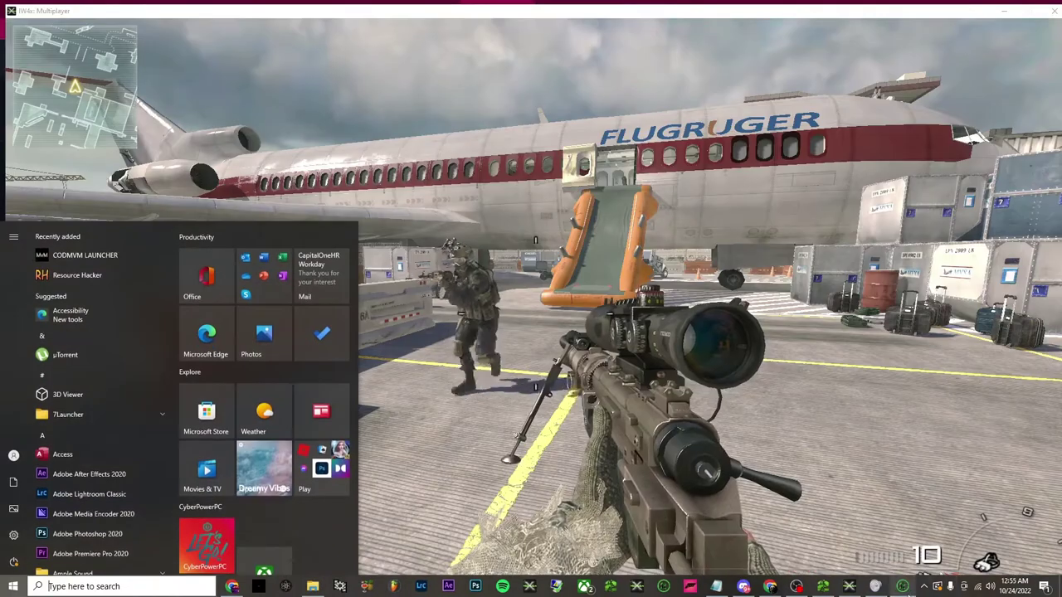
pyautogui.click(902, 587)
pyautogui.moveTo(167, 64); pyautogui.dragTo(765, 69)
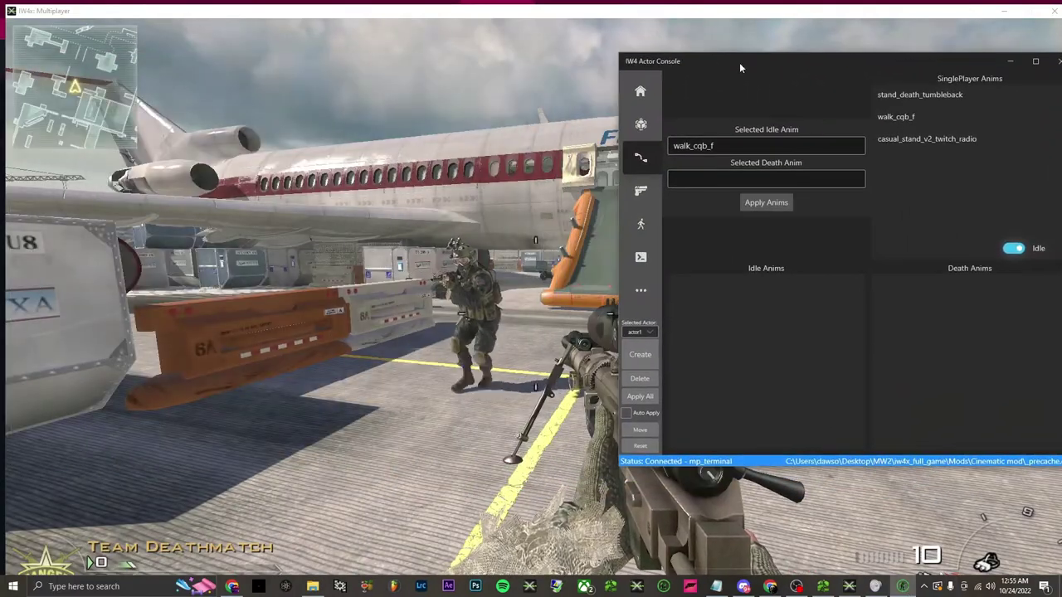
pyautogui.click(644, 196)
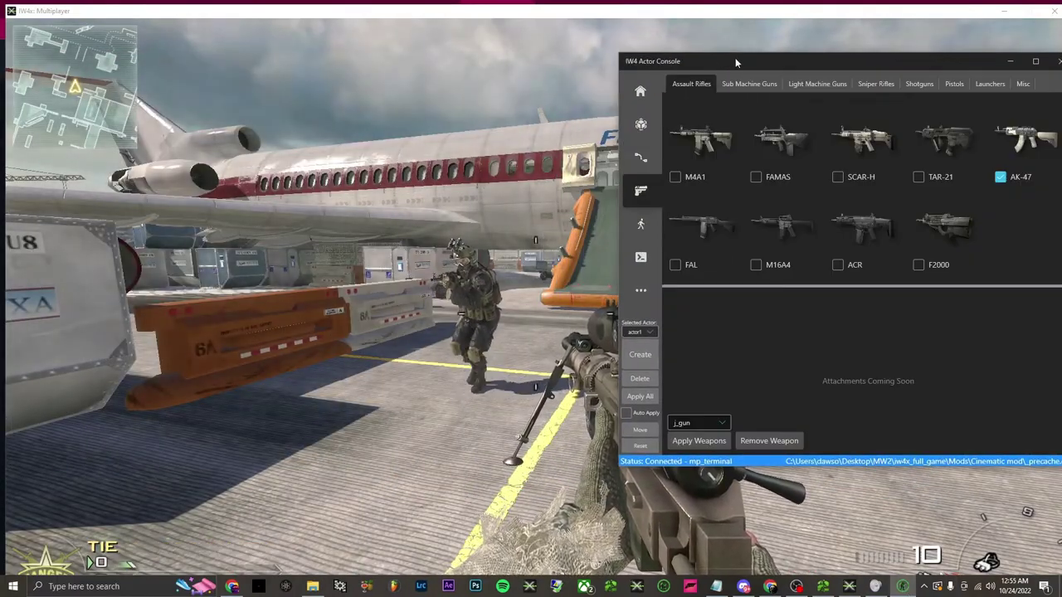
pyautogui.moveTo(735, 57); pyautogui.dragTo(705, 58)
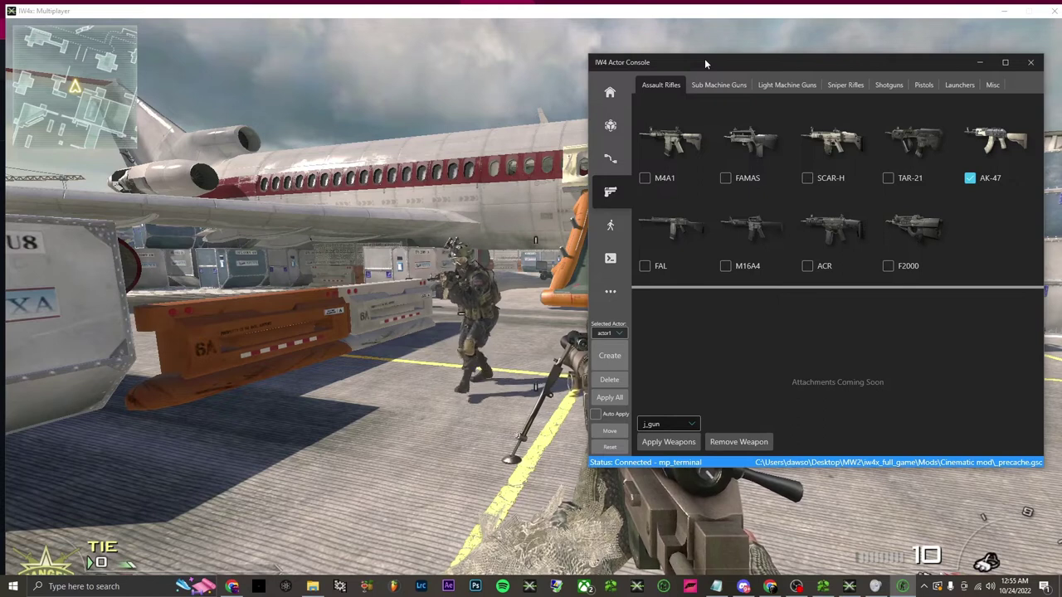
pyautogui.click(890, 85)
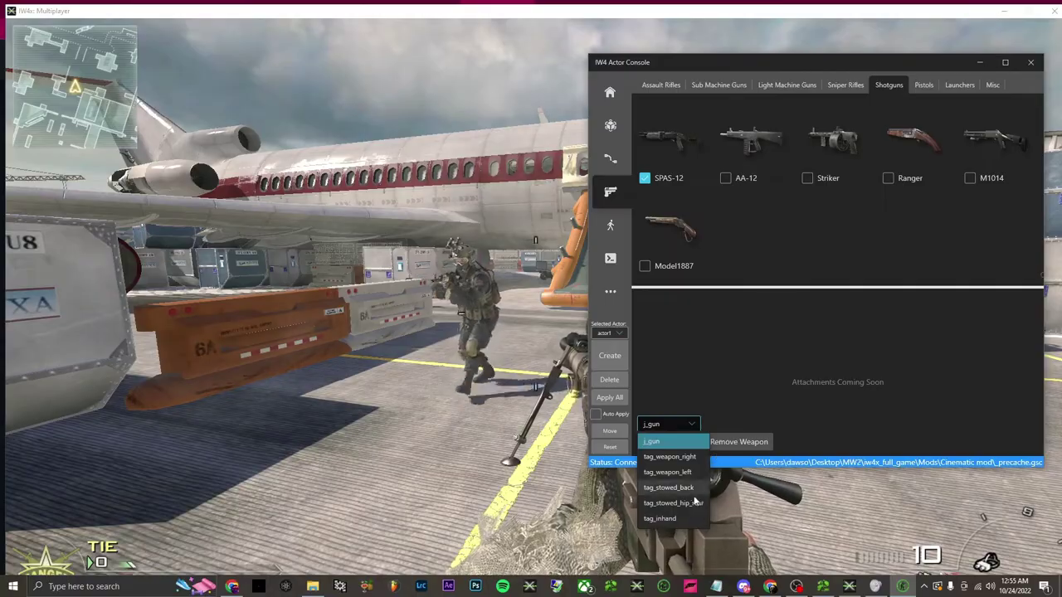
pyautogui.click(445, 15)
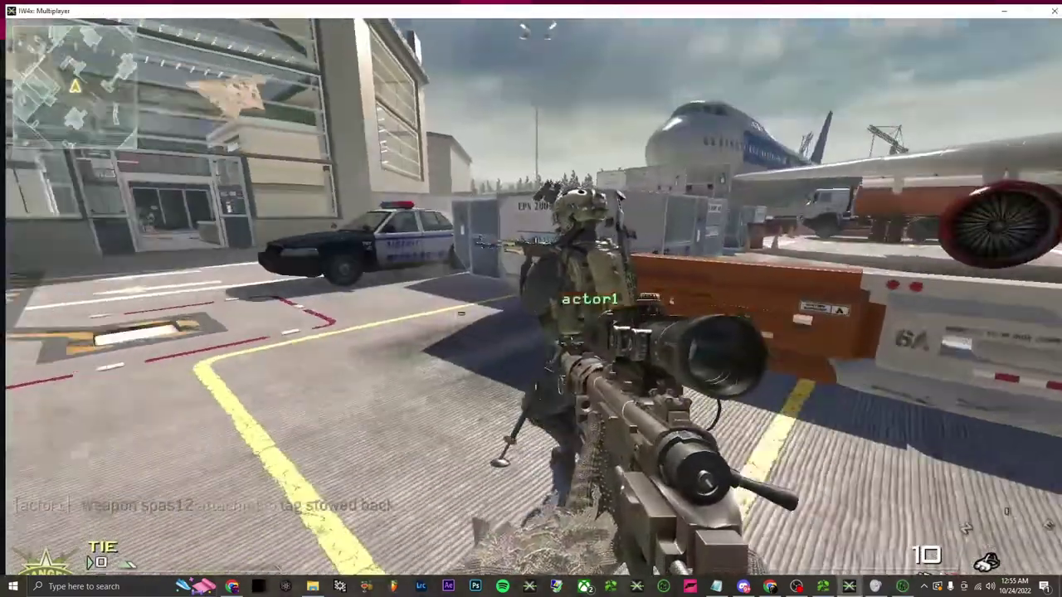
pyautogui.press('d')
pyautogui.press('a')
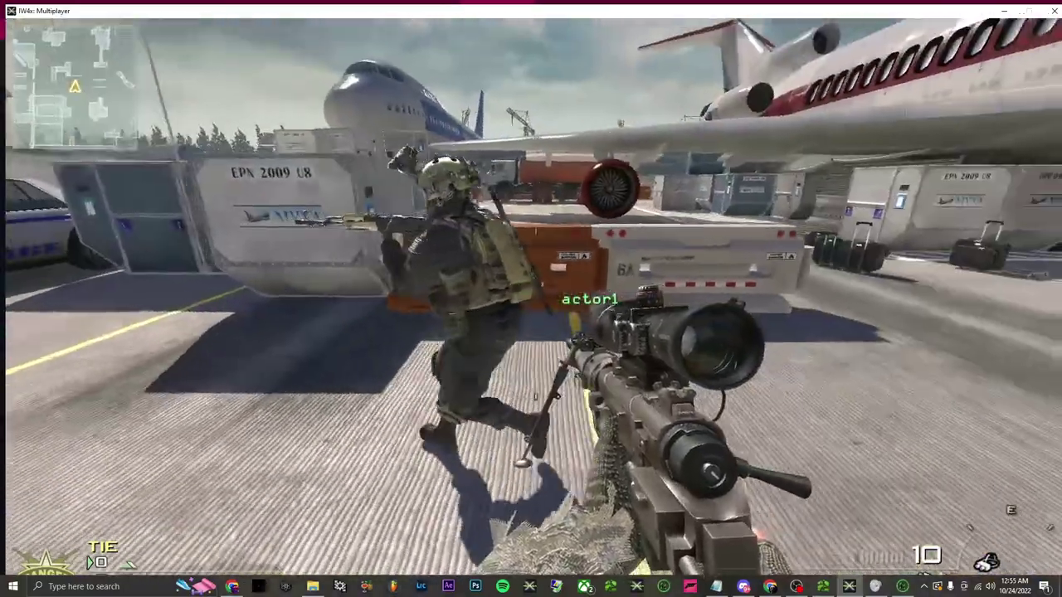
pyautogui.press('s')
pyautogui.press('r')
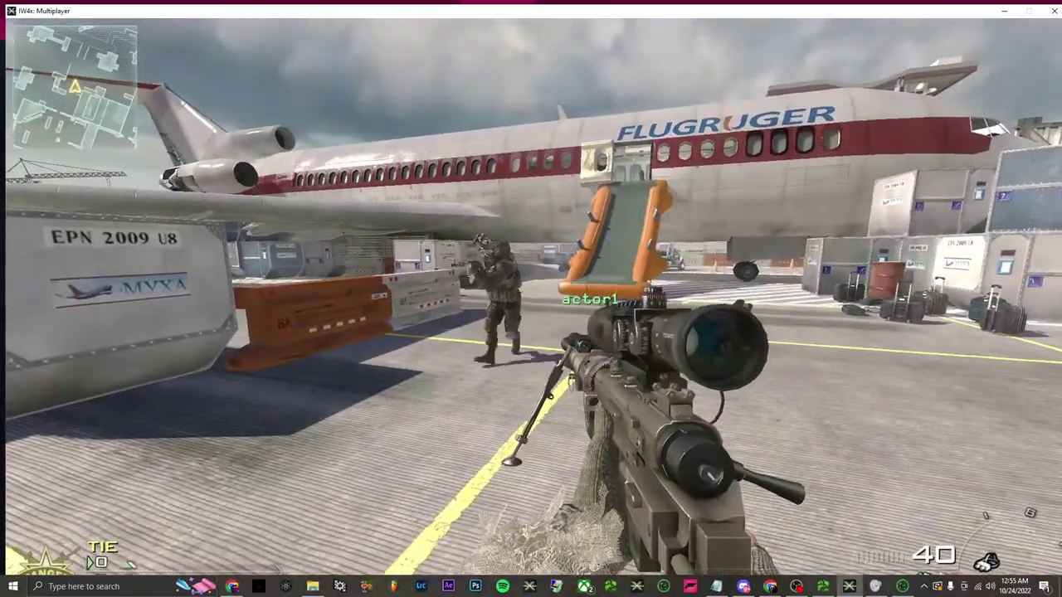
# - Return to the Actor Console and examine its movement keybind, config and demo recording options
pyautogui.press('super')
pyautogui.click(902, 586)
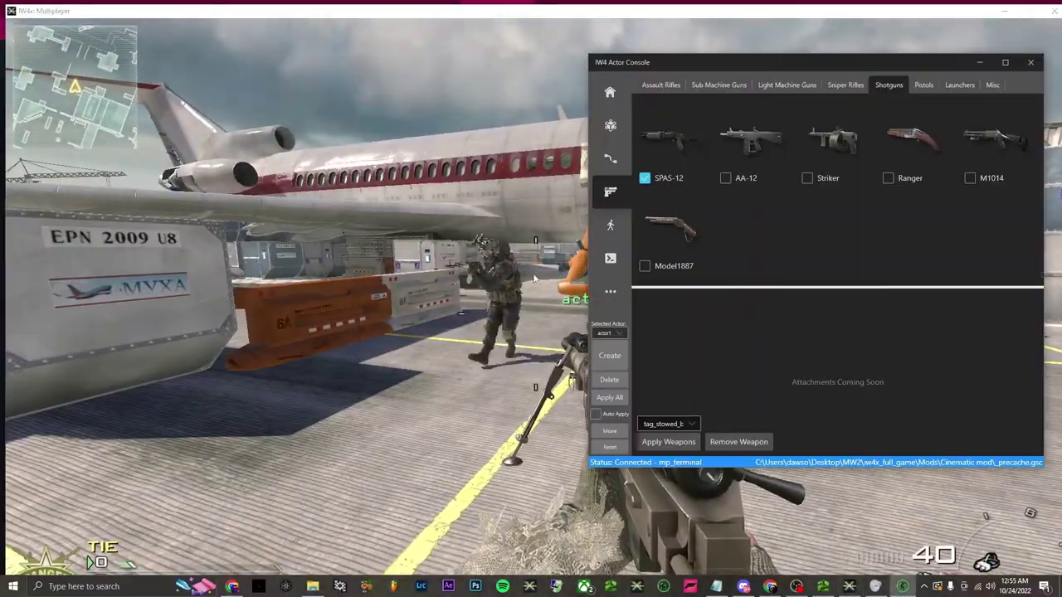
pyautogui.click(612, 227)
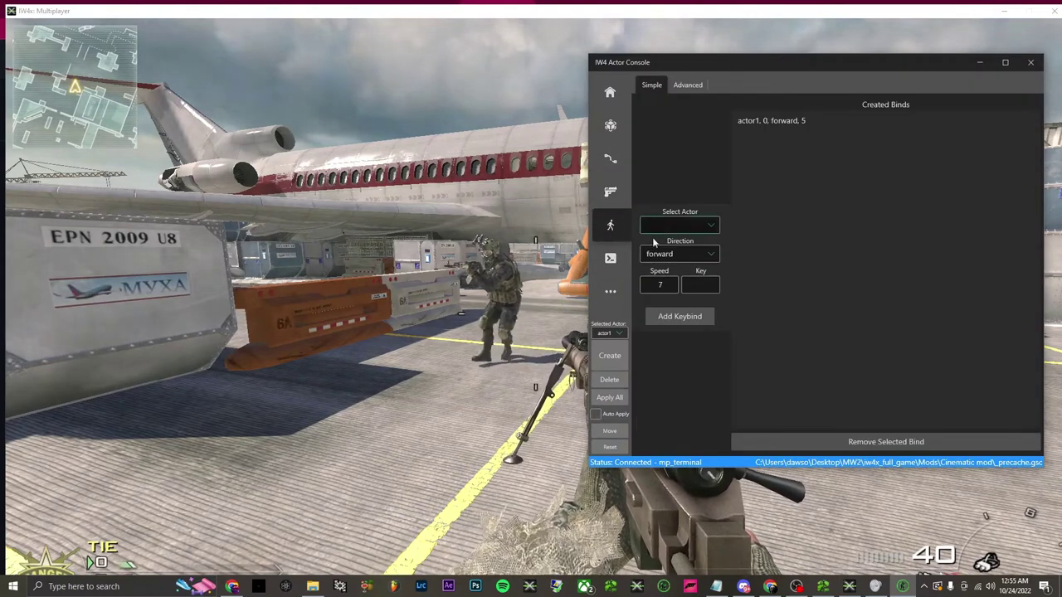
pyautogui.click(611, 260)
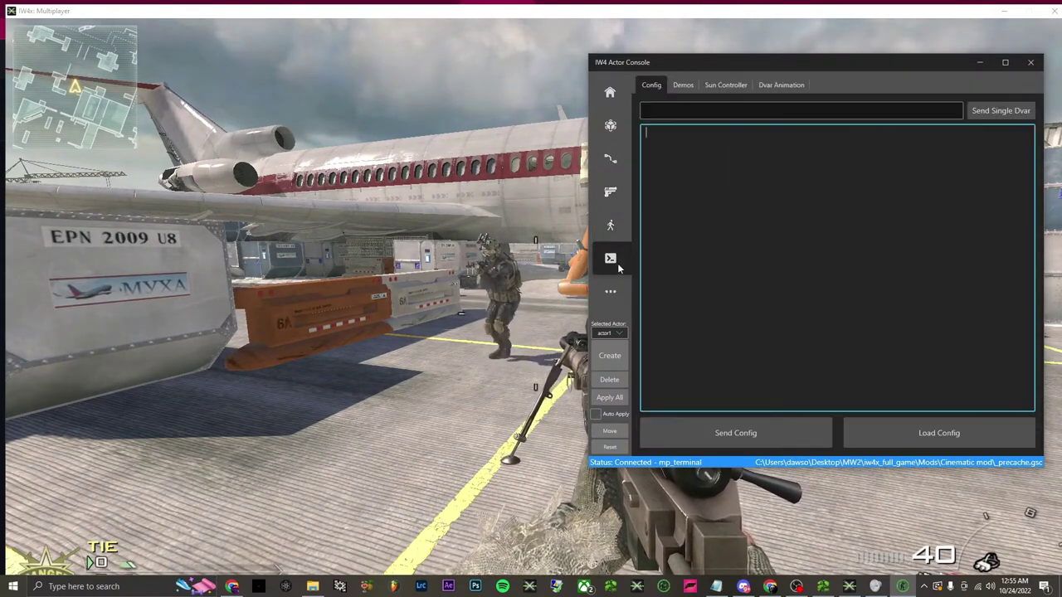
pyautogui.click(683, 85)
pyautogui.click(661, 76)
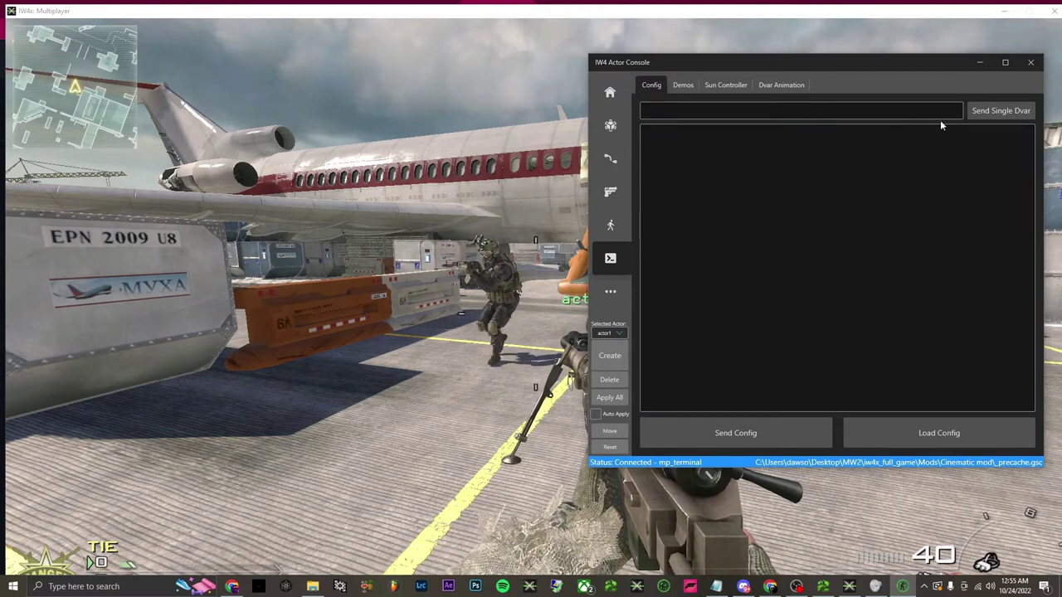
pyautogui.click(681, 87)
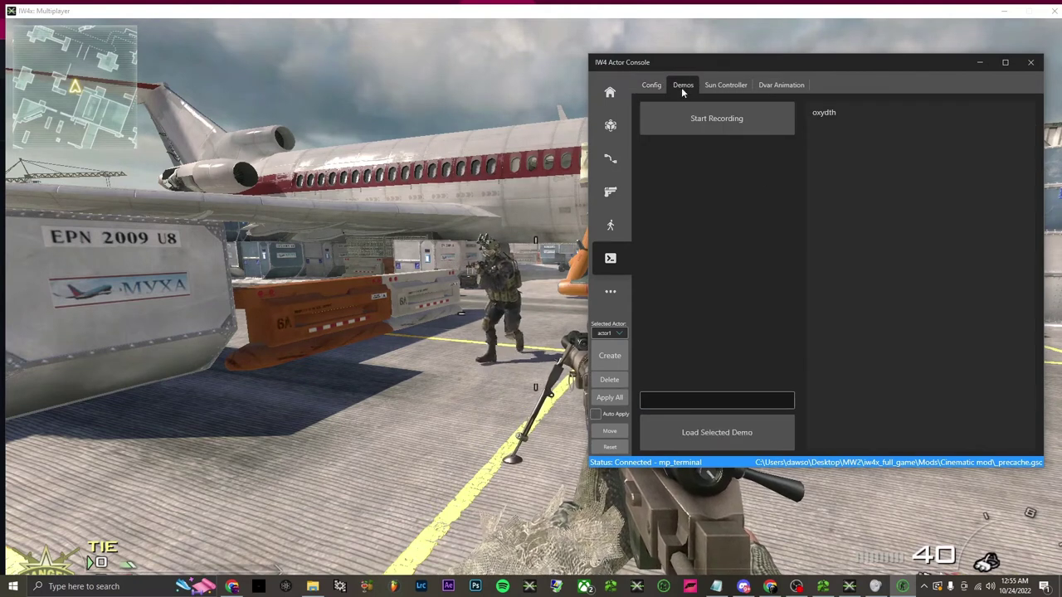
pyautogui.click(840, 115)
# - Enable the custom sun in the Sun Controller and set its X direction to 0.6041
pyautogui.click(729, 84)
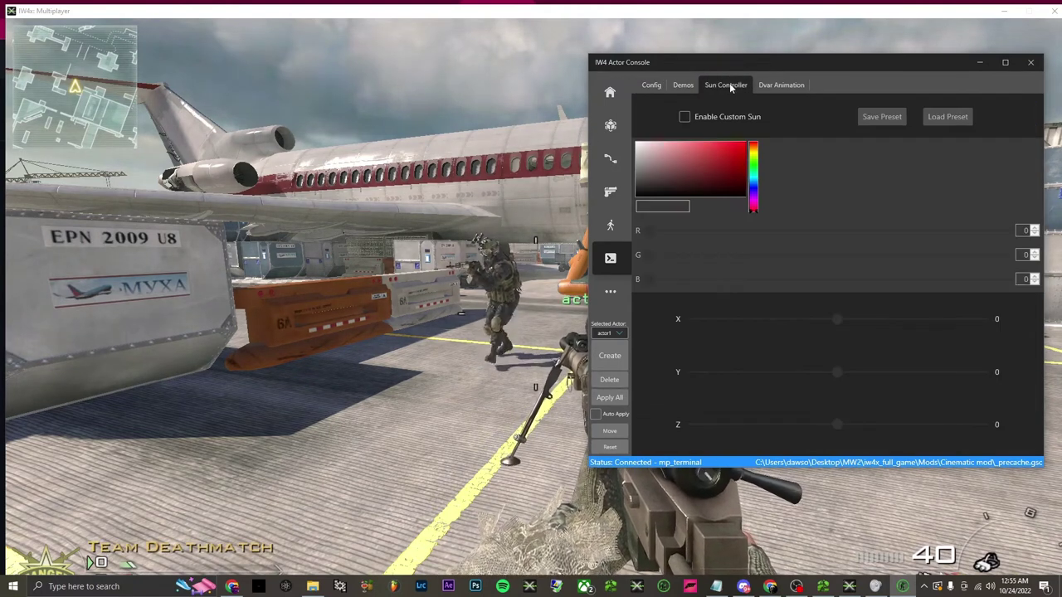
pyautogui.click(684, 117)
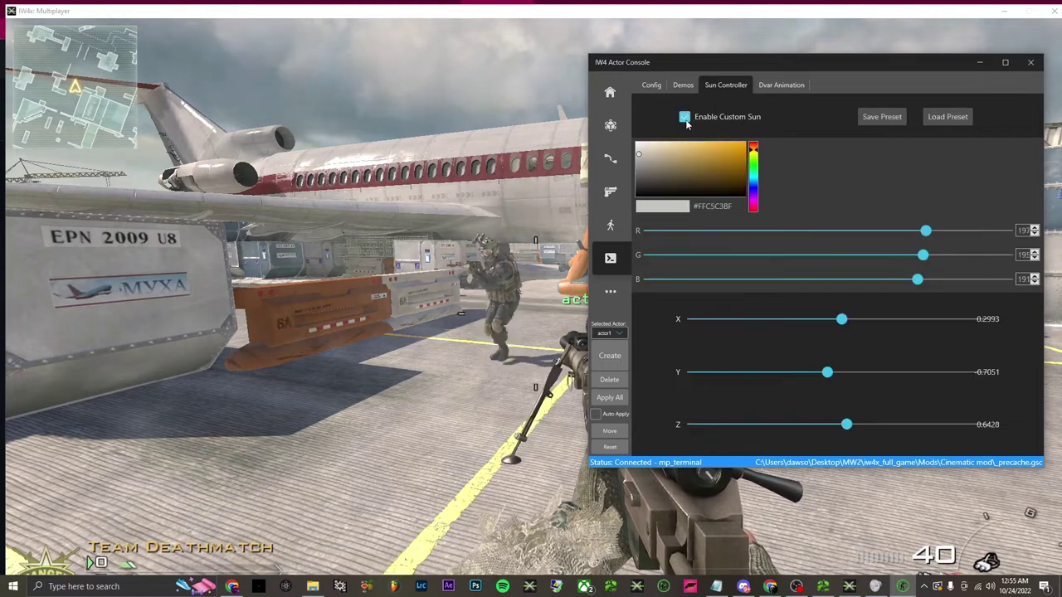
pyautogui.moveTo(841, 319)
pyautogui.mouseDown()
pyautogui.moveTo(819, 321)
pyautogui.moveTo(848, 318)
pyautogui.mouseUp()
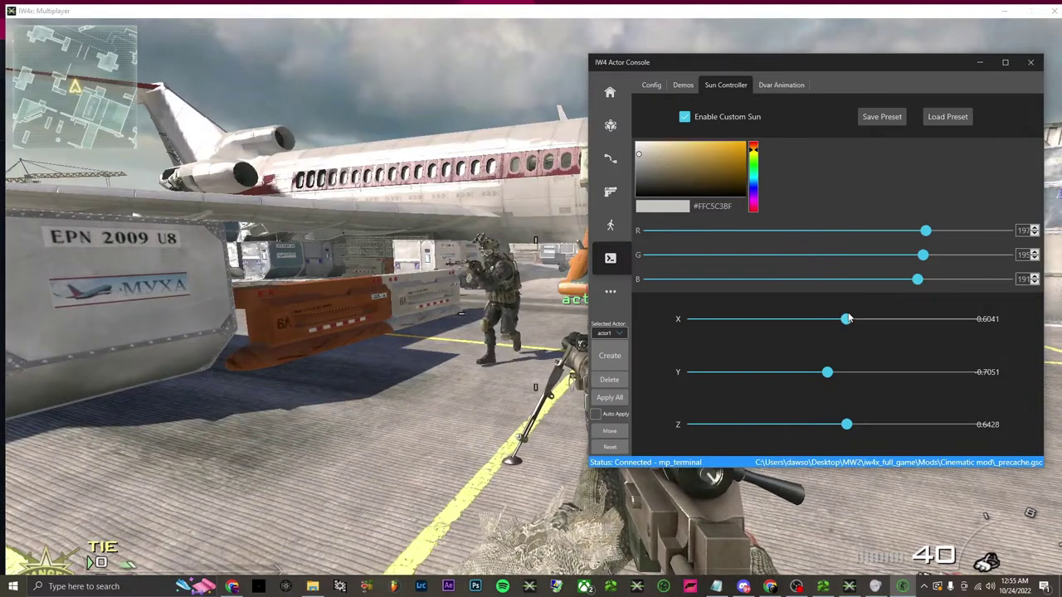
# - Set the custom sun's Y direction to -1.0861, Z to -0.3096, and its colour to the brown #FF826A3B
pyautogui.moveTo(826, 380)
pyautogui.mouseDown()
pyautogui.moveTo(808, 375)
pyautogui.moveTo(822, 375)
pyautogui.mouseUp()
pyautogui.moveTo(846, 425); pyautogui.dragTo(838, 427)
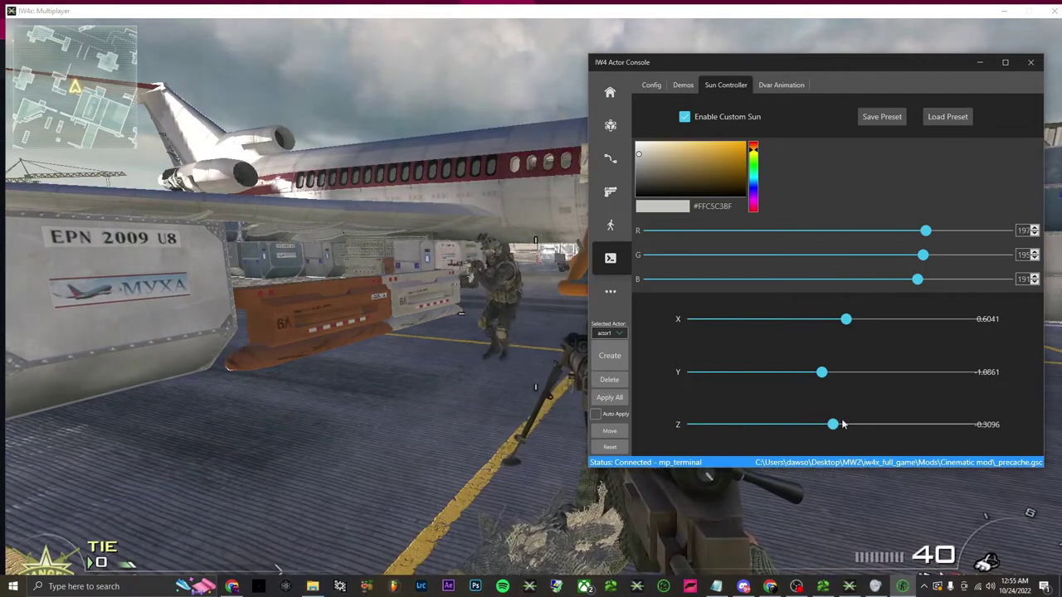
pyautogui.moveTo(682, 185)
pyautogui.mouseDown()
pyautogui.moveTo(708, 160)
pyautogui.moveTo(698, 178)
pyautogui.moveTo(685, 166)
pyautogui.moveTo(697, 168)
pyautogui.mouseUp()
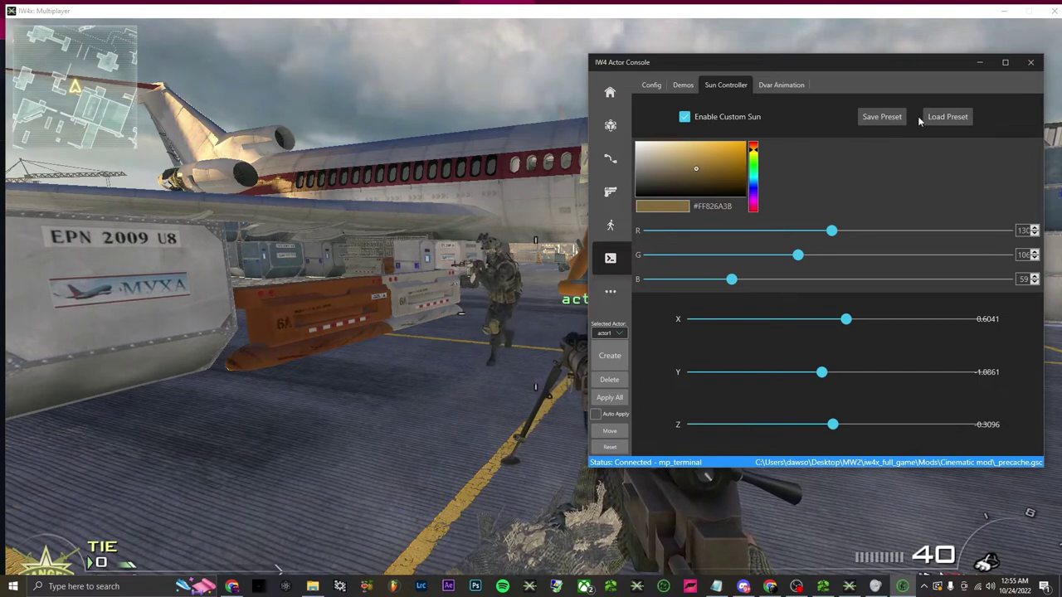
# - Review the Dvar Animation options, and revisit the Sun Controller and demo recording options
pyautogui.click(788, 85)
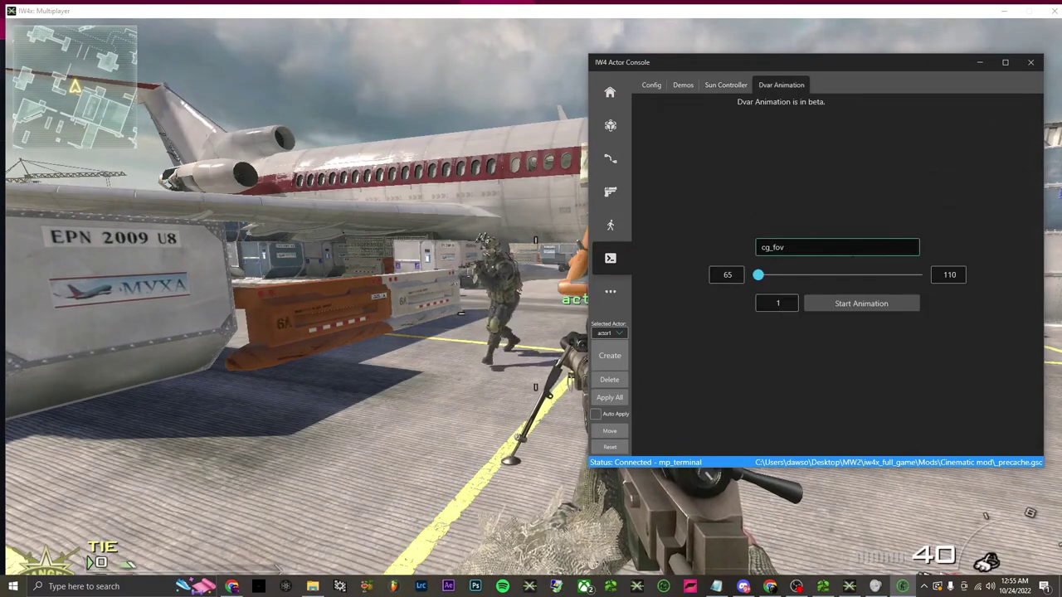
pyautogui.click(706, 86)
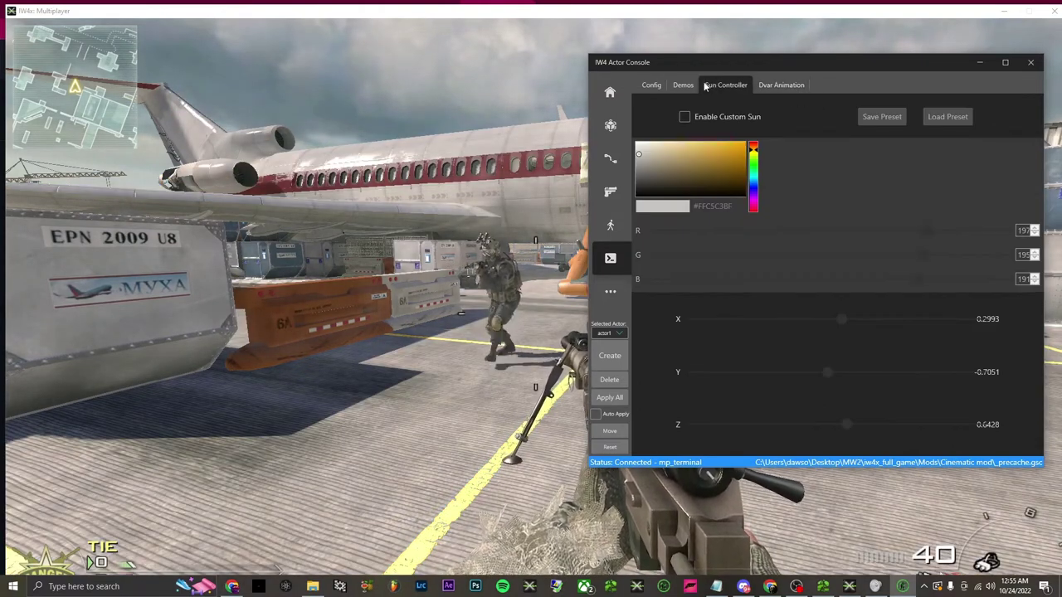
pyautogui.click(685, 87)
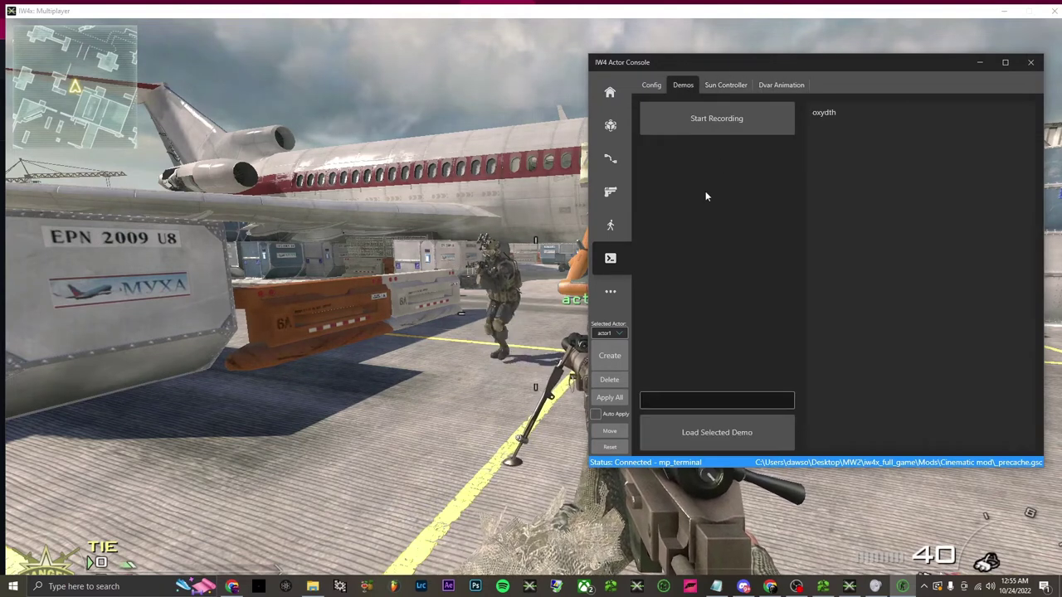
# - Enable the Bone Cam for actor1 and set its bone to j_gun
pyautogui.click(610, 291)
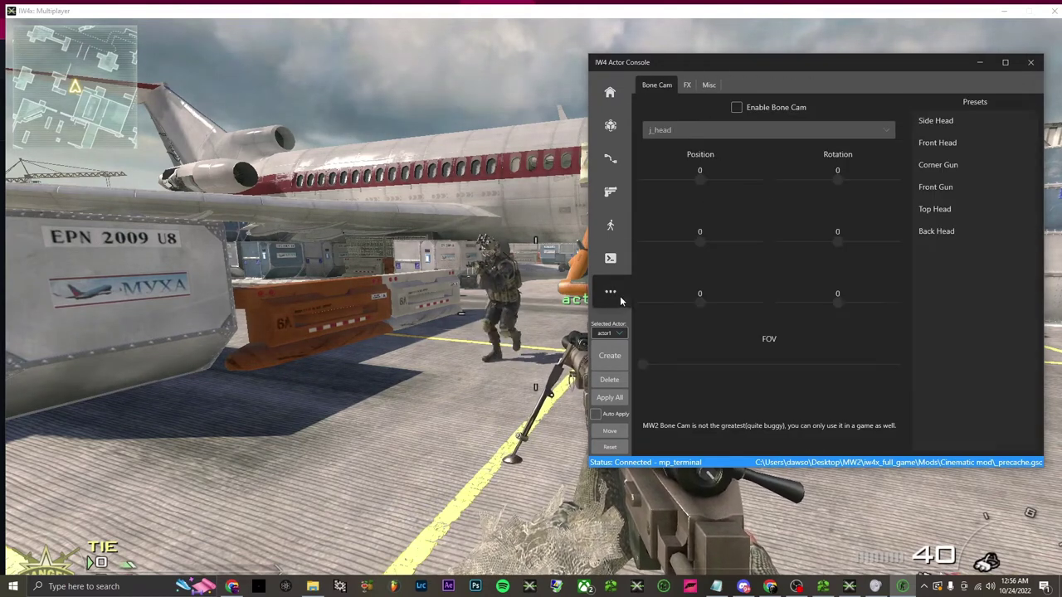
pyautogui.click(737, 108)
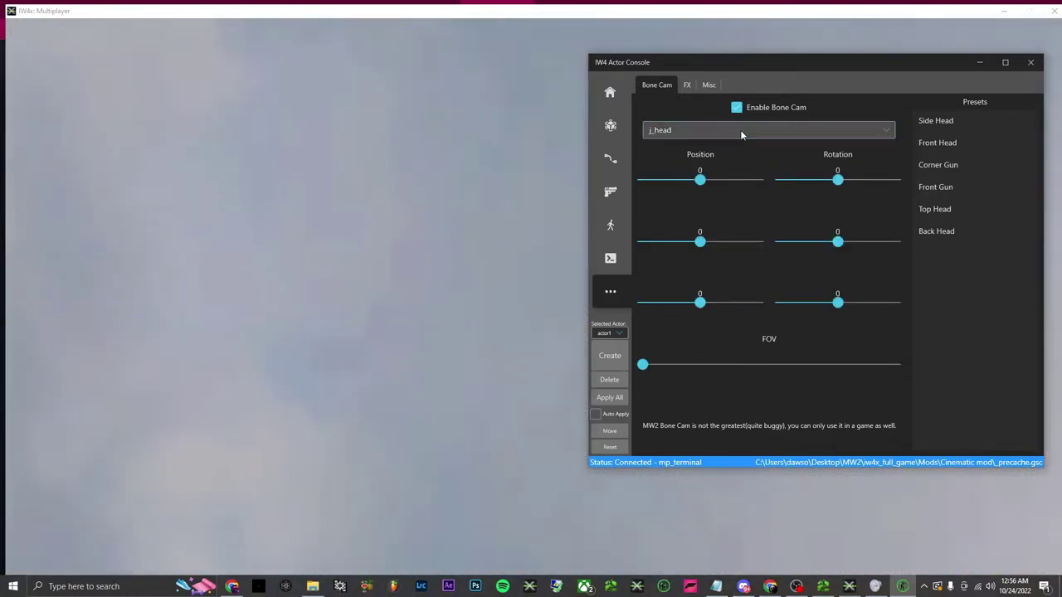
pyautogui.click(740, 130)
pyautogui.click(717, 161)
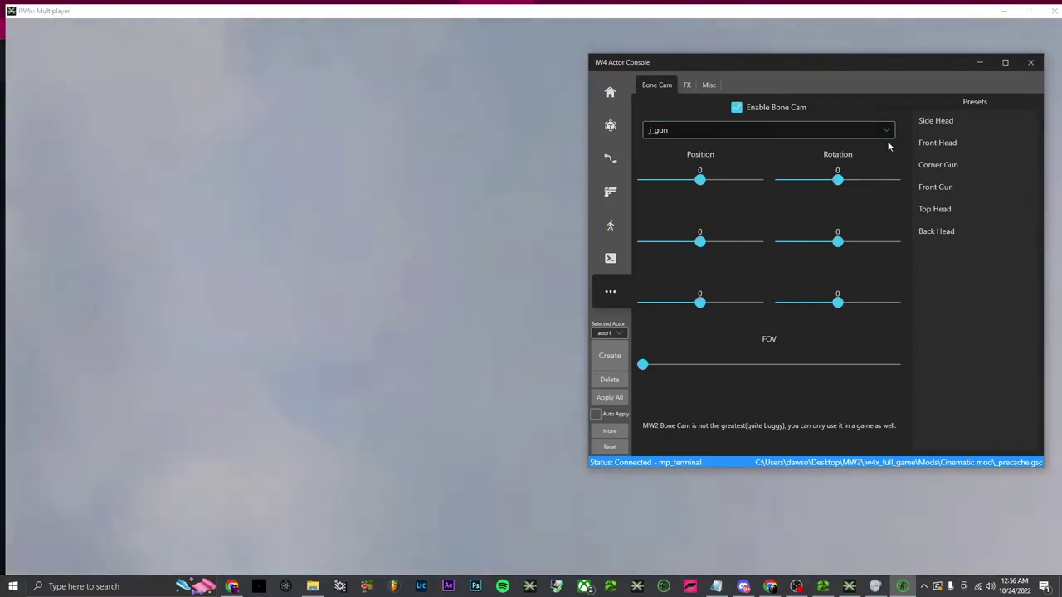
# - Try the Side Head, Front Head and Corner Gun camera presets, and set Corner Gun's third rotation value to 6
pyautogui.click(947, 123)
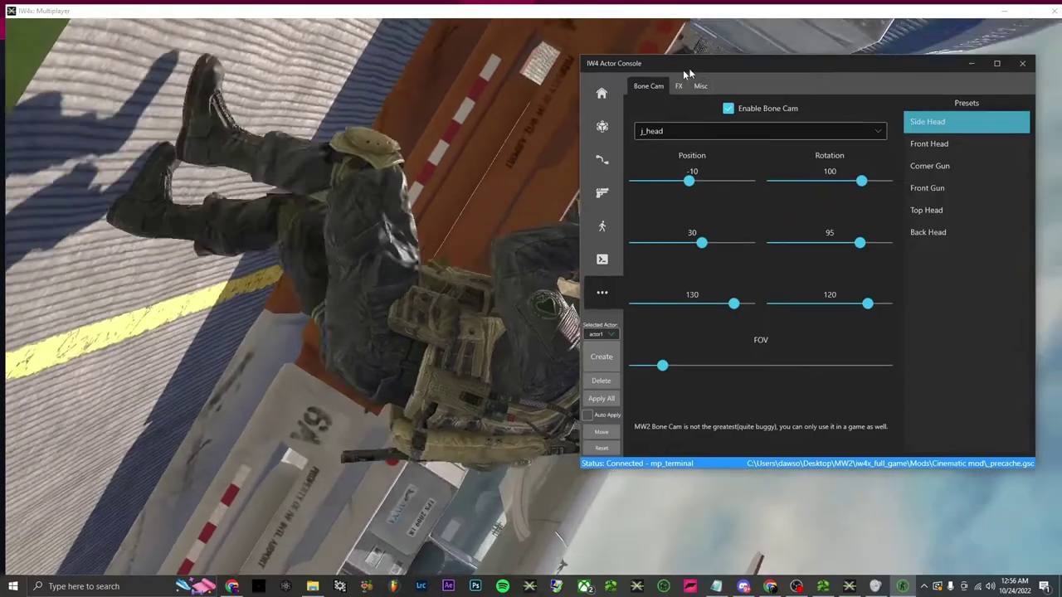
pyautogui.moveTo(683, 69); pyautogui.dragTo(140, 85)
pyautogui.click(190, 145)
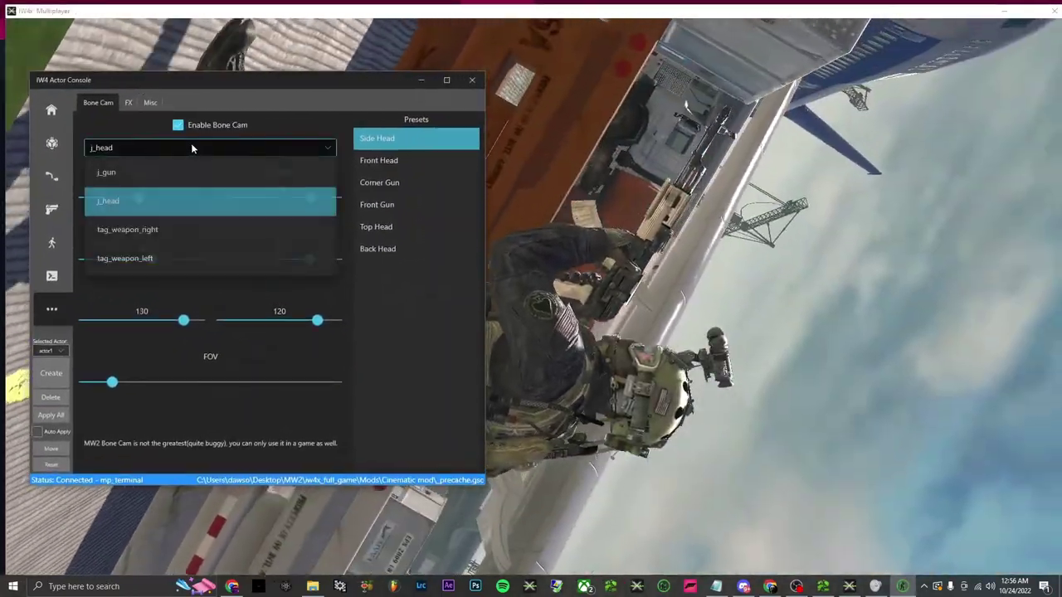
pyautogui.click(191, 145)
pyautogui.click(376, 166)
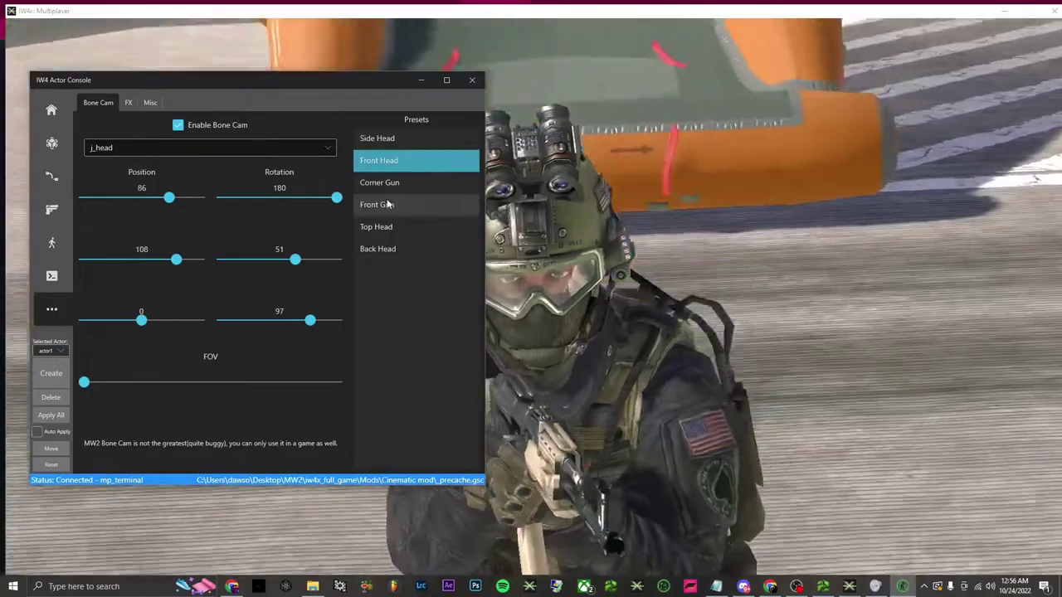
pyautogui.click(380, 183)
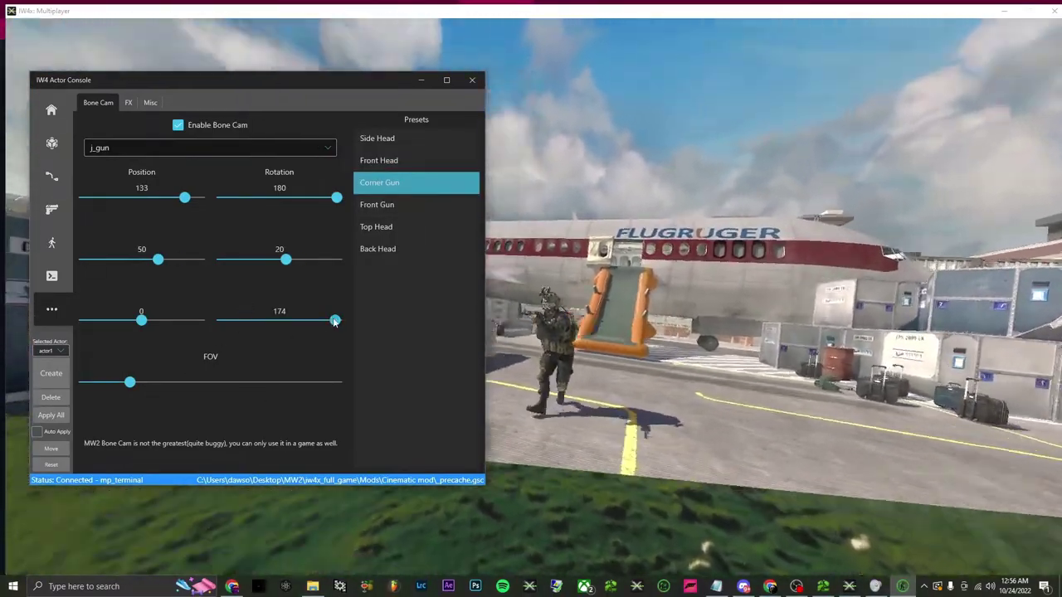
pyautogui.moveTo(335, 320); pyautogui.dragTo(281, 326)
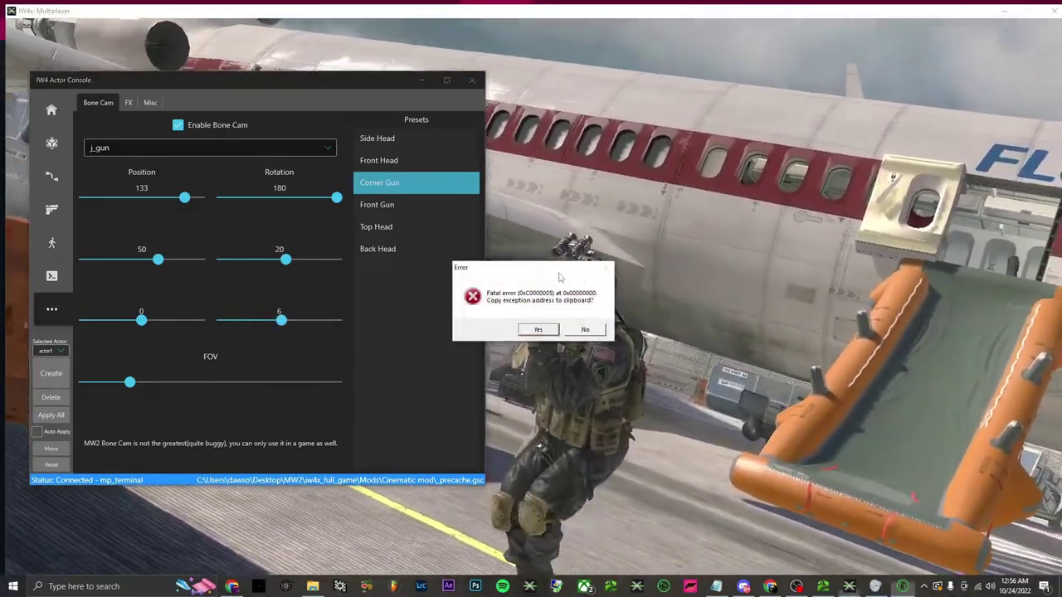
# - Dismiss the game's fatal error dialog without copying the exception address
pyautogui.moveTo(560, 278); pyautogui.dragTo(803, 123)
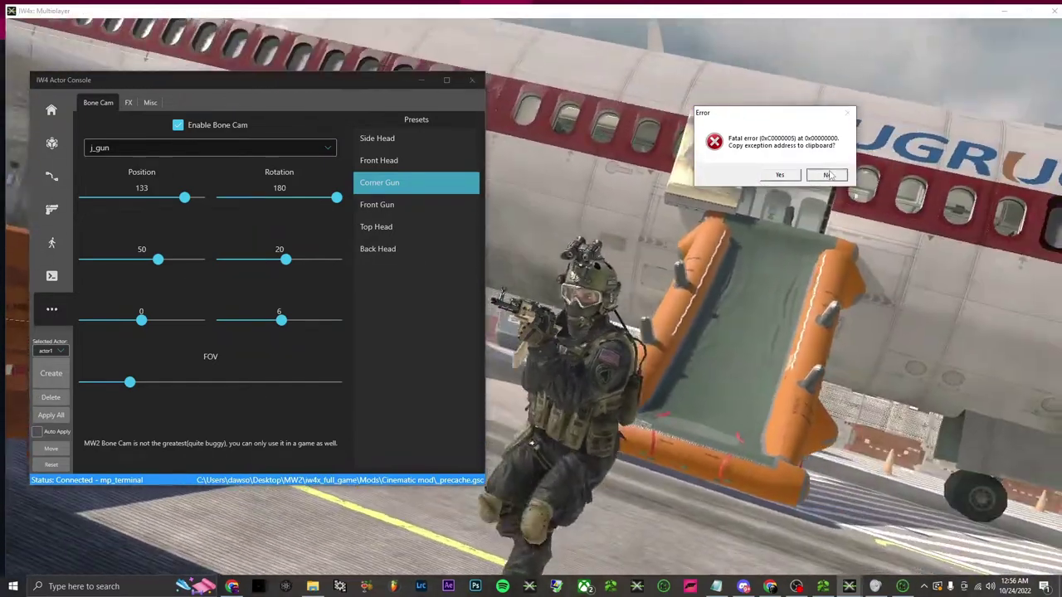
pyautogui.click(827, 174)
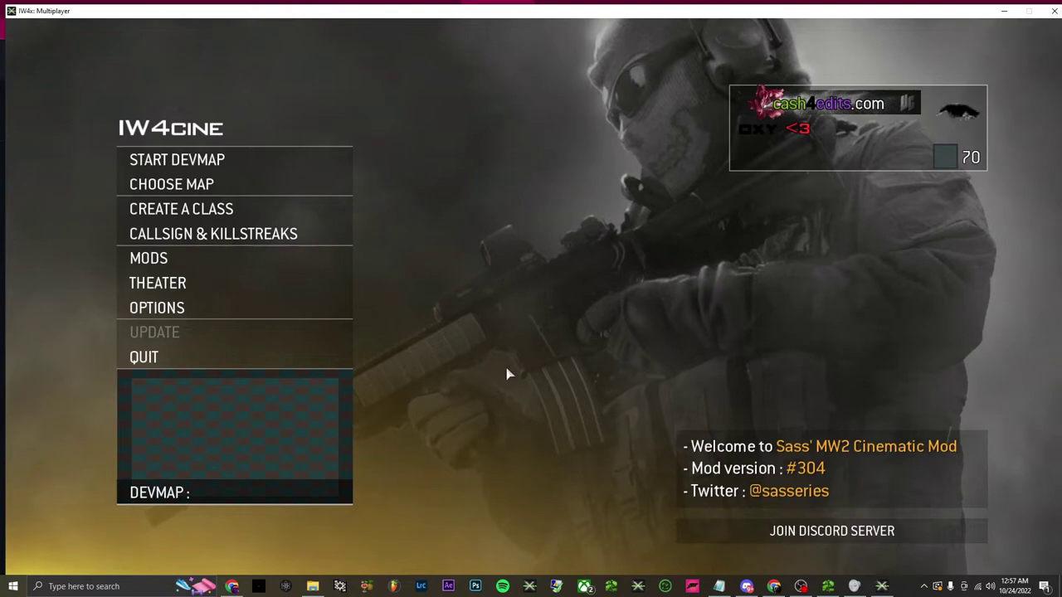
# - Download the CODMVM Launcher from codmvm.com/launcher in the browser and place it in the Desktop\MW2 folder
pyautogui.click(313, 586)
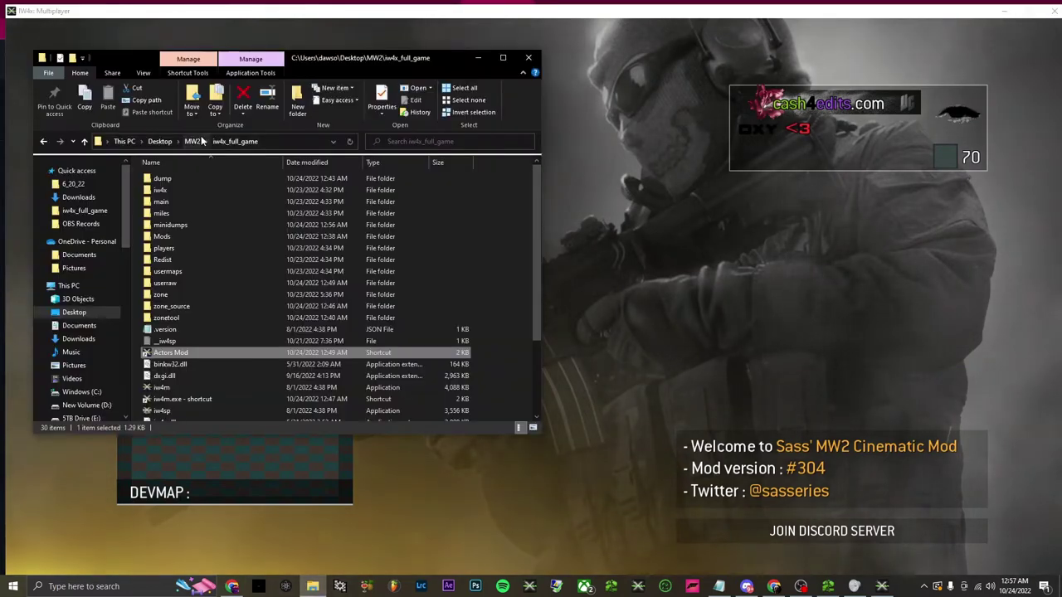
pyautogui.click(775, 586)
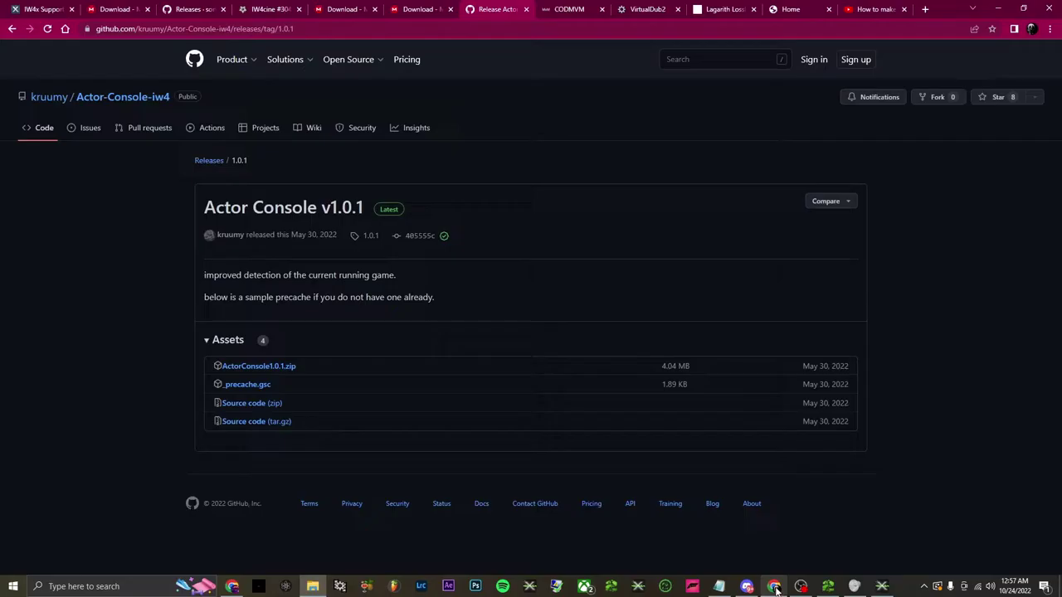
pyautogui.click(574, 9)
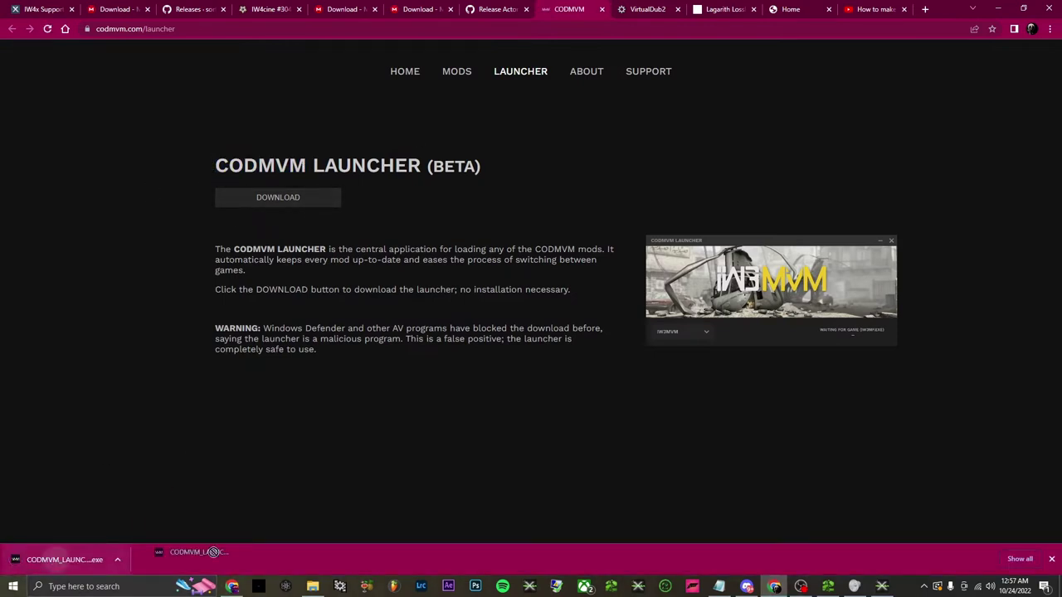
pyautogui.click(315, 587)
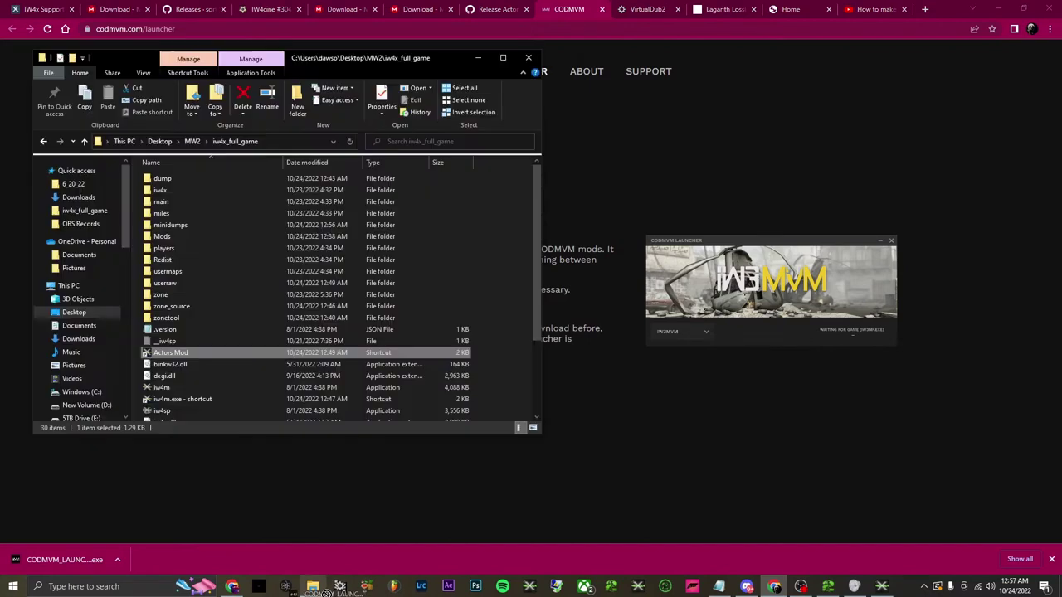
pyautogui.click(194, 143)
# - Check in the compatibility properties of CODMVM_LAUNCHER that it runs as an administrator, and close them
pyautogui.click(166, 215)
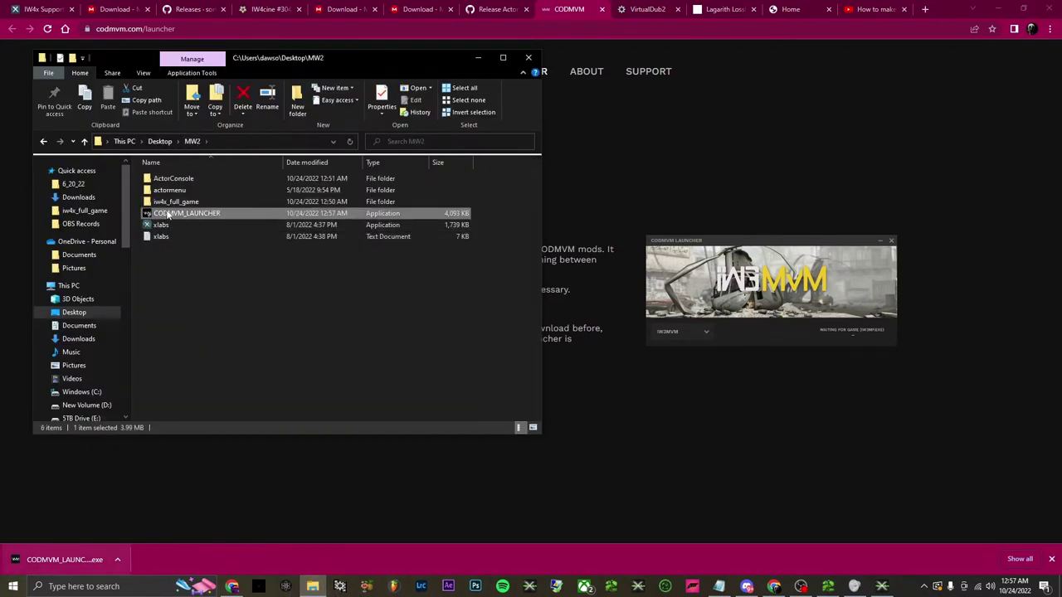
pyautogui.rightClick(166, 215)
pyautogui.click(221, 238)
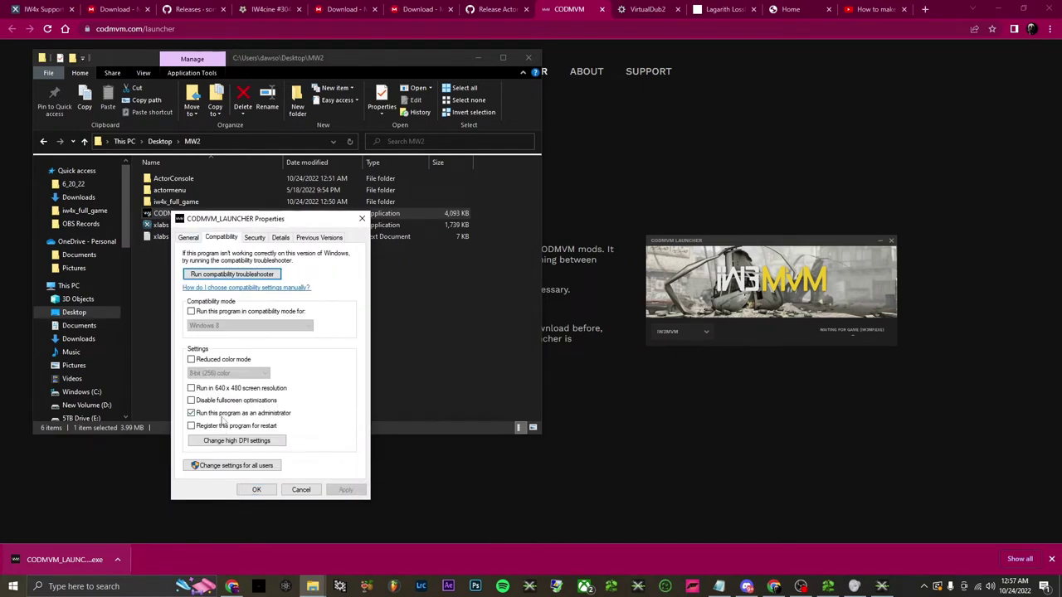
pyautogui.click(301, 490)
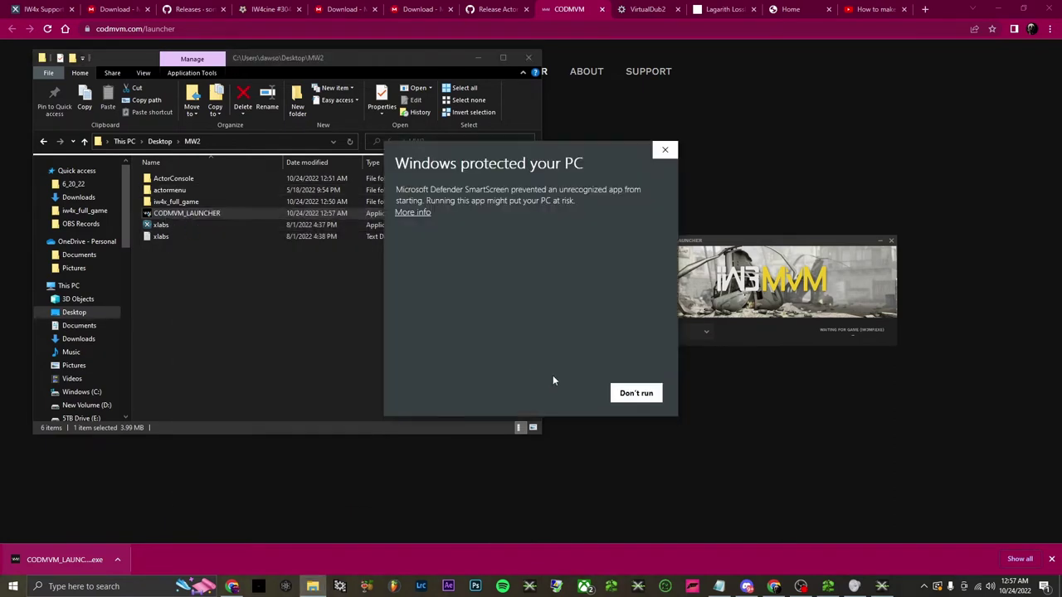
# - Allow CODMVM_LAUNCHER to run past the SmartScreen block and load the IW4MVM mod into the running game
pyautogui.click(415, 215)
pyautogui.click(569, 394)
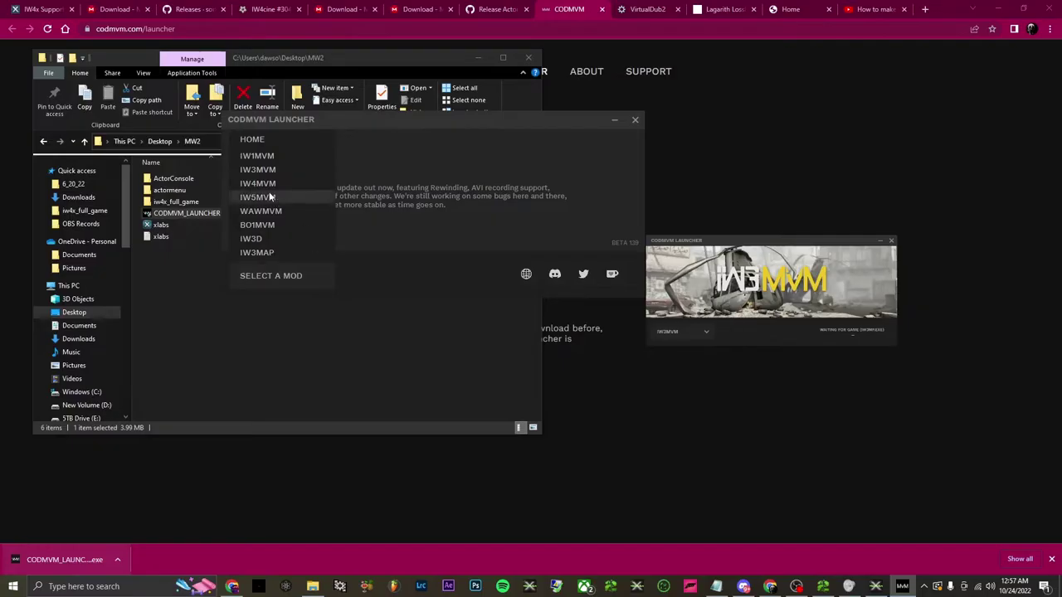
pyautogui.click(271, 198)
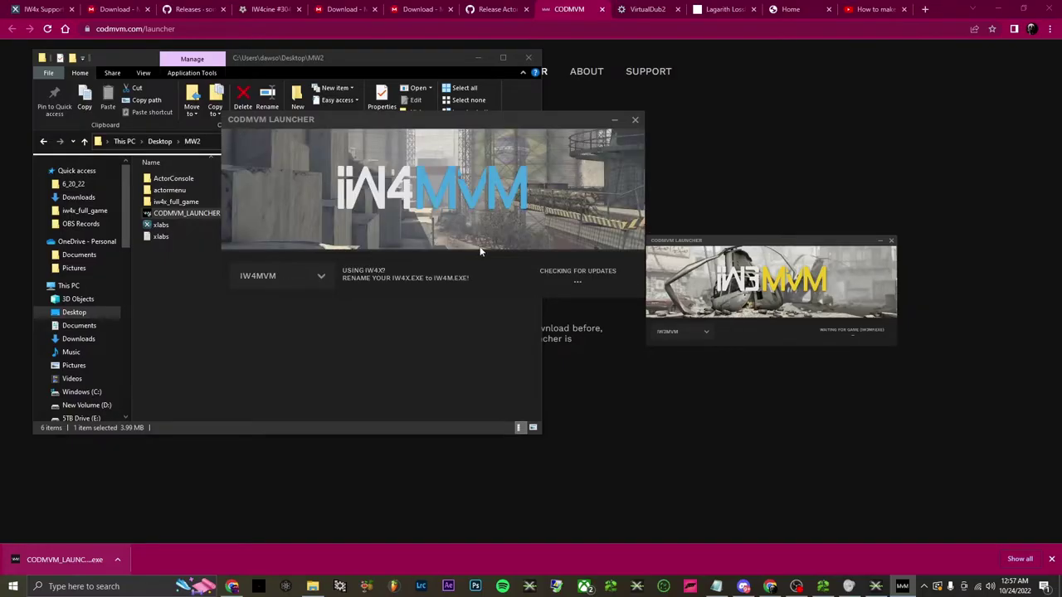
pyautogui.click(590, 277)
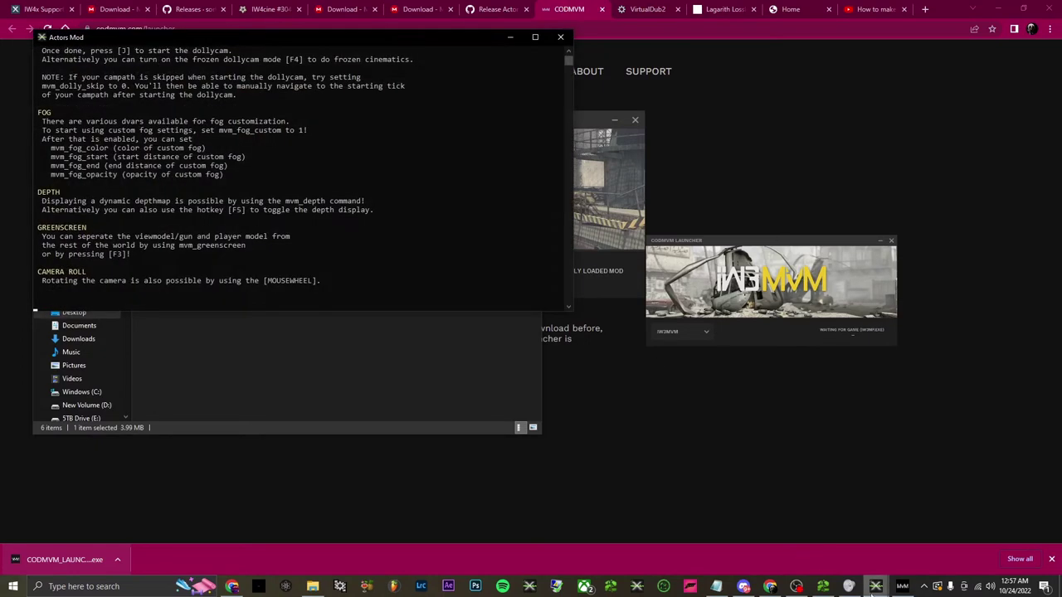
# - Create a folder named data inside iw4x_full_game and open it
pyautogui.moveTo(876, 587)
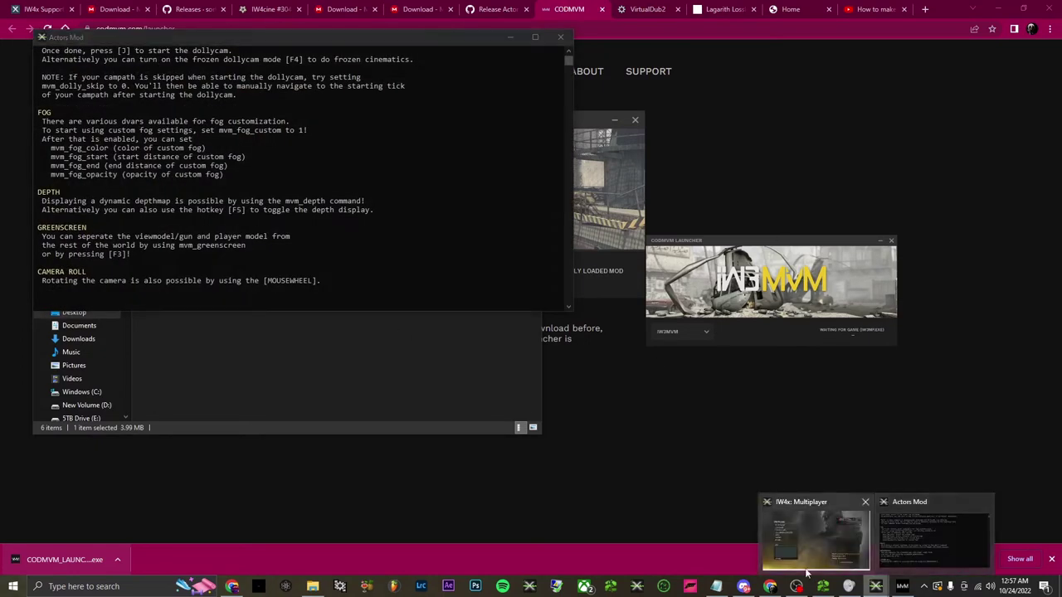
pyautogui.click(313, 587)
pyautogui.click(174, 204)
pyautogui.doubleClick(175, 203)
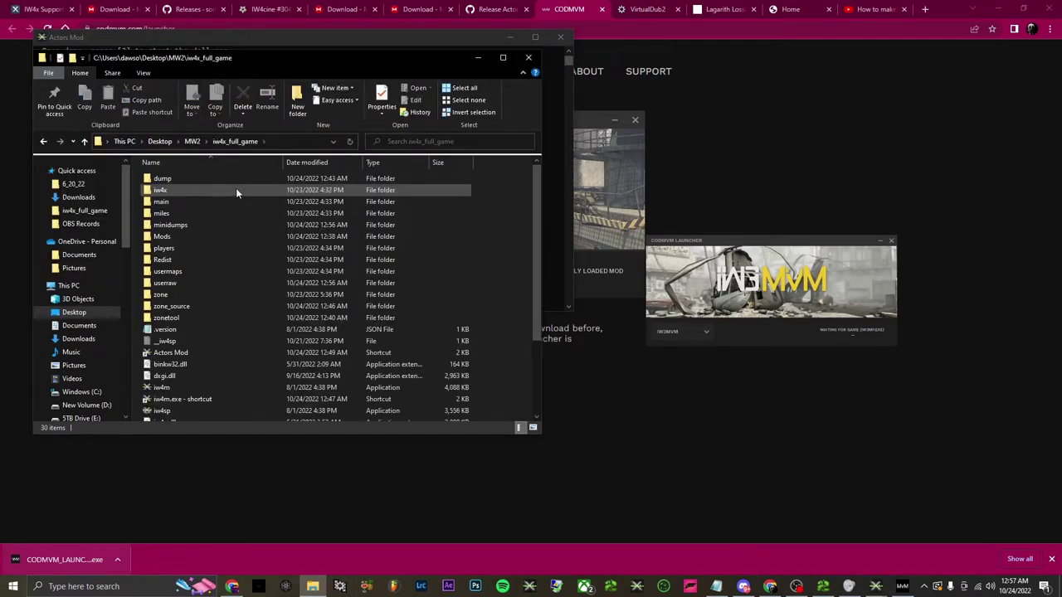
pyautogui.rightClick(490, 189)
pyautogui.moveTo(534, 325)
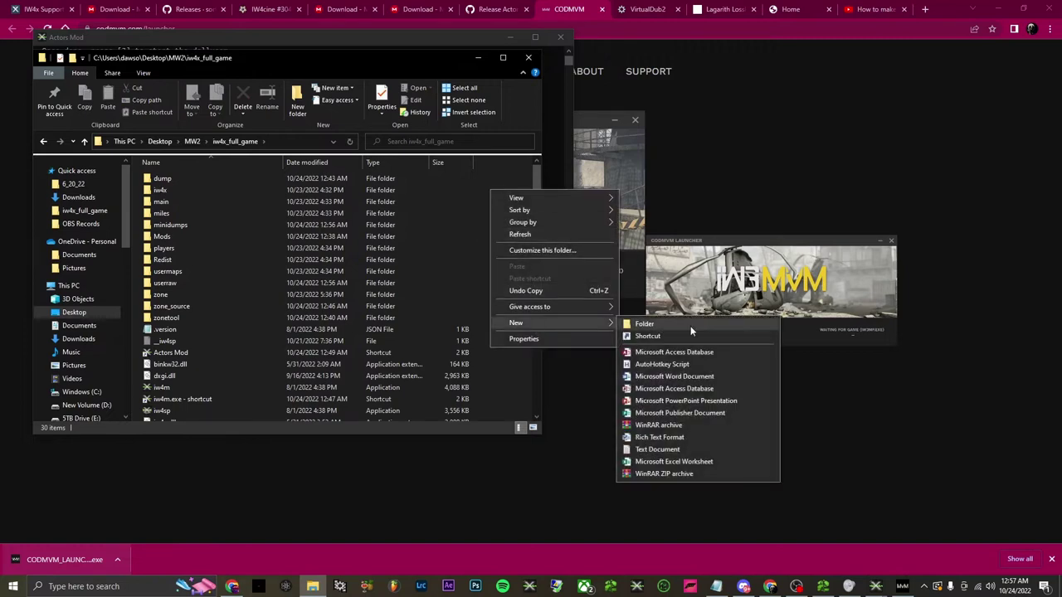
pyautogui.click(690, 326)
pyautogui.write('data')
pyautogui.press('Return')
pyautogui.press('Return')
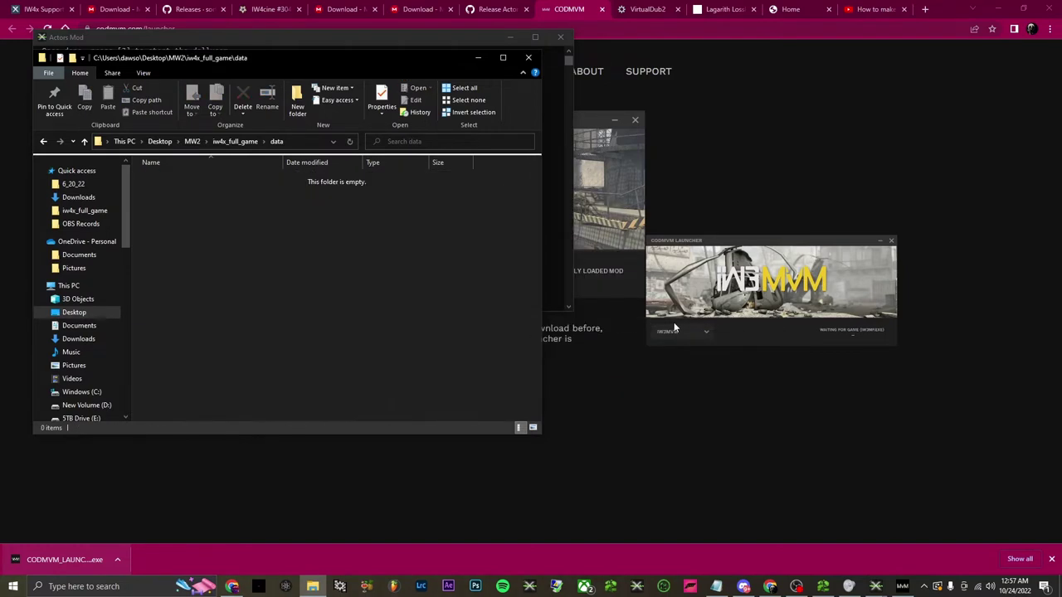
# - Create a subfolder named avidemo inside the data folder
pyautogui.rightClick(373, 254)
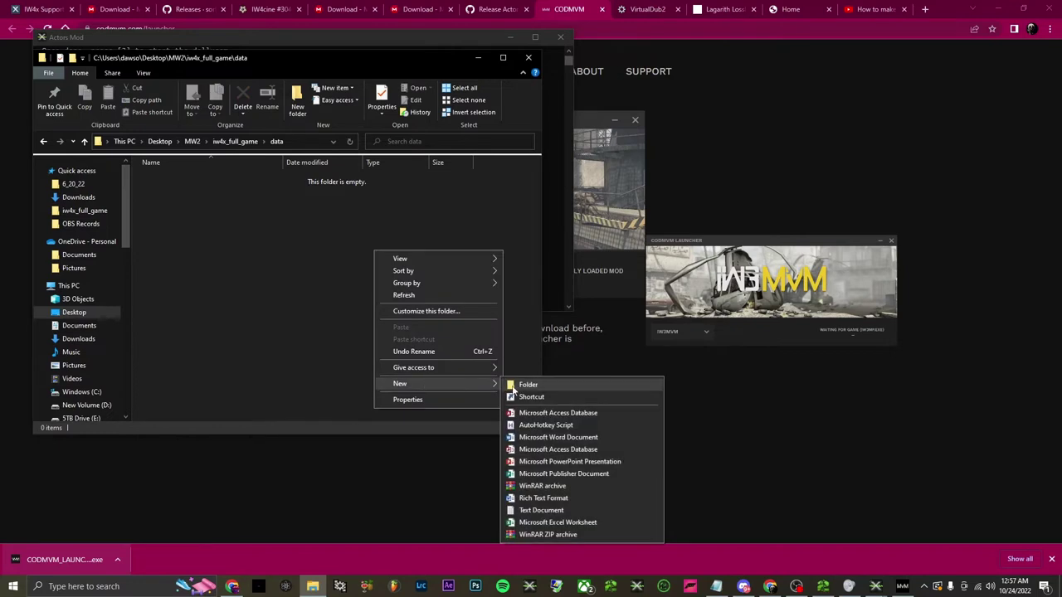
pyautogui.click(517, 388)
pyautogui.write('avidem')
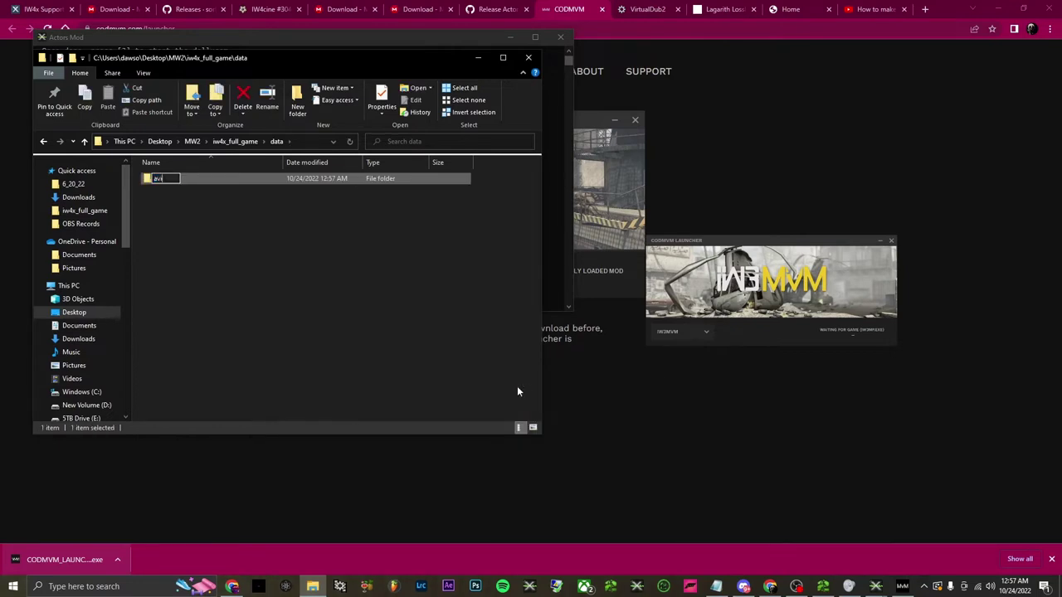
pyautogui.write('o')
pyautogui.press('Return')
pyautogui.moveTo(307, 242); pyautogui.dragTo(154, 177)
pyautogui.click(289, 217)
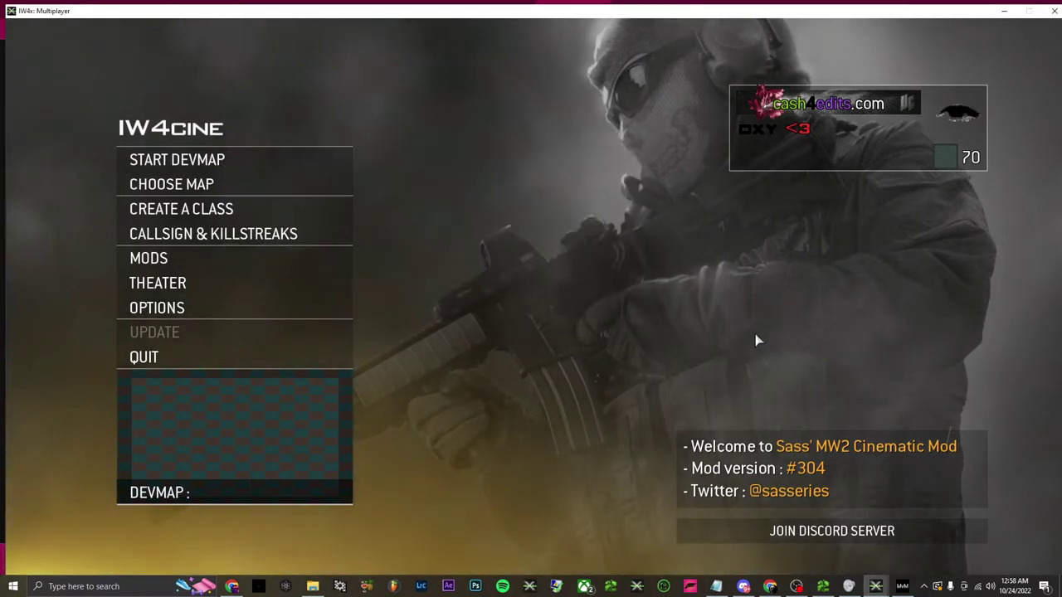
# - Load the recorded demo in IW4x with the console command /demo oxydth
pyautogui.press('`')
pyautogui.write('/demo oxydth')
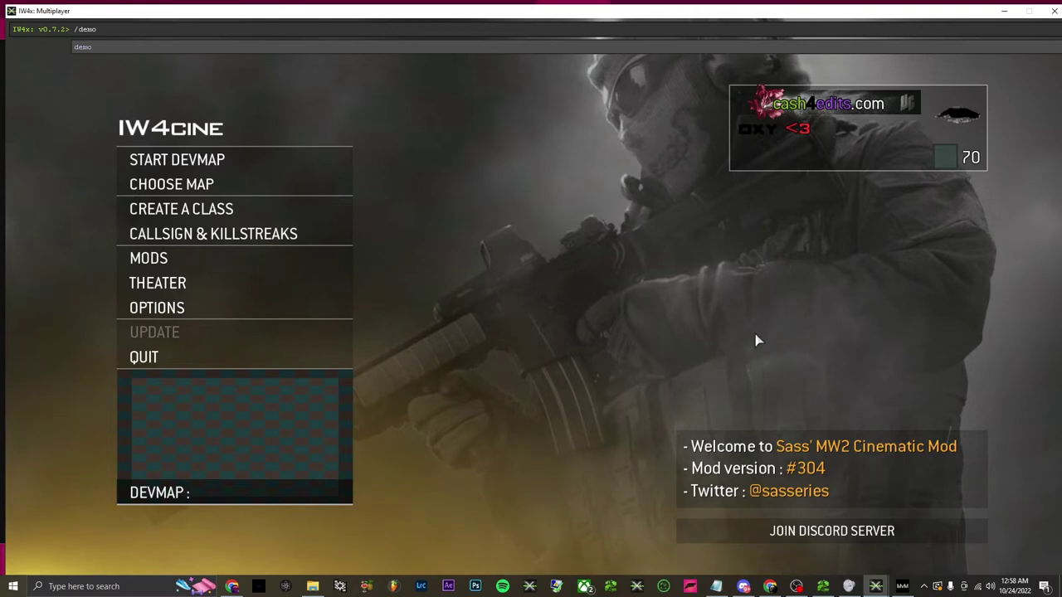
pyautogui.press('Return')
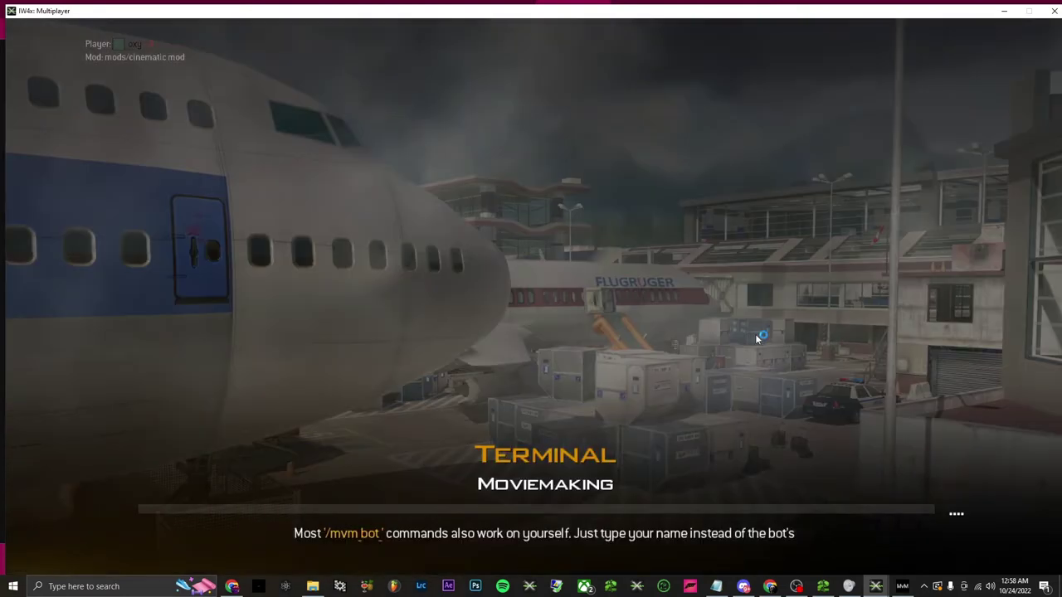
# - Play the loaded demo up to the fallen actor, pause it, and switch to the free camera view
pyautogui.press('`')
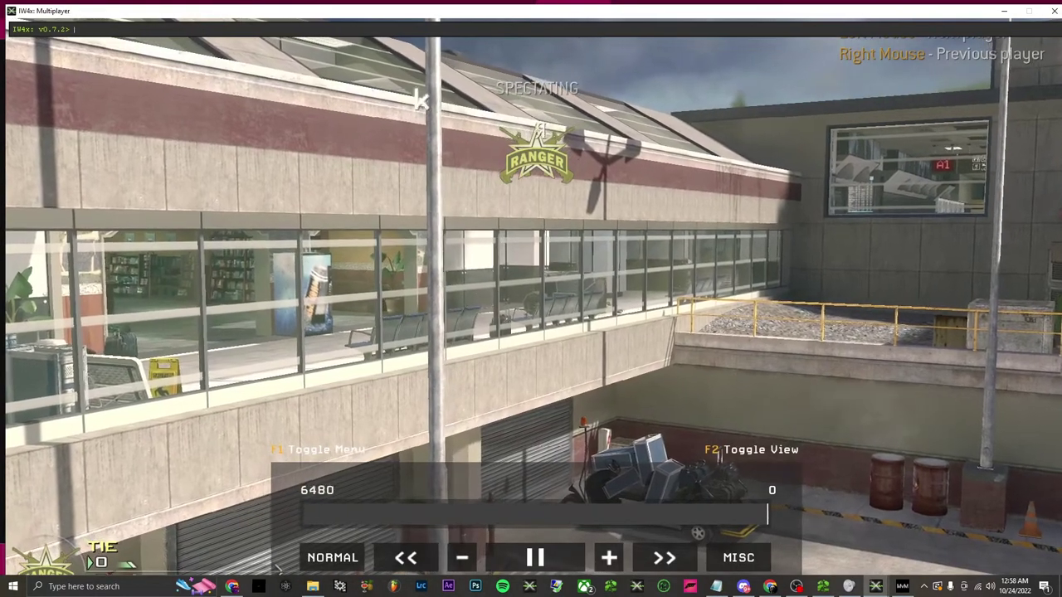
pyautogui.press('`')
pyautogui.press('space')
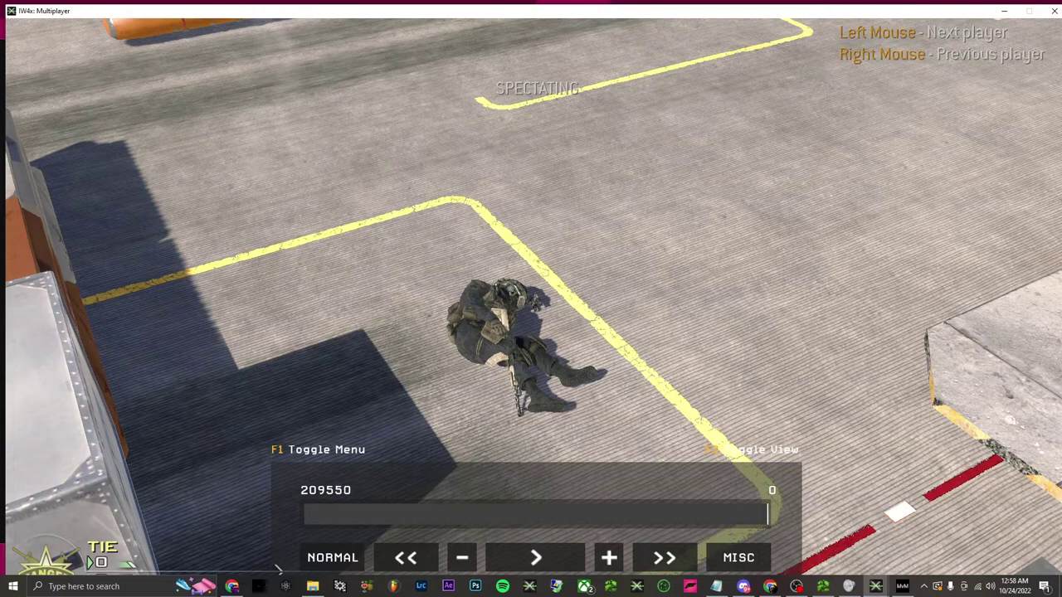
pyautogui.press('space')
pyautogui.press('F2')
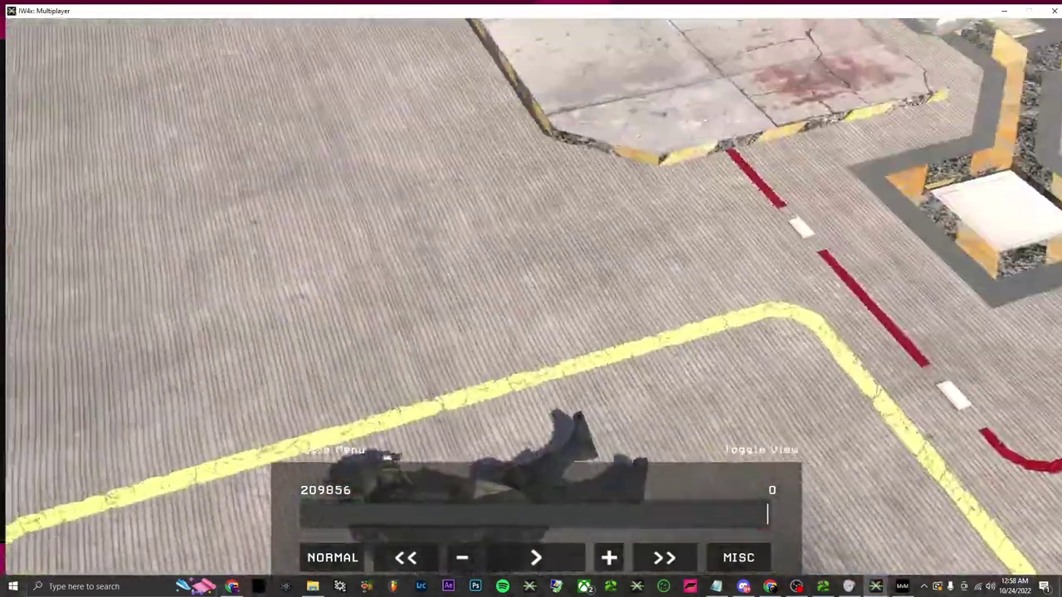
# - Adjust the camera's field of view with the console command /cg_fov, trying 80 and 90
pyautogui.press('`')
pyautogui.write('/cg_fov')
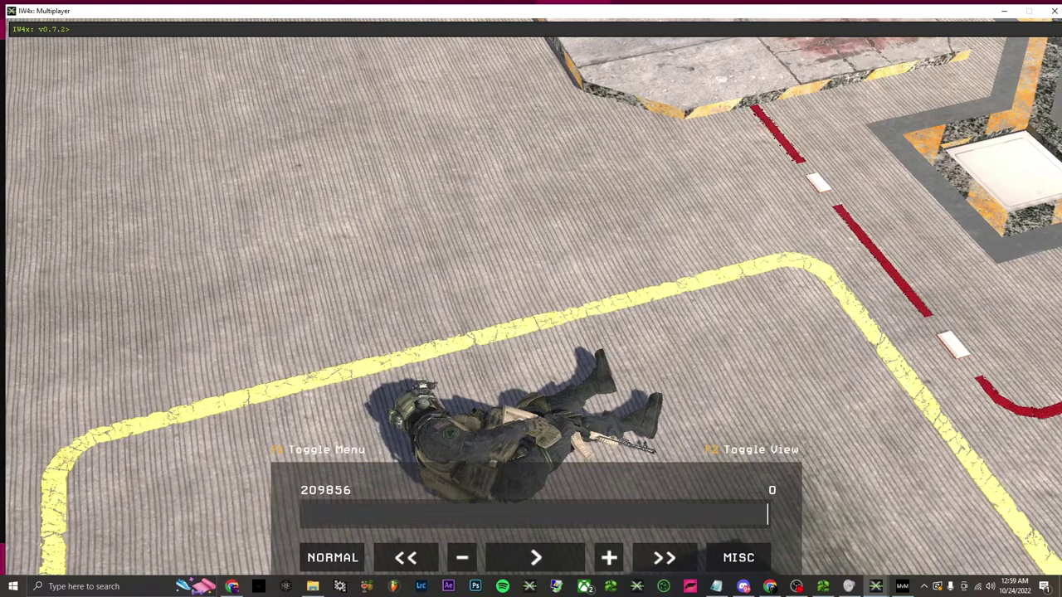
pyautogui.write('80')
pyautogui.press('Return')
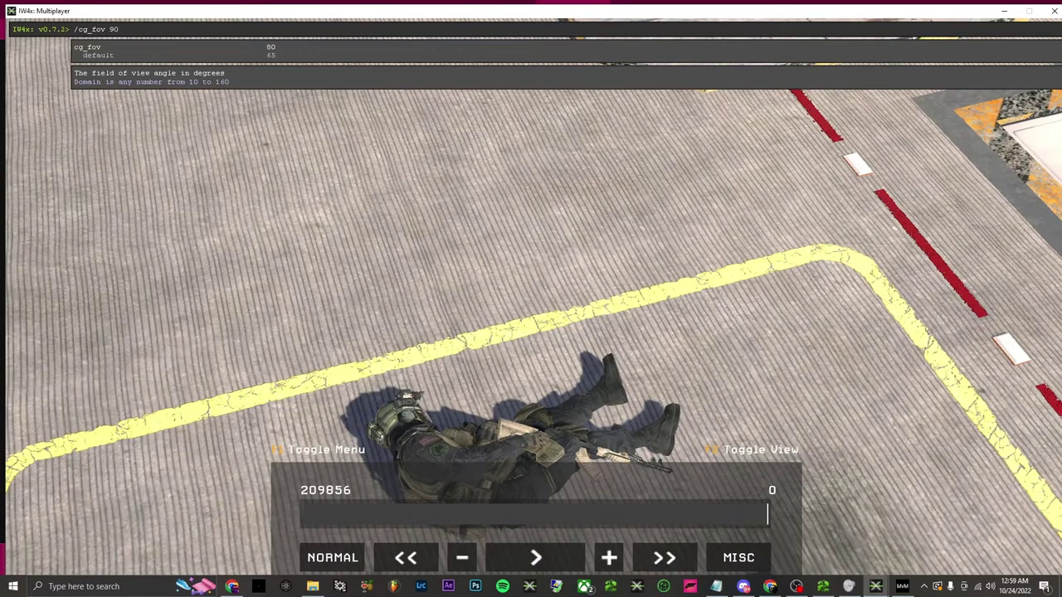
# - Fly the free camera down to ground level and around the actor to inspect it from several angles
pyautogui.press('s')
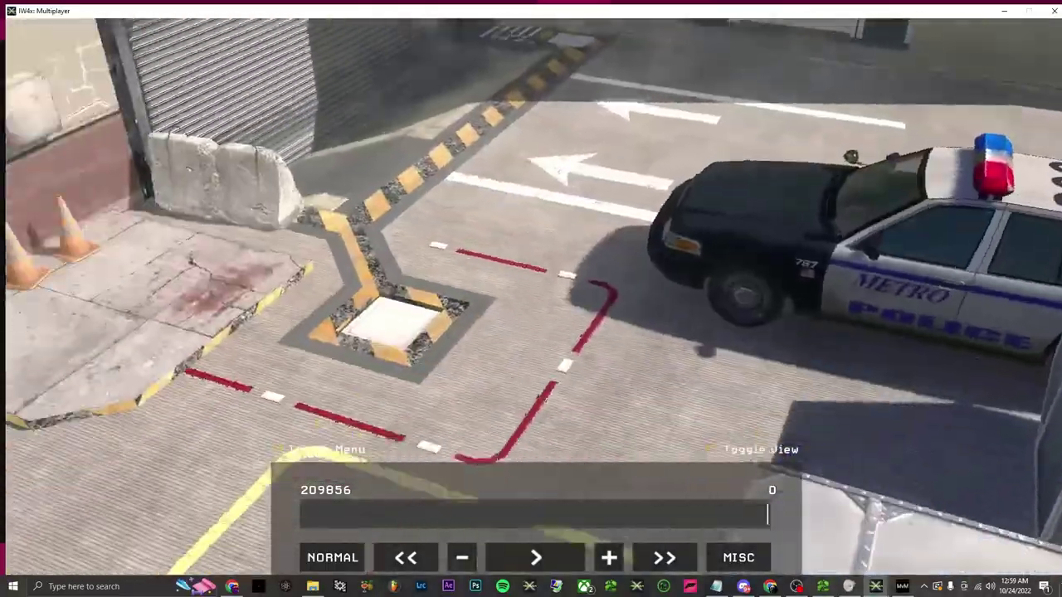
pyautogui.press('w')
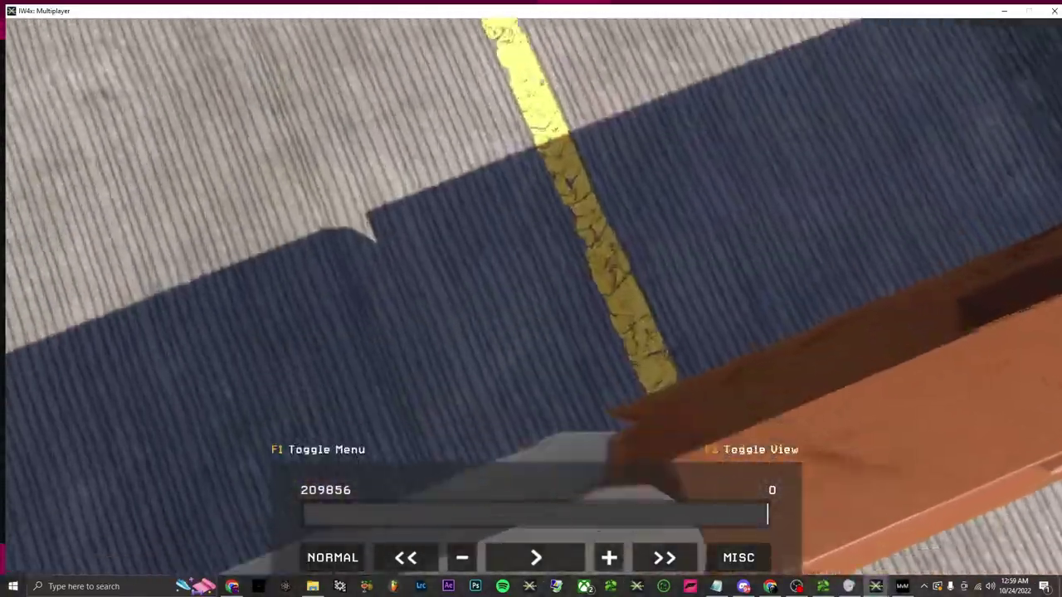
pyautogui.press('s')
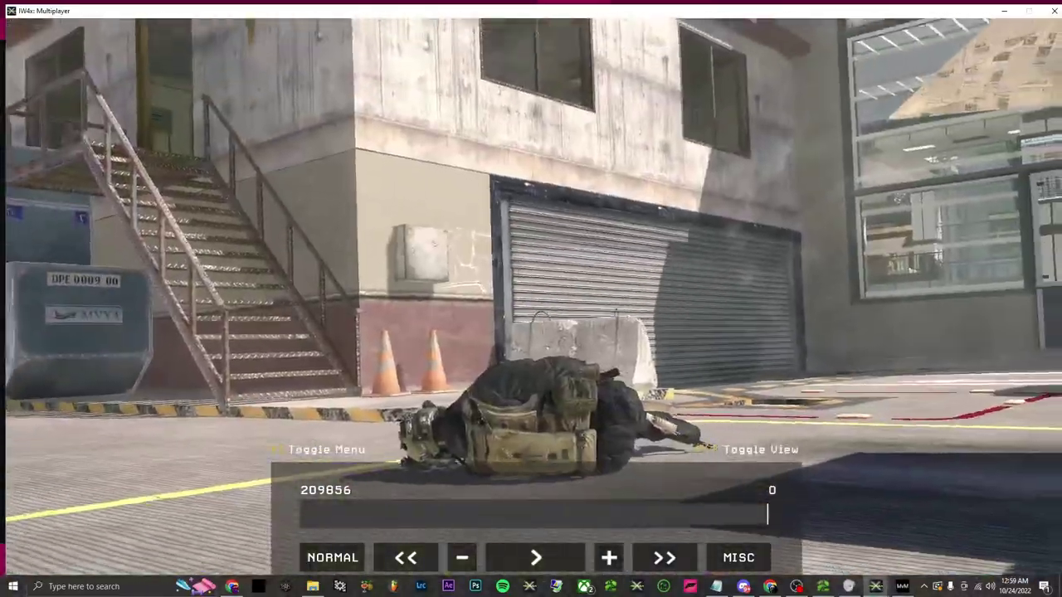
pyautogui.press('s')
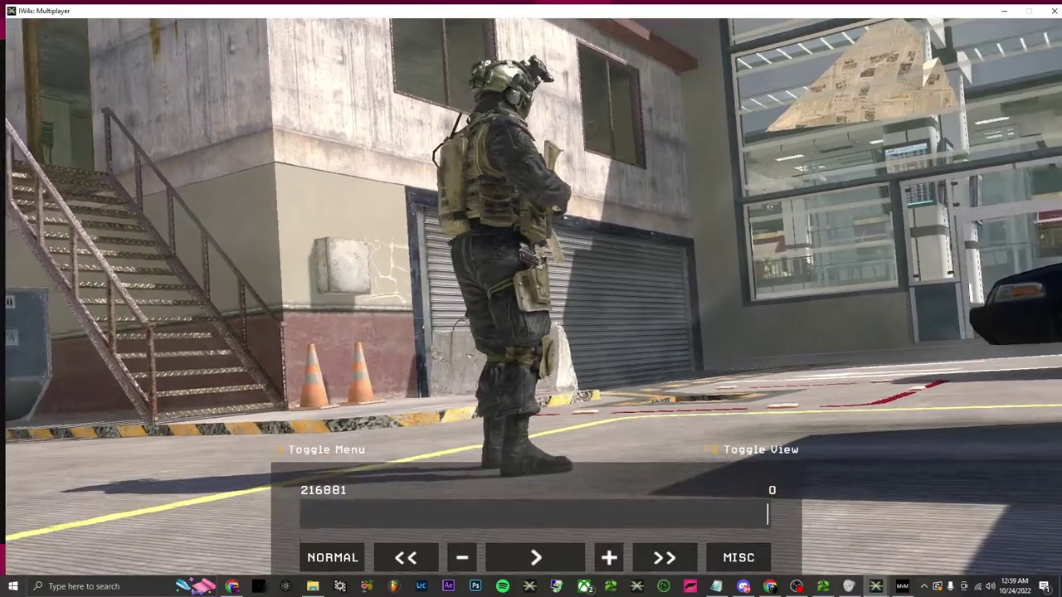
pyautogui.press('d')
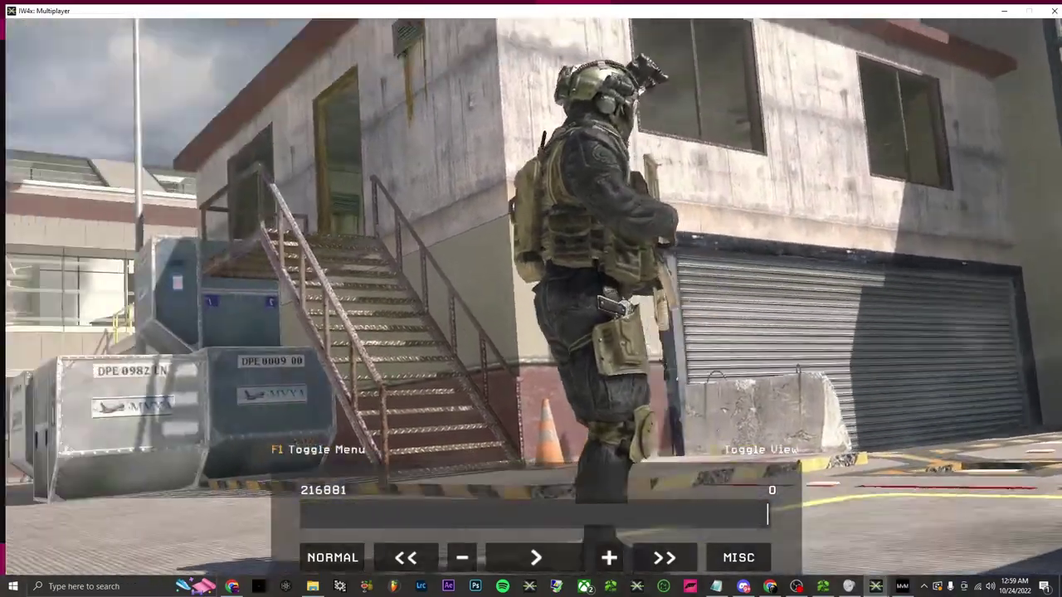
pyautogui.press('w')
pyautogui.press('d')
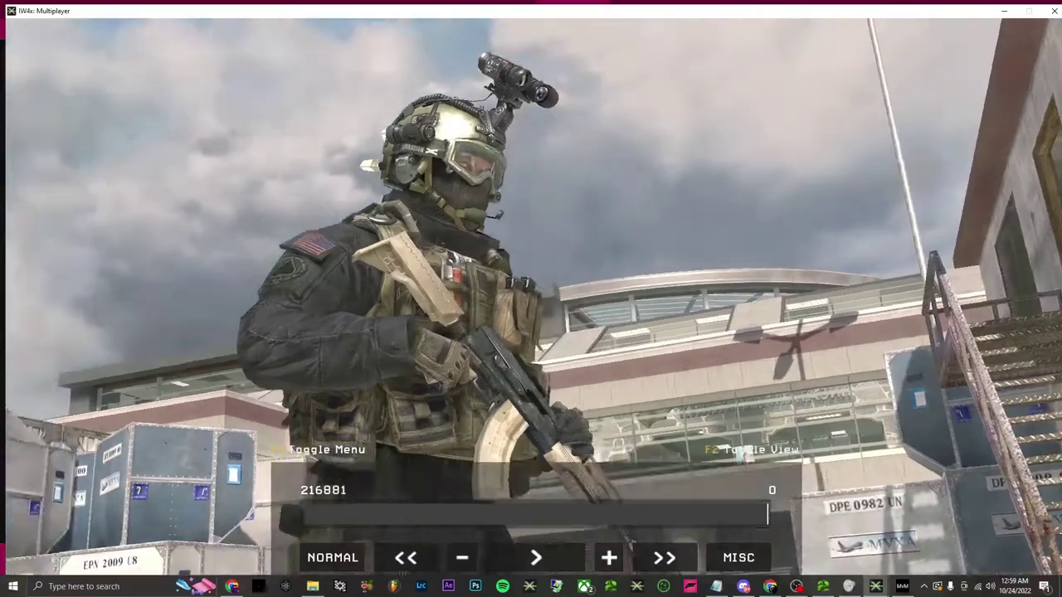
pyautogui.press('d')
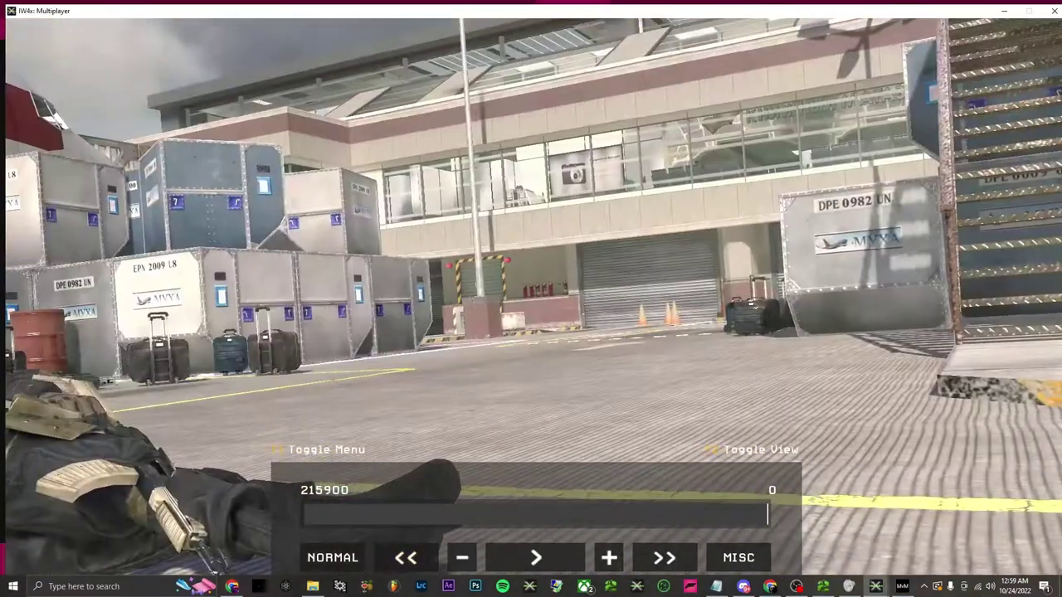
# - Rewind and replay the actor's scene at 0.1 speed, pause while it is standing, and frame it from the front
pyautogui.press('Left')
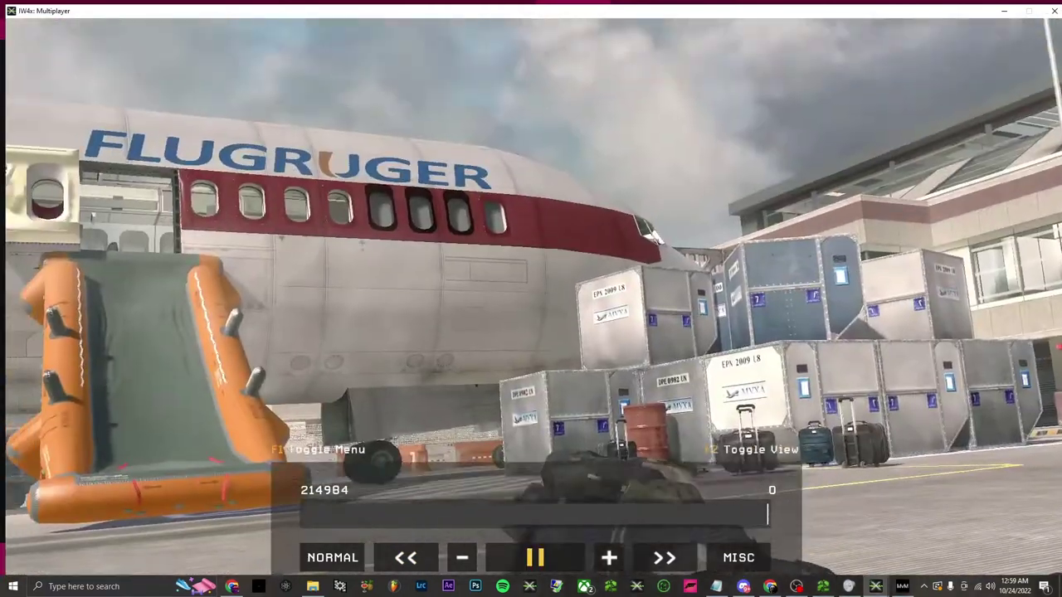
pyautogui.press('space')
pyautogui.press('space')
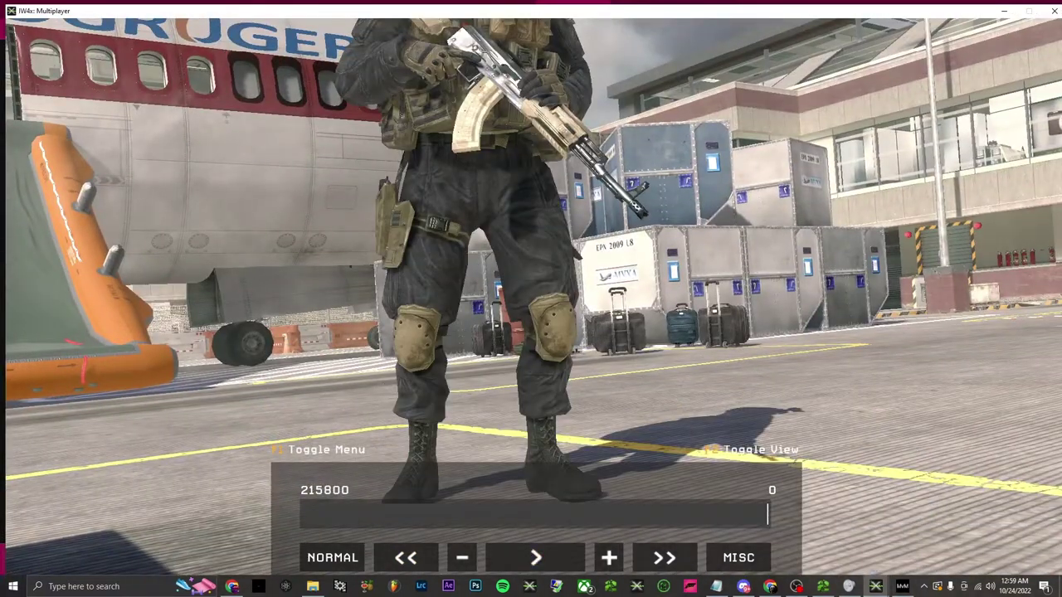
pyautogui.click(406, 558)
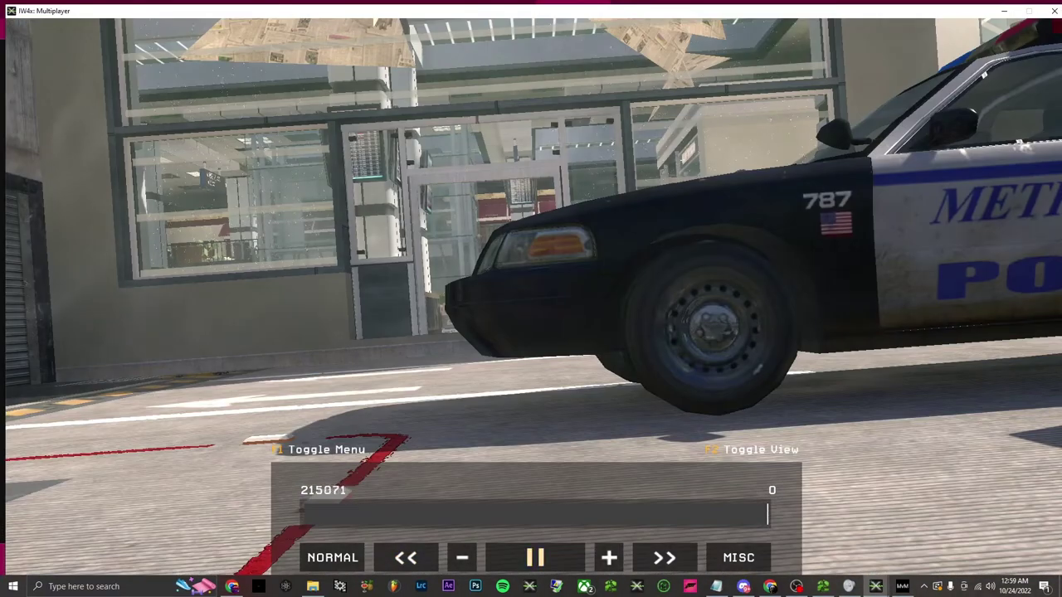
pyautogui.press('space')
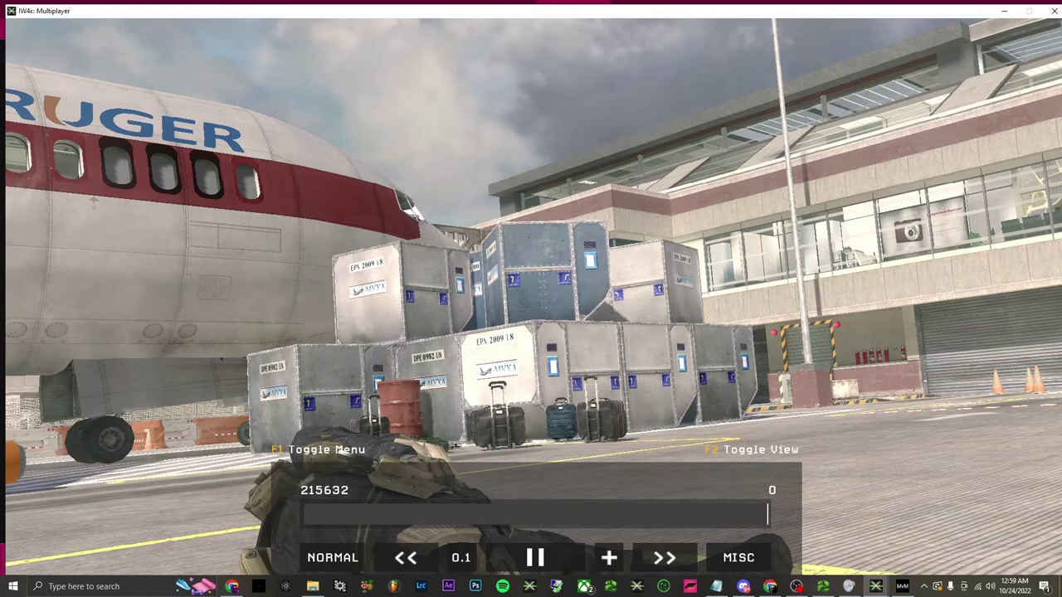
pyautogui.click(537, 558)
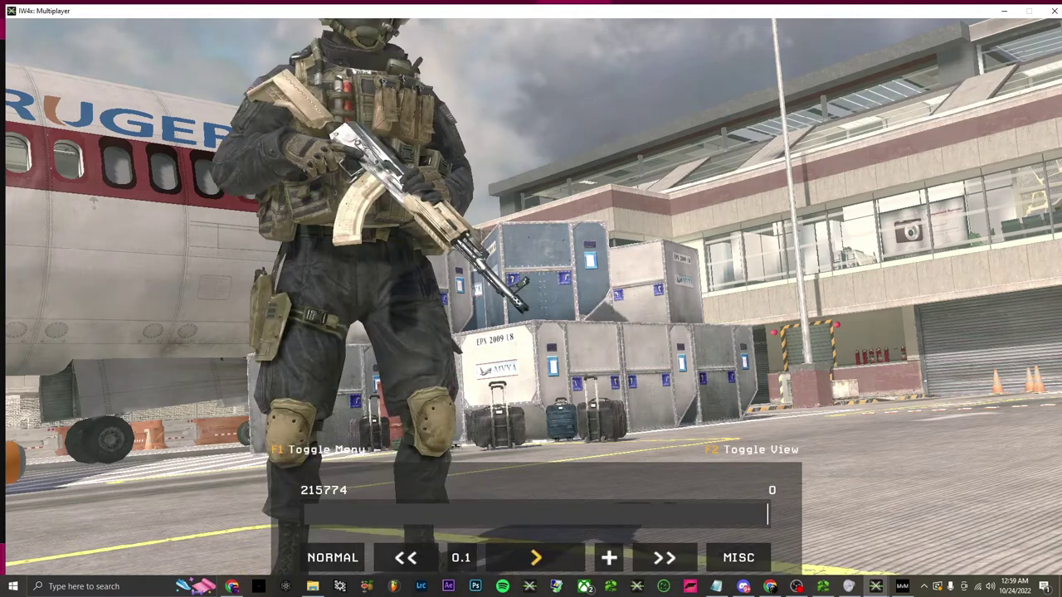
pyautogui.press('w')
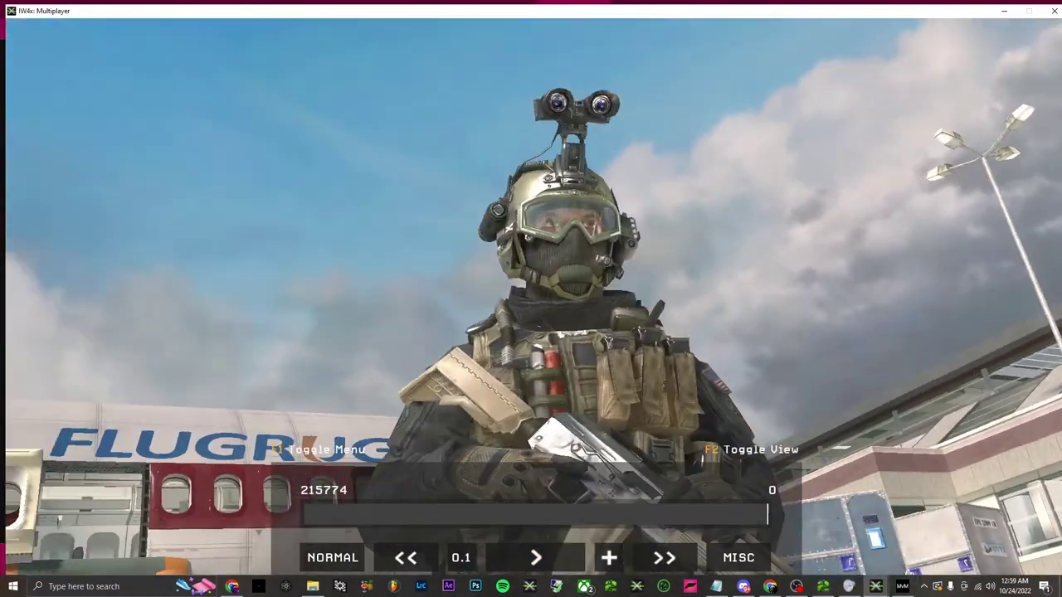
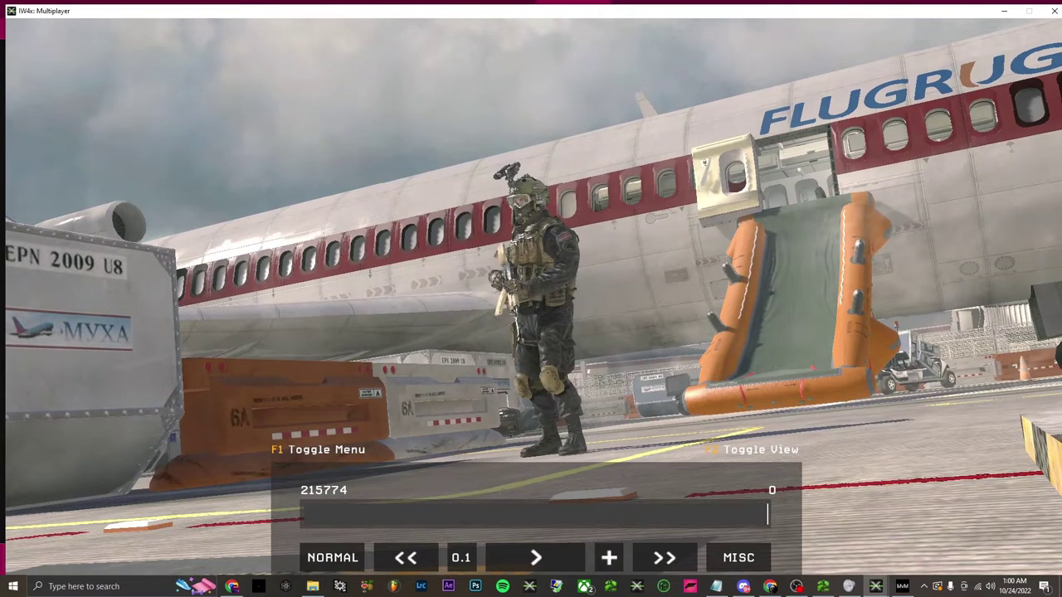
# - Switch to Chrome and open the reshade.me link from the cinematics tutorial video's description in its own tab
pyautogui.press('super')
pyautogui.click(772, 587)
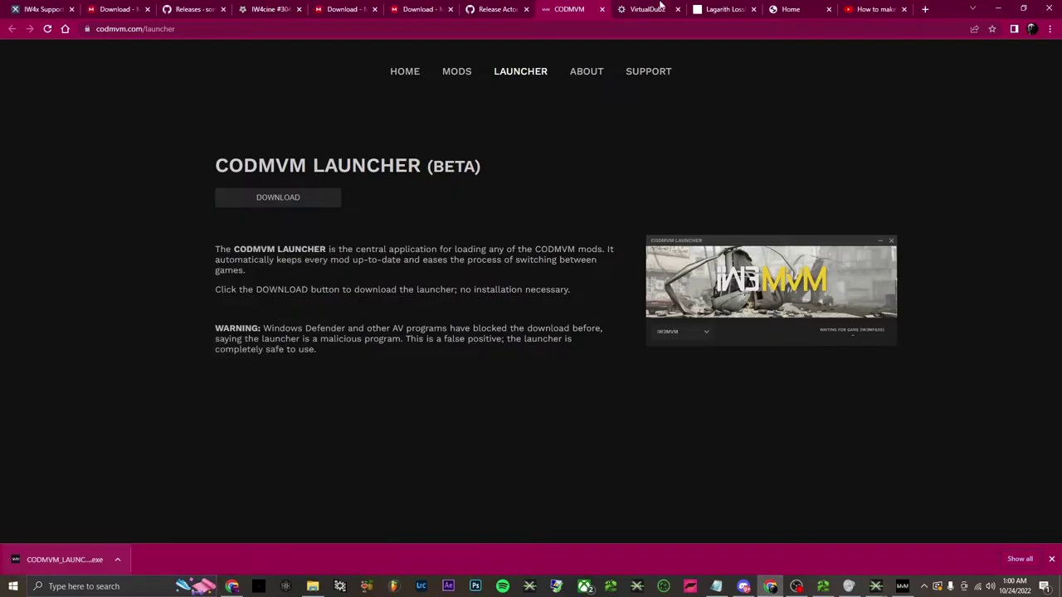
pyautogui.click(856, 10)
pyautogui.scroll(-4, 263, 373)
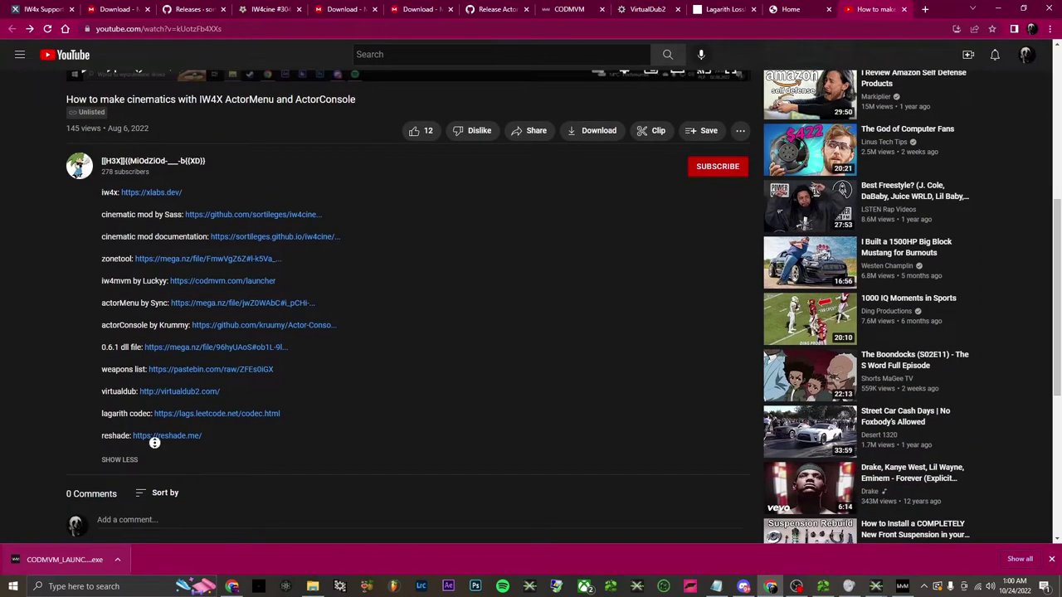
pyautogui.middleClick(163, 446)
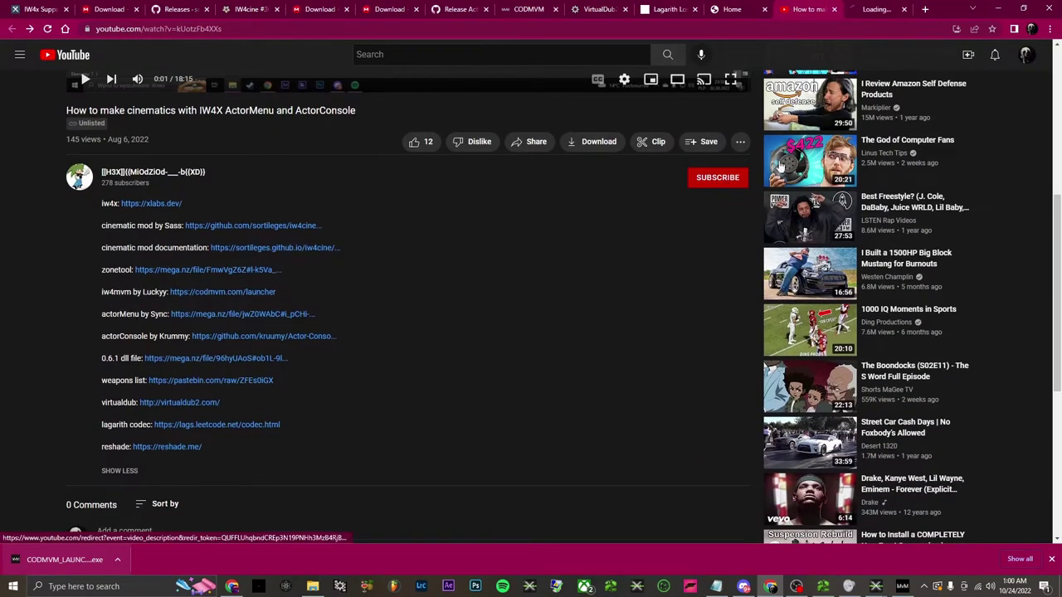
pyautogui.click(867, 9)
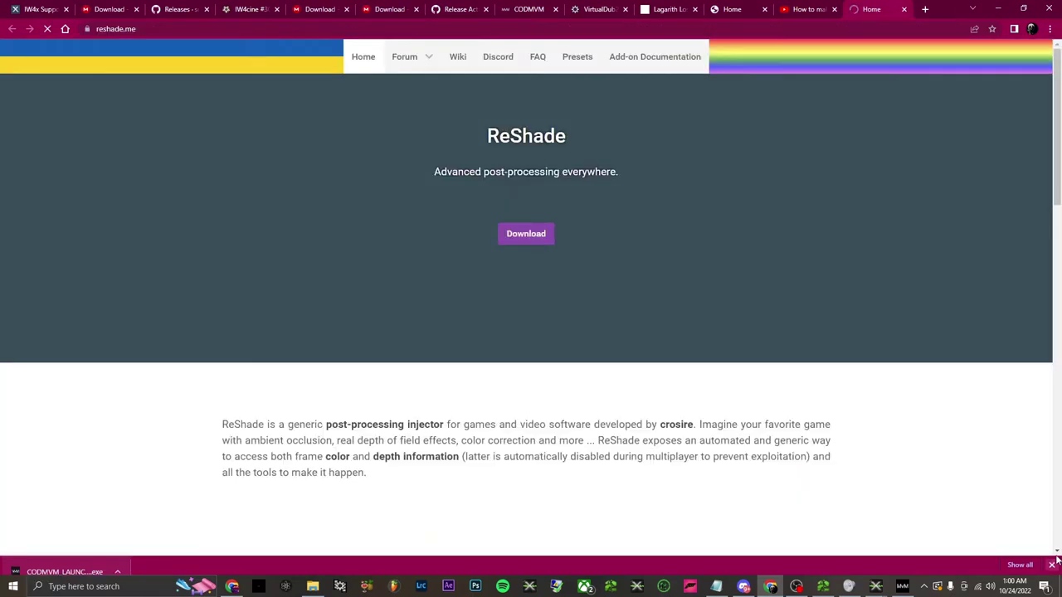
# - Download ReShade 5.4.2 from the website and launch its setup tool
pyautogui.click(1052, 560)
pyautogui.click(547, 240)
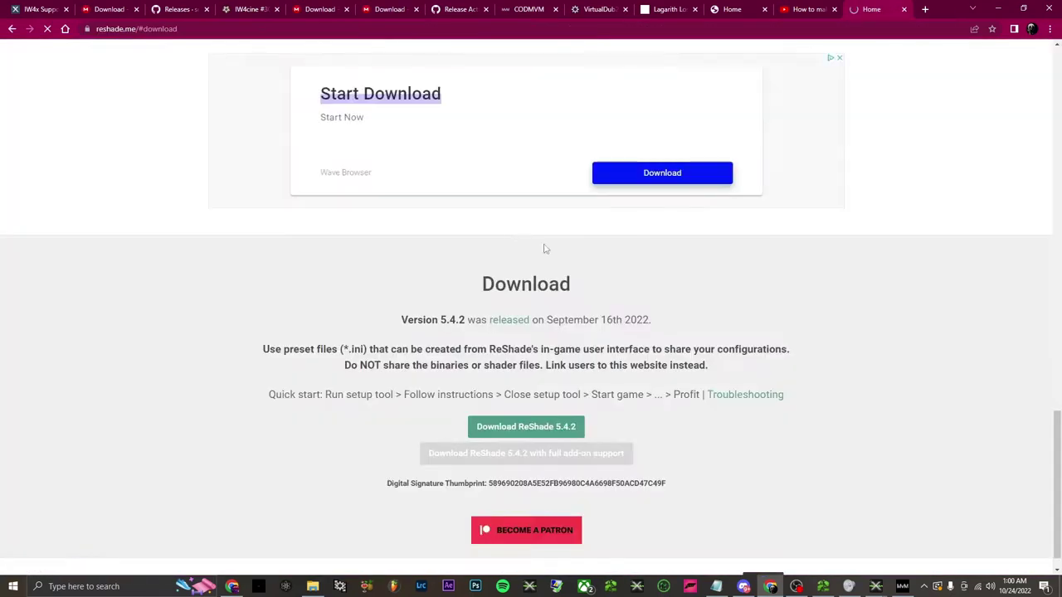
pyautogui.click(488, 429)
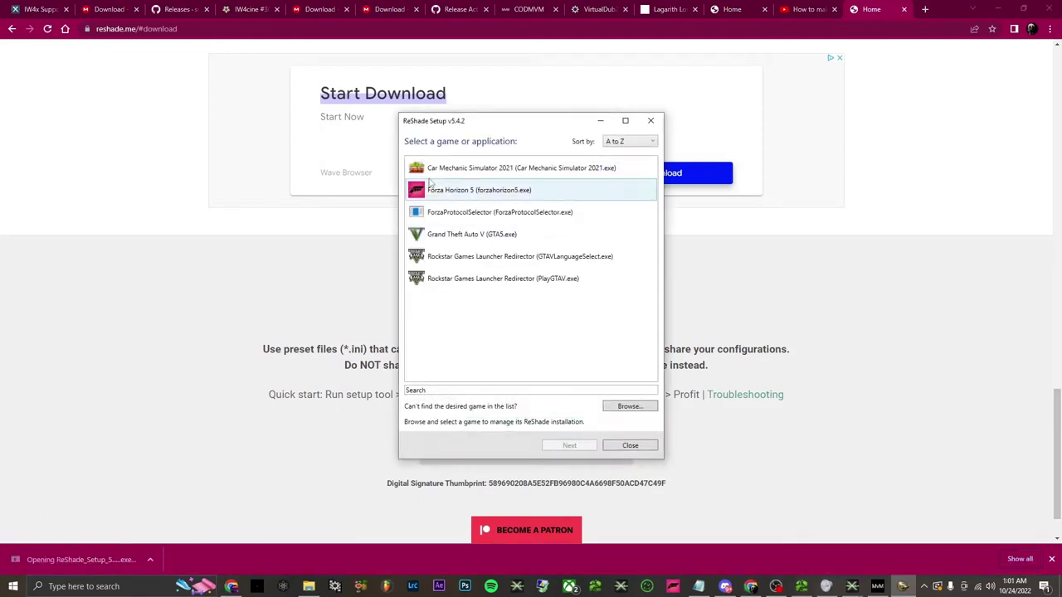
# - Select the IW4x Multiplayer executable in MW2\iw4x_full_game as the game to install ReShade for
pyautogui.click(627, 406)
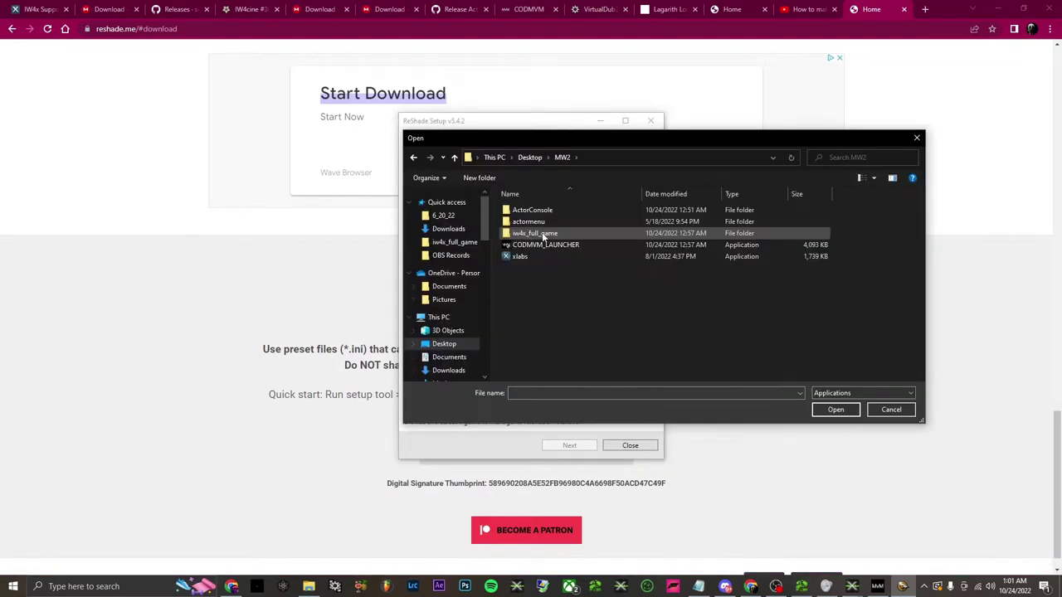
pyautogui.doubleClick(543, 234)
pyautogui.scroll(-3, 559, 267)
pyautogui.doubleClick(536, 340)
pyautogui.click(573, 446)
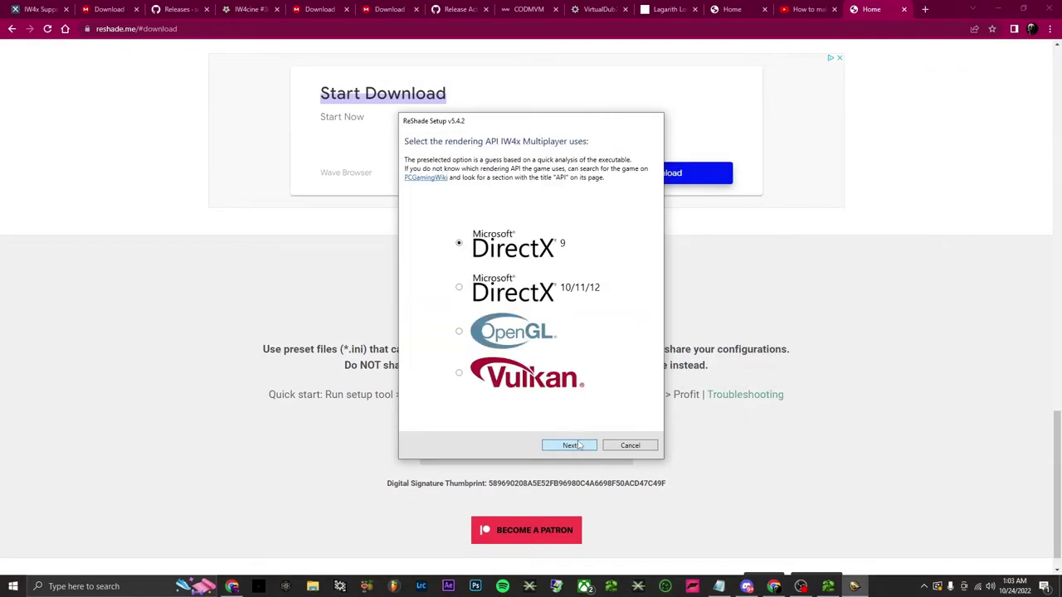
# - Install ReShade for DirectX 9 without a preset, toggling the selection of all effect packages, and finish the setup
pyautogui.click(566, 446)
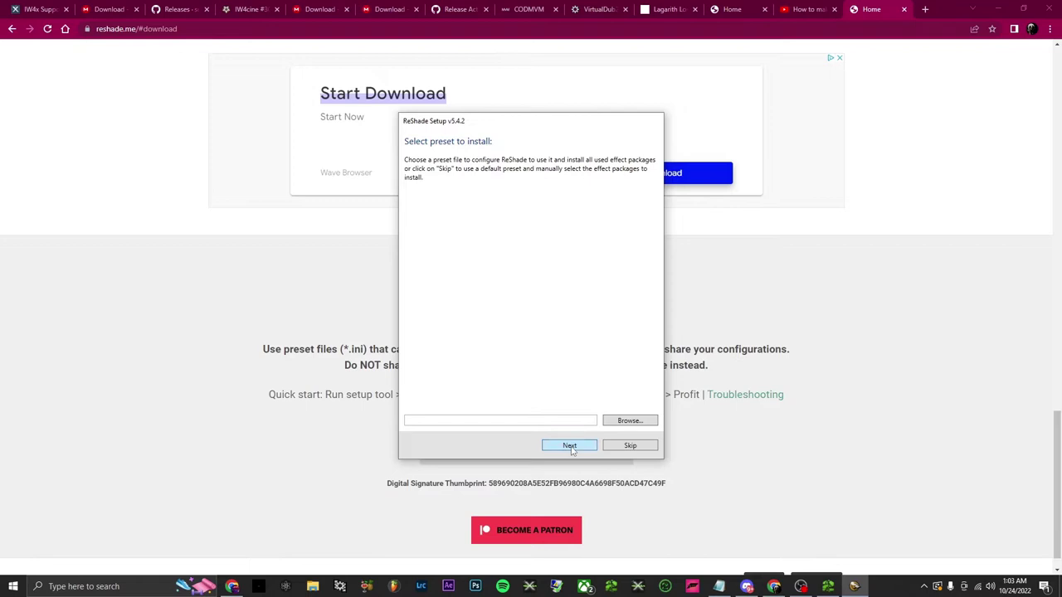
pyautogui.click(570, 447)
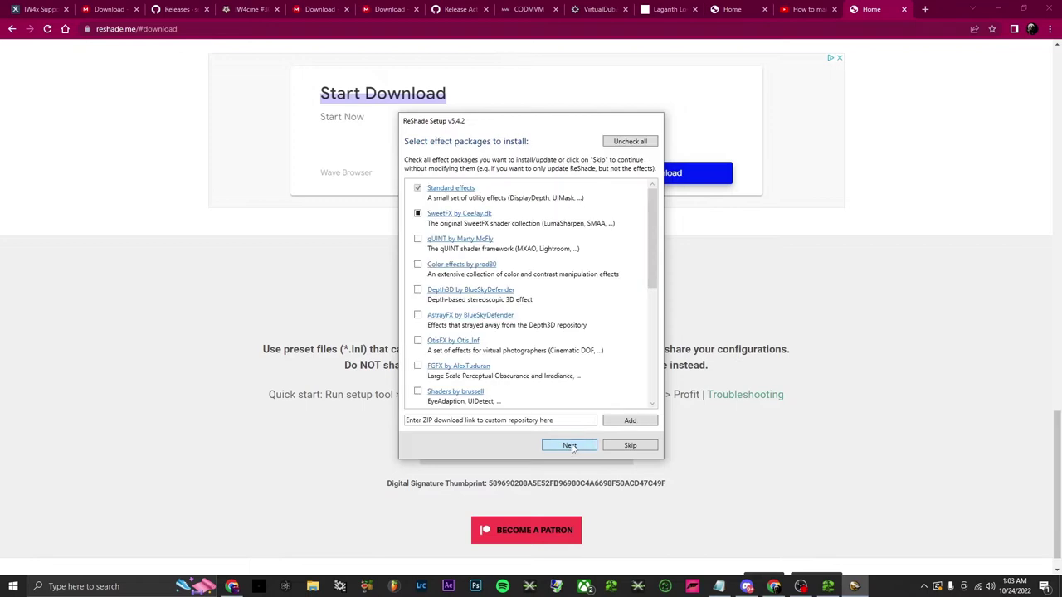
pyautogui.click(629, 144)
pyautogui.click(569, 446)
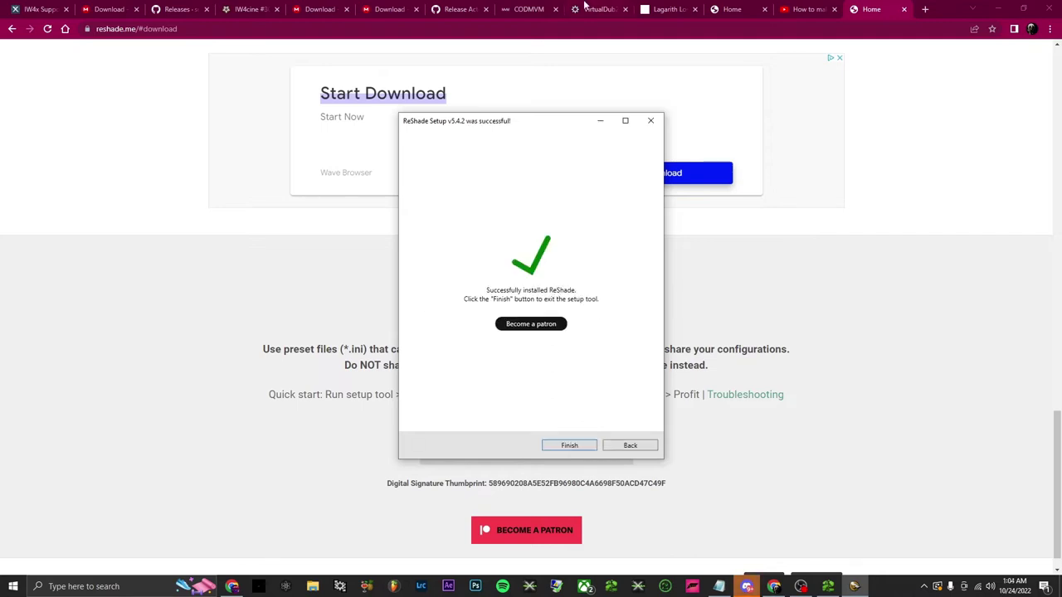
pyautogui.click(569, 445)
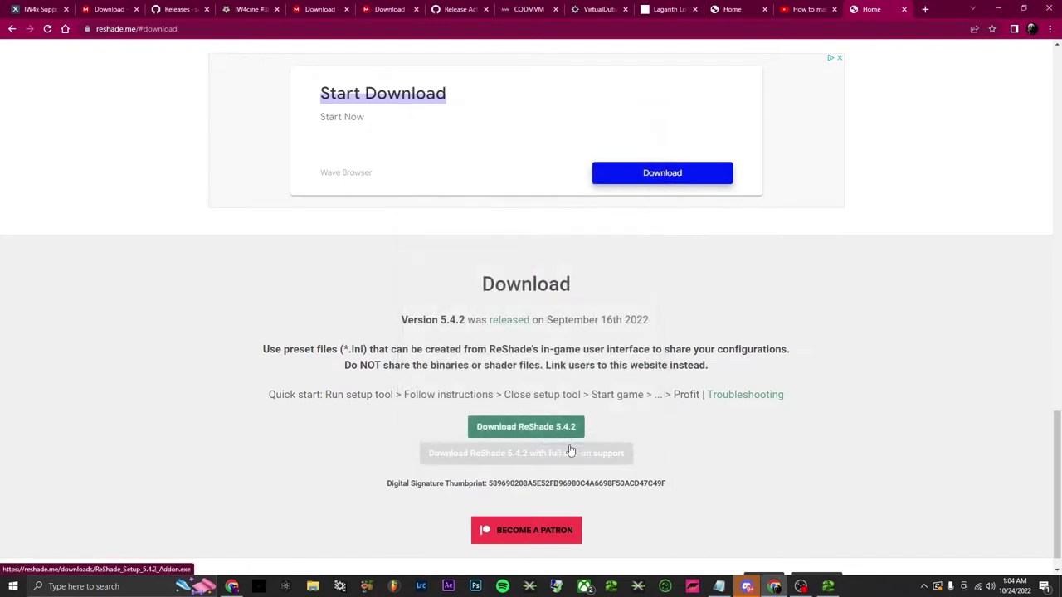
# - Launch the game with the Actors Mod shortcut in the iw4x_full_game folder
pyautogui.click(313, 587)
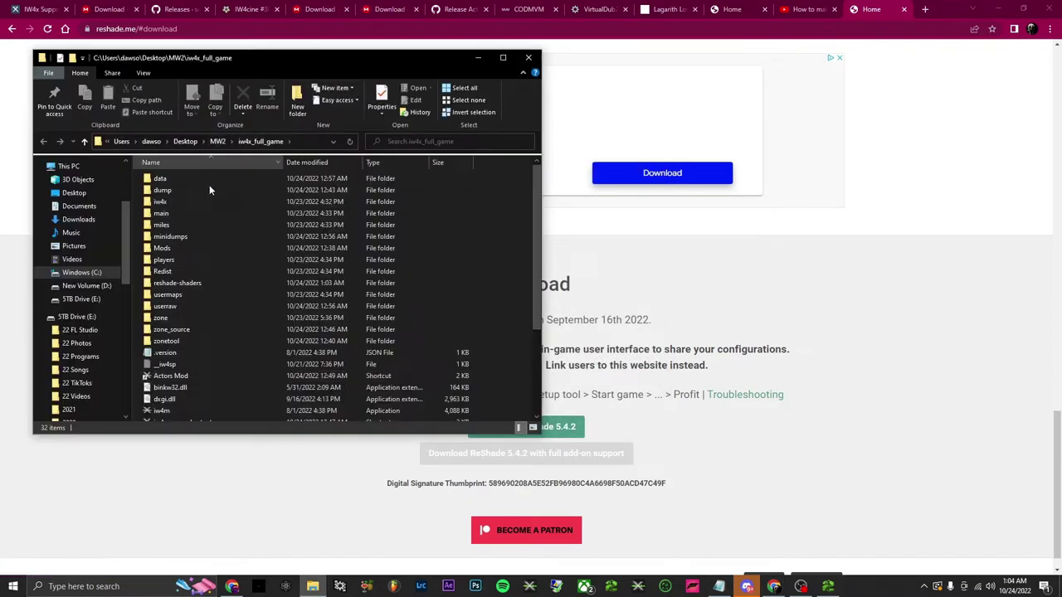
pyautogui.scroll(-1, 194, 308)
pyautogui.click(173, 346)
pyautogui.doubleClick(175, 349)
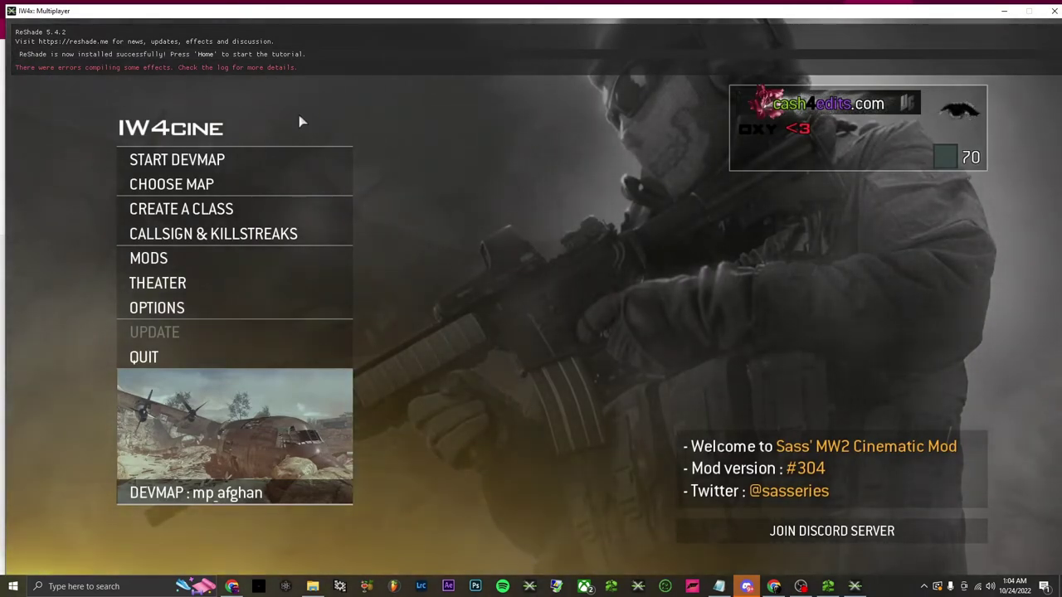
# - Open the ReShade overlay in the game's main menu and skip its tutorial
pyautogui.press('Home')
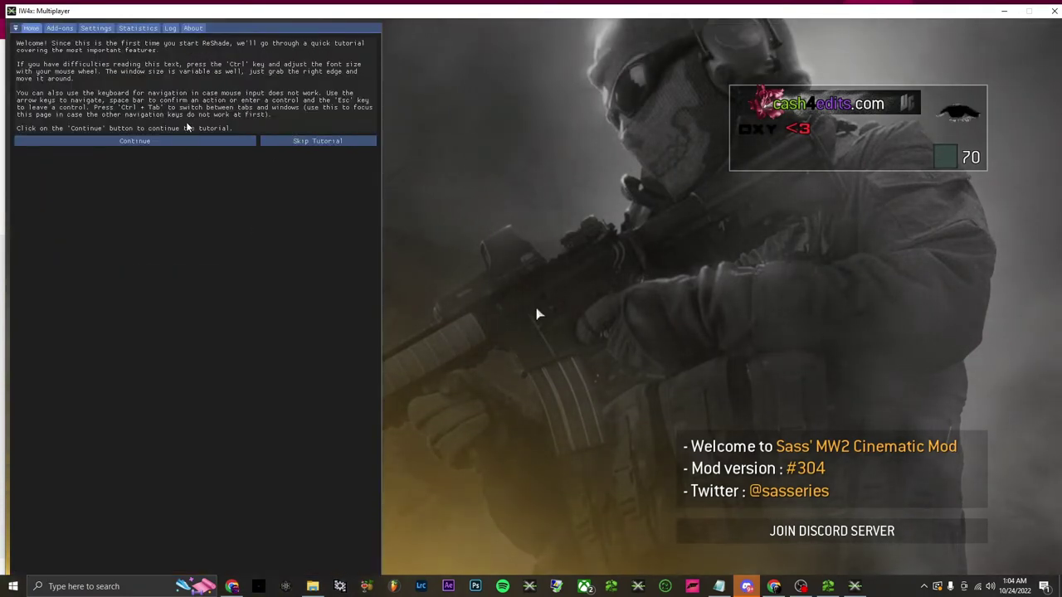
pyautogui.click(285, 146)
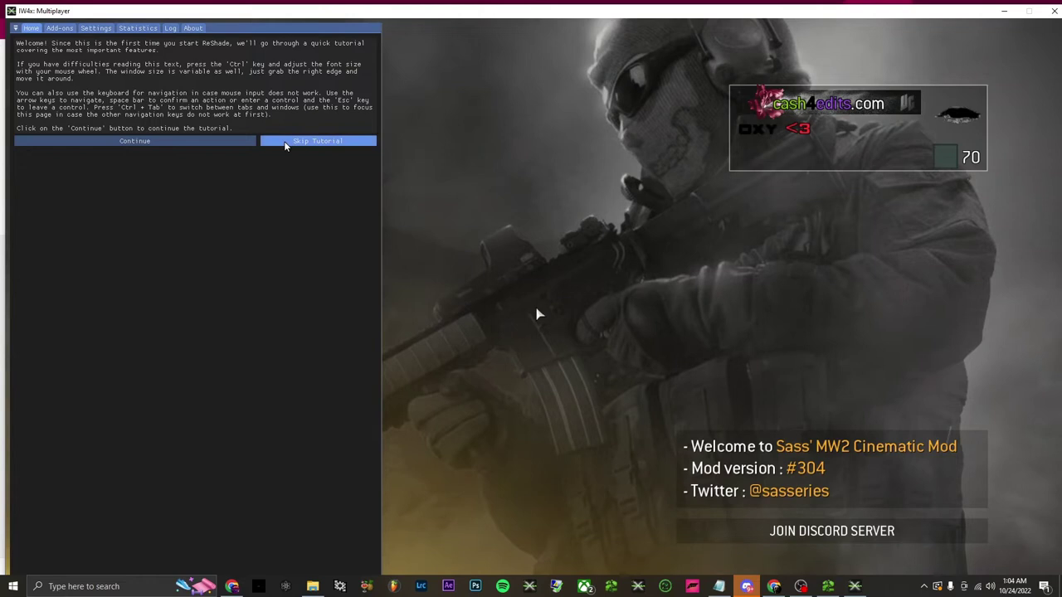
# - Preview the CRT_Yeetron and PPFX Bloom effects in ReShade, switching each one on and off again
pyautogui.scroll(-5, 83, 108)
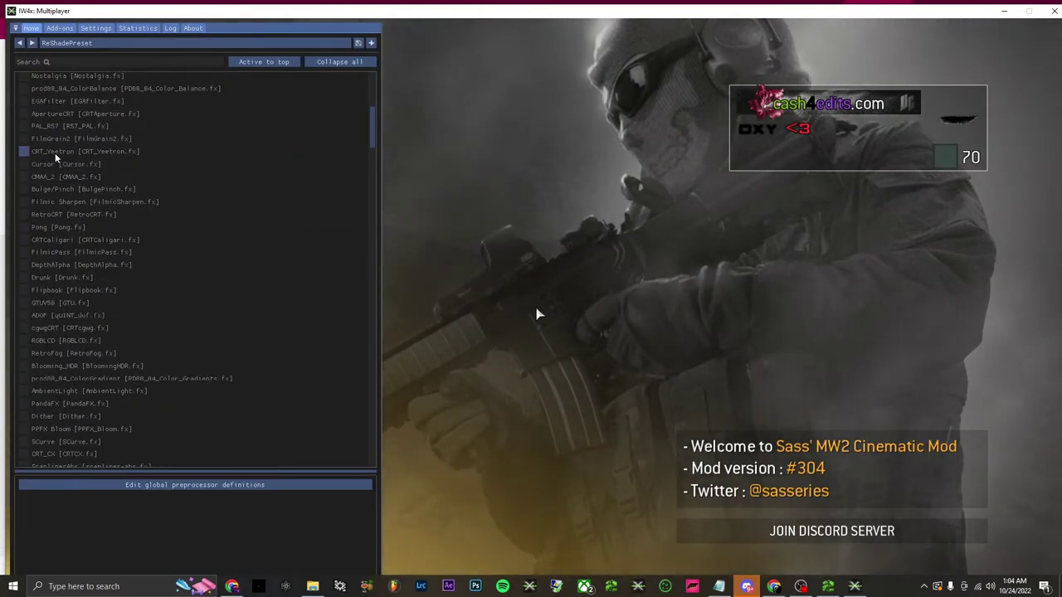
pyautogui.click(24, 151)
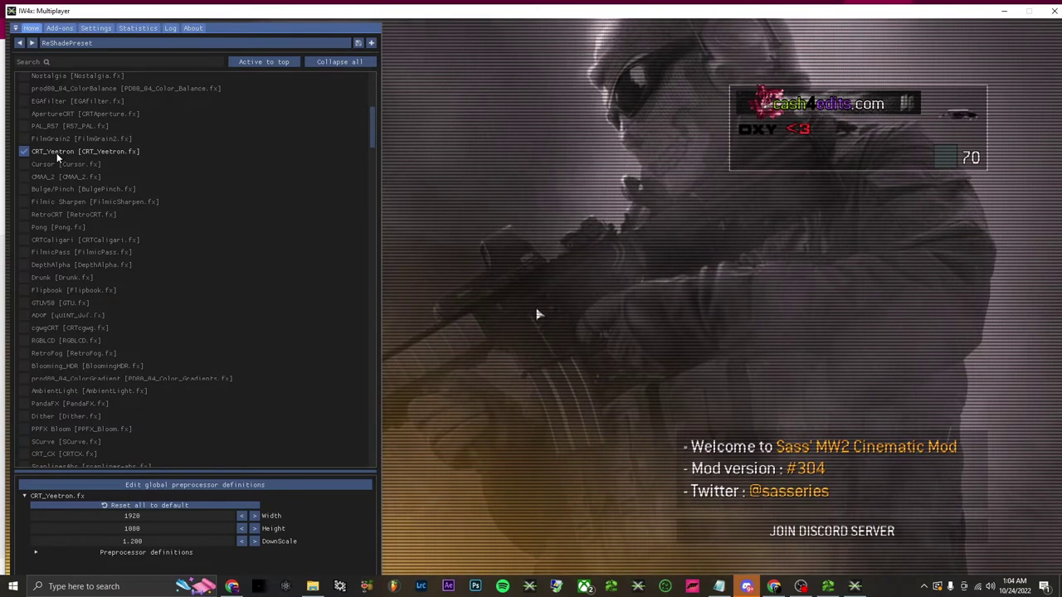
pyautogui.click(57, 153)
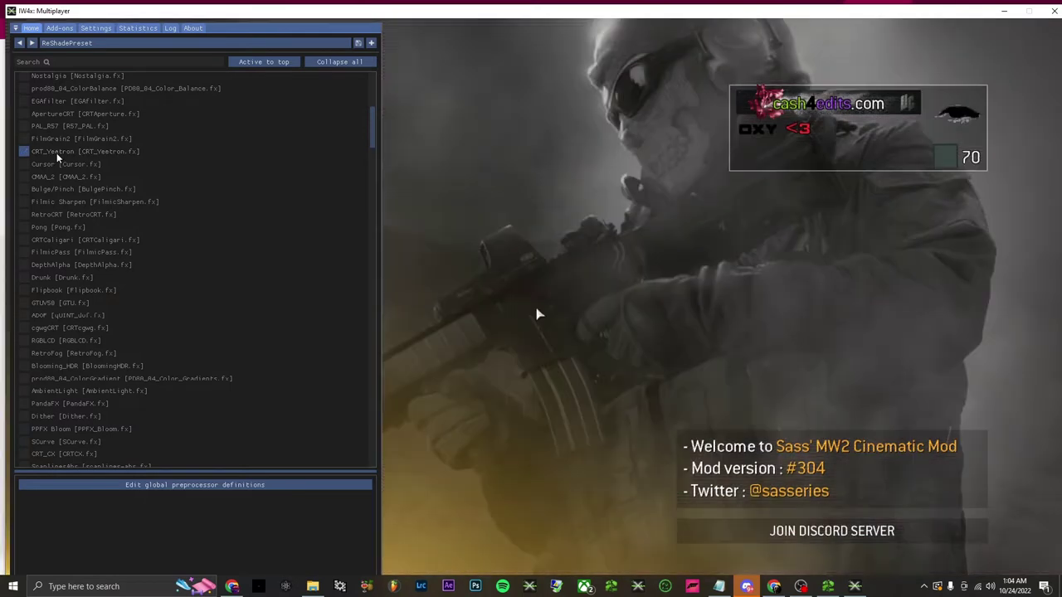
pyautogui.click(46, 431)
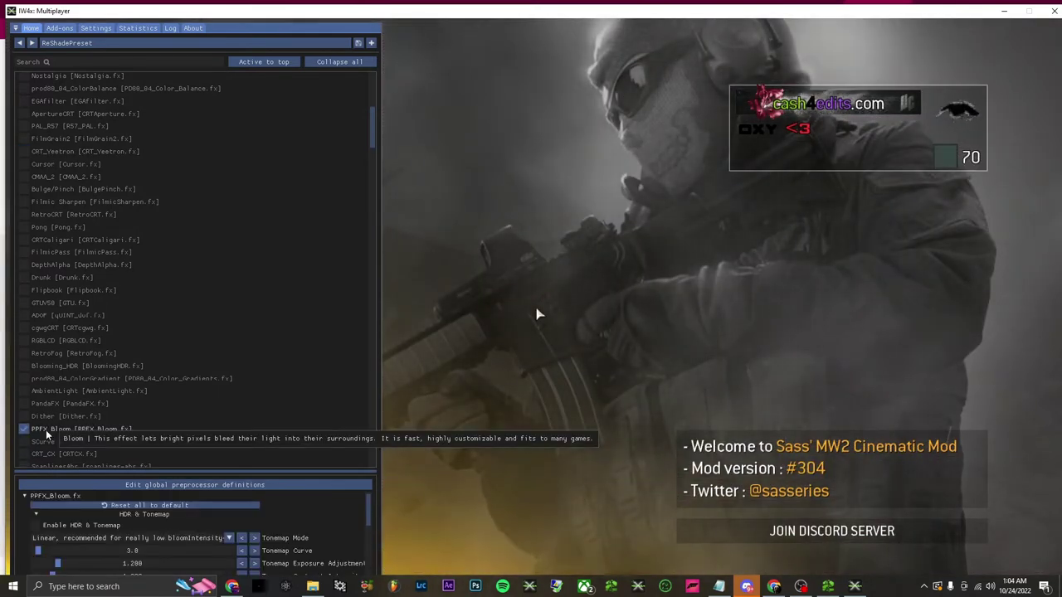
pyautogui.click(46, 430)
pyautogui.scroll(-2, 48, 431)
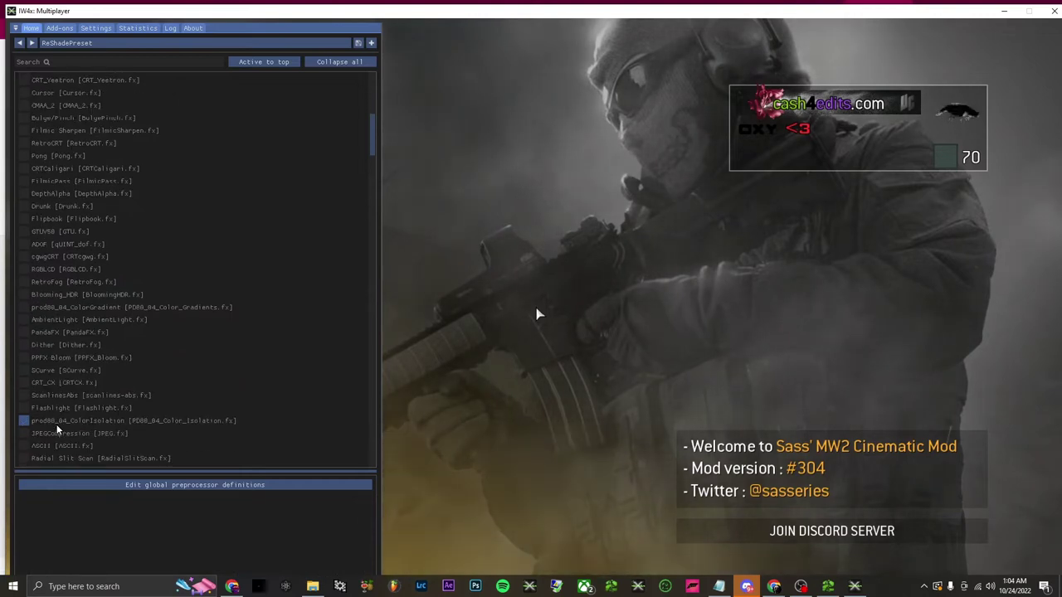
# - Try the SCurve effect with its second offset at 0.253, switching the effect off again
pyautogui.click(46, 373)
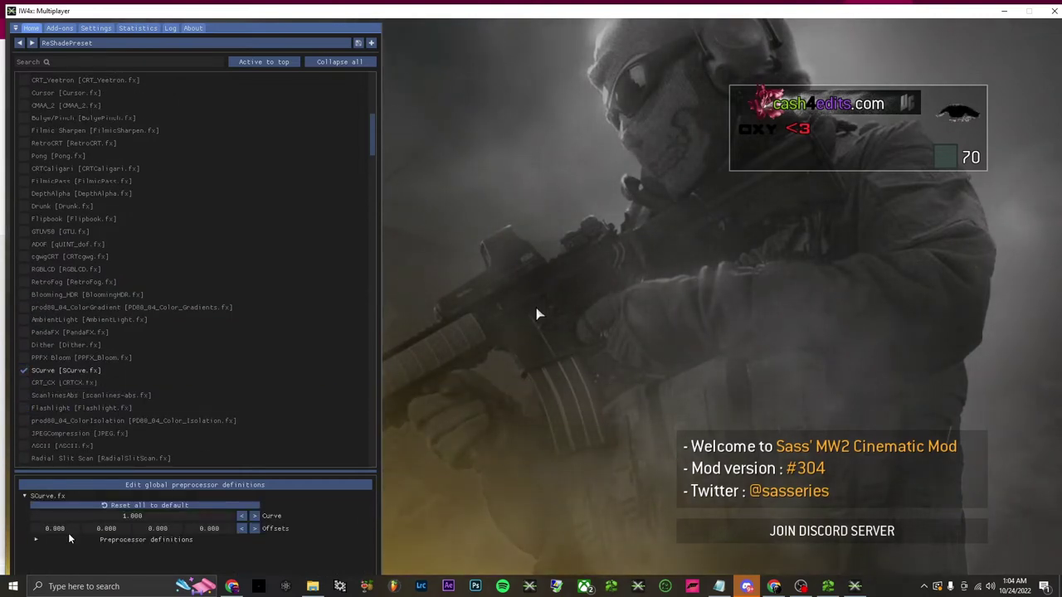
pyautogui.moveTo(89, 528); pyautogui.dragTo(233, 510)
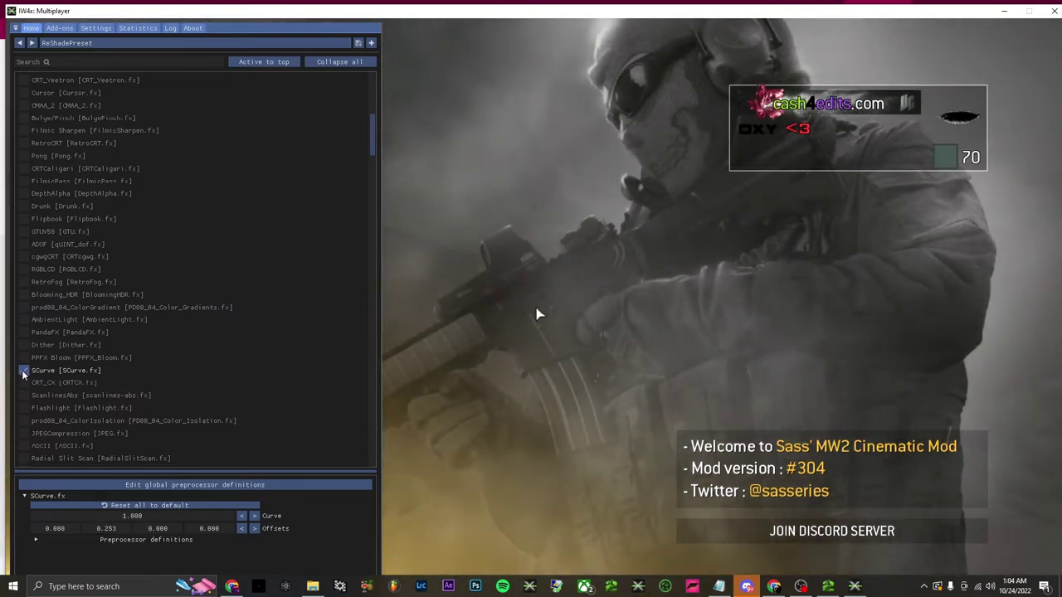
pyautogui.click(47, 370)
pyautogui.scroll(-1, 171, 406)
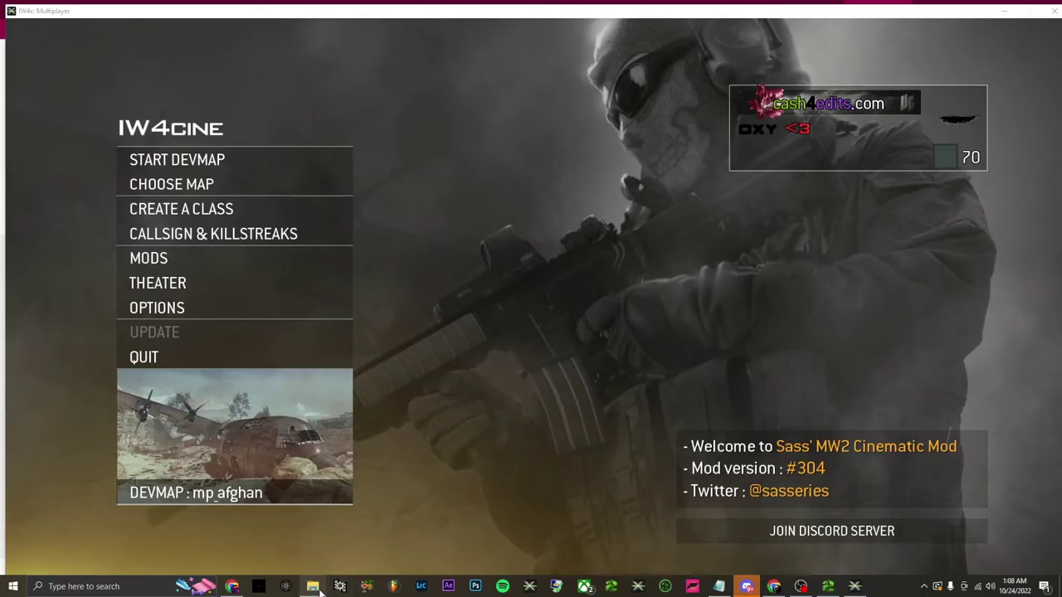
# - Load IW4MVM into the running game with the CODMVM Launcher and open the demo oxydth through the game console
pyautogui.click(585, 202)
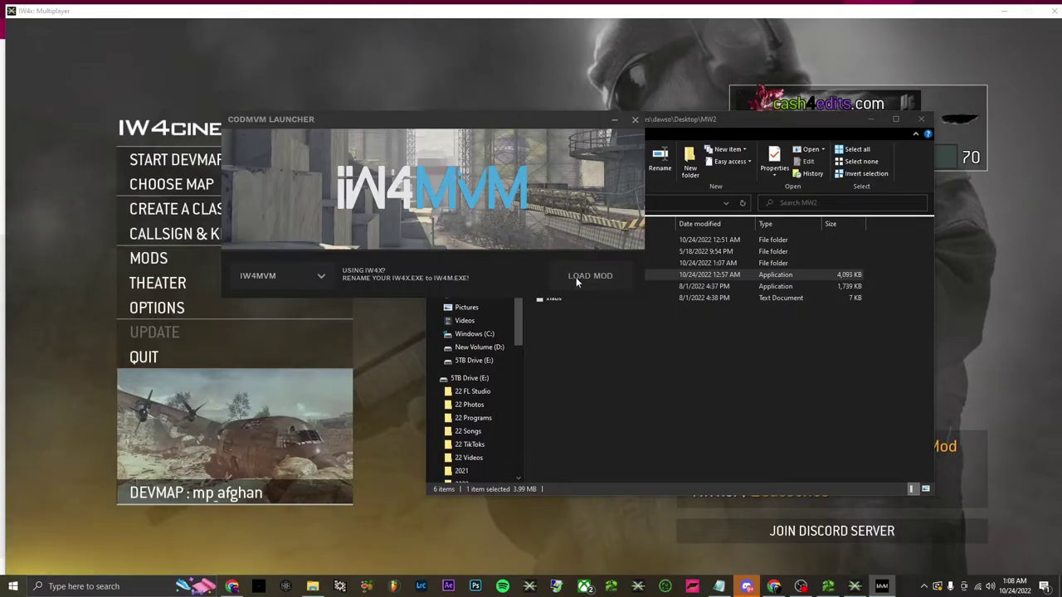
pyautogui.click(576, 277)
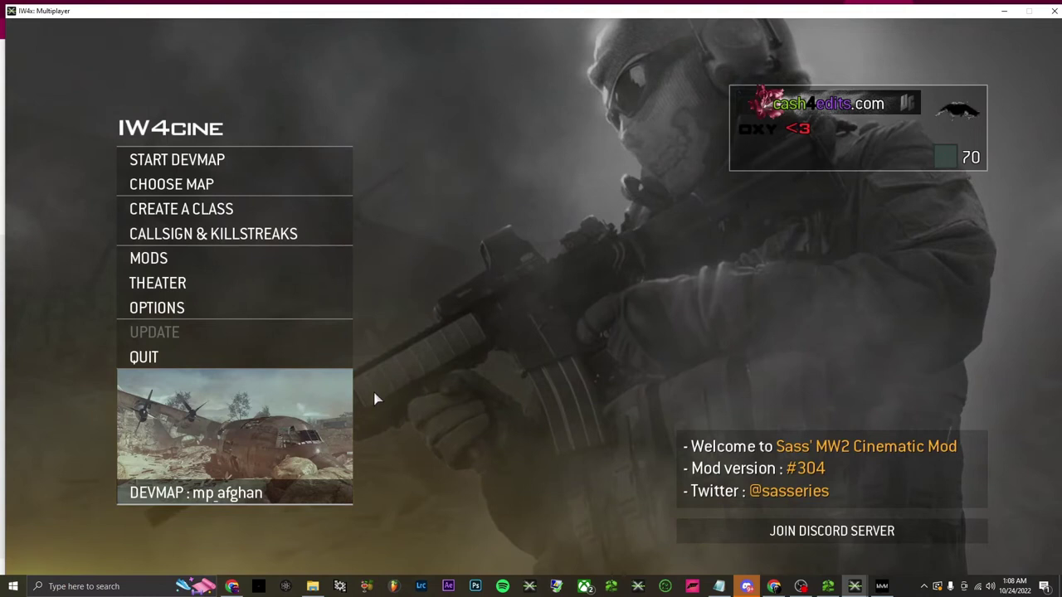
pyautogui.press('`')
pyautogui.write('/demo')
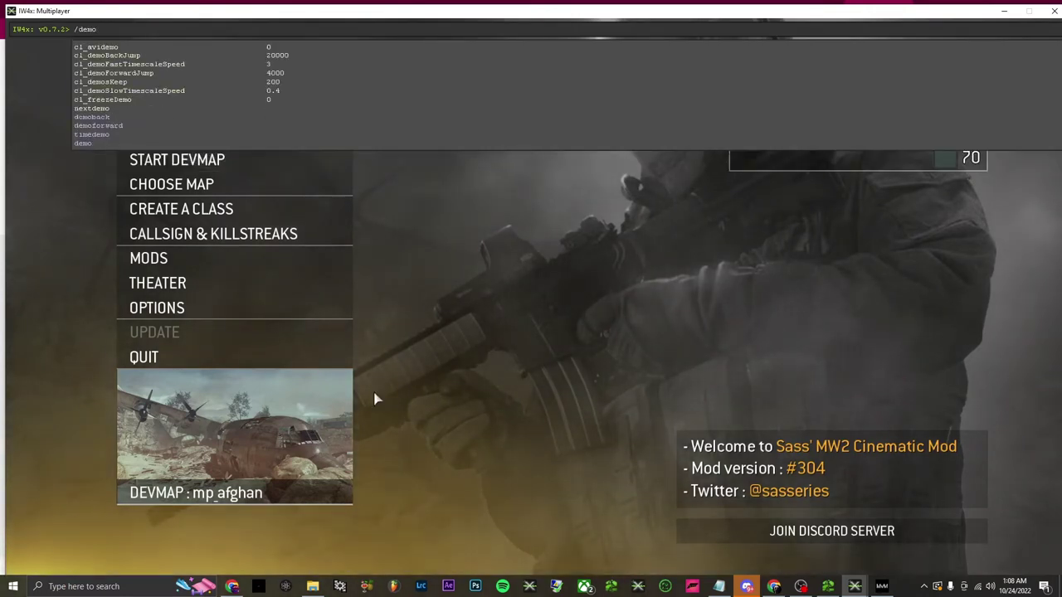
pyautogui.write(' oxydth')
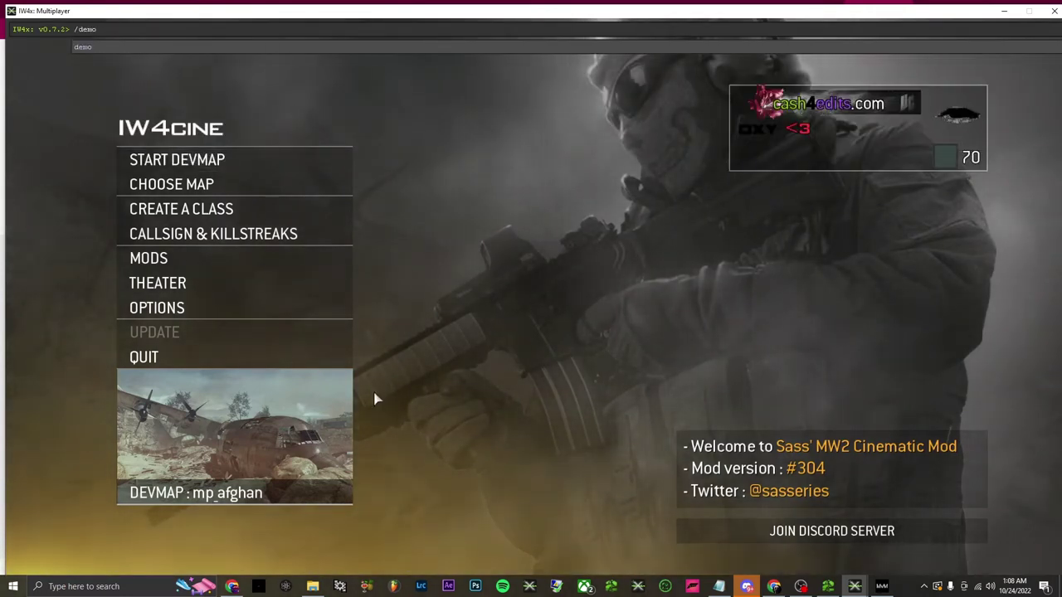
pyautogui.press('Return')
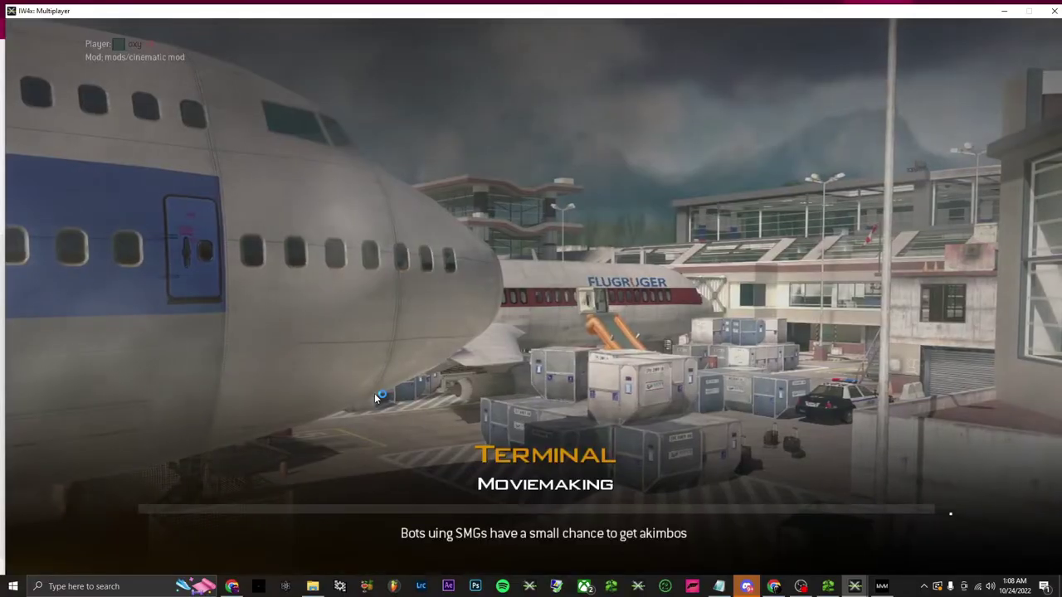
# - Slow the demo playback speed to 0.1 and pause the demo
pyautogui.press('space')
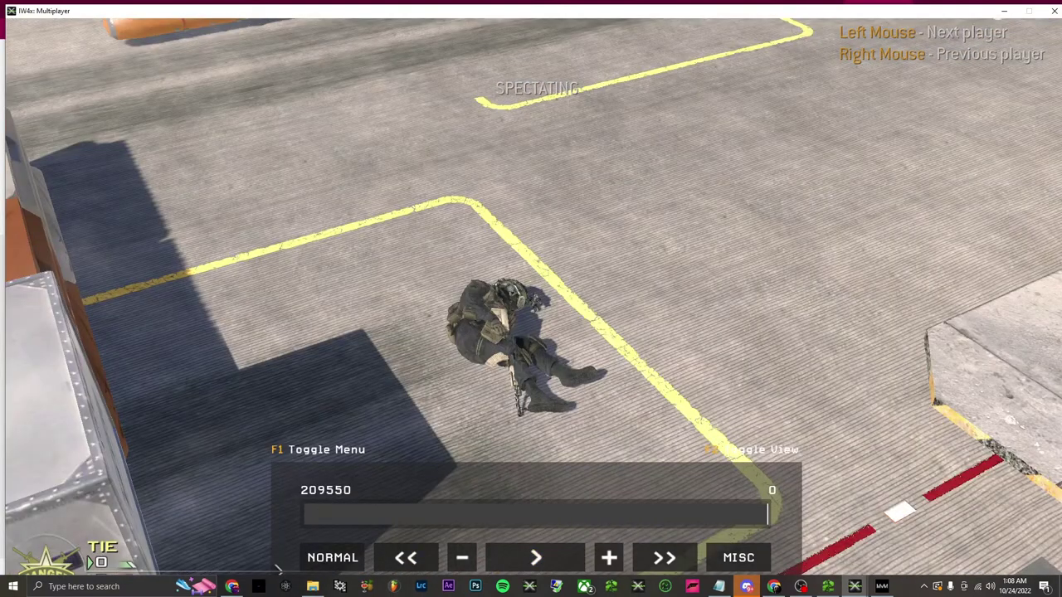
pyautogui.press('space')
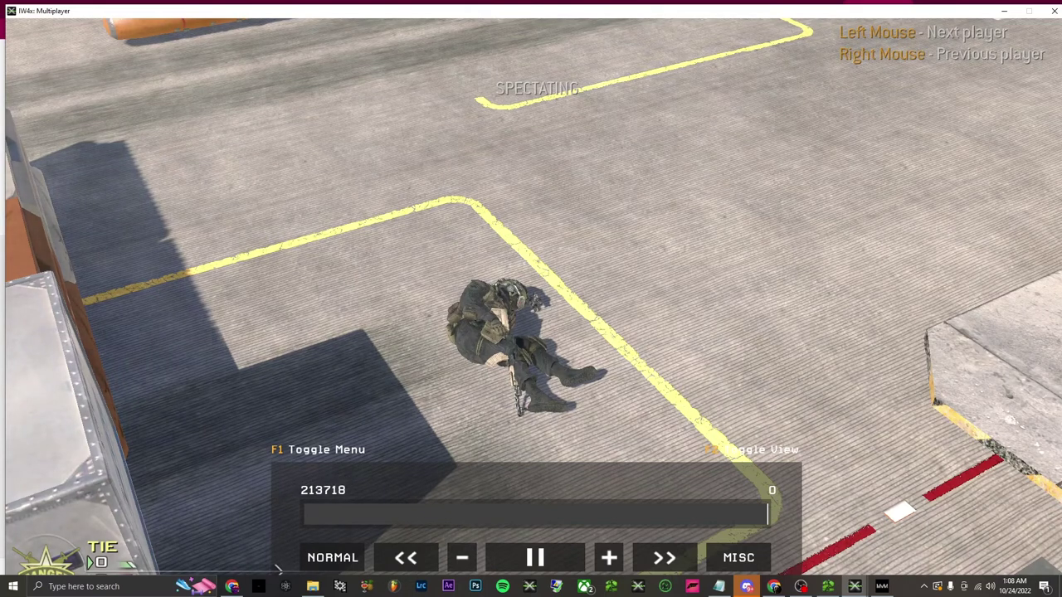
pyautogui.press('space')
pyautogui.press('space')
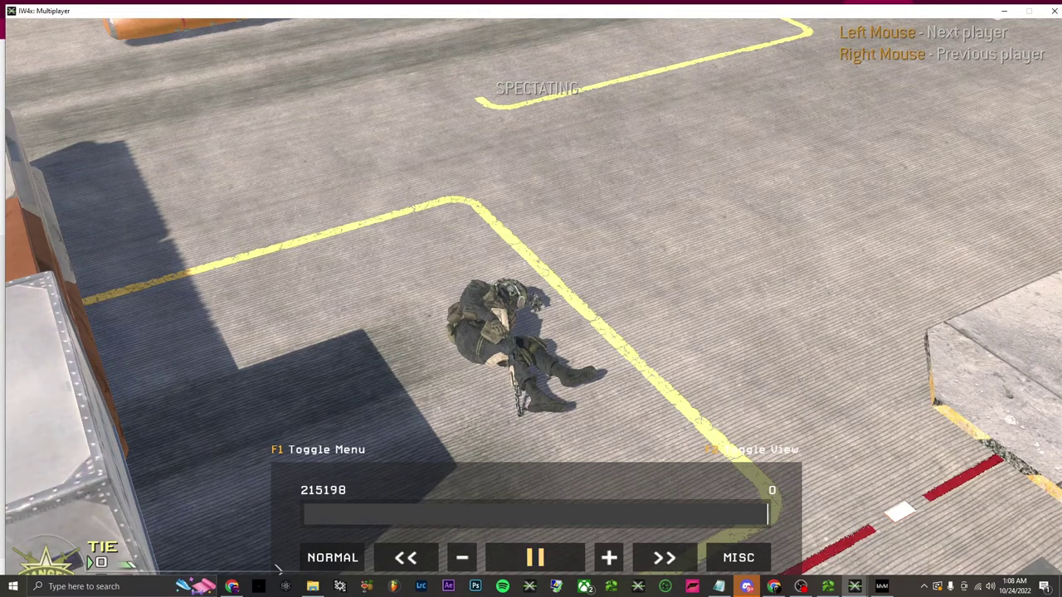
pyautogui.press('-')
pyautogui.press('space')
pyautogui.press('-')
pyautogui.press('-')
pyautogui.press('space')
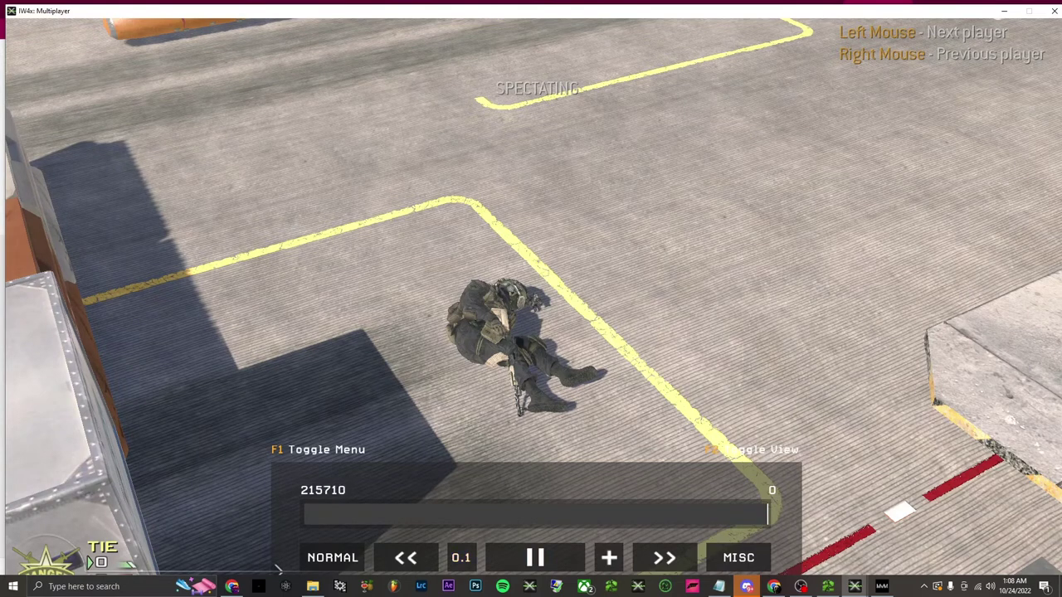
pyautogui.press('space')
# - Toggle the demo view to the free camera and frame the standing actor in front of the Flugruger plane
pyautogui.press('F2')
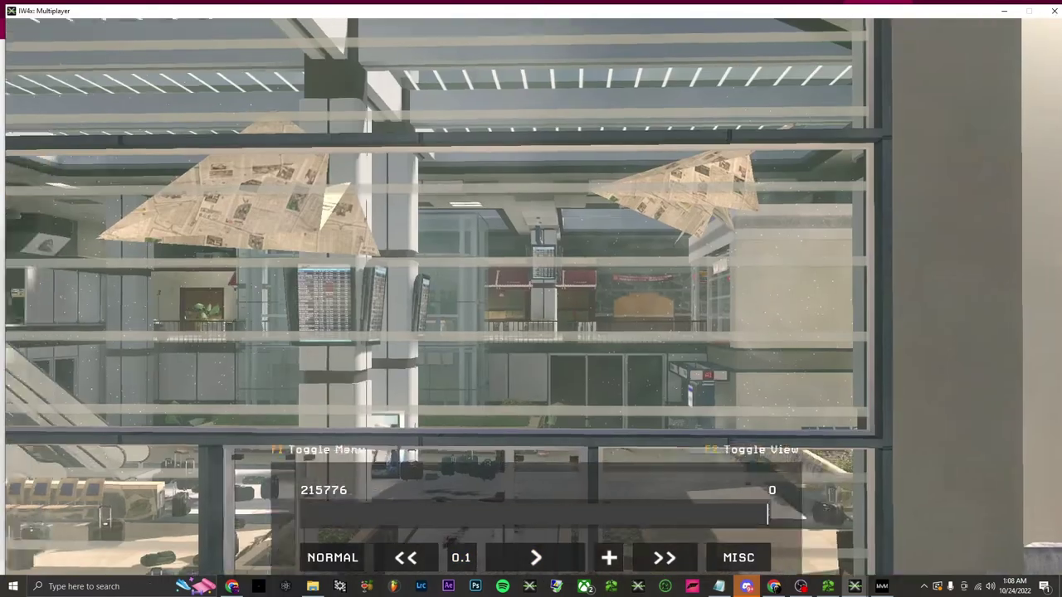
pyautogui.press('w')
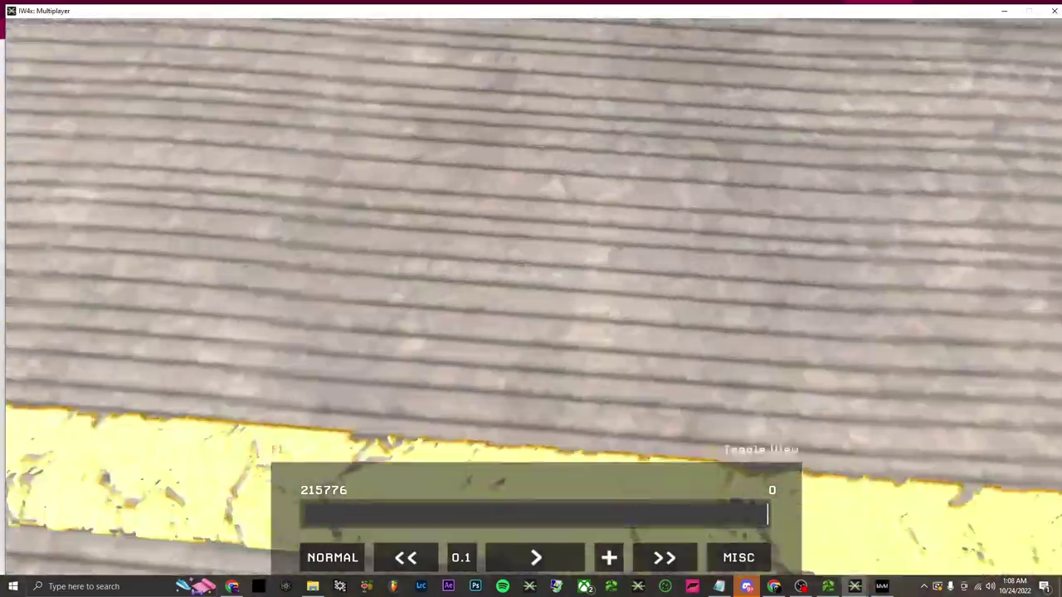
pyautogui.press('s')
pyautogui.press('d')
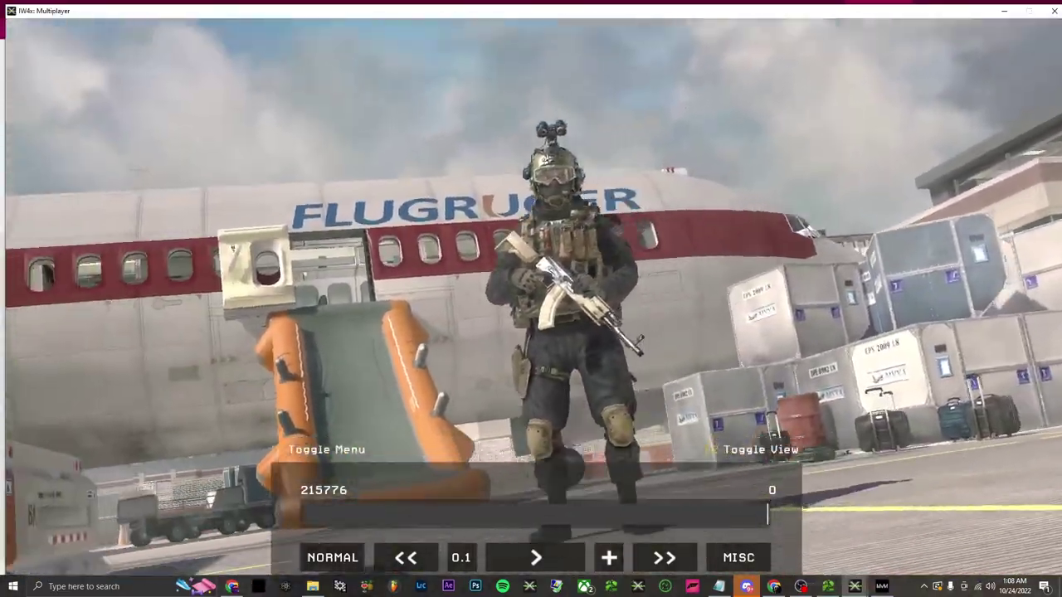
pyautogui.press('w')
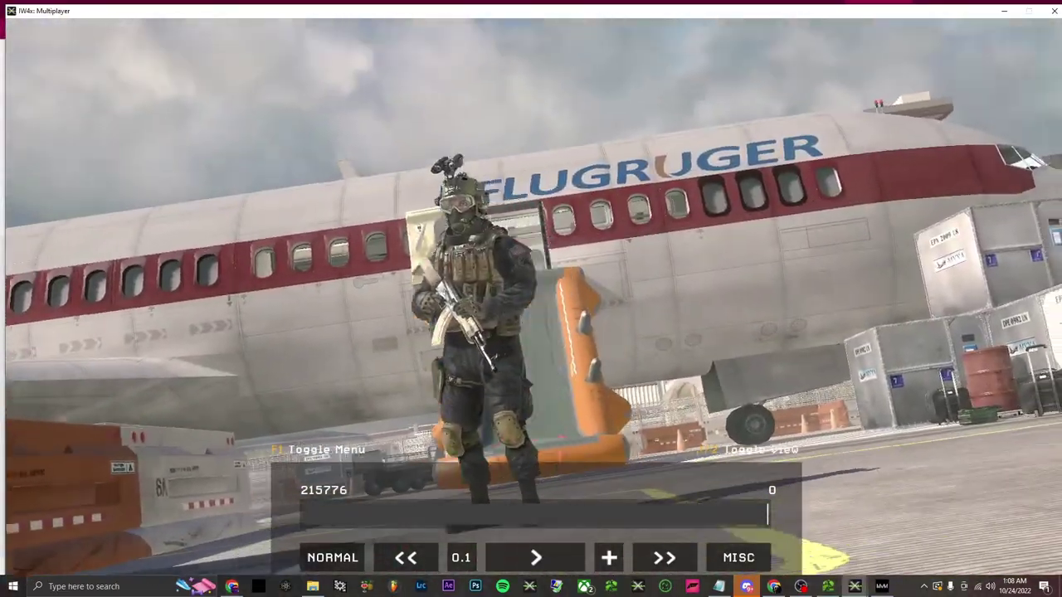
pyautogui.press('s')
pyautogui.press('w')
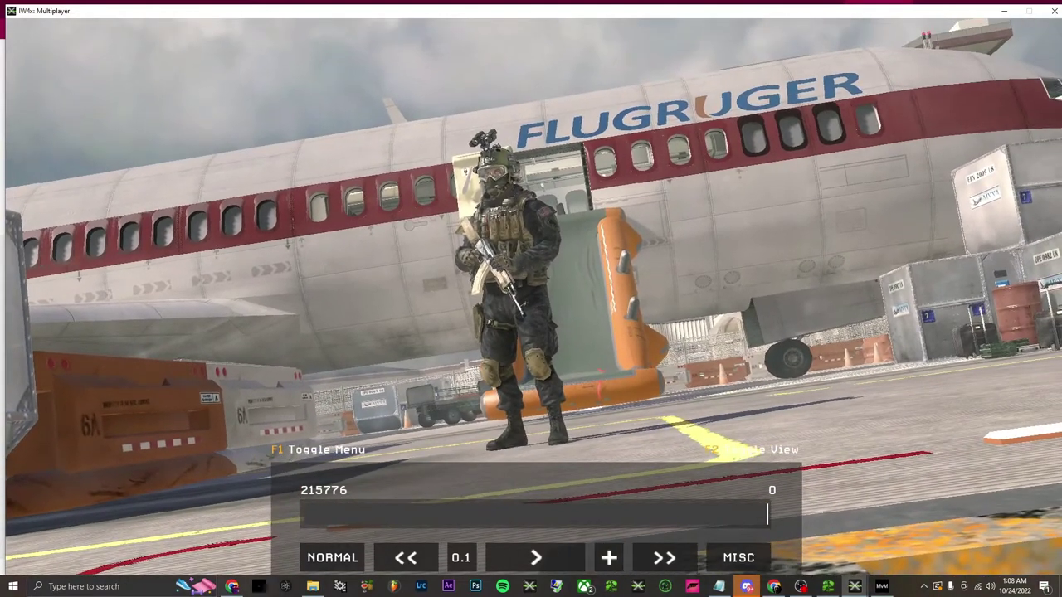
# - Open the ReShade overlay over the paused demo, find the SMAA effect, and enable it
pyautogui.press('Home')
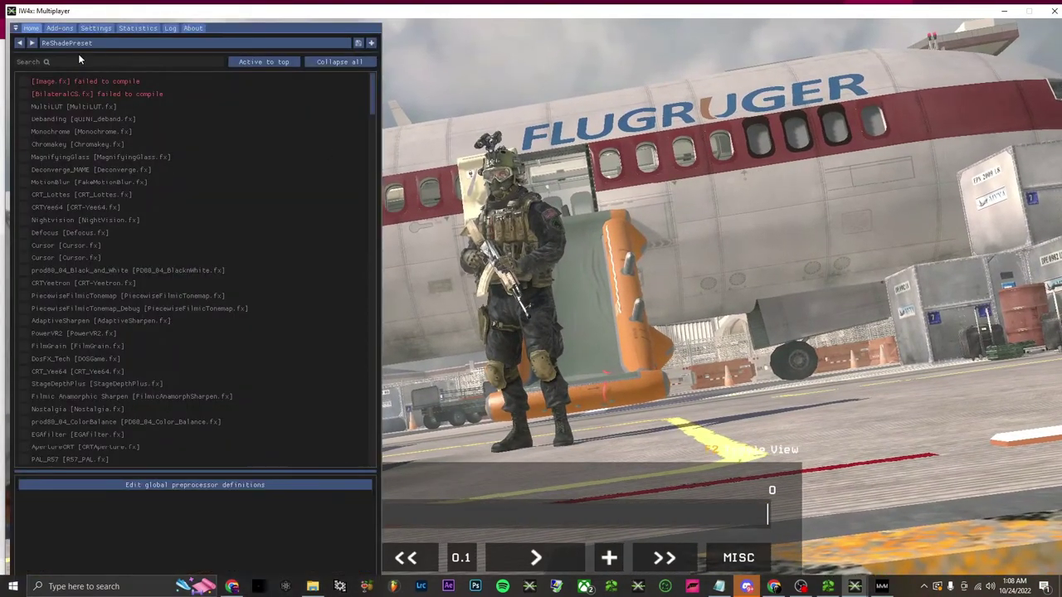
pyautogui.write('SMAA')
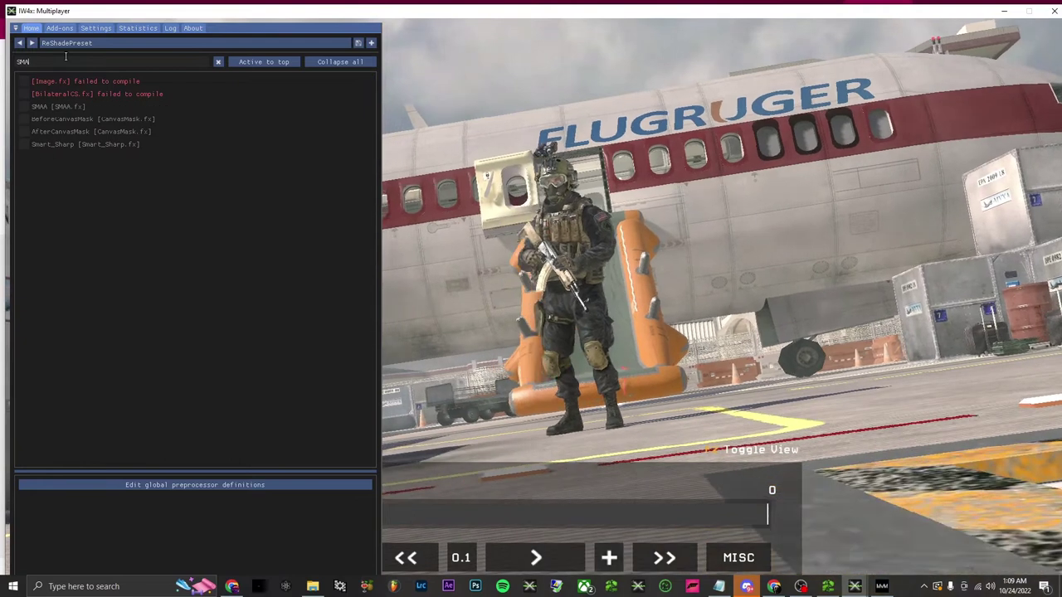
pyautogui.click(24, 106)
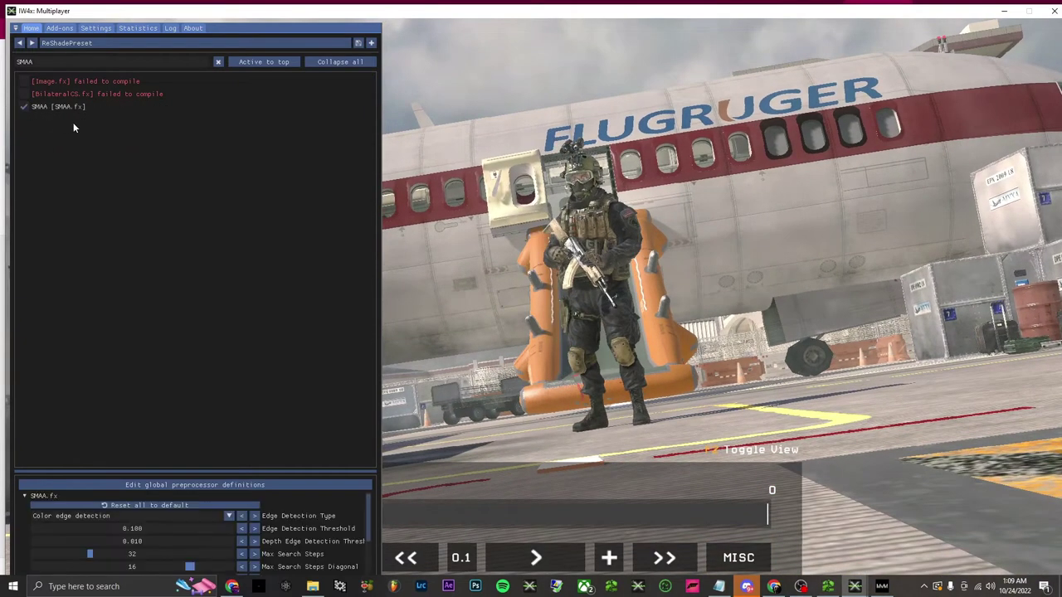
pyautogui.click(37, 496)
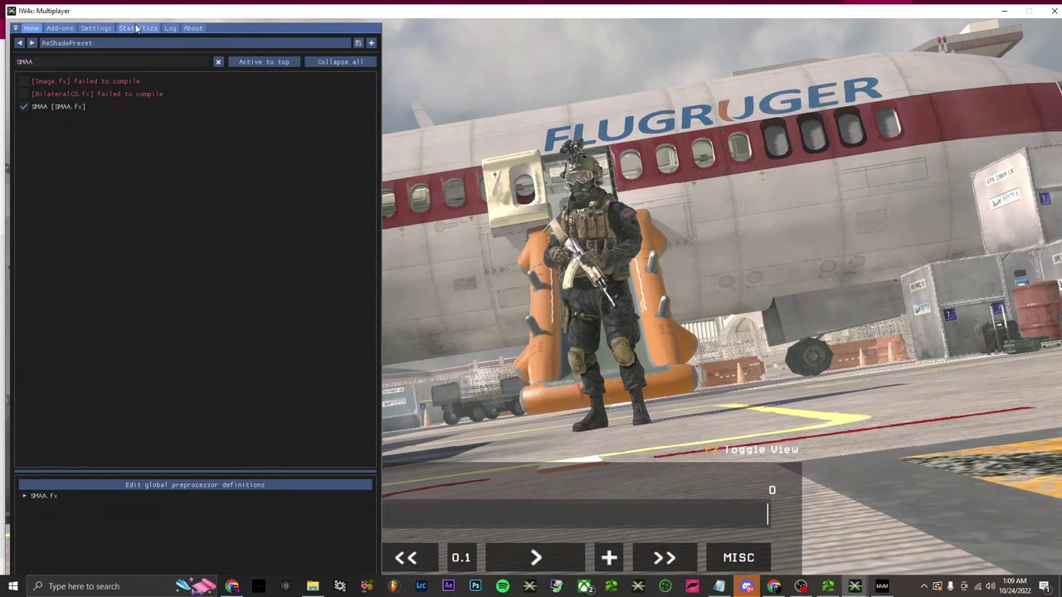
# - Search for the FXAA and Clarity effects and enable both
pyautogui.click(218, 61)
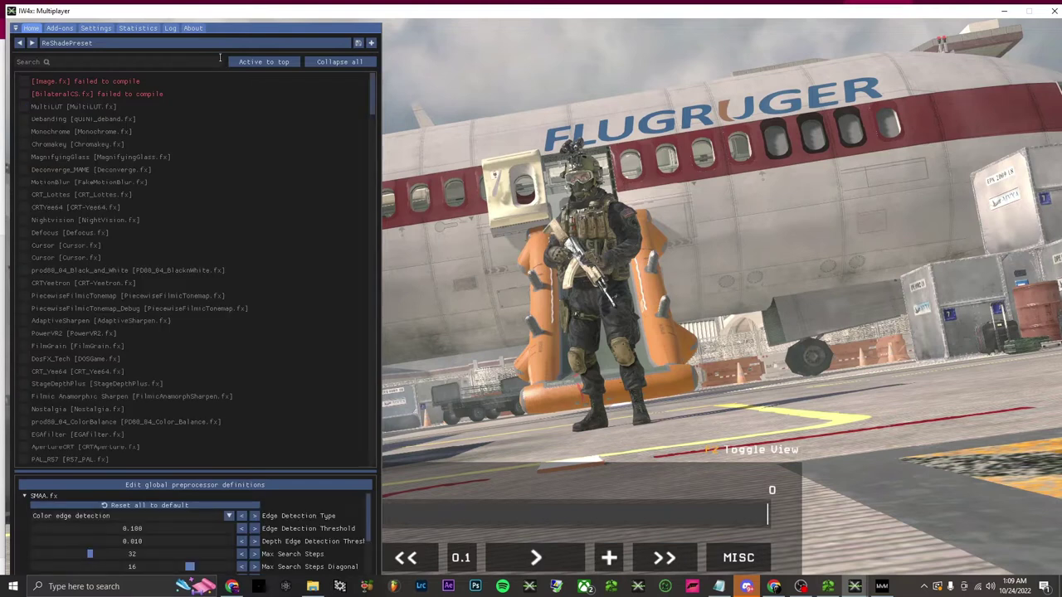
pyautogui.write('F')
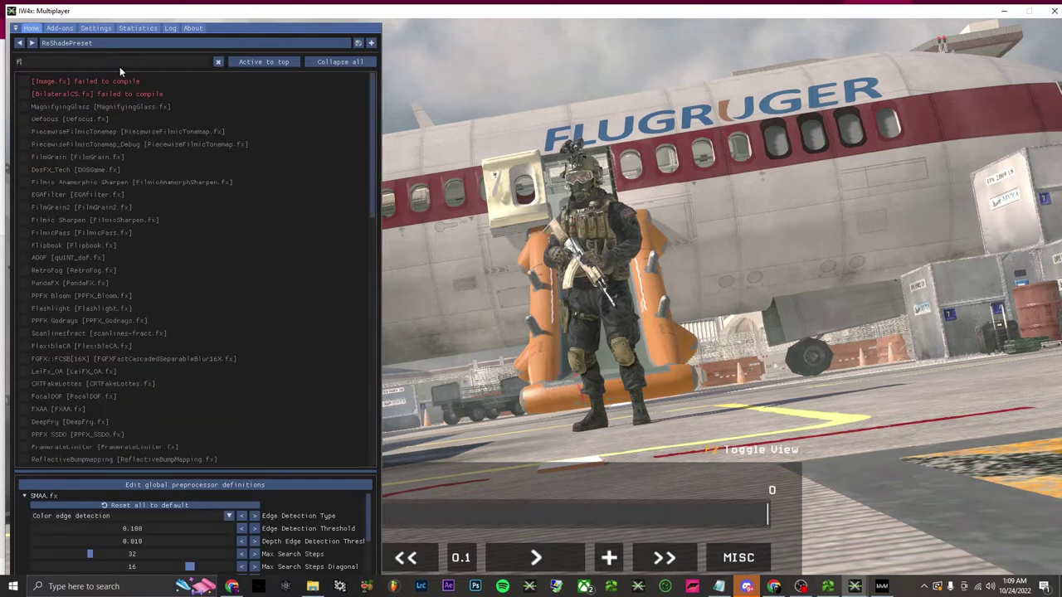
pyautogui.write('XAA')
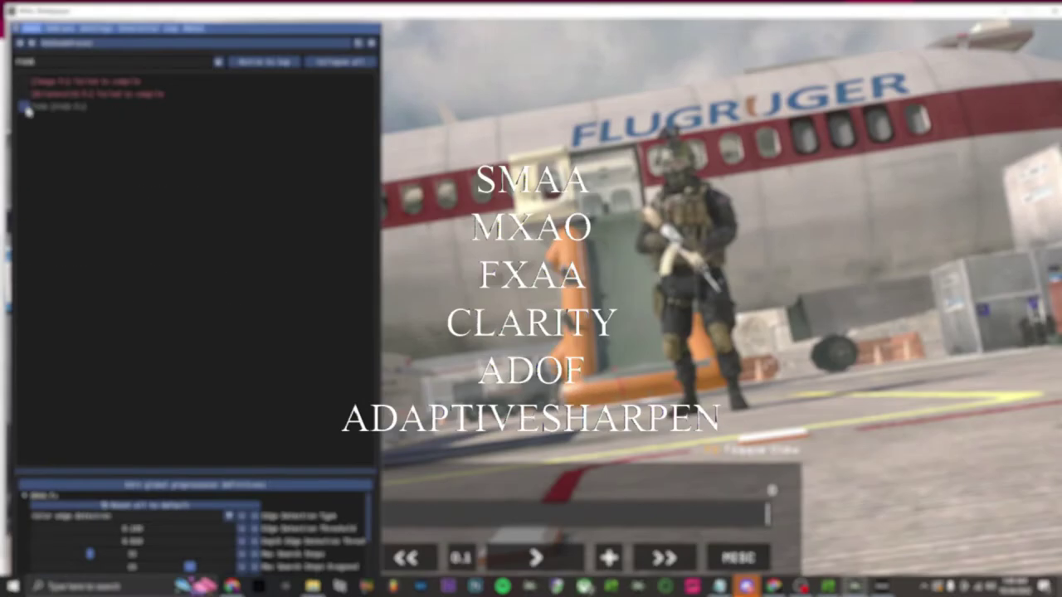
pyautogui.click(24, 107)
pyautogui.click(218, 62)
pyautogui.click(156, 61)
pyautogui.write('clarit')
pyautogui.click(41, 111)
# - Search for the ADOF and AdaptiveSharpen effects and enable both
pyautogui.click(219, 62)
pyautogui.click(180, 63)
pyautogui.write('adapt')
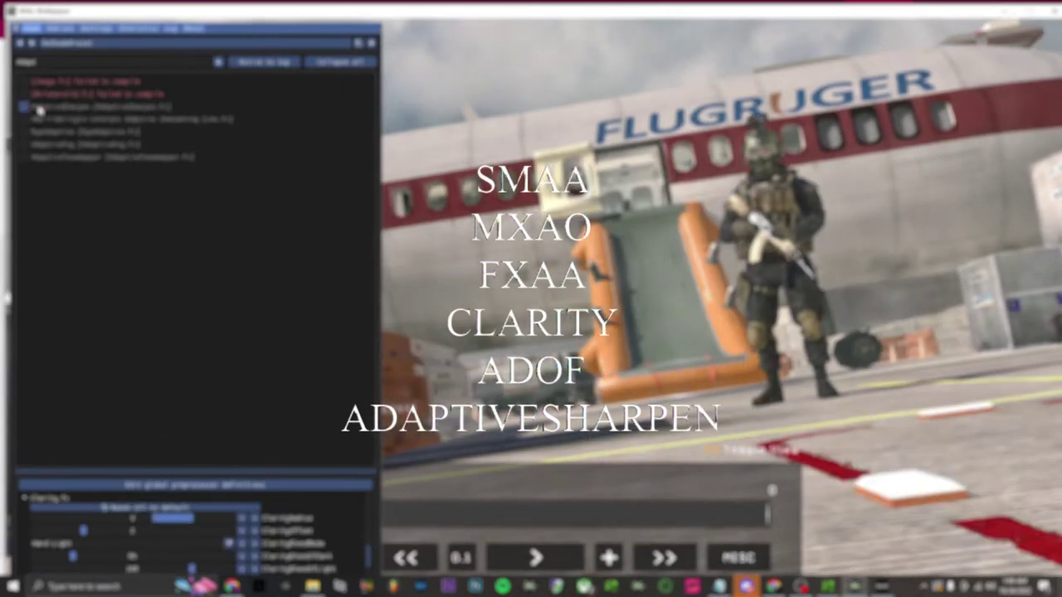
pyautogui.click(36, 107)
pyautogui.click(218, 61)
pyautogui.click(190, 61)
pyautogui.write('adof')
pyautogui.press('BackSpace')
pyautogui.press('BackSpace')
pyautogui.press('BackSpace')
pyautogui.press('BackSpace')
pyautogui.write('adaptivesharpen')
pyautogui.click(95, 106)
# - Clear the effect search and move all active effects to the top of the list
pyautogui.press('BackSpace')
pyautogui.press('BackSpace')
pyautogui.press('BackSpace')
pyautogui.press('BackSpace')
pyautogui.press('BackSpace')
pyautogui.press('BackSpace')
pyautogui.press('BackSpace')
pyautogui.press('BackSpace')
pyautogui.press('BackSpace')
pyautogui.press('BackSpace')
pyautogui.press('BackSpace')
pyautogui.press('BackSpace')
pyautogui.press('BackSpace')
pyautogui.press('BackSpace')
pyautogui.press('BackSpace')
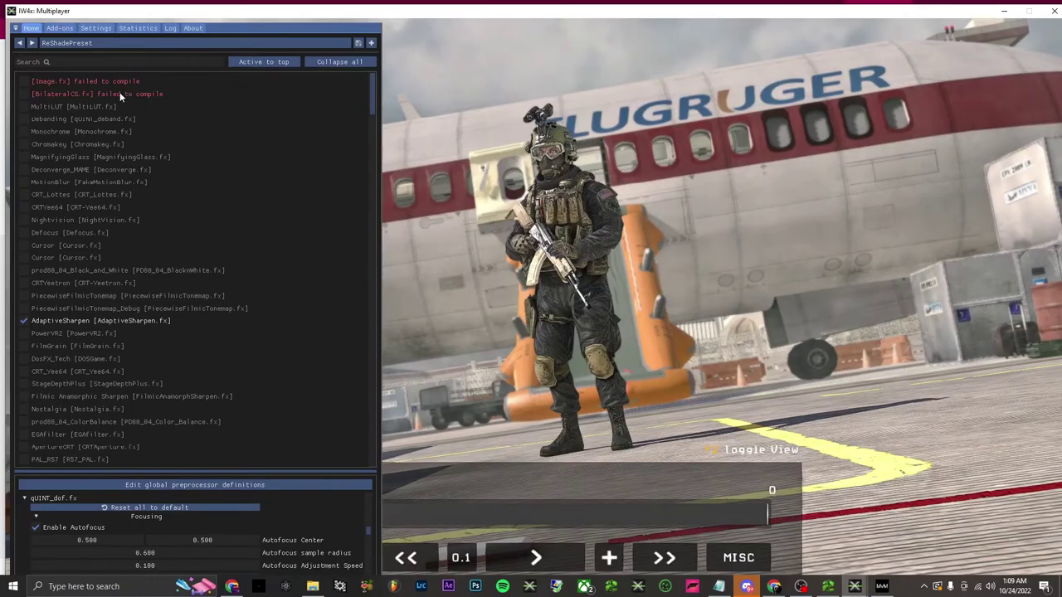
pyautogui.click(241, 61)
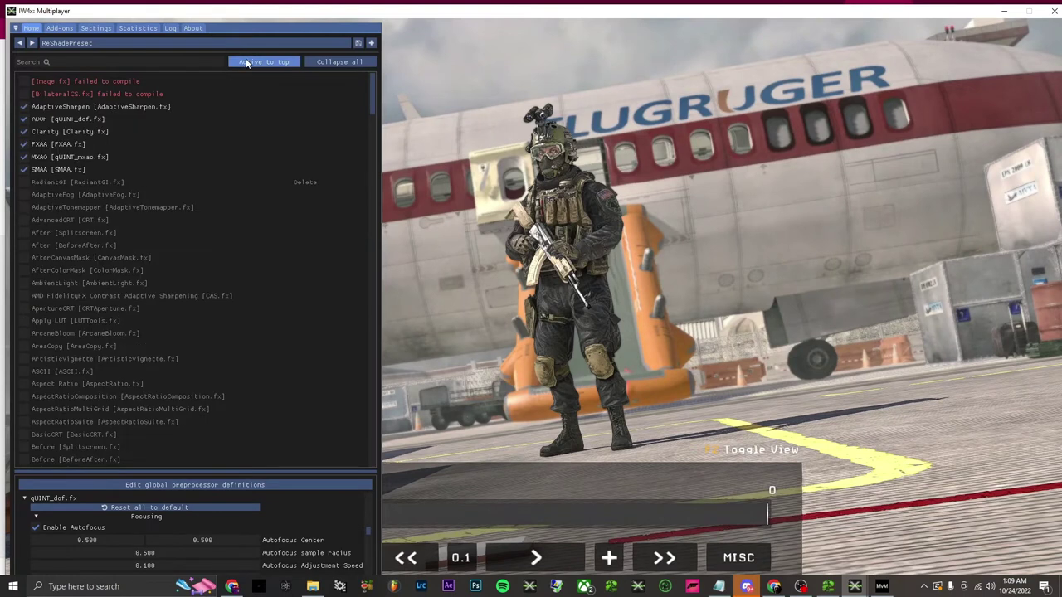
# - Disable the AdaptiveSharpen, ADOF, Clarity, FXAA, MXAO and SMAA effects
pyautogui.click(28, 169)
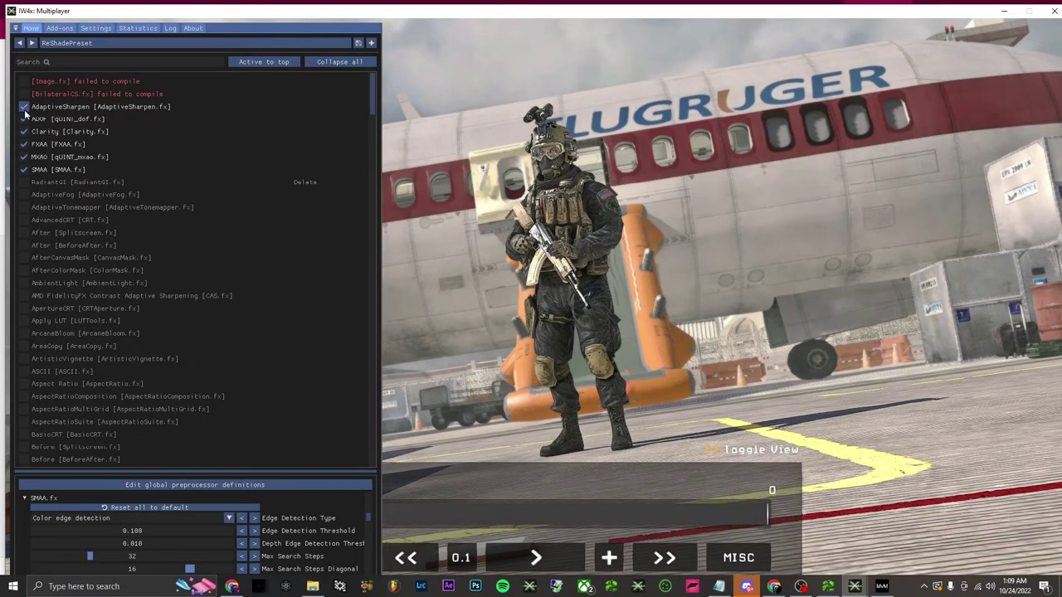
pyautogui.click(23, 107)
pyautogui.click(24, 119)
pyautogui.click(25, 132)
pyautogui.click(25, 144)
pyautogui.click(25, 157)
pyautogui.click(29, 169)
# - Enable only the SMAA effect again to show its influence on the actor
pyautogui.rightClick(37, 173)
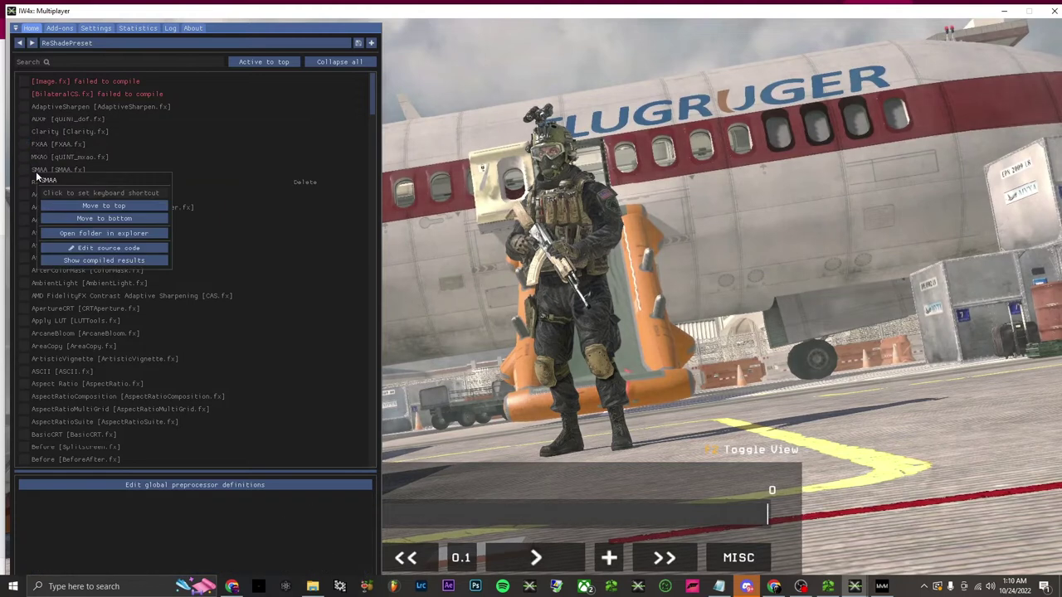
pyautogui.click(23, 170)
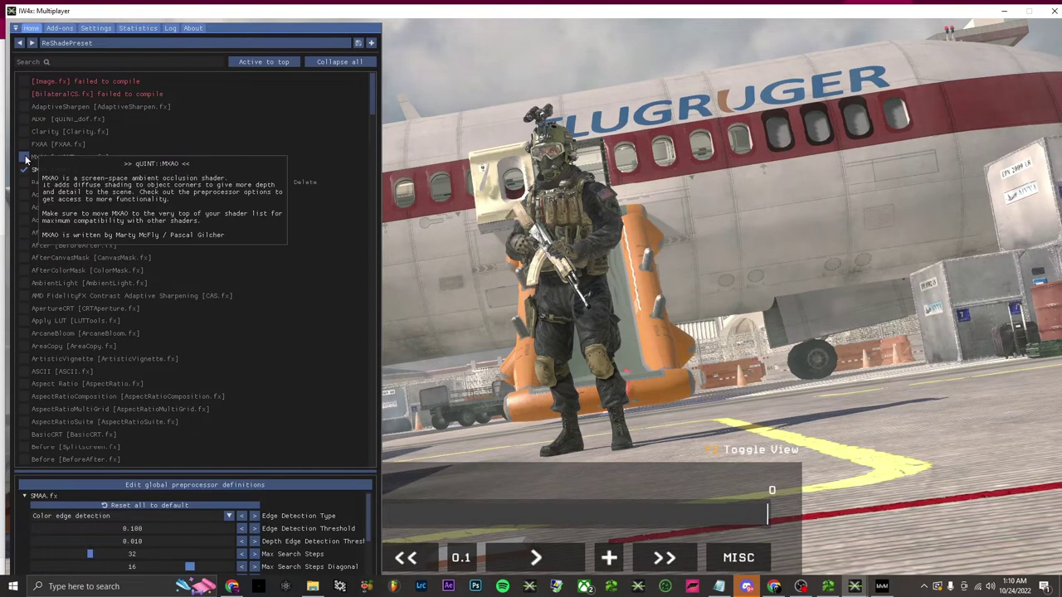
# - Enable the MXAO effect, and briefly toggle FXAA on and off to compare its influence
pyautogui.click(24, 157)
pyautogui.click(24, 158)
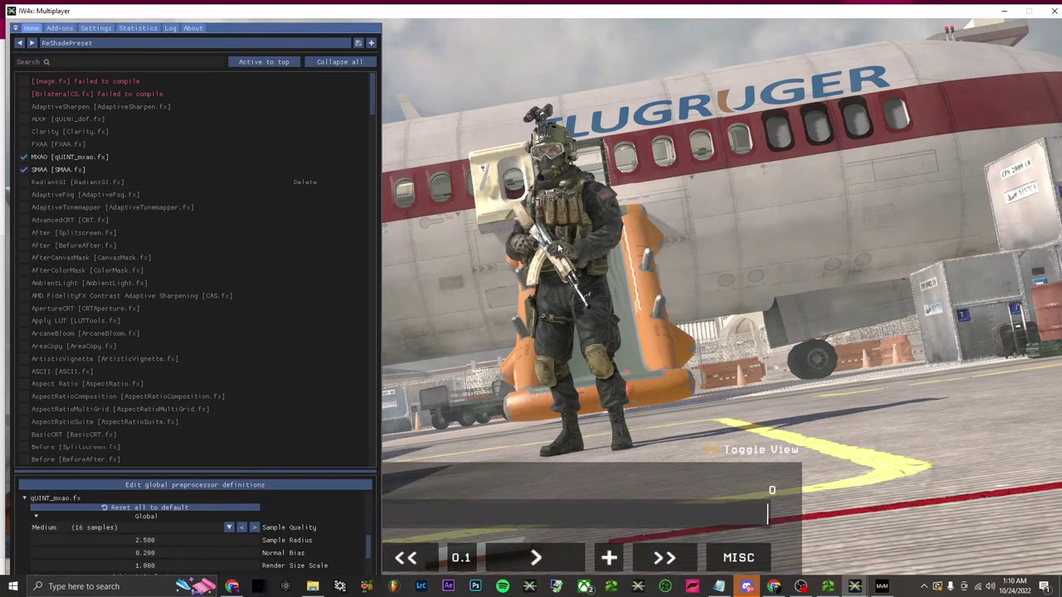
pyautogui.click(23, 145)
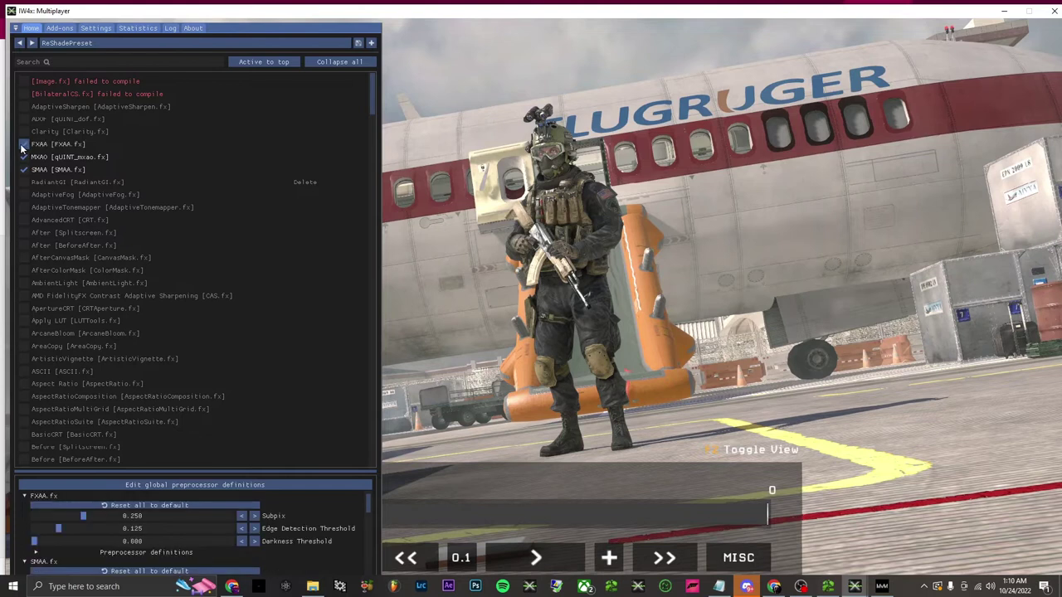
pyautogui.click(25, 145)
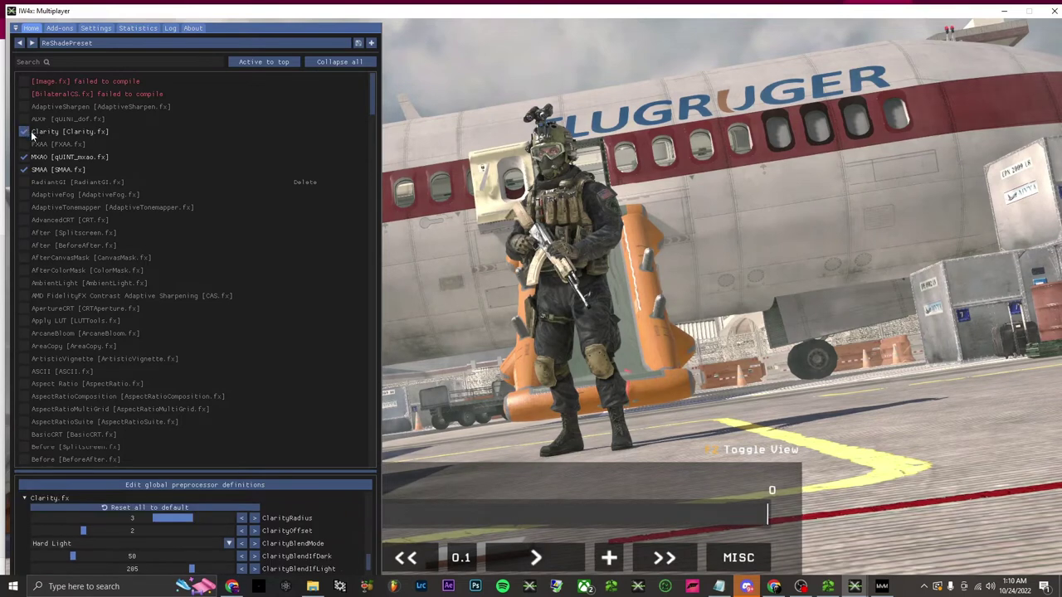
# - Enable the Clarity and ADOF effects alongside MXAO and SMAA
pyautogui.click(23, 134)
pyautogui.click(24, 133)
pyautogui.click(24, 119)
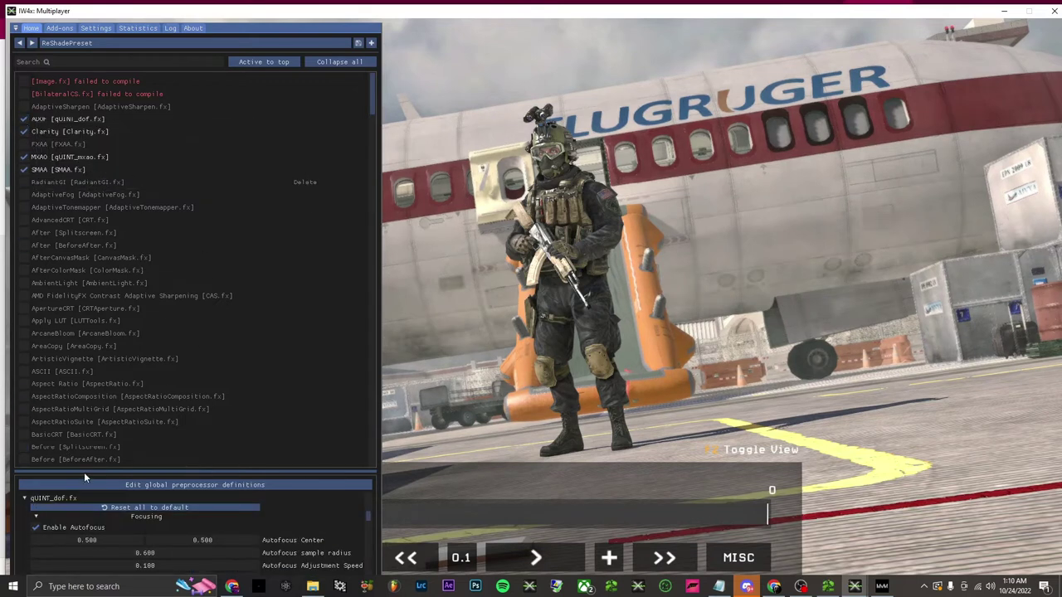
# - Enlarge the effect settings area, turn off ADOF autofocus and set its manual focus depth to 0.325
pyautogui.moveTo(74, 468); pyautogui.dragTo(103, 121)
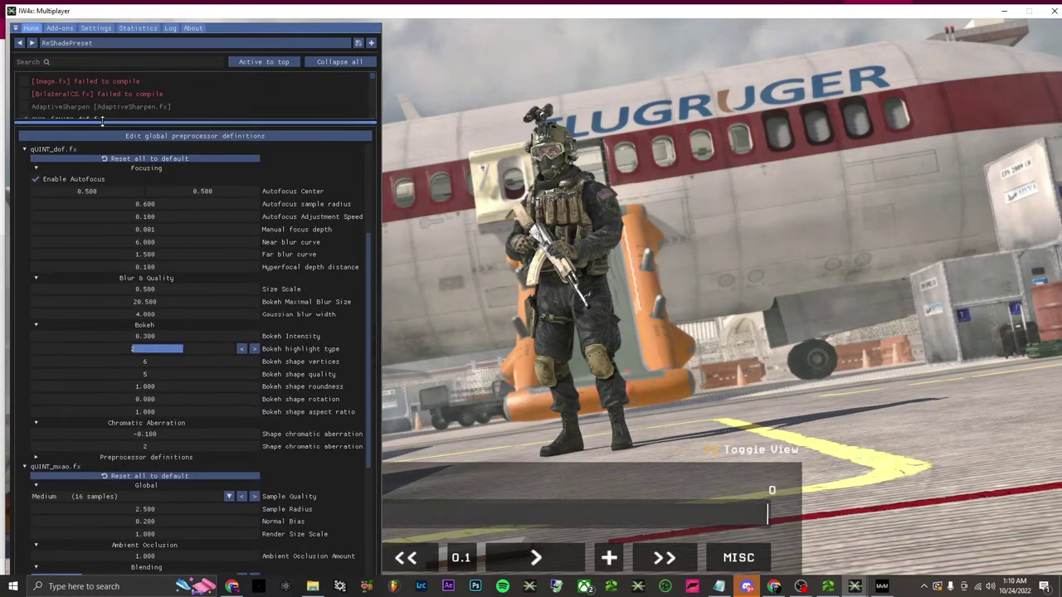
pyautogui.click(38, 180)
pyautogui.click(39, 181)
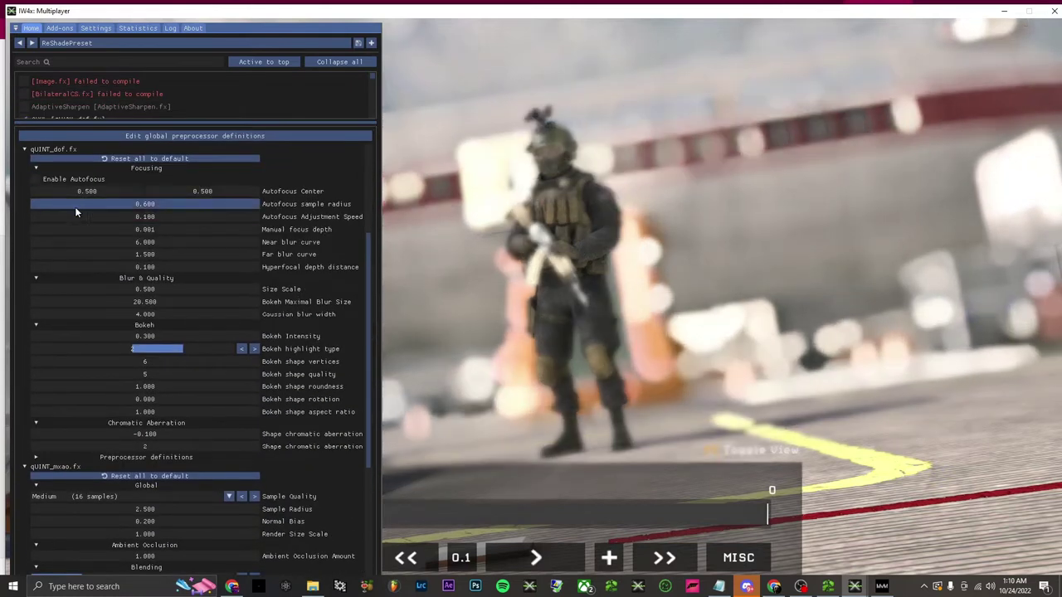
pyautogui.doubleClick(163, 228)
pyautogui.write('.325')
pyautogui.press('Return')
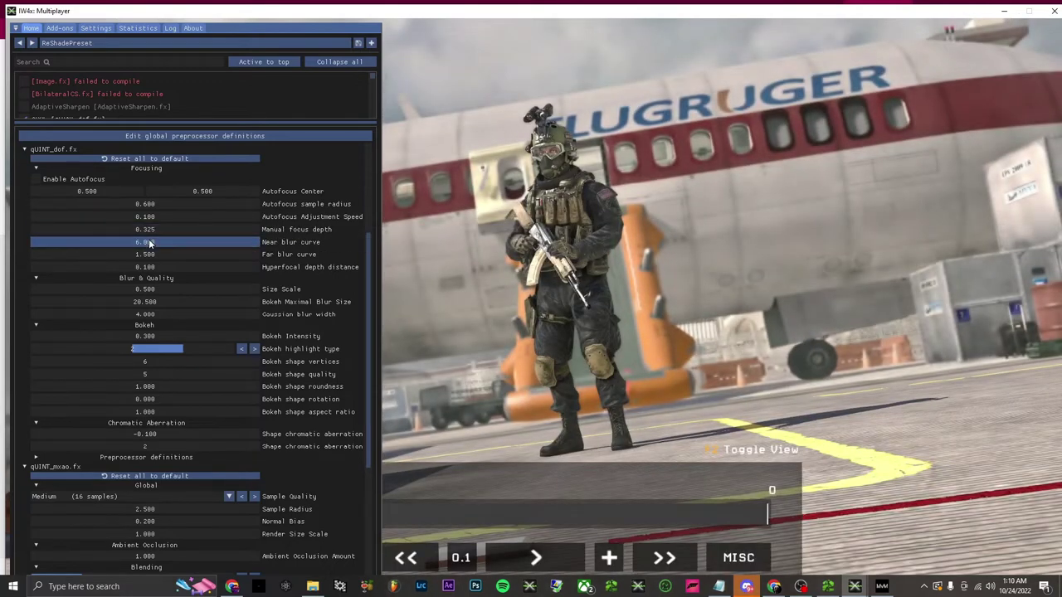
# - Set the ADOF hyperfocal depth distance to 0.125
pyautogui.doubleClick(149, 267)
pyautogui.write('.21')
pyautogui.press('Return')
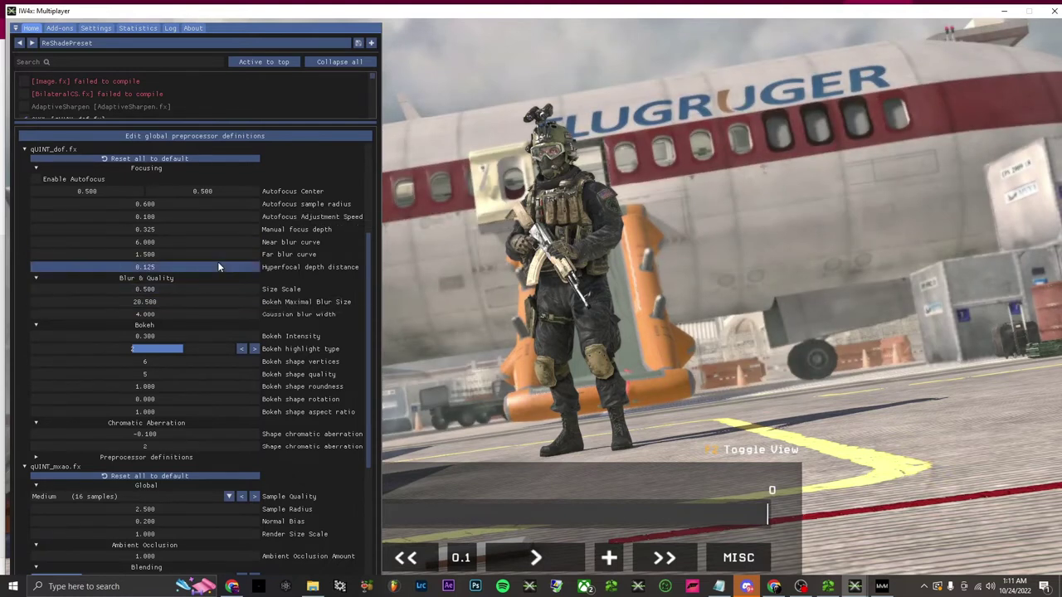
# - Search the effects for "contrast", enable prod80_04_ContrastBrightnessSaturation, and clear the search
pyautogui.click(58, 64)
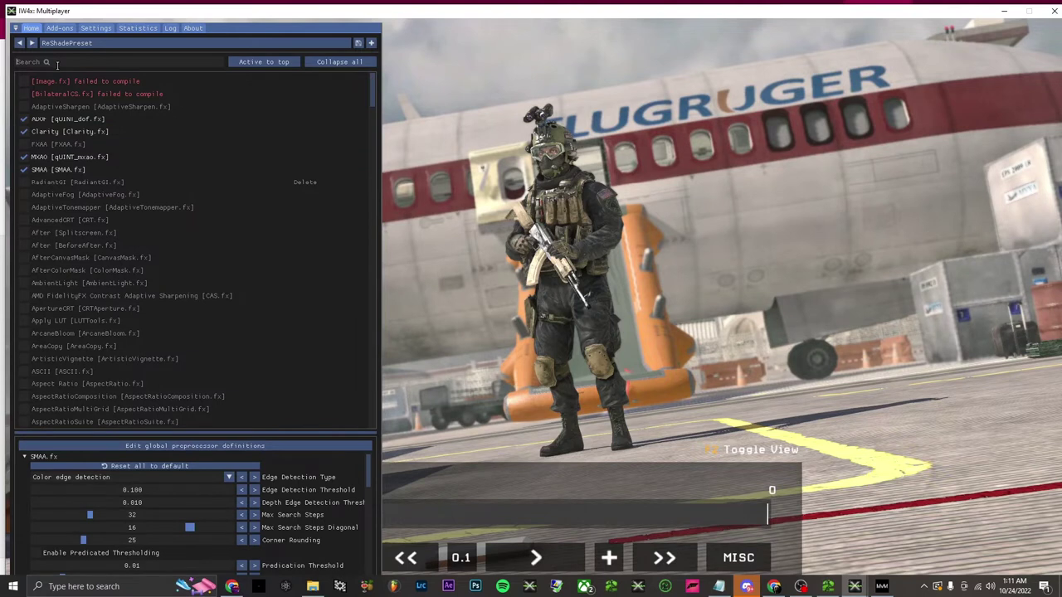
pyautogui.write('contrast')
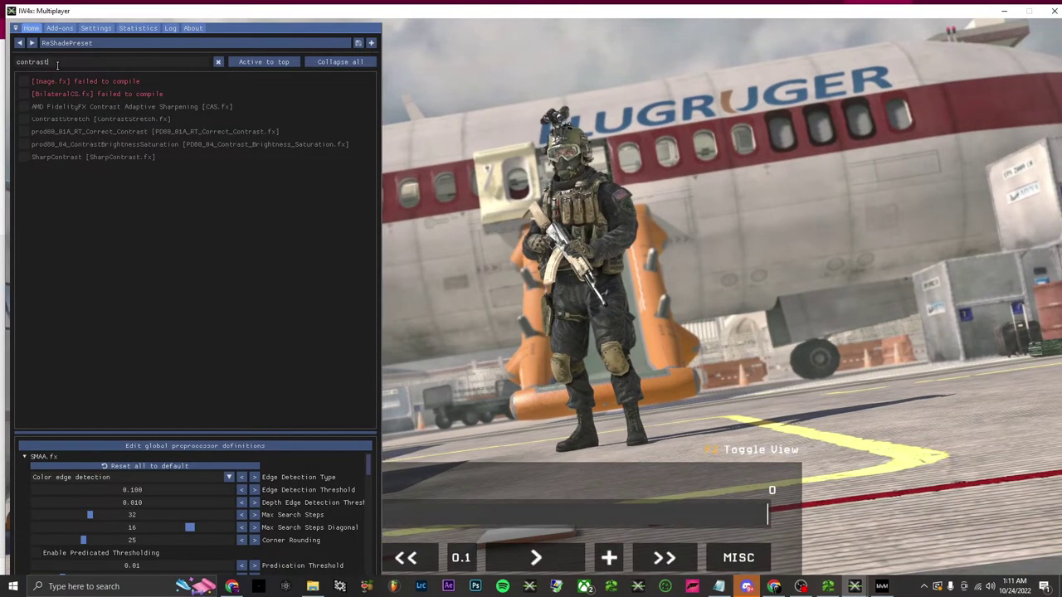
pyautogui.click(25, 144)
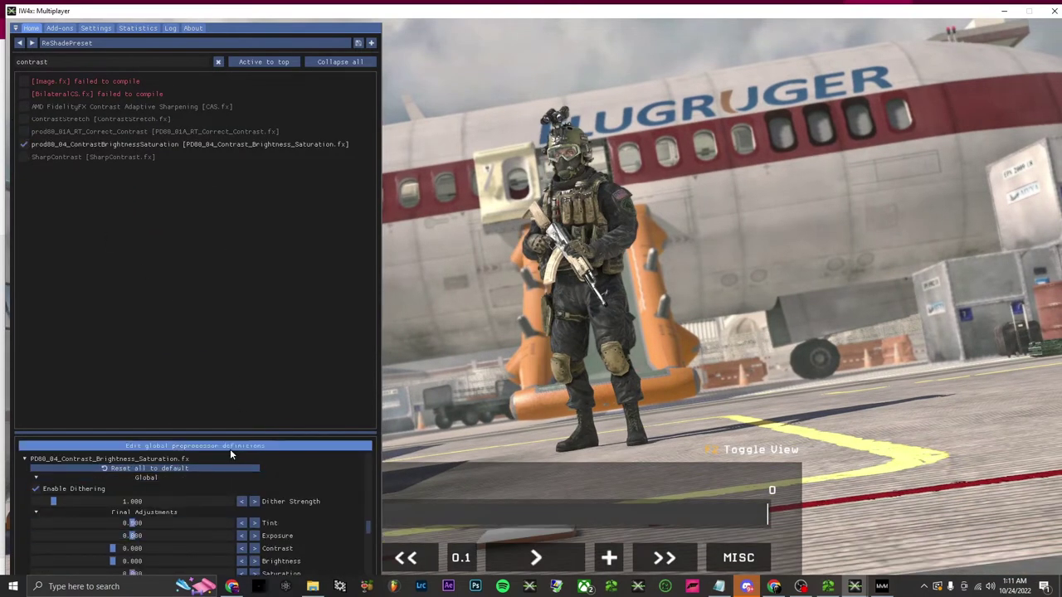
pyautogui.scroll(-1, 145, 524)
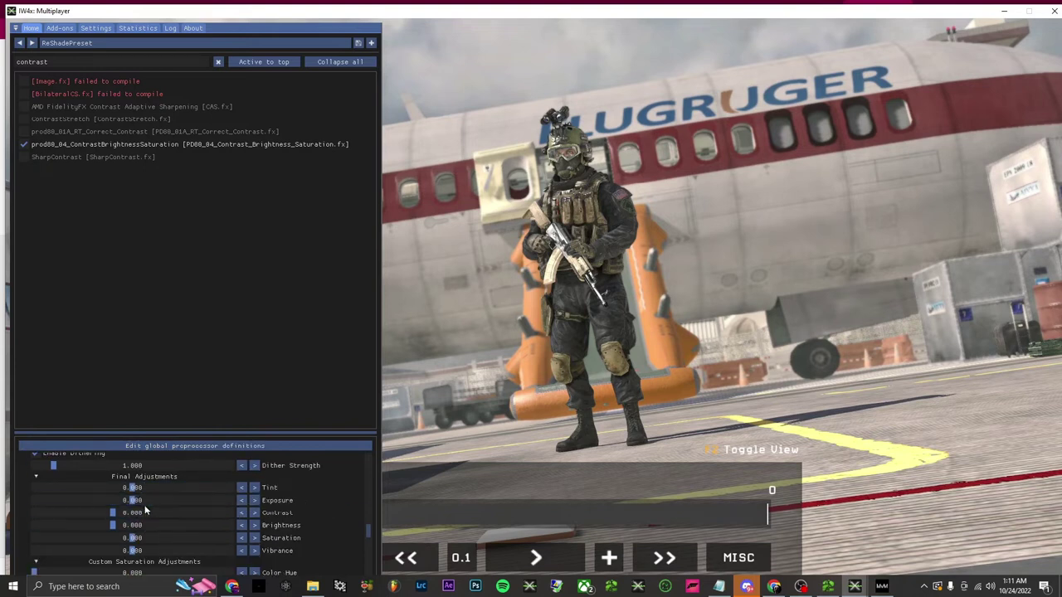
pyautogui.click(218, 61)
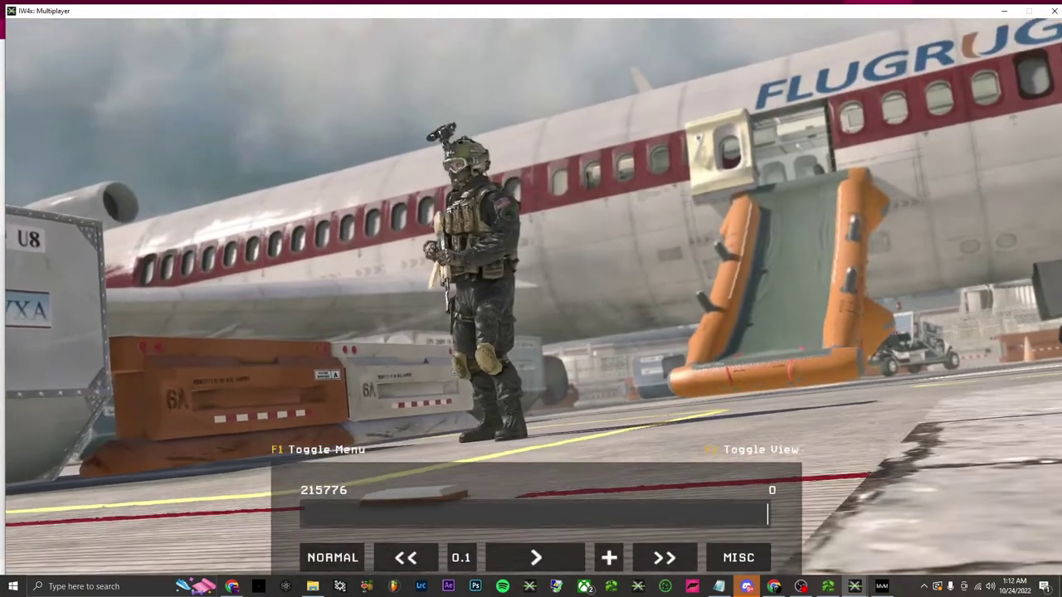
# - Start frame capture with the console command /cl_avidemo 600 and play the cinematic camera path
pyautogui.press('d')
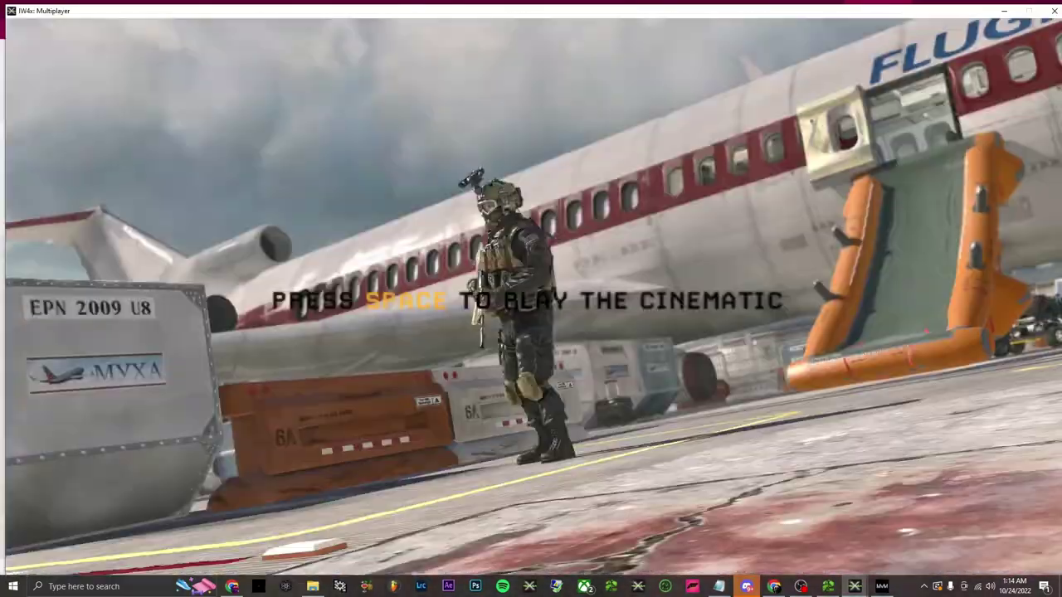
pyautogui.press('`')
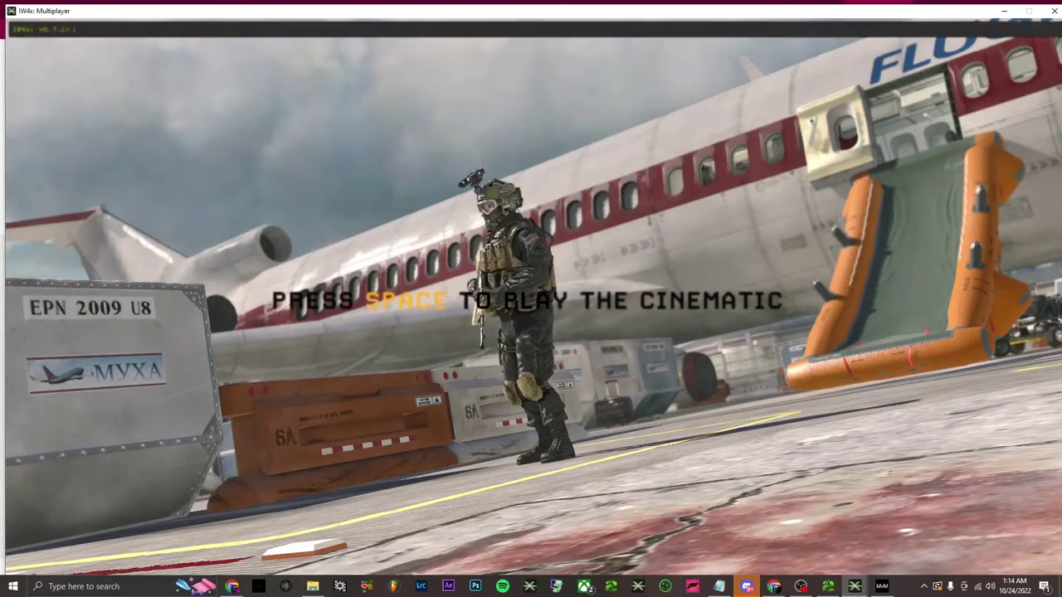
pyautogui.write('/cl')
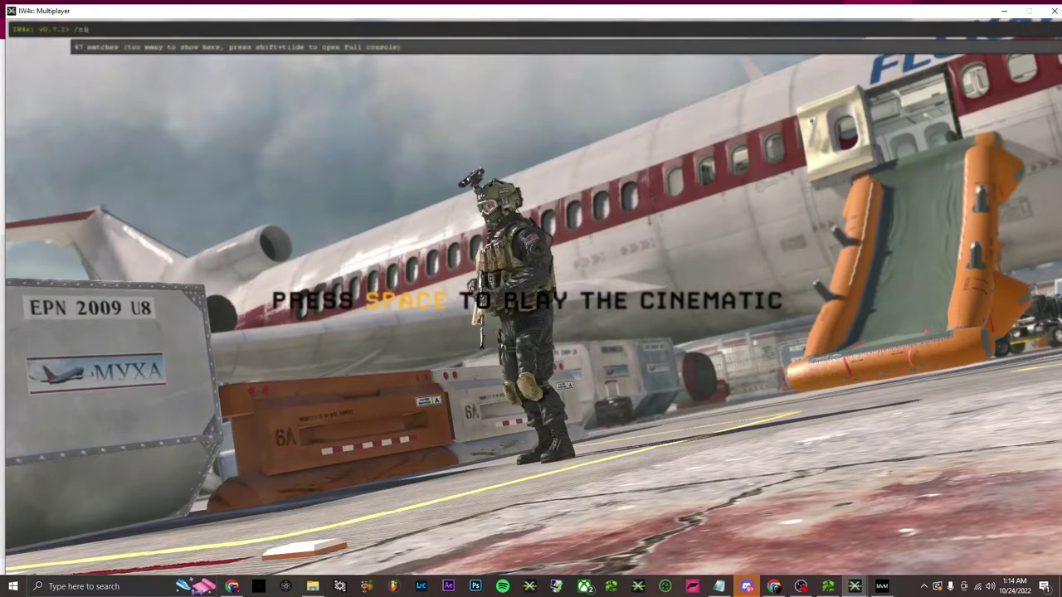
pyautogui.write('_avidemo 600')
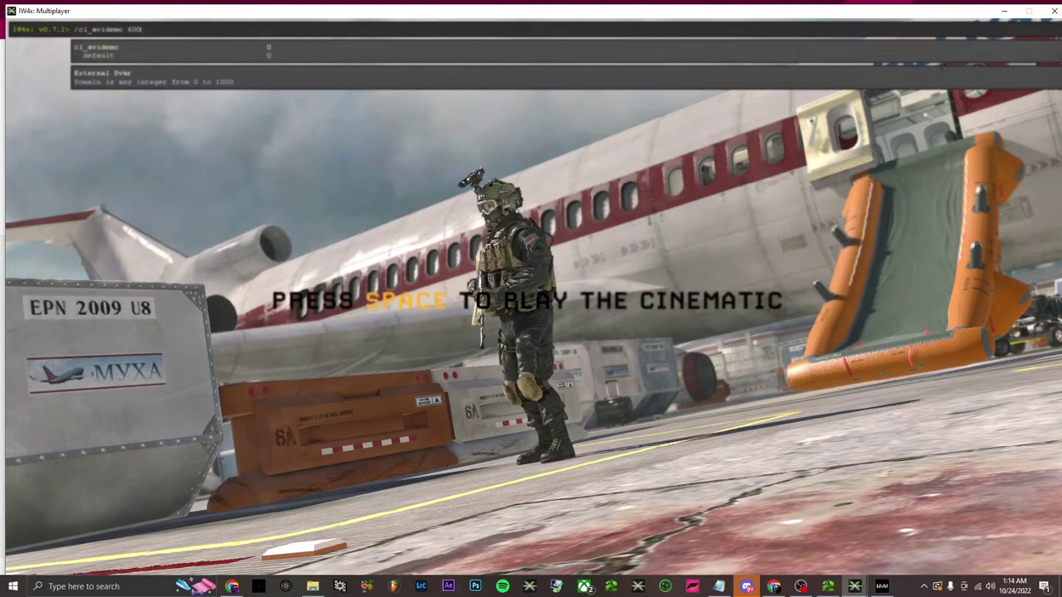
pyautogui.press('Return')
pyautogui.press('space')
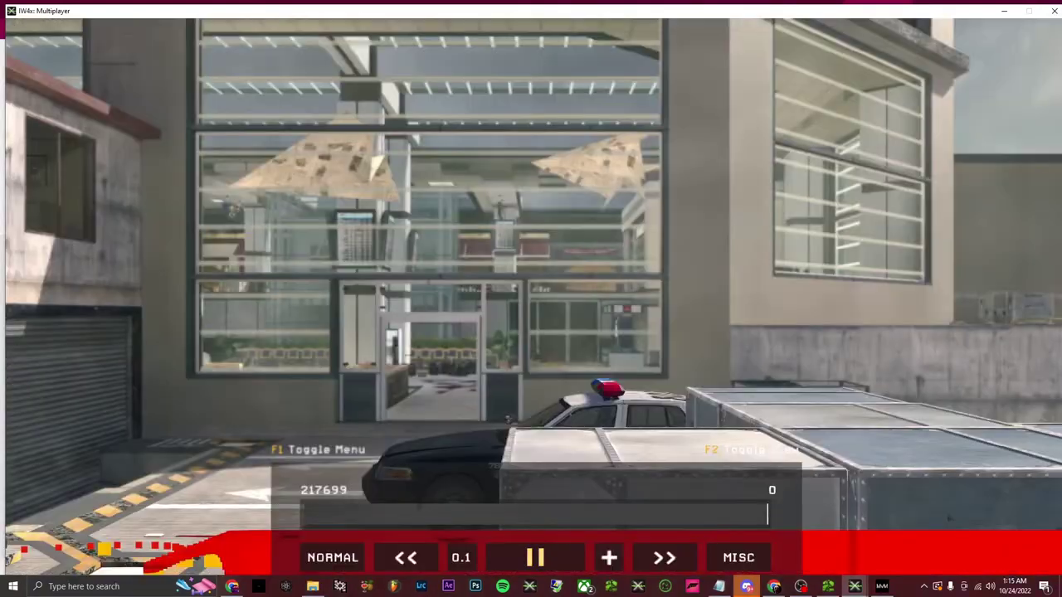
# - Stop the frame capture with the console command /cl_avidemo 0, pause the demo and toggle the view
pyautogui.press('`')
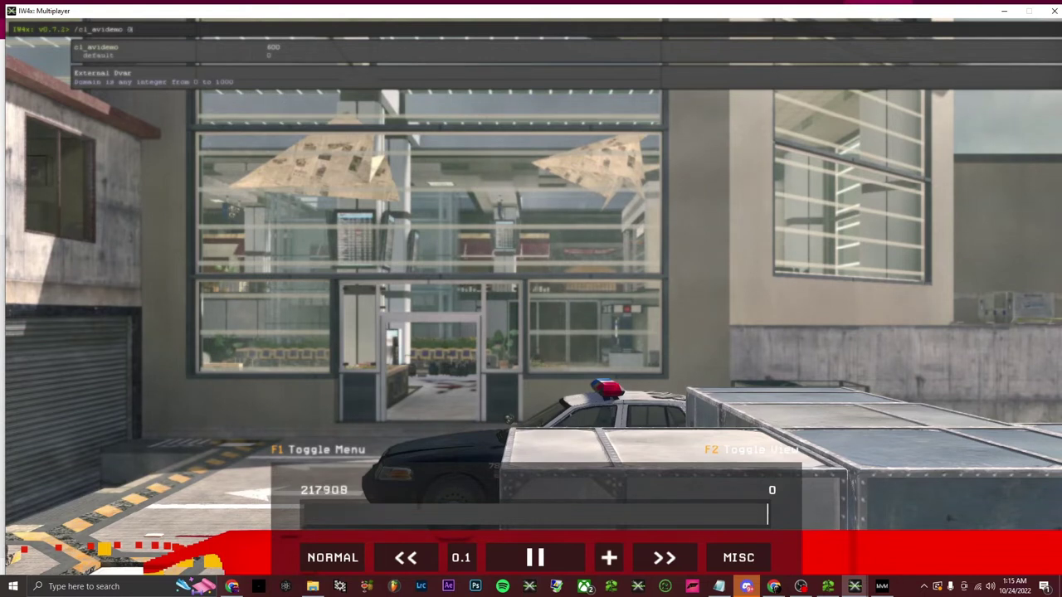
pyautogui.press('Return')
pyautogui.press('`')
pyautogui.press('space')
pyautogui.press('F2')
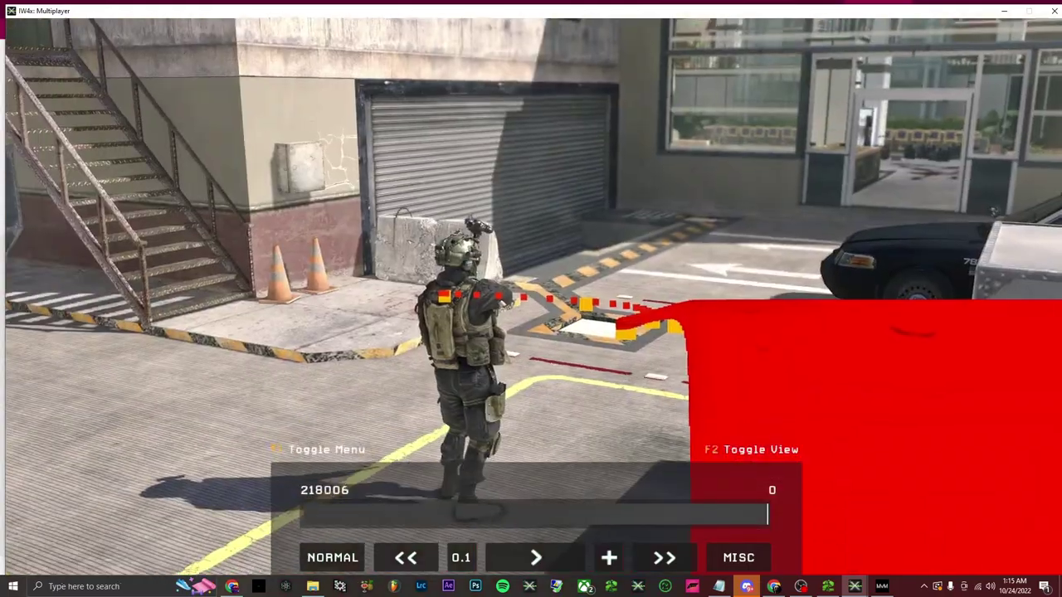
pyautogui.press('a')
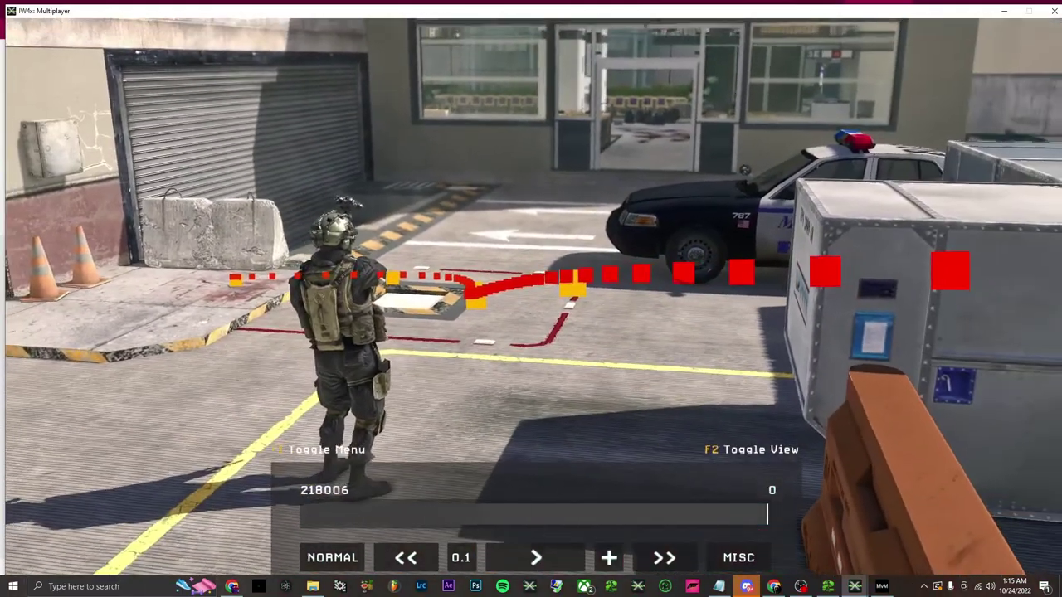
pyautogui.press('d')
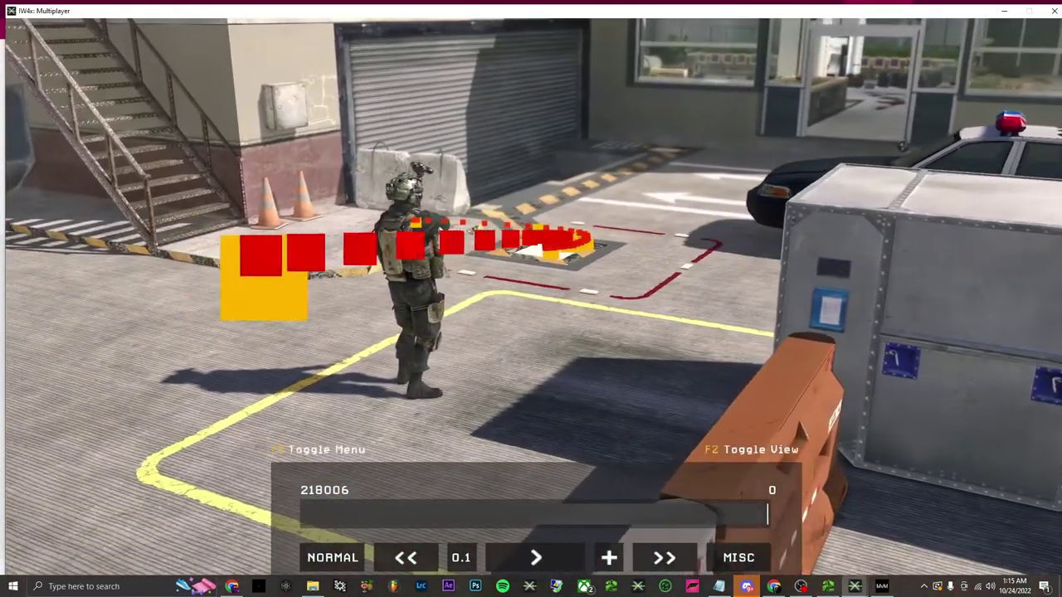
pyautogui.press('a')
pyautogui.press('a')
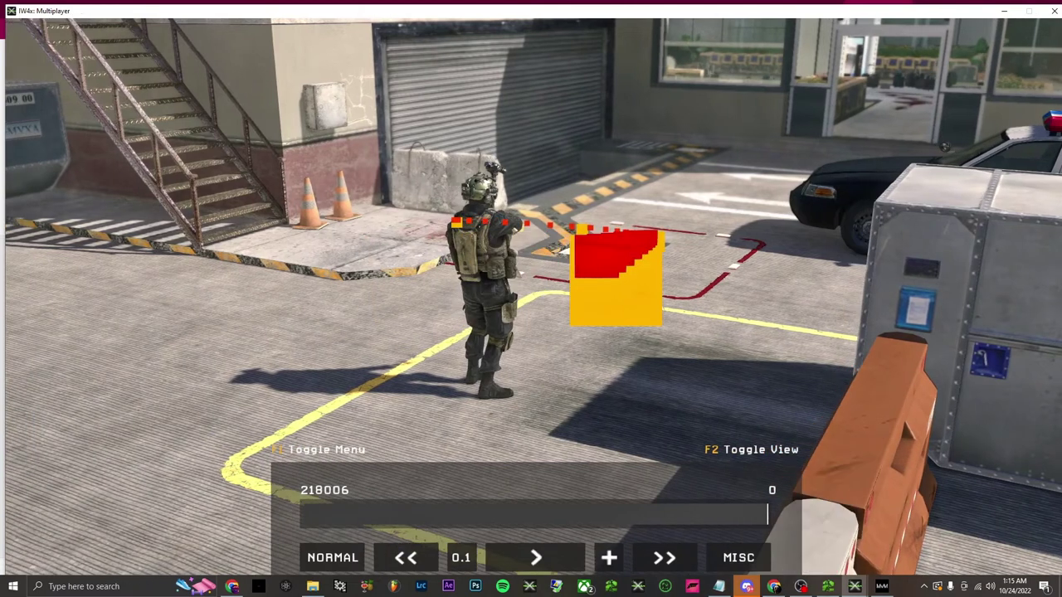
pyautogui.press('a')
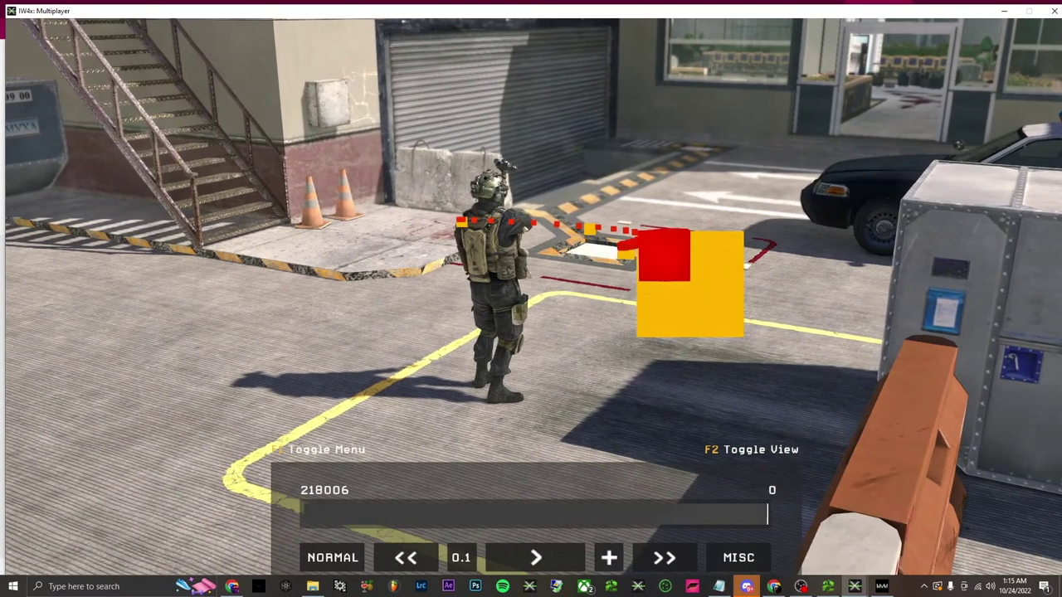
# - Switch to Chrome and view the VirtualDub2 and Lagarith Lossless Video Codec web pages
pyautogui.press('super')
pyautogui.click(774, 587)
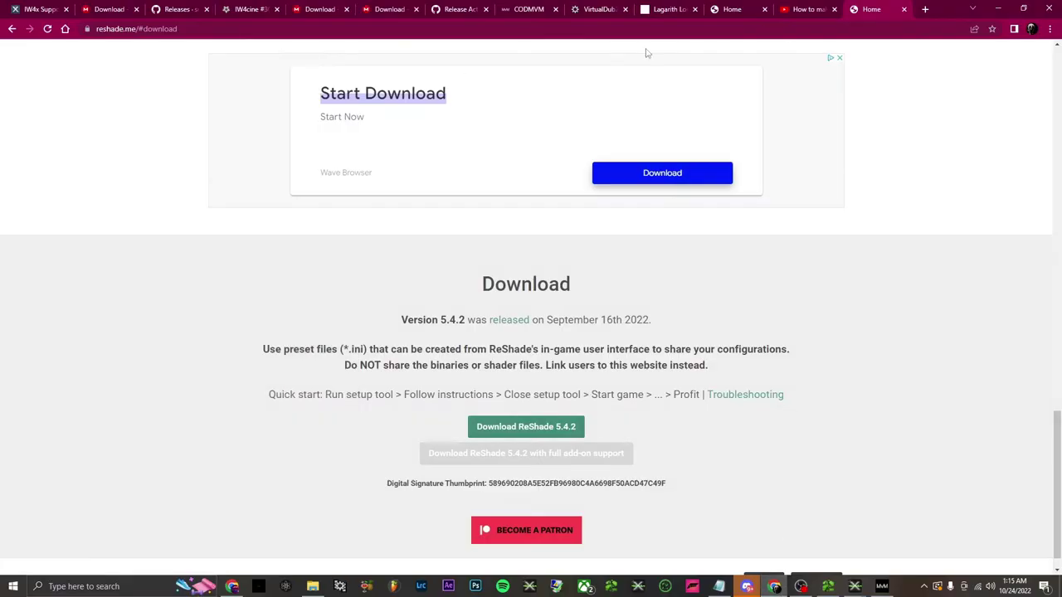
pyautogui.click(596, 7)
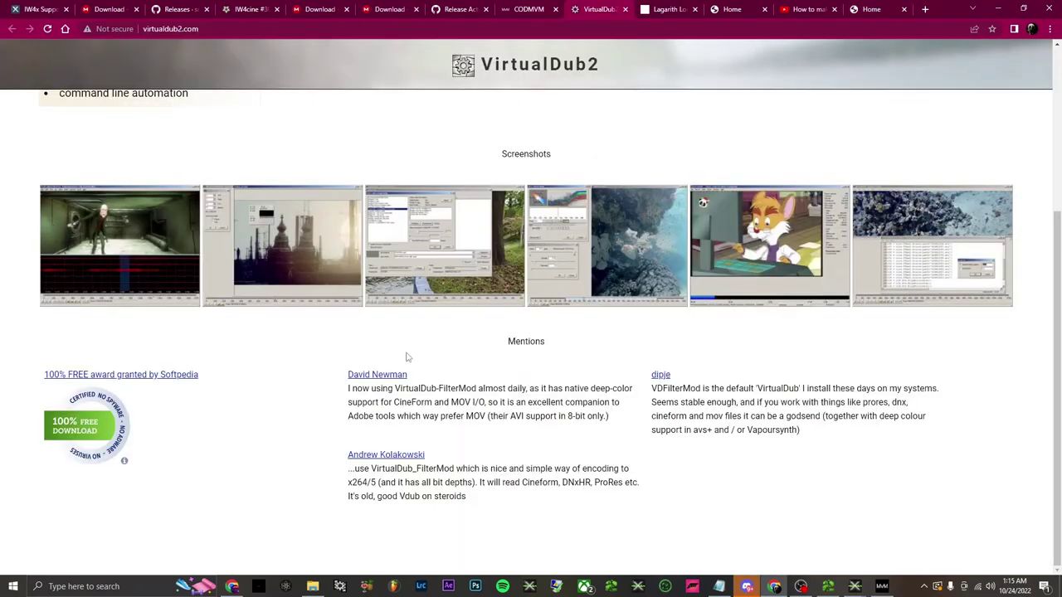
pyautogui.click(340, 587)
pyautogui.moveTo(344, 78); pyautogui.dragTo(353, 103)
pyautogui.click(696, 5)
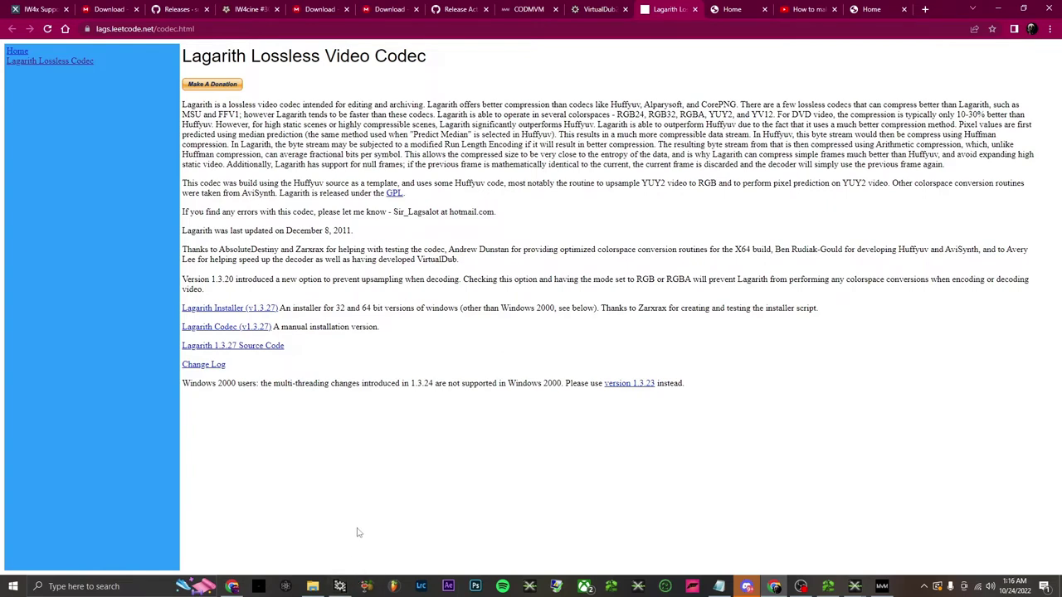
# - Bring up VirtualDub and load recording_0000000 from the iw4x_full_game\data\avidemo folder into it
pyautogui.click(340, 587)
pyautogui.moveTo(324, 97); pyautogui.dragTo(331, 125)
pyautogui.click(313, 587)
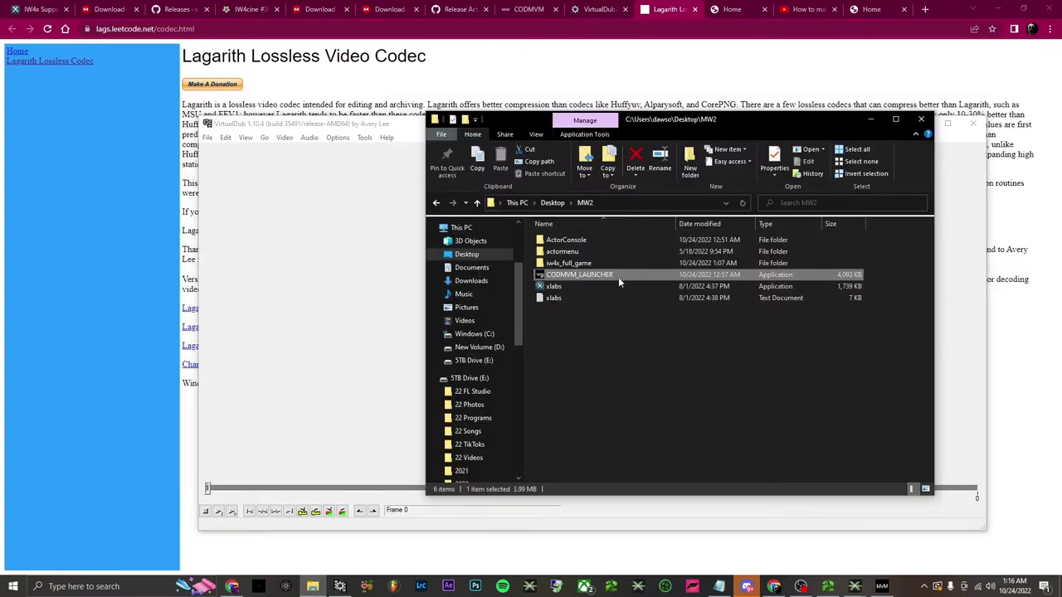
pyautogui.doubleClick(589, 264)
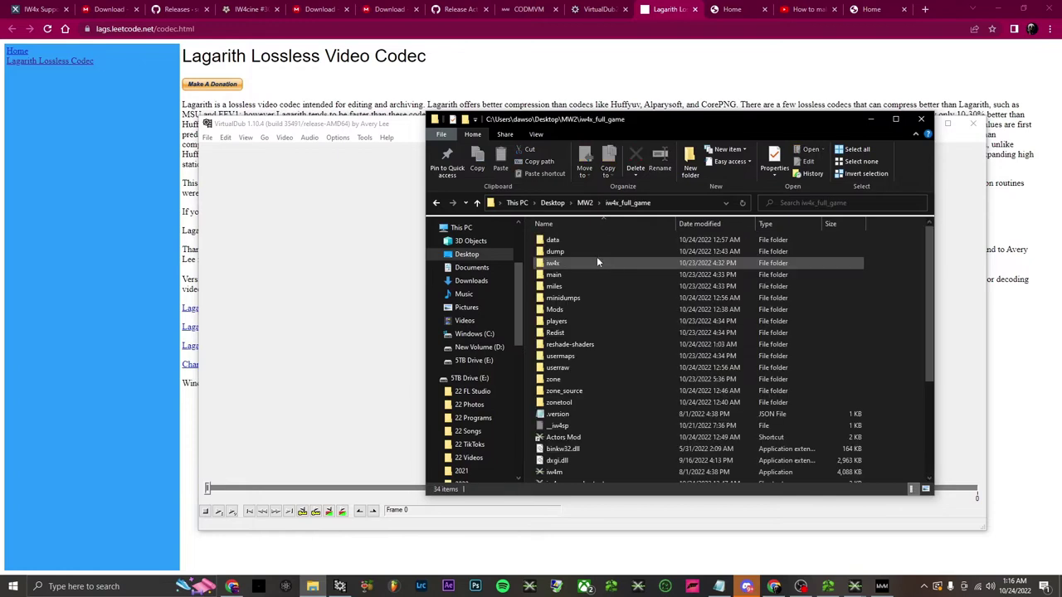
pyautogui.doubleClick(564, 240)
pyautogui.doubleClick(565, 241)
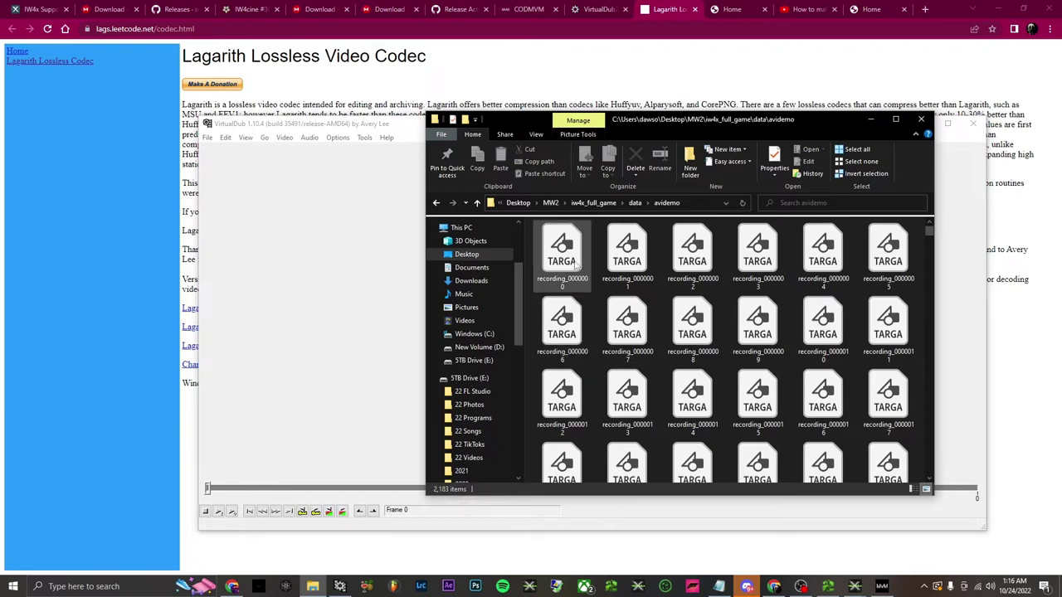
pyautogui.moveTo(581, 264); pyautogui.dragTo(347, 249)
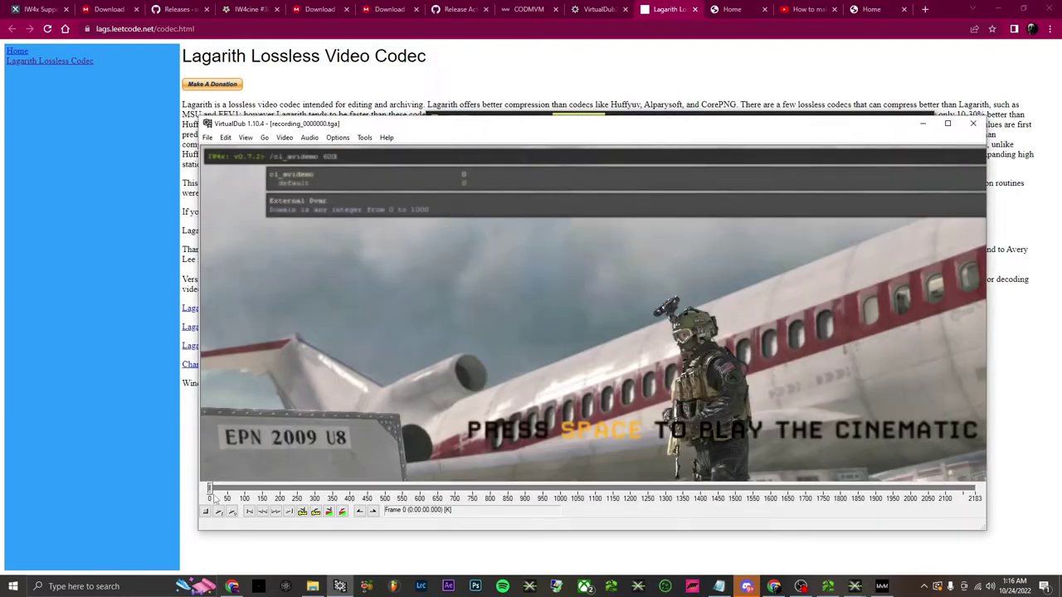
# - Change the image sequence's source frame rate to 600 fps and apply a frame rate conversion
pyautogui.moveTo(209, 491)
pyautogui.mouseDown()
pyautogui.moveTo(678, 491)
pyautogui.moveTo(210, 498)
pyautogui.mouseUp()
pyautogui.click(284, 137)
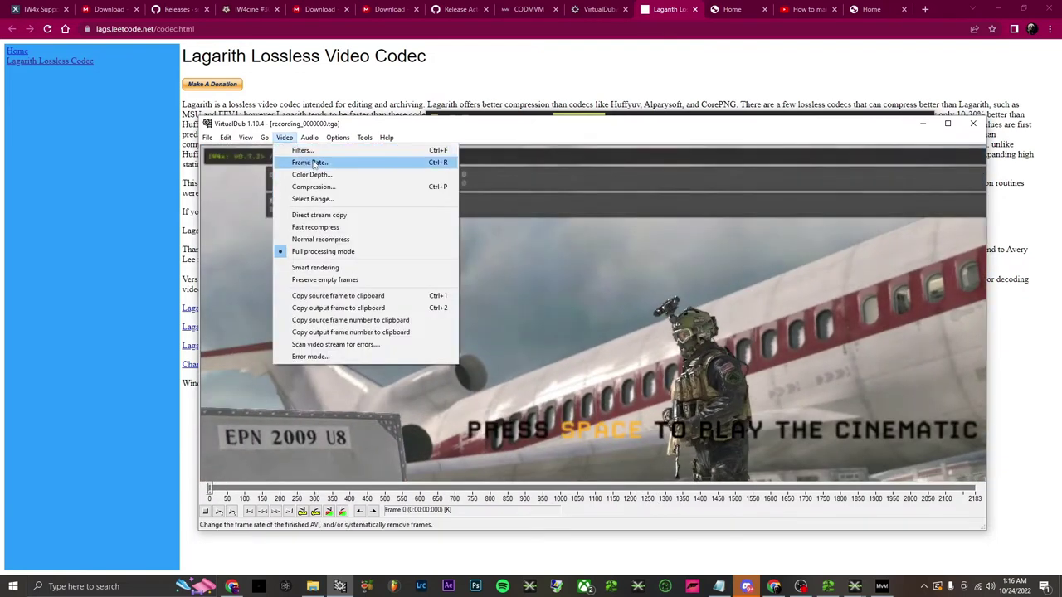
pyautogui.click(314, 165)
pyautogui.click(290, 189)
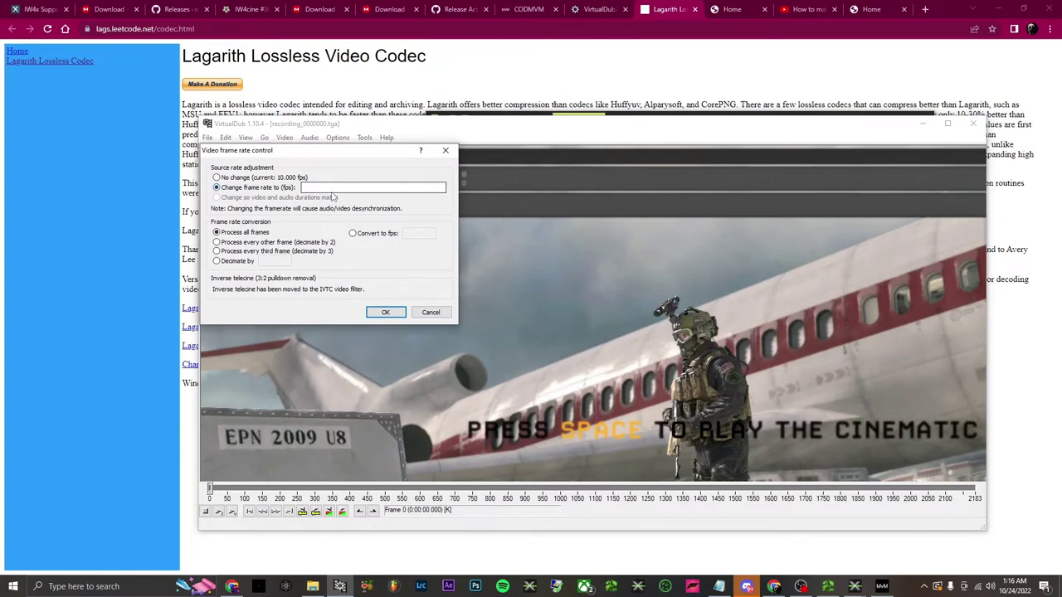
pyautogui.write('600')
pyautogui.click(398, 234)
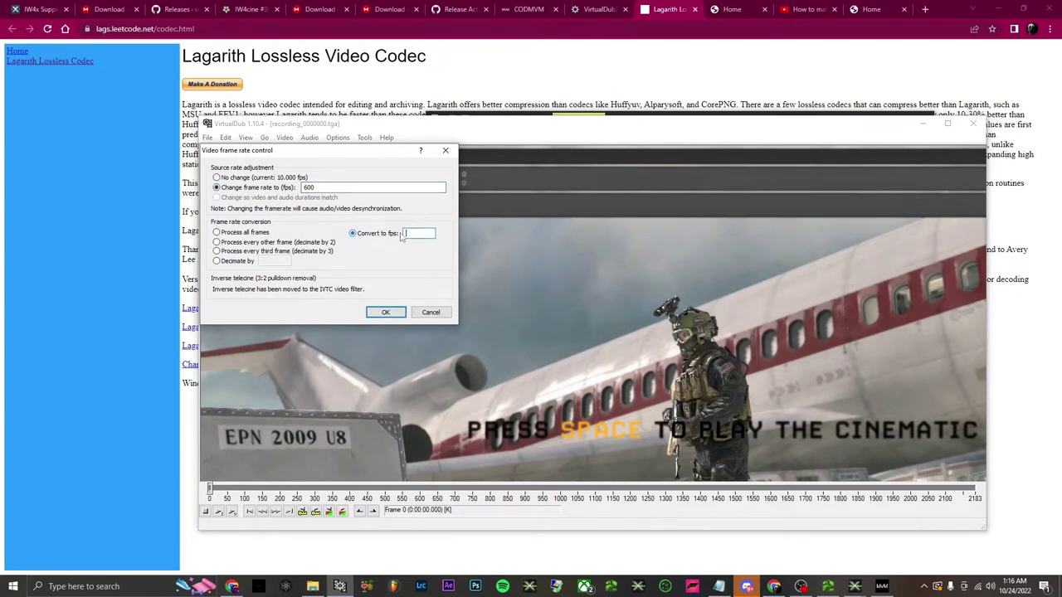
pyautogui.write('690')
pyautogui.click(385, 312)
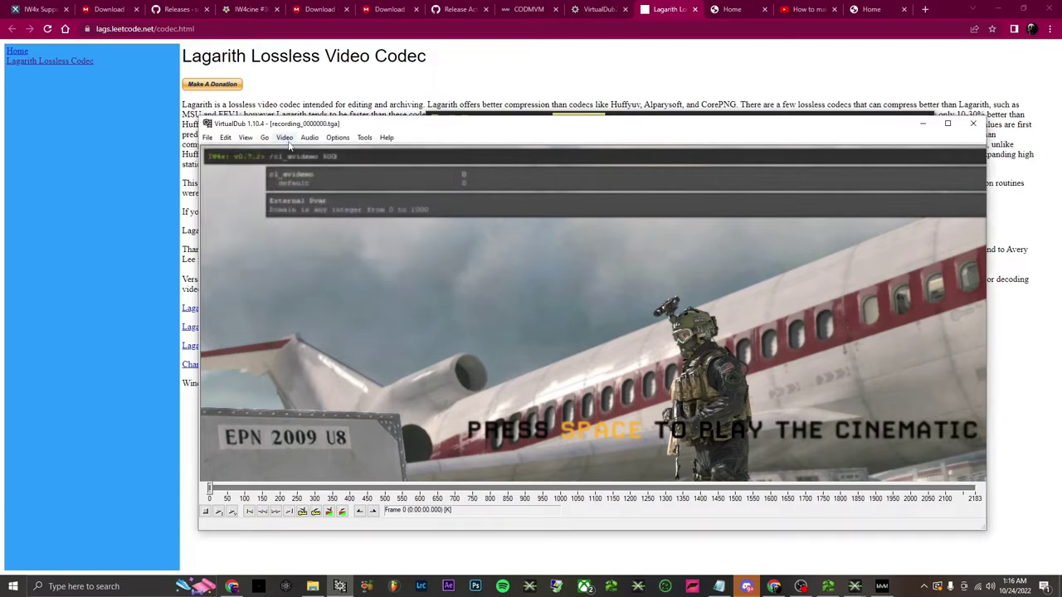
# - Confirm 24 bit RGB (888) as the video's output color depth
pyautogui.click(284, 138)
pyautogui.click(319, 175)
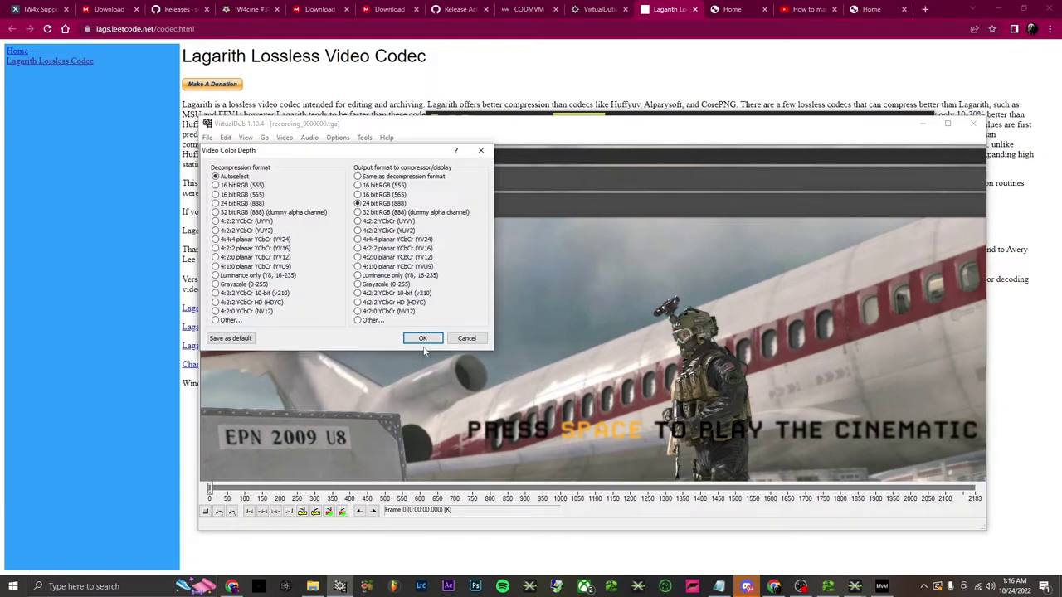
pyautogui.press('Return')
# - Set the video compression to Lagarith Lossless Codec
pyautogui.click(284, 138)
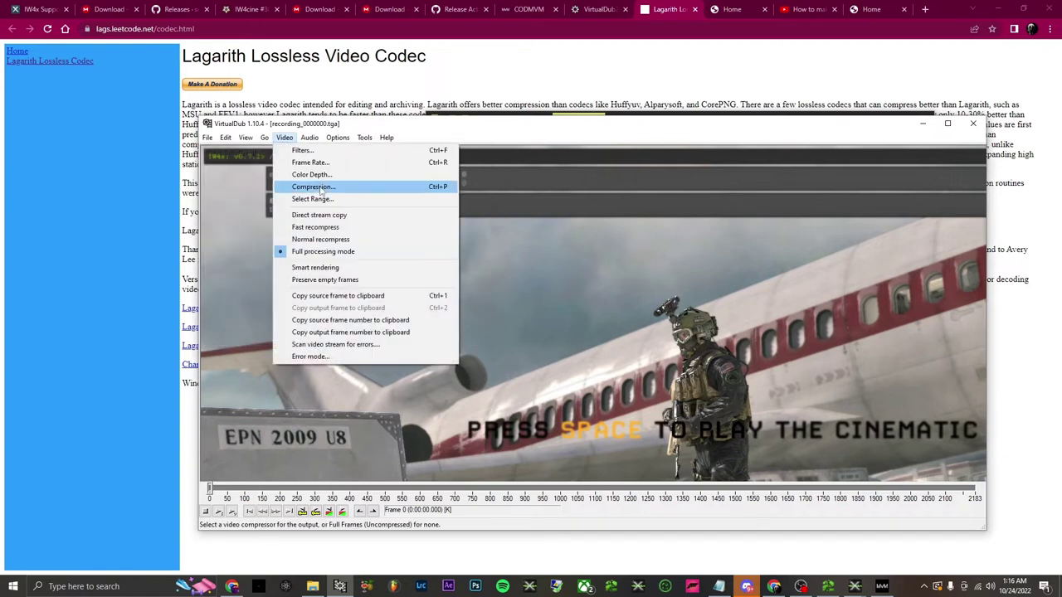
pyautogui.click(319, 185)
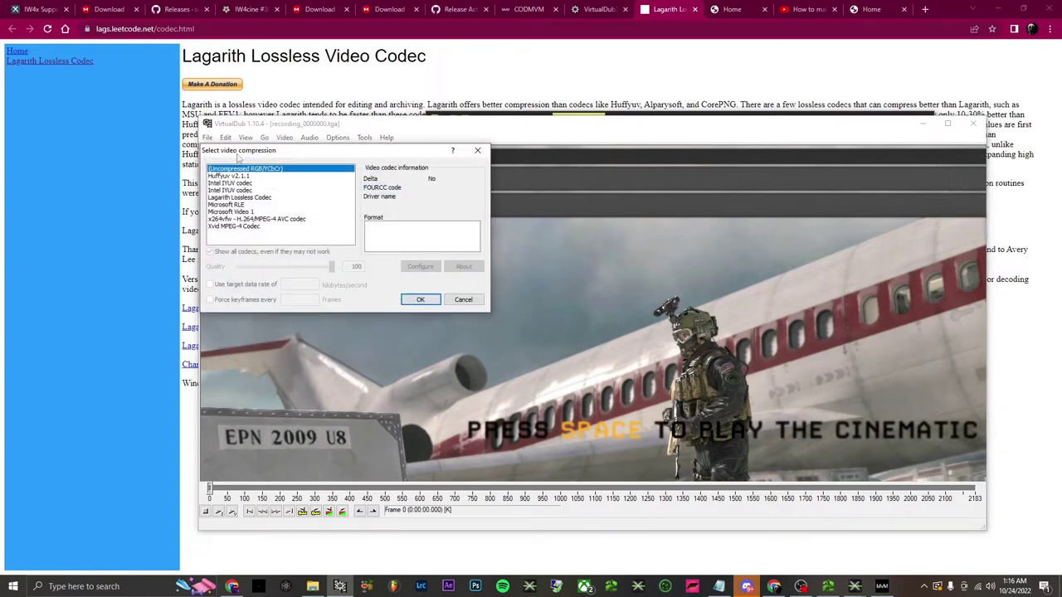
pyautogui.moveTo(241, 156); pyautogui.dragTo(310, 190)
pyautogui.click(323, 232)
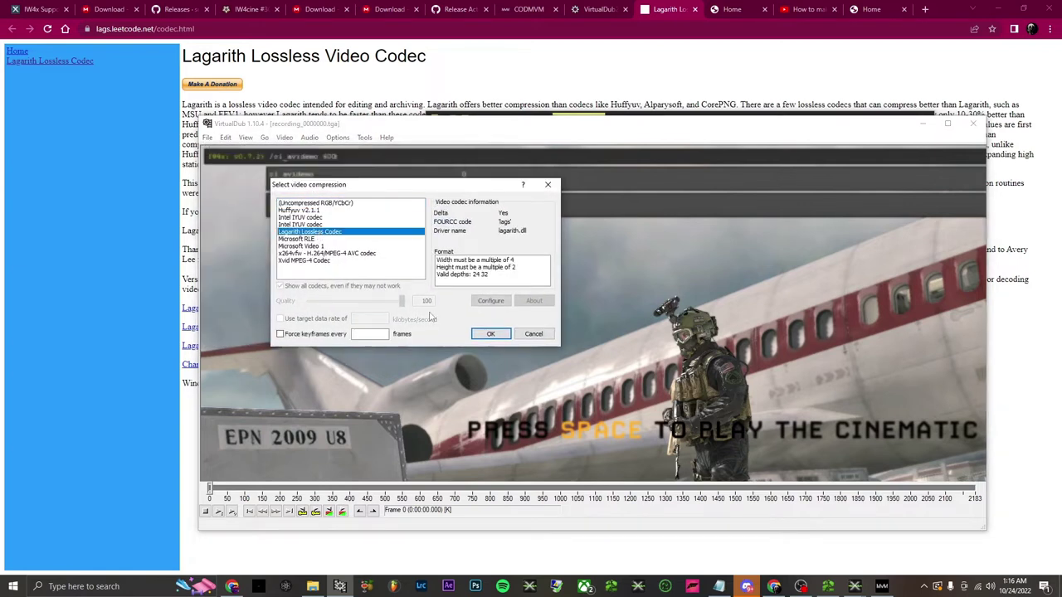
pyautogui.click(491, 333)
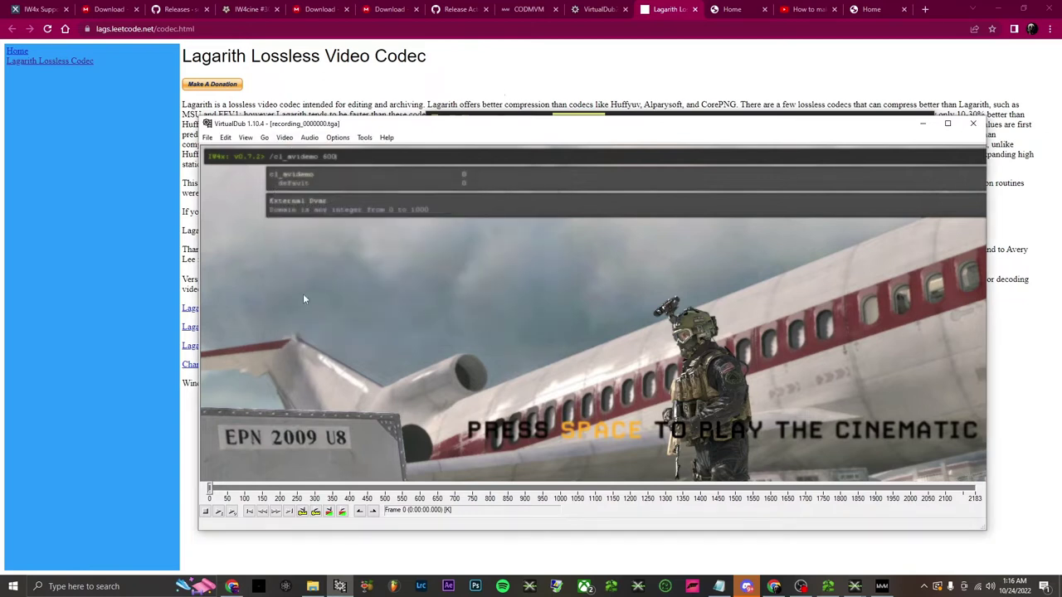
# - Save the sequence as an AVI named Oxy Cine Deat in the Term2 folder, with the processing thread priority set to Highest
pyautogui.press('F7')
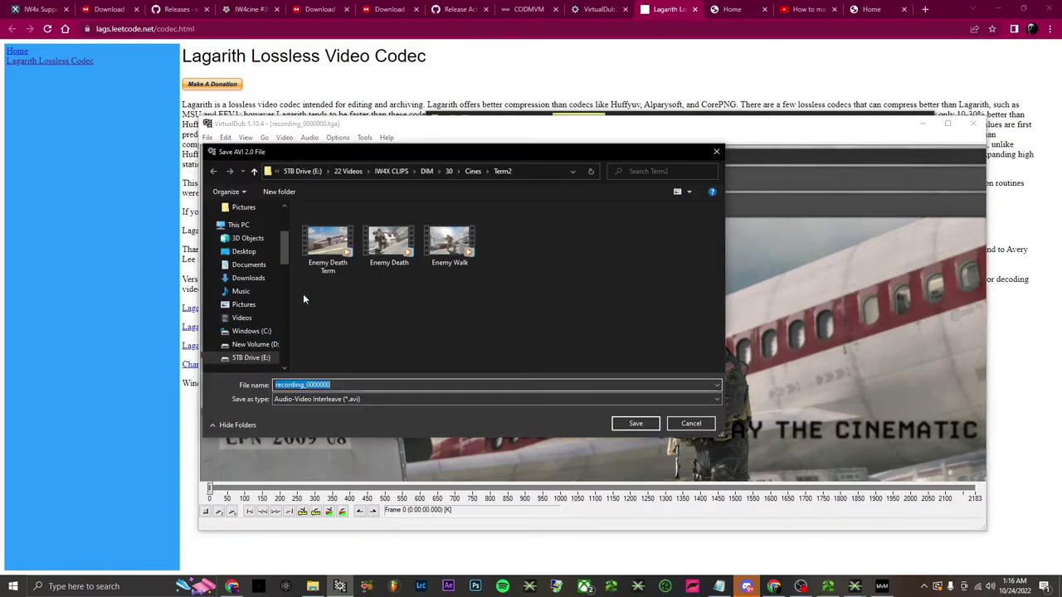
pyautogui.click(713, 155)
pyautogui.click(206, 137)
pyautogui.click(268, 239)
pyautogui.write('Oxy ')
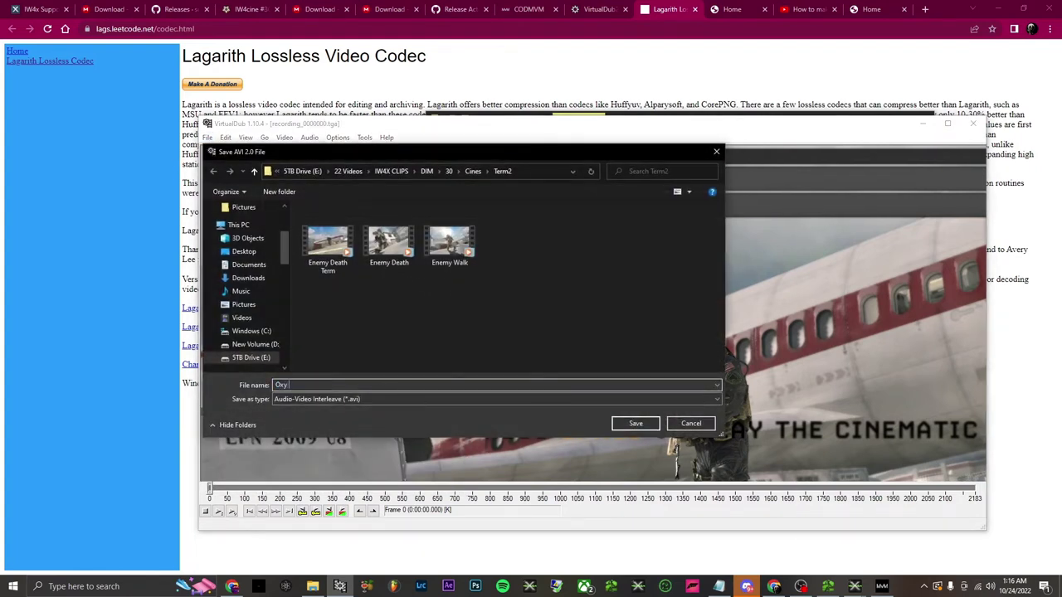
pyautogui.write('Cine Deat')
pyautogui.click(624, 429)
pyautogui.click(581, 348)
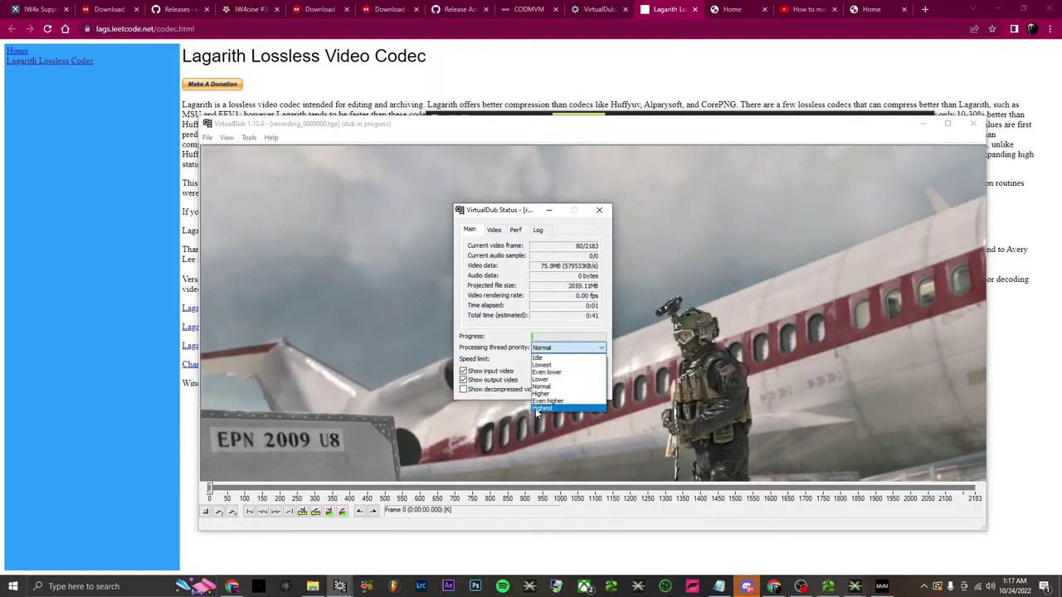
pyautogui.click(540, 410)
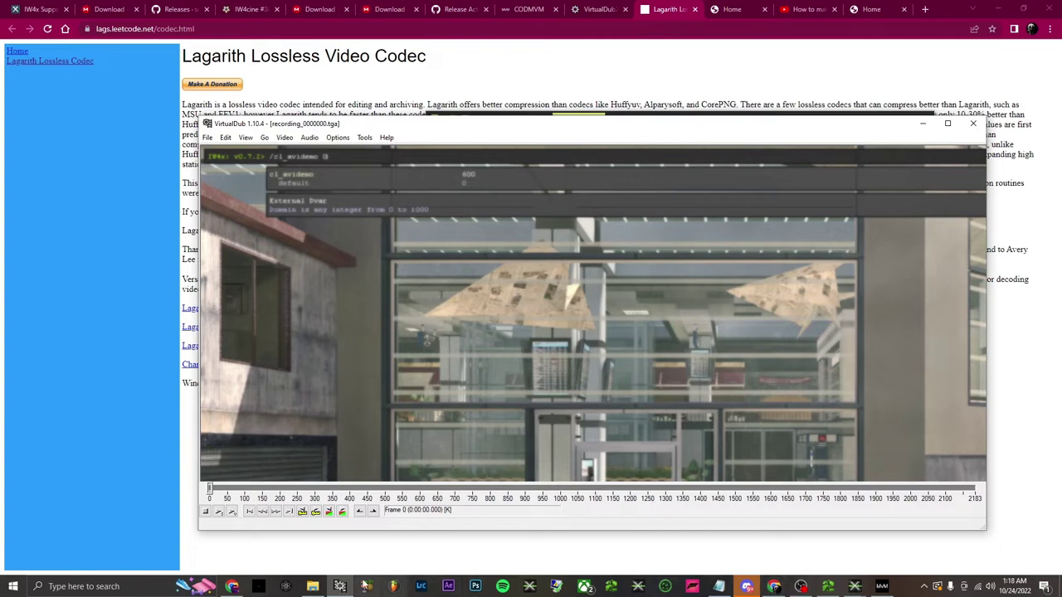
# - Close the video file in VirtualDub and delete all recorded TGA frames from the avidemo folder
pyautogui.click(207, 137)
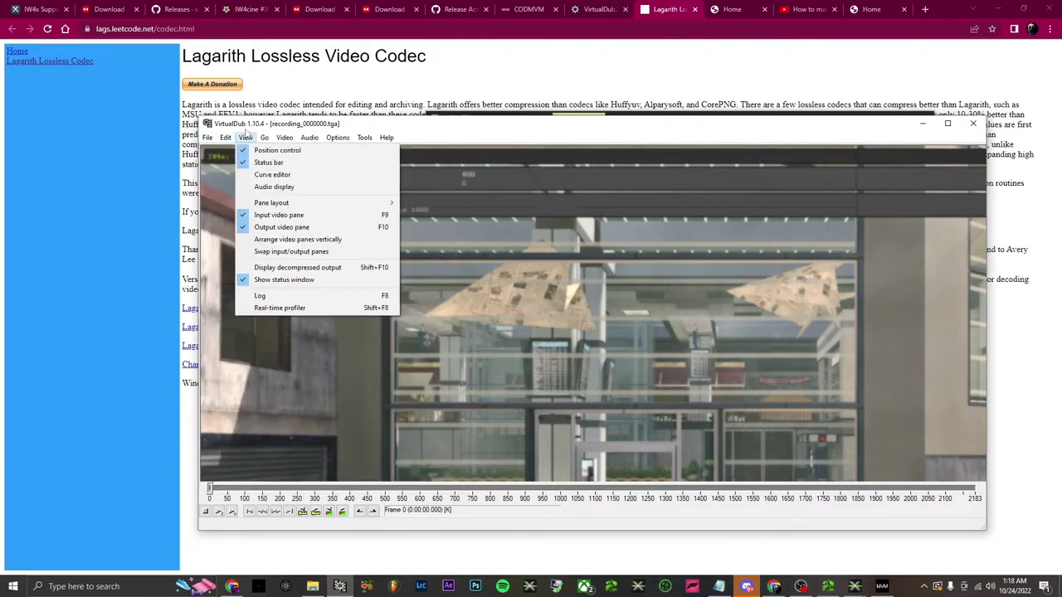
pyautogui.click(240, 271)
pyautogui.click(313, 587)
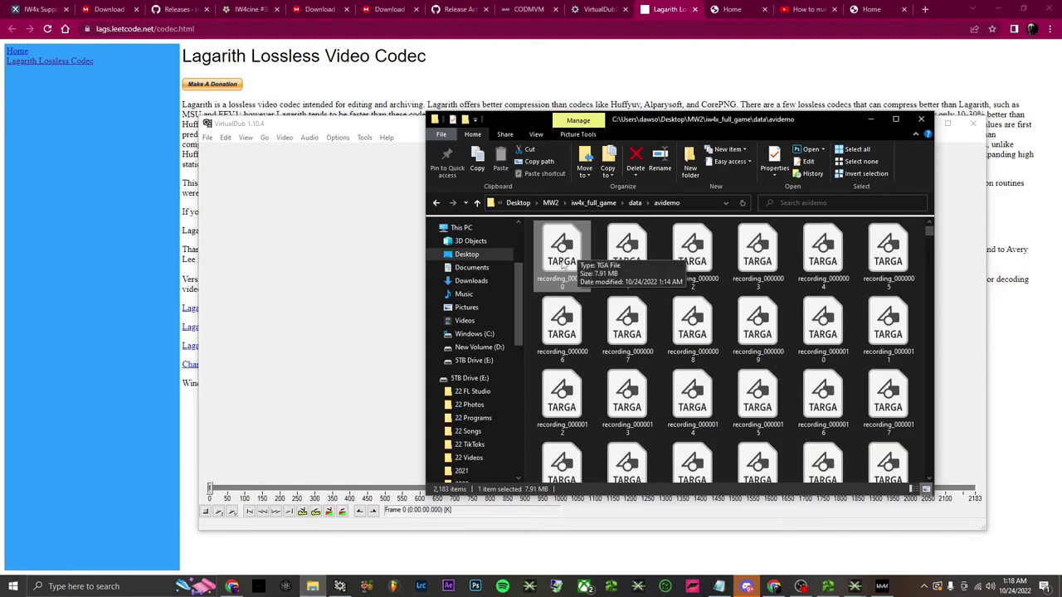
pyautogui.hotkey('ctrl', 'a')
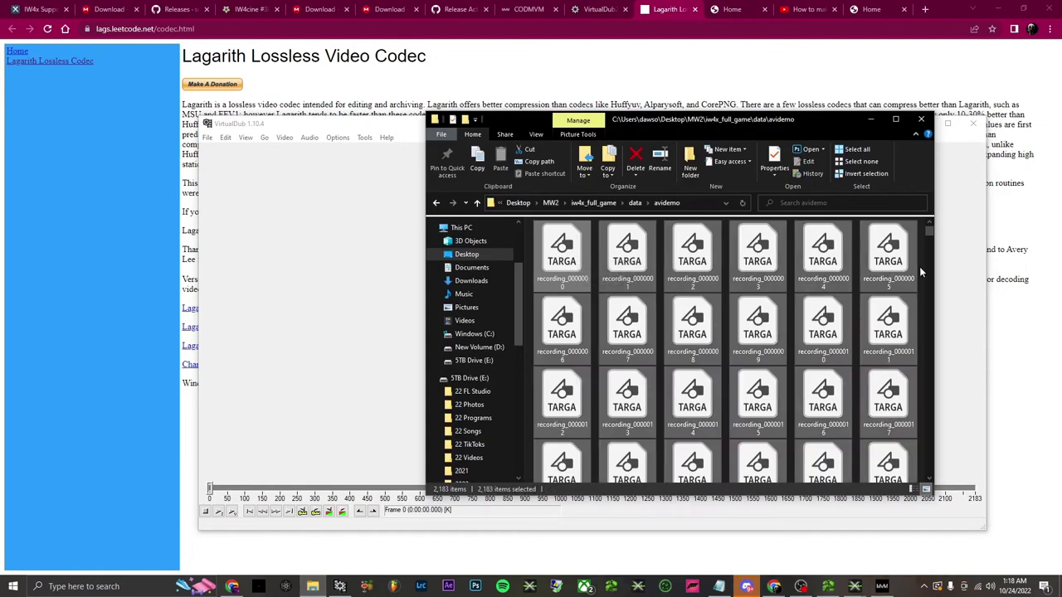
pyautogui.press('Delete')
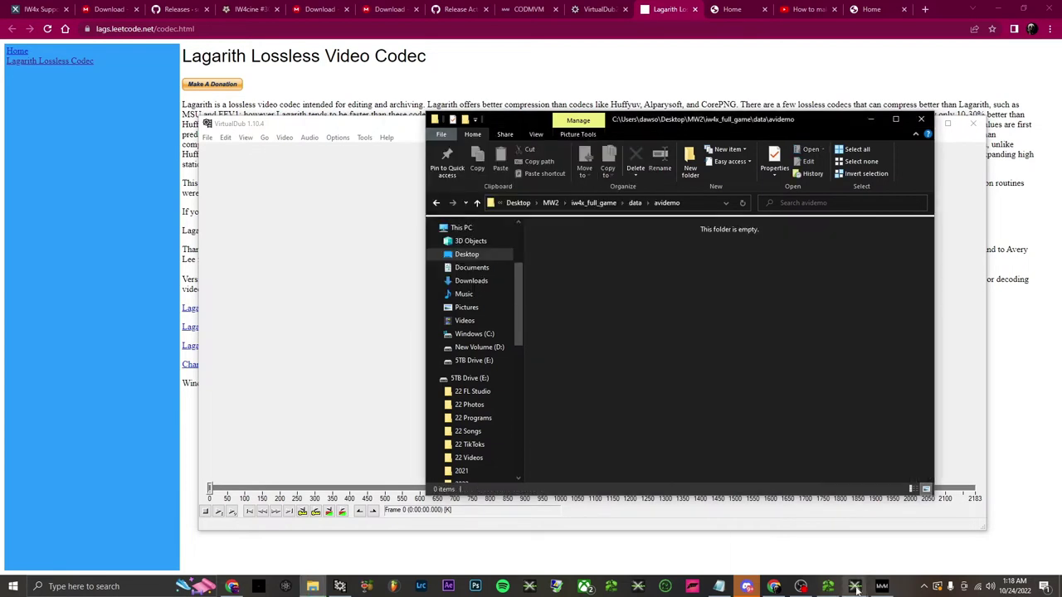
# - Switch to the IW4x Multiplayer window, move the free camera around the soldier and resume the demo
pyautogui.click(855, 587)
pyautogui.click(886, 548)
pyautogui.press('s')
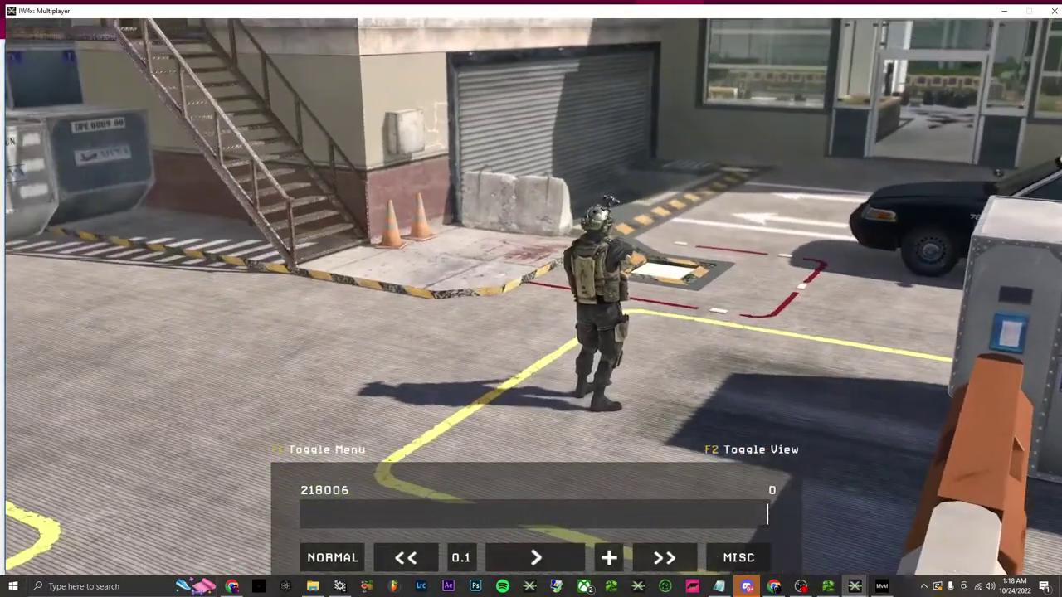
pyautogui.press('w')
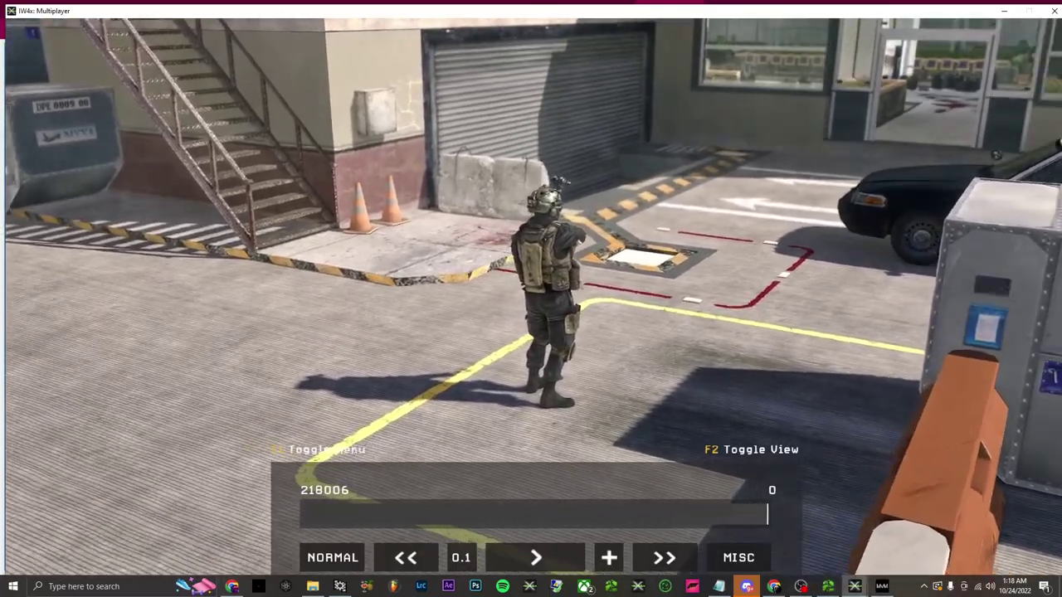
pyautogui.press('d')
pyautogui.press('space')
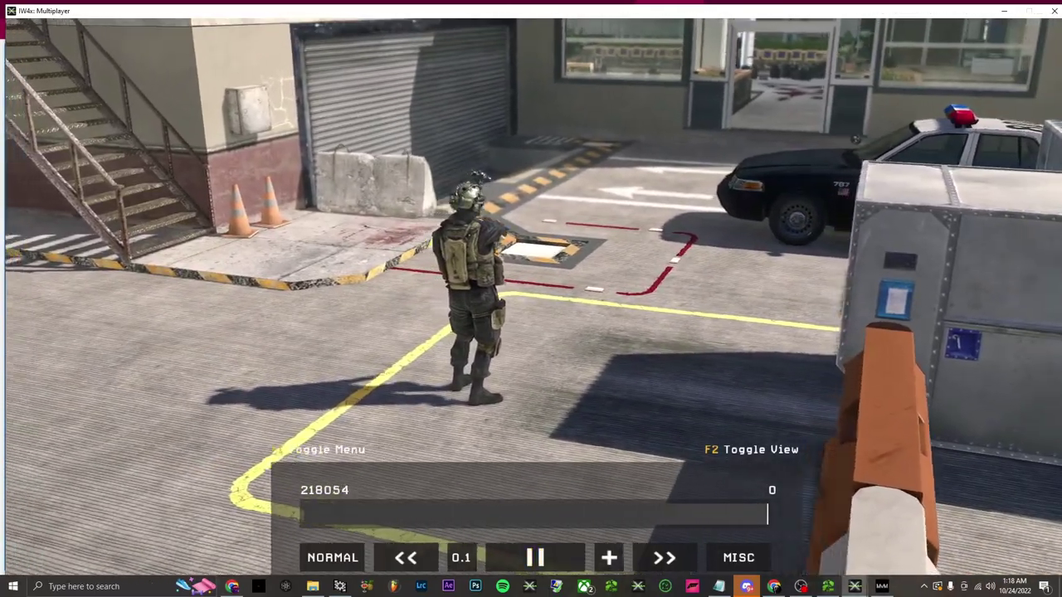
pyautogui.press('d')
# - Raise the demo playback speed to 1.0 and then higher to advance to the soldier by the inflatable slide
pyautogui.press('+')
pyautogui.press('+')
pyautogui.press('+')
pyautogui.press('+')
pyautogui.press('+')
pyautogui.press('+')
pyautogui.press('+')
pyautogui.press('+')
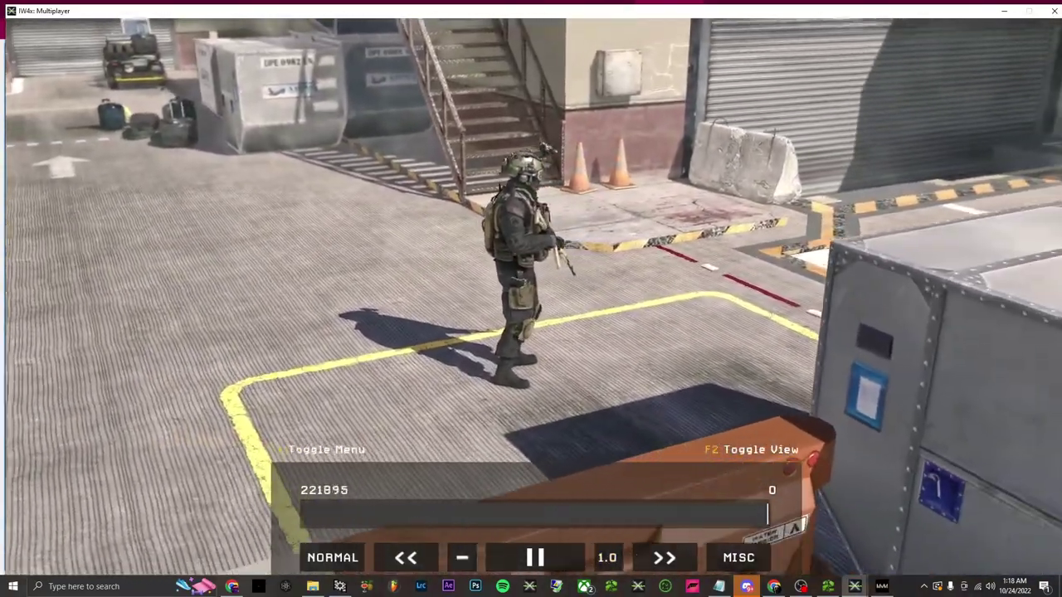
pyautogui.press('Up')
pyautogui.press('Up')
pyautogui.press('Up')
pyautogui.press('Up')
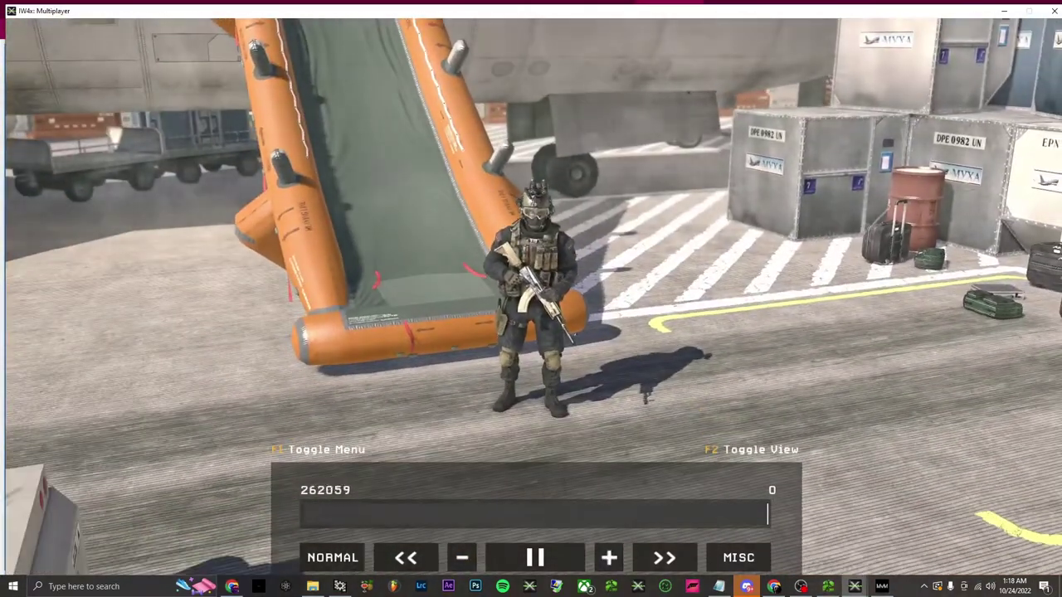
# - Slow the demo playback to 0.1 and move the camera closer to the soldier in front of the slide
pyautogui.press('space')
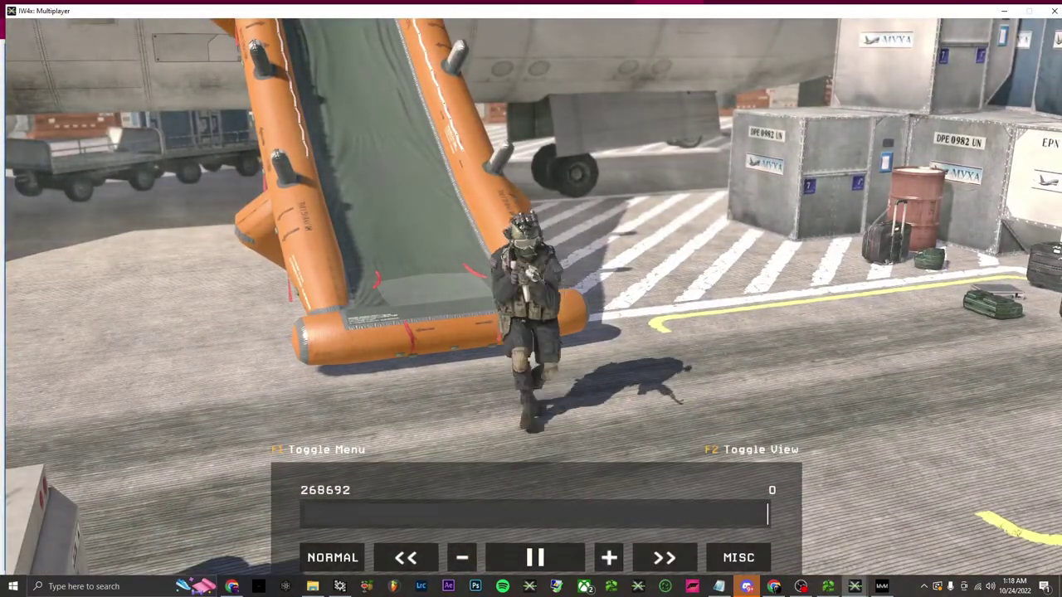
pyautogui.press('space')
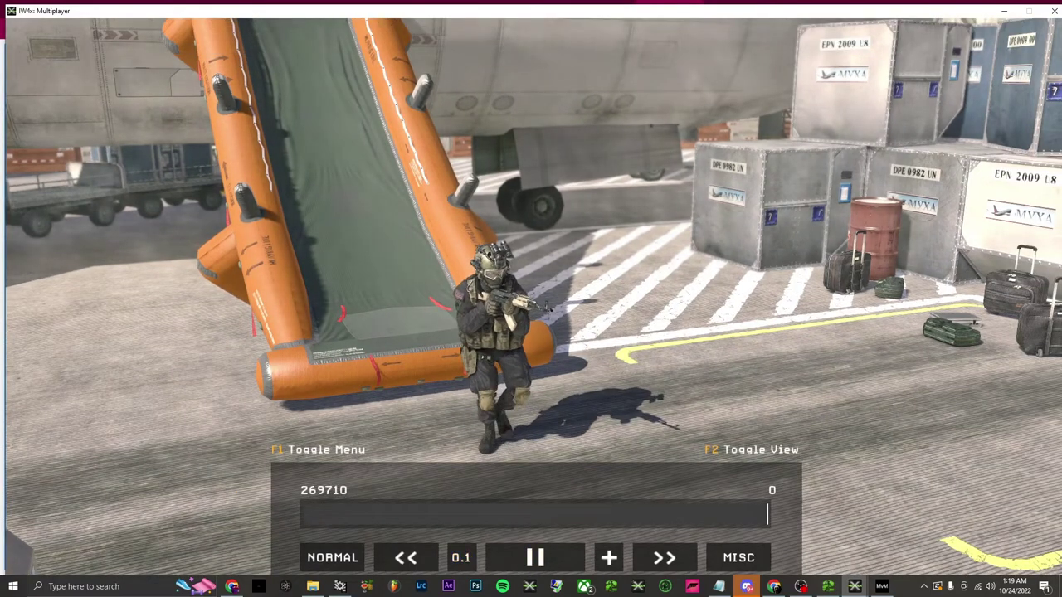
pyautogui.press('w')
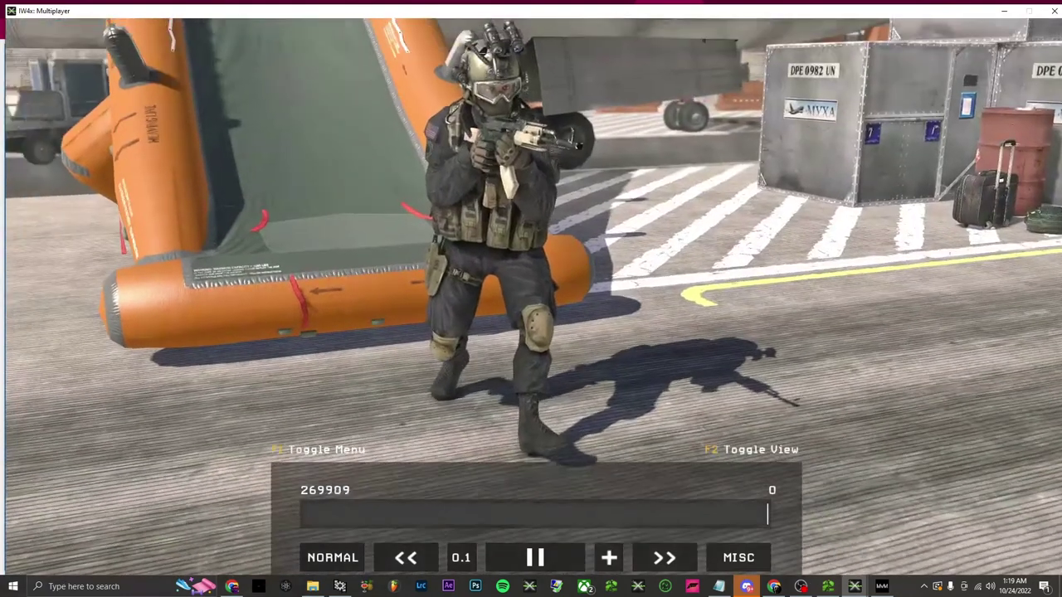